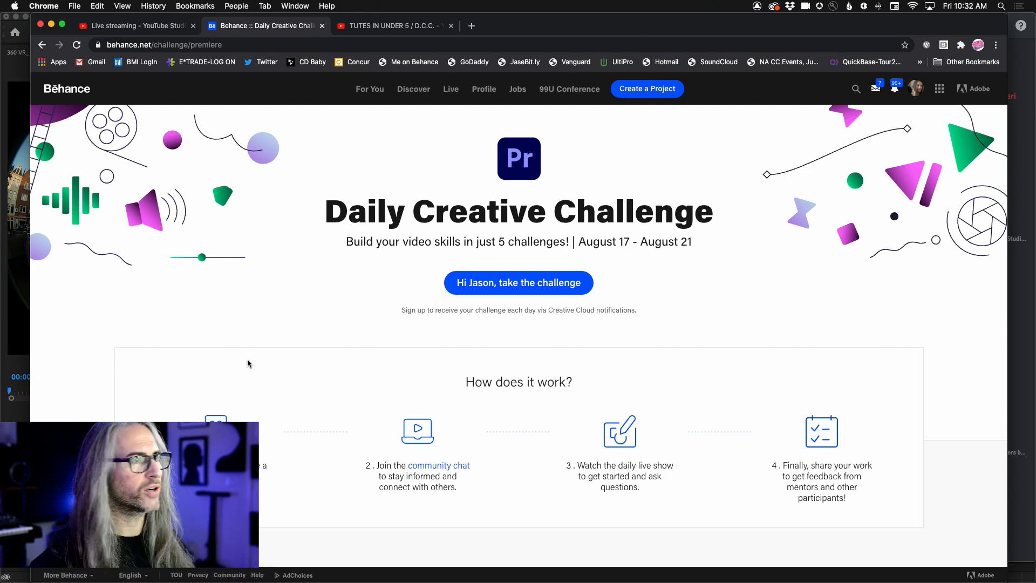
- Review the five challenges on the Behance Daily Creative Challenge page and switch to the YouTube tutorials page
scroll(408, 421, down, 7)
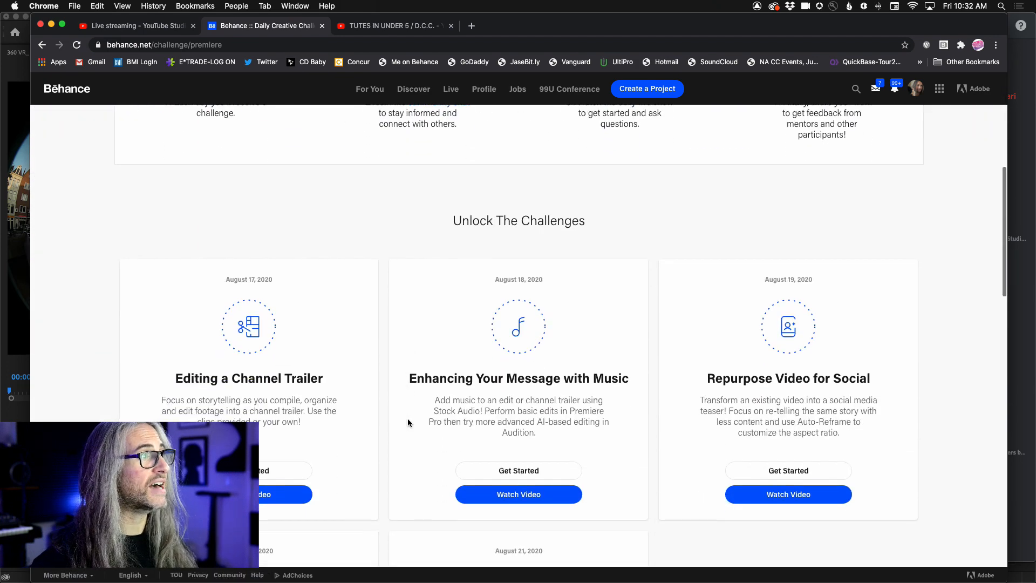
scroll(407, 423, down, 3)
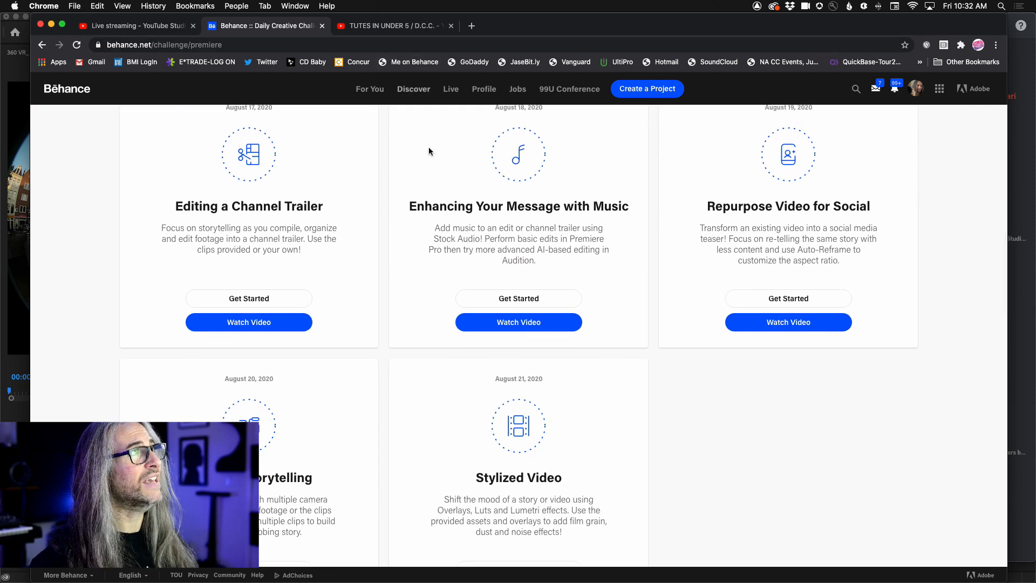
scroll(425, 155, up, 10)
click(397, 26)
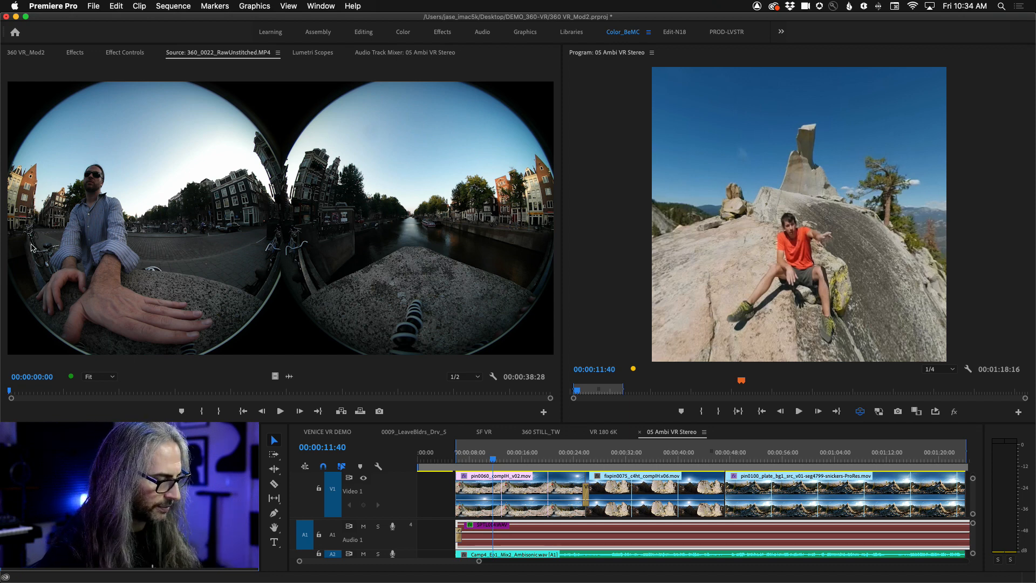
- View the raw unstitched 360 source clip enlarged, restore the layout, and scrub through the clip to 00:00:26:12
key(grave)
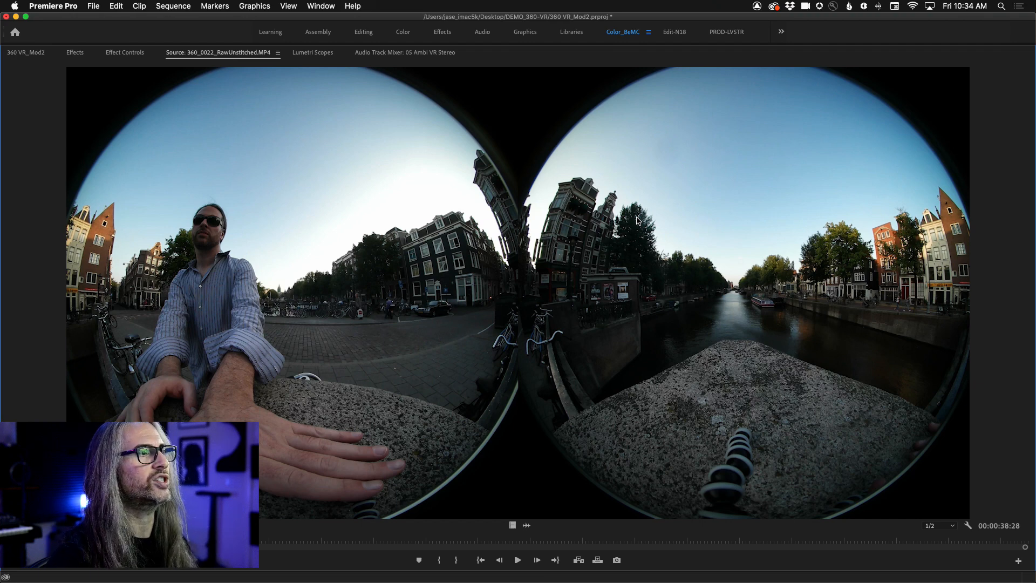
key(grave)
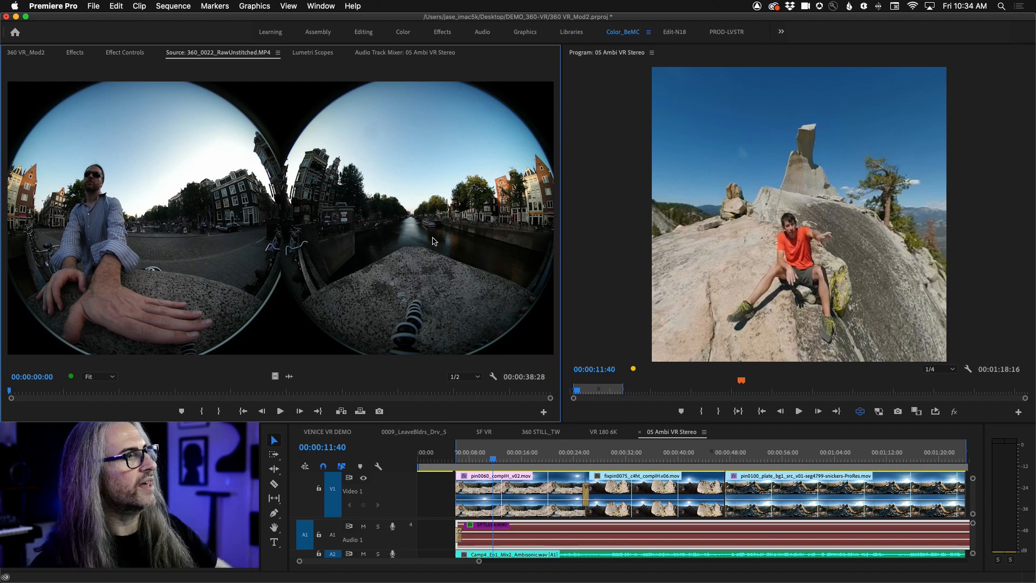
drag(11, 392, 500, 392)
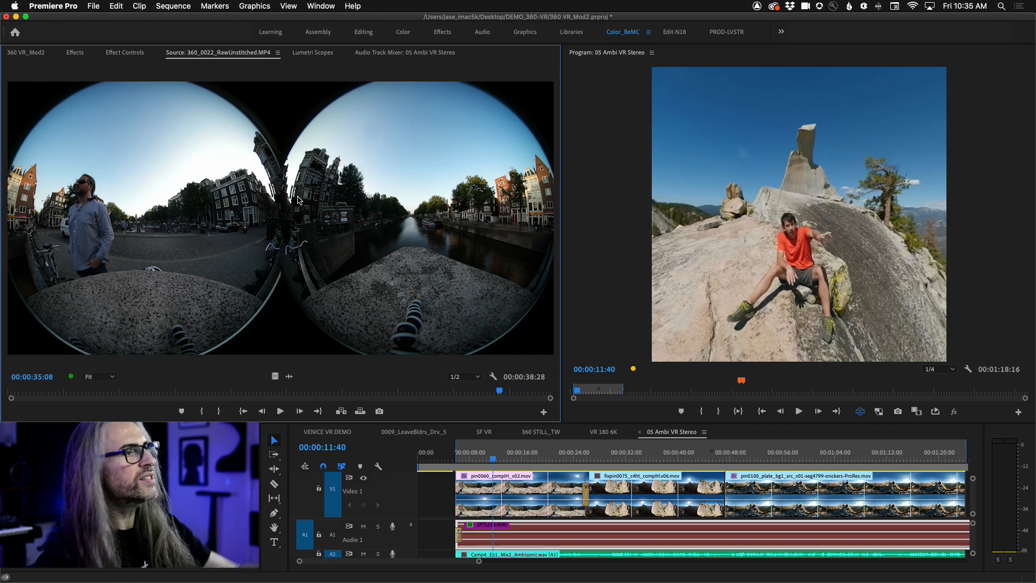
mouse_move(499, 393)
mouse_down()
mouse_move(117, 388)
mouse_move(450, 389)
mouse_move(427, 375)
mouse_move(332, 381)
mouse_move(379, 380)
mouse_up()
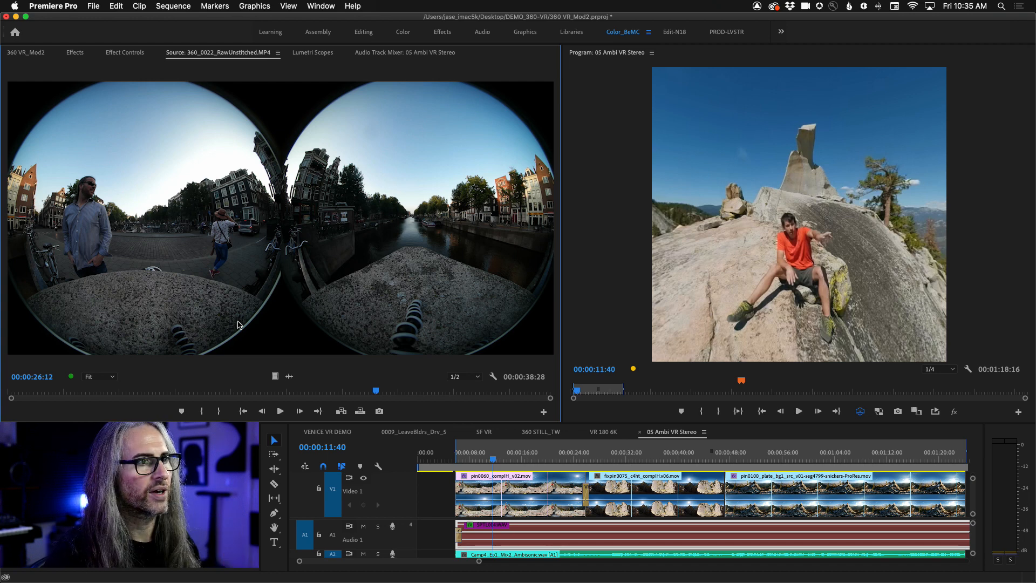
- Turn off the VR display for 05 Ambi VR Stereo and create a new sequence from the 360_0022_RawUnstitched clip
click(861, 412)
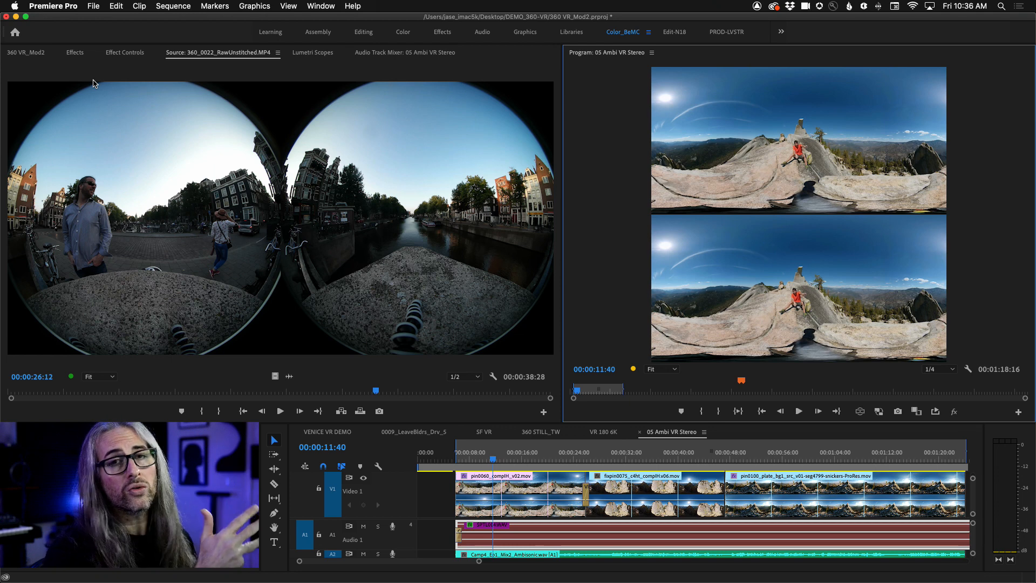
click(26, 53)
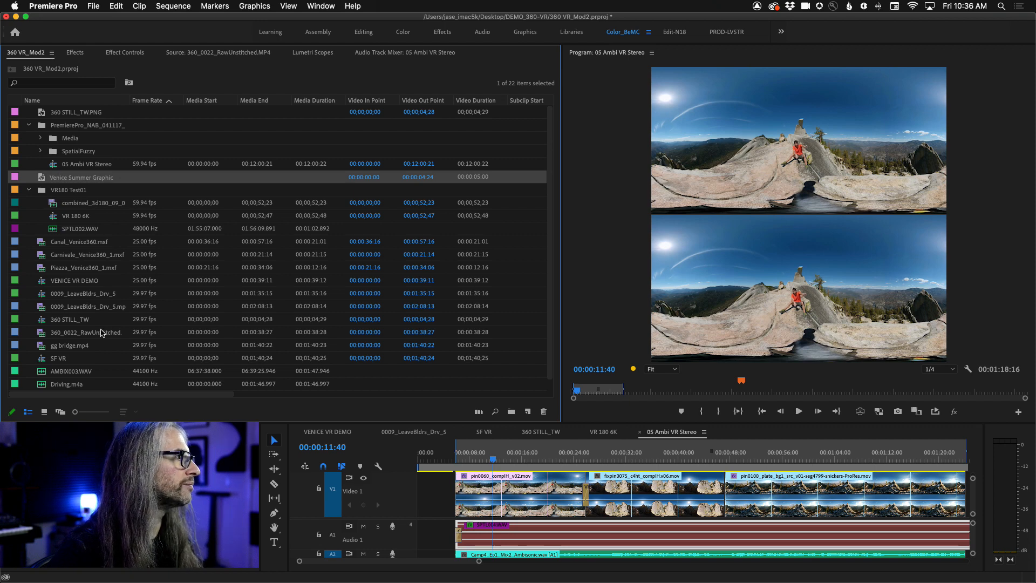
click(66, 333)
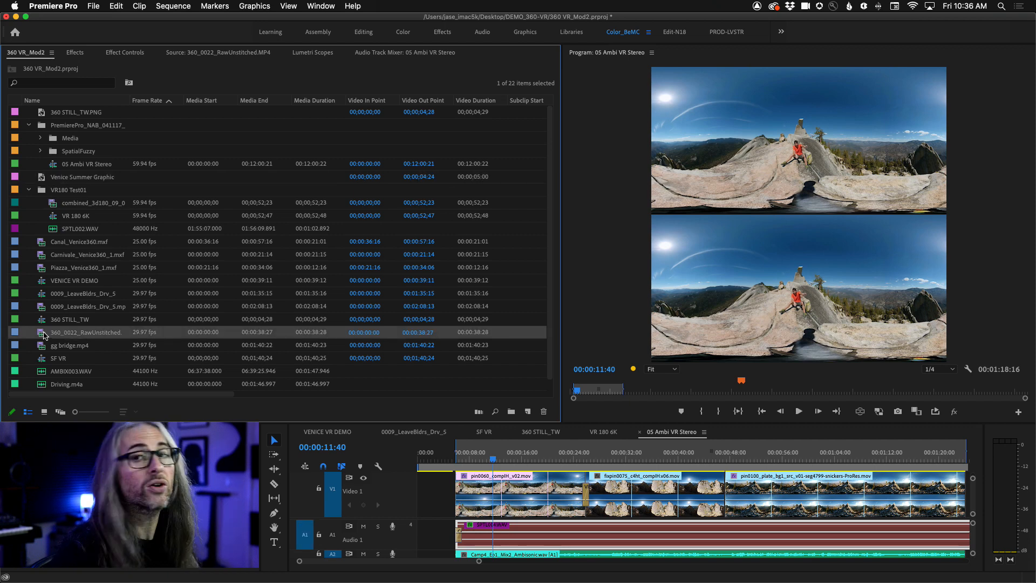
right_click(44, 333)
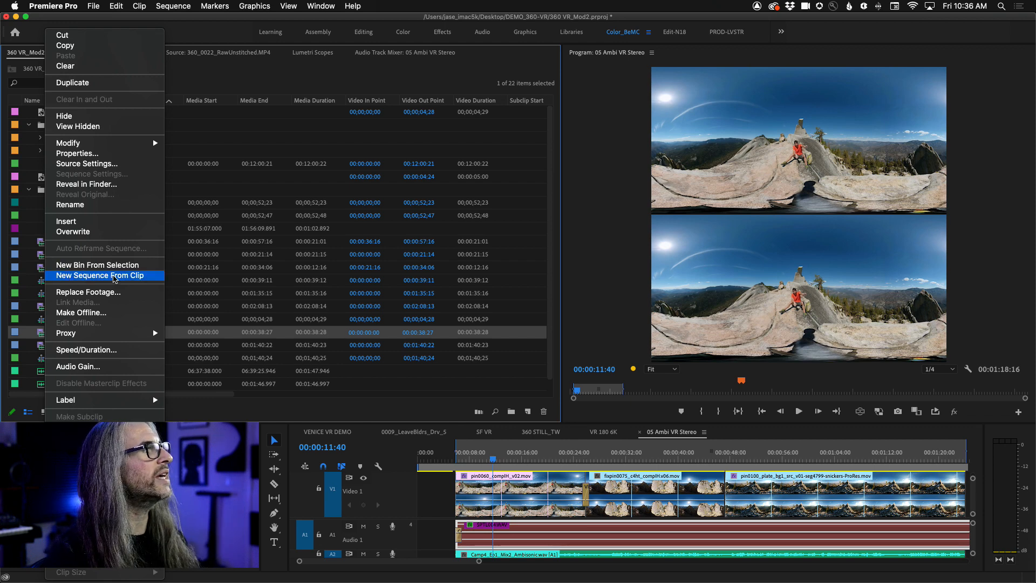
click(119, 280)
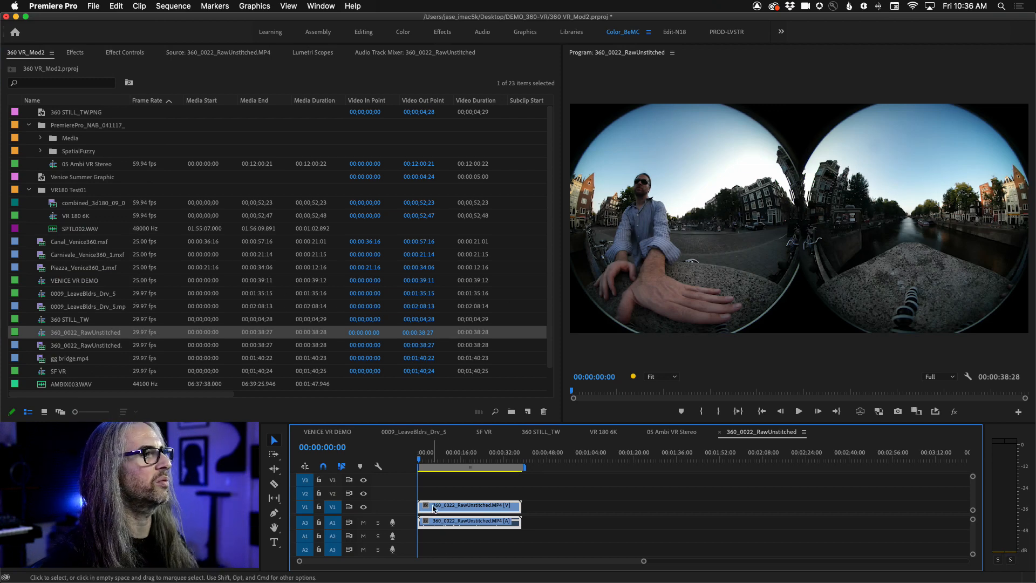
- Check the VR projection and layout properties in the raw unstitched sequence's settings, keeping them as they are
click(215, 6)
mouse_move(170, 4)
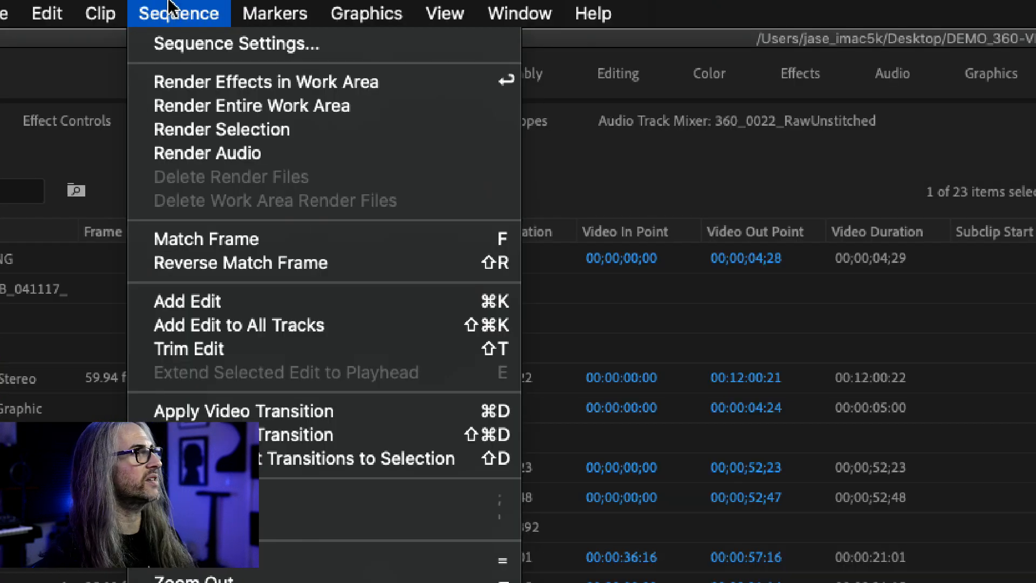
click(198, 43)
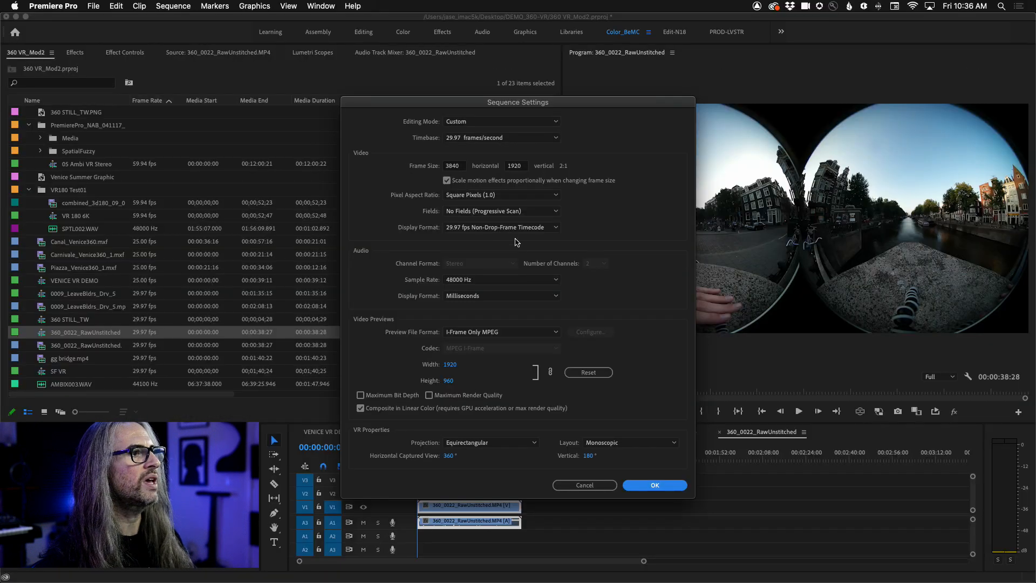
drag(482, 110, 472, 45)
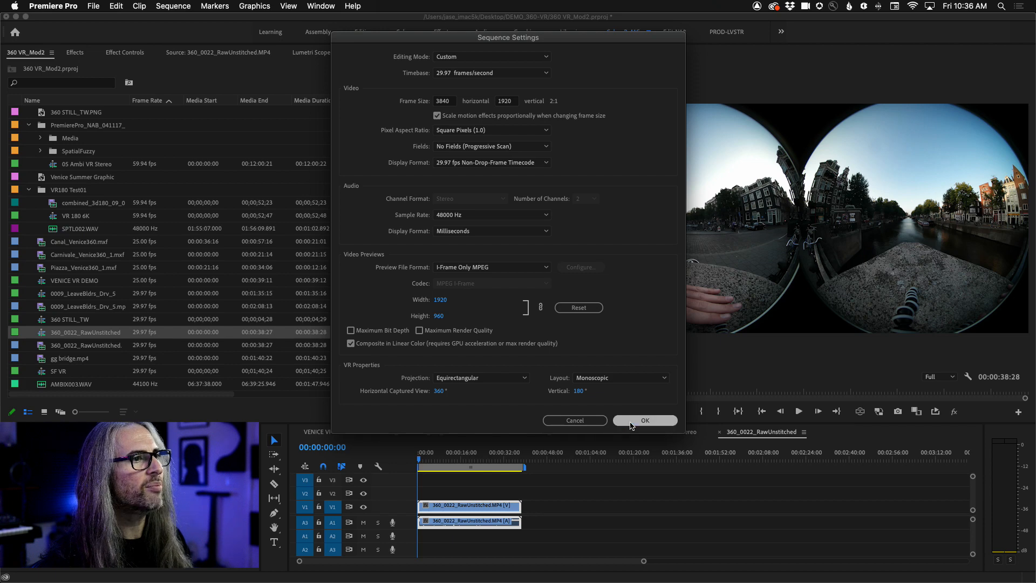
click(898, 472)
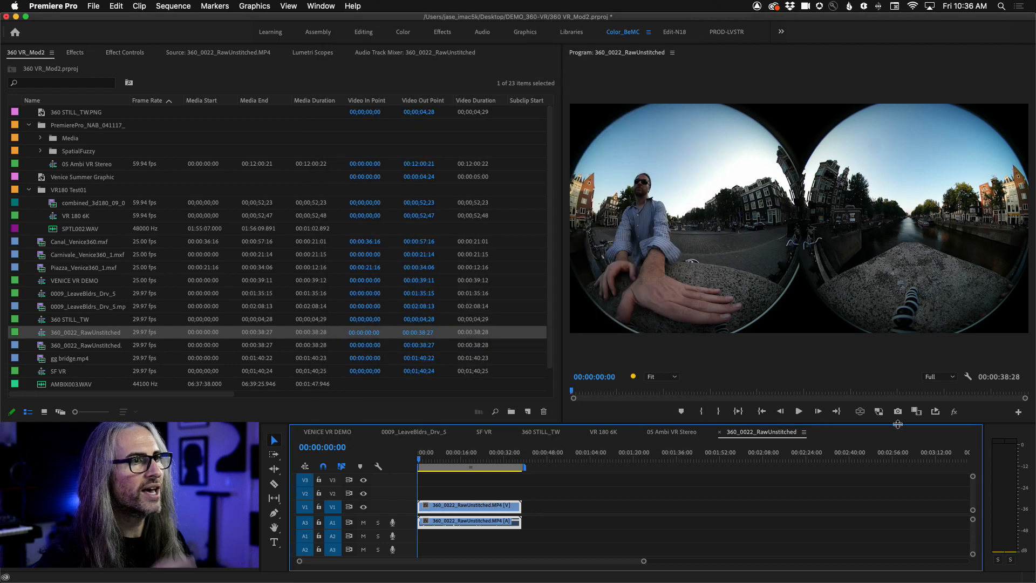
- Turn on the VR video display and look around the raw footage from the ground and sky seams to the canal
click(861, 412)
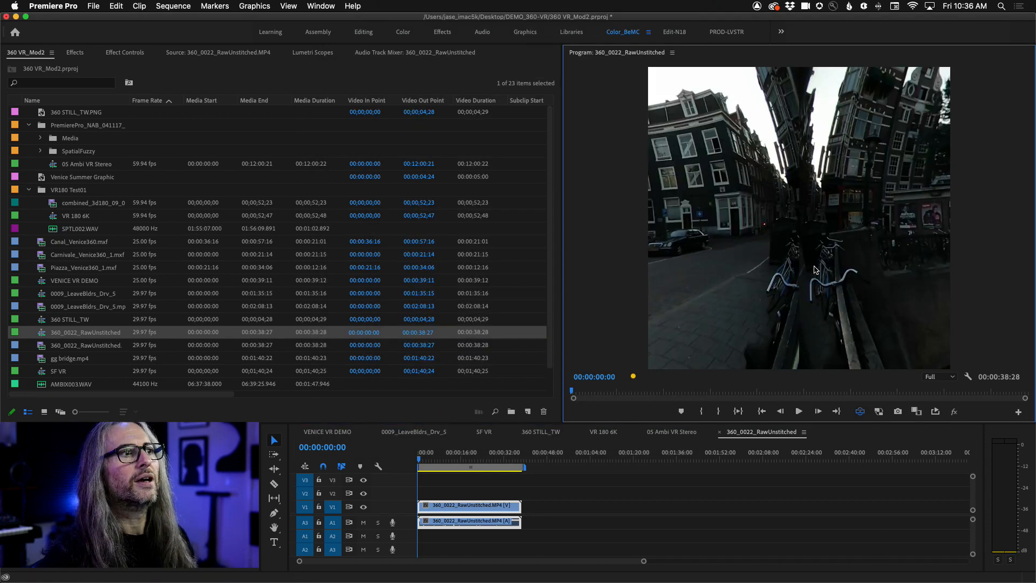
drag(836, 273, 794, 136)
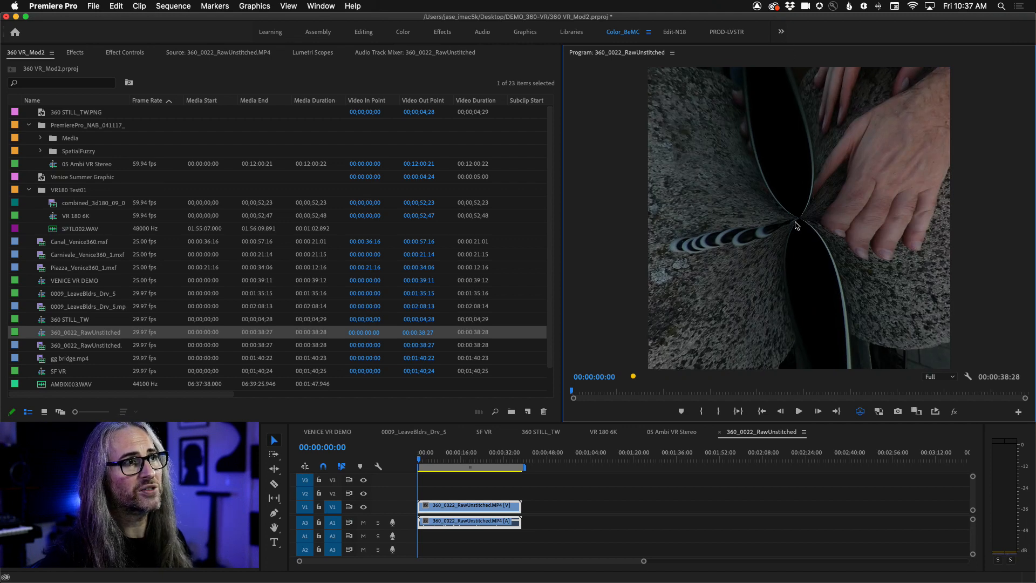
drag(781, 180, 815, 339)
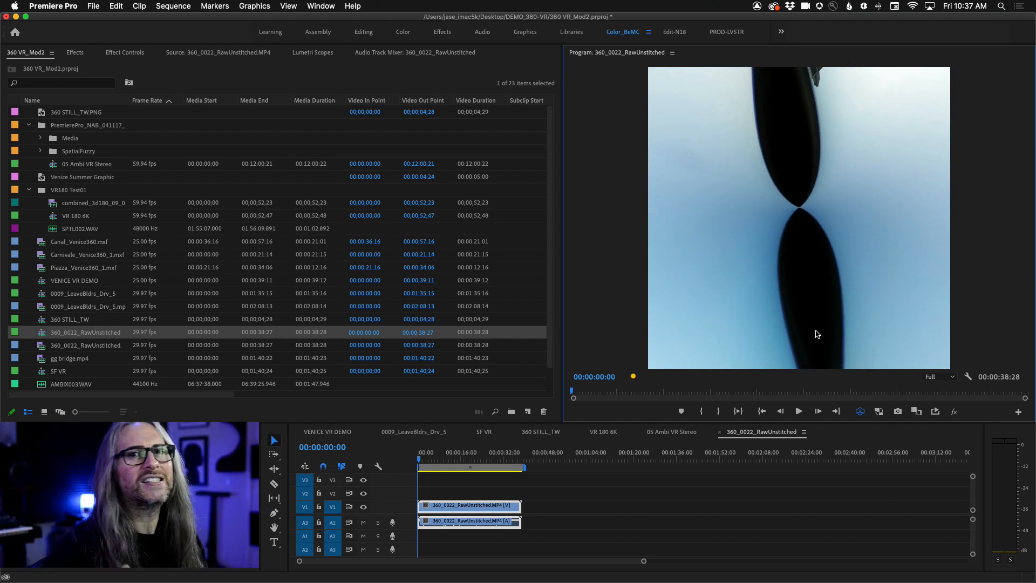
drag(808, 260, 966, 260)
drag(728, 262, 901, 259)
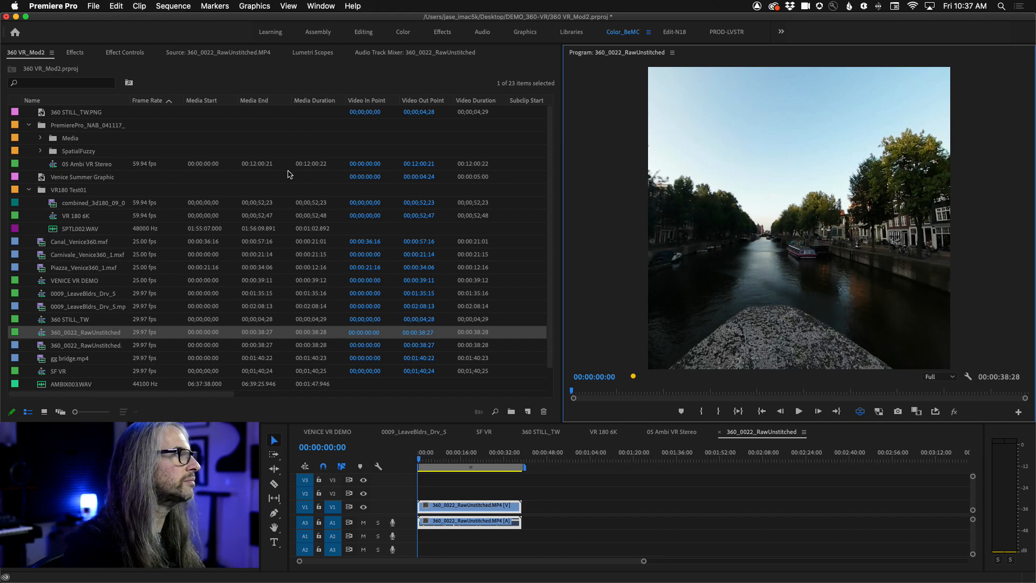
- Import 360_0022_Stitch_XHC.MP4 from the ADAM360_Stitch folder inside AMSTERDAM 360 VR
click(93, 6)
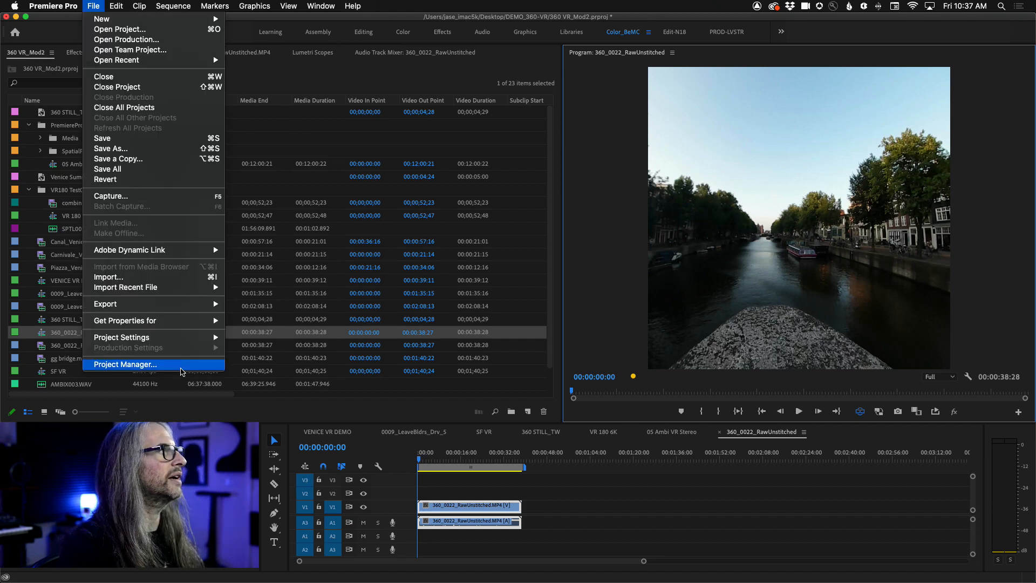
click(165, 277)
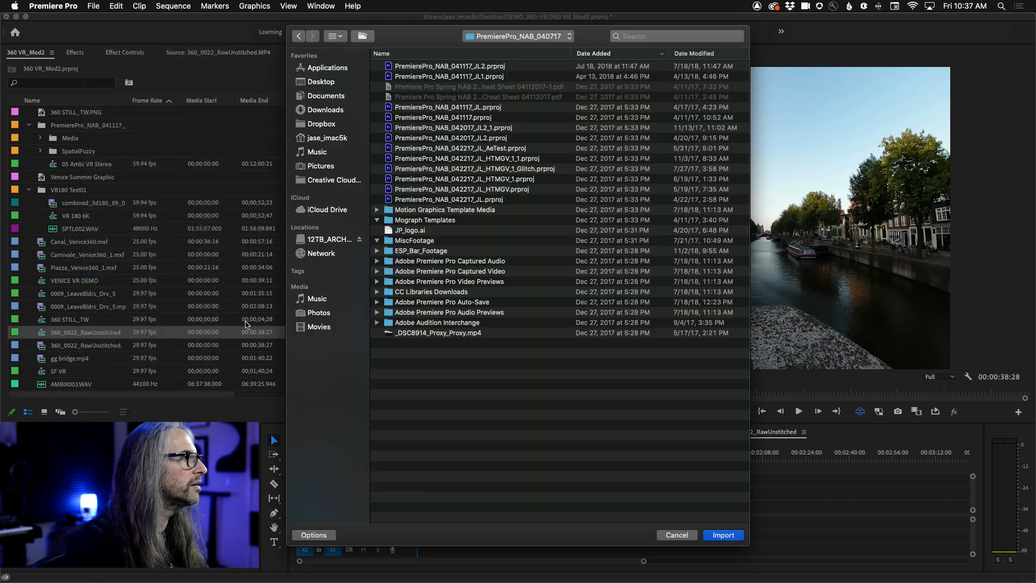
click(518, 36)
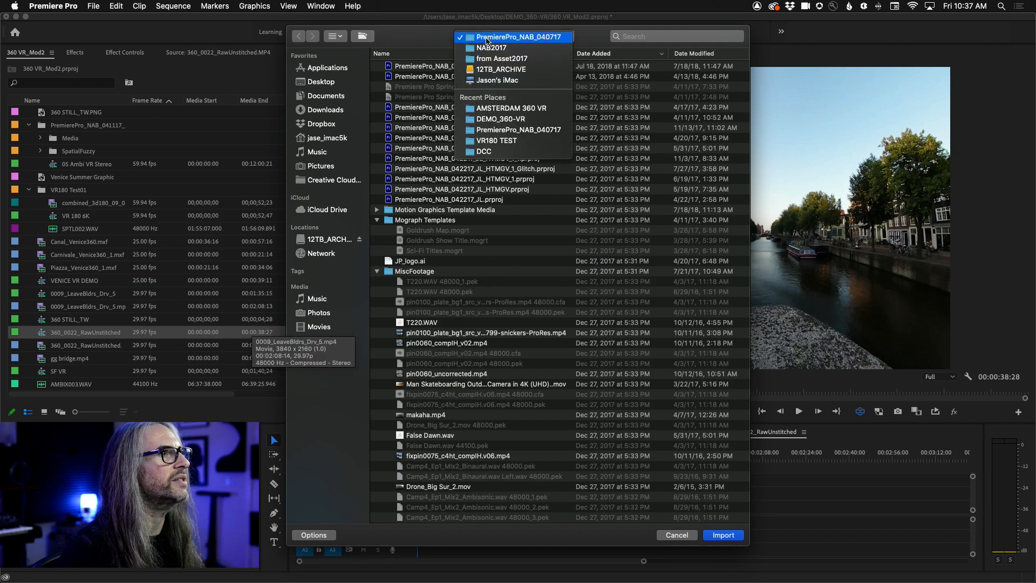
click(524, 109)
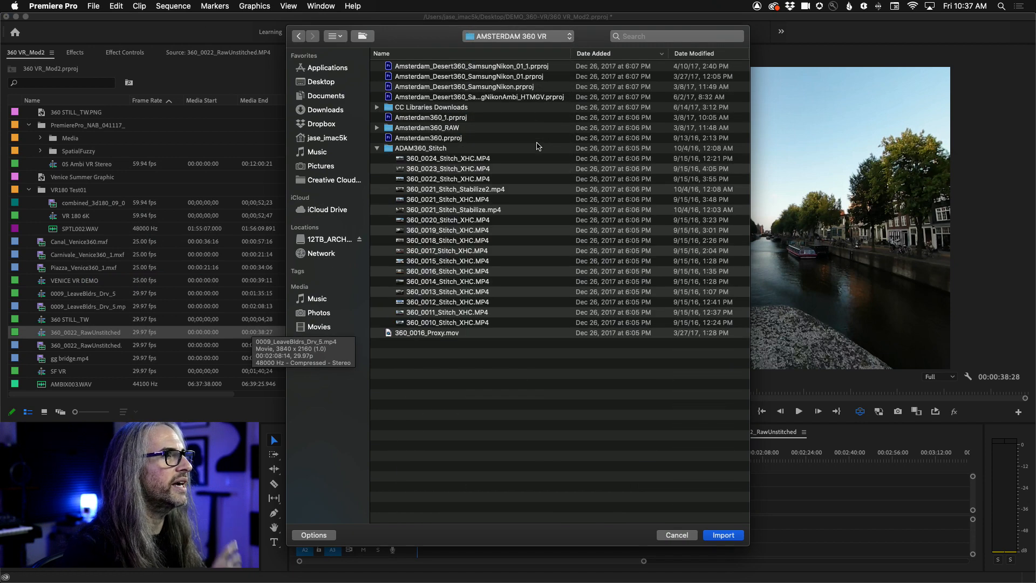
click(462, 180)
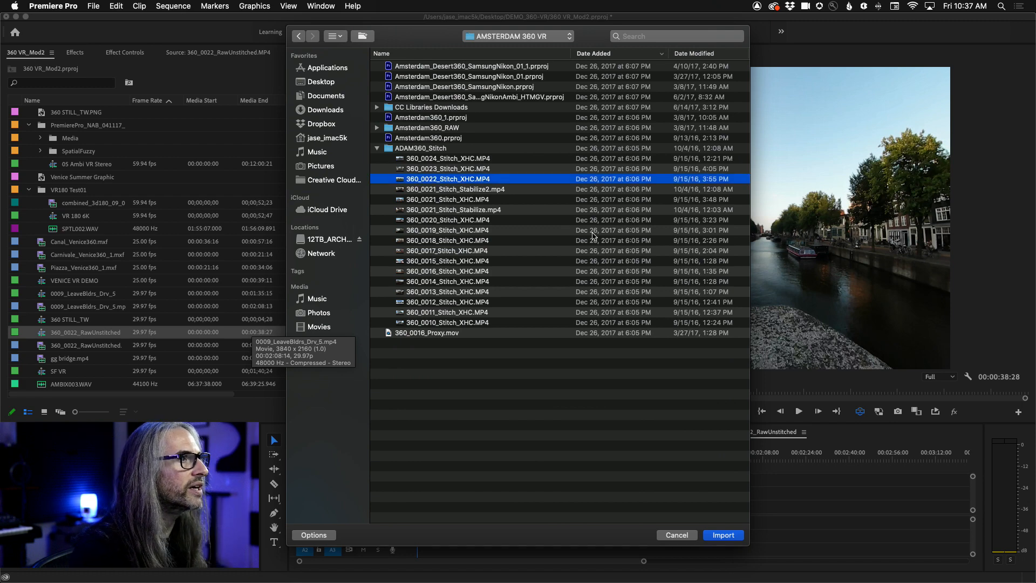
click(723, 535)
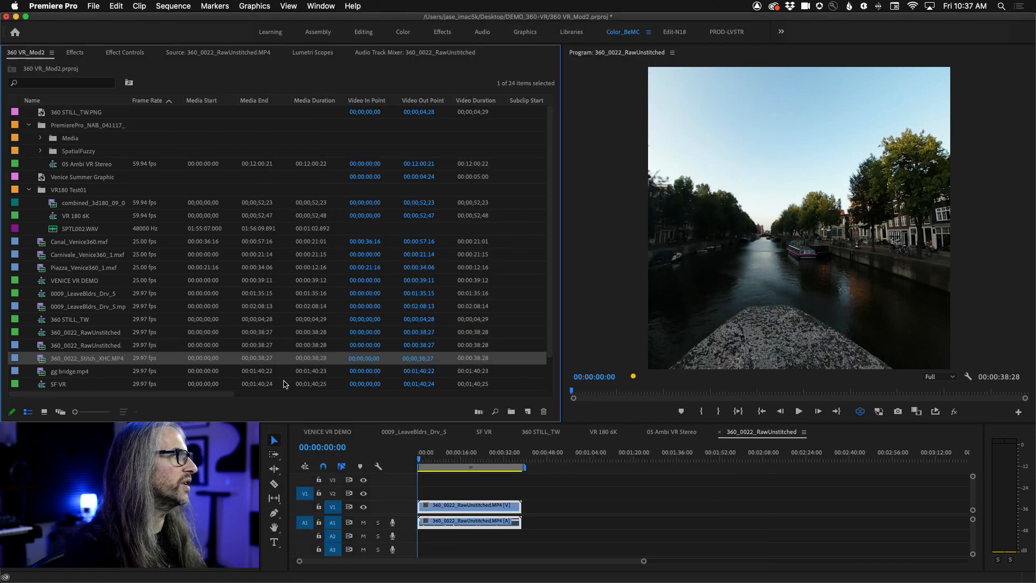
- Create a new sequence from the 360_0022_Stitch_XHC.MP4 clip and look around its VR view, including the sky
right_click(41, 360)
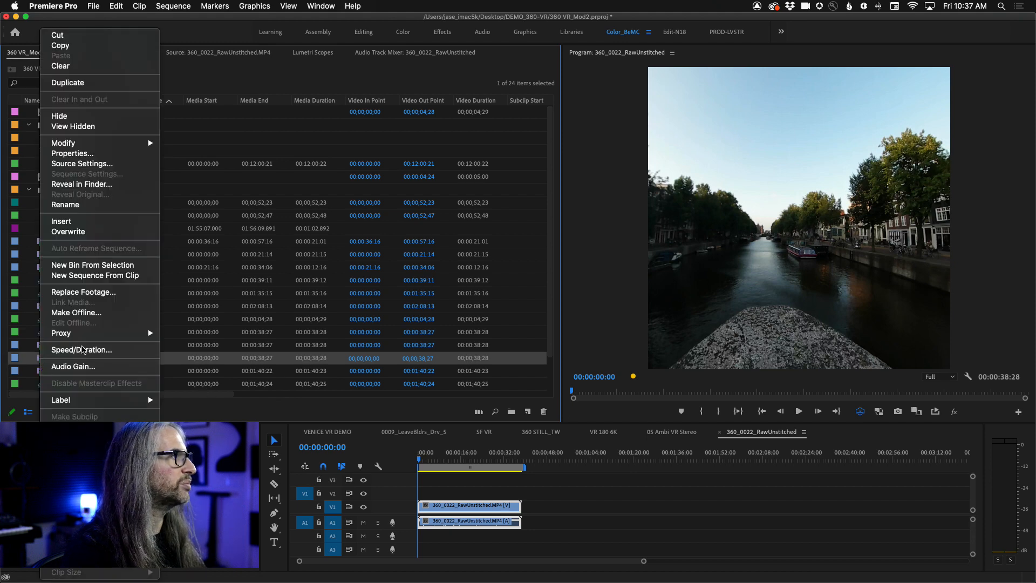
click(108, 276)
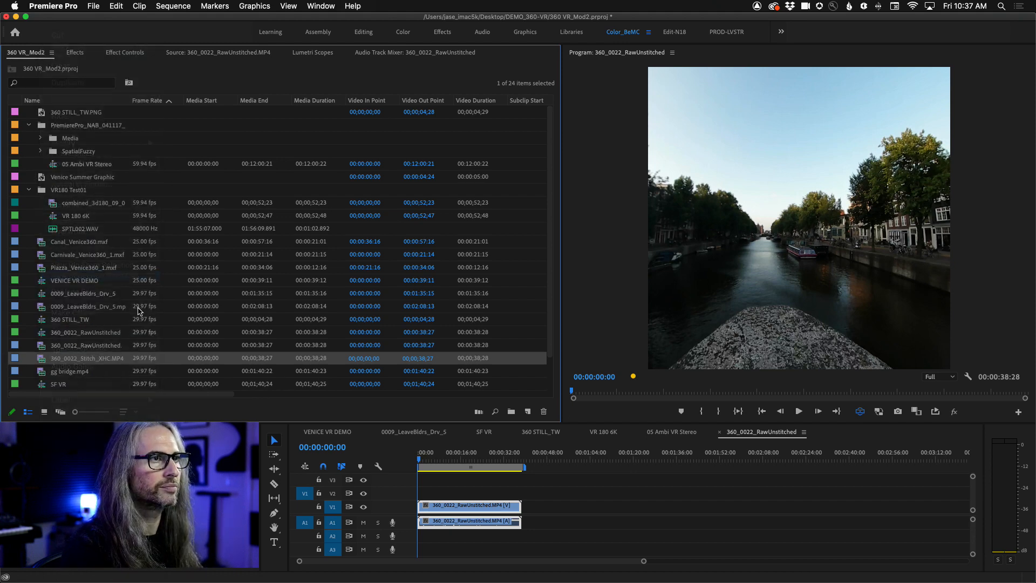
drag(808, 312, 688, 354)
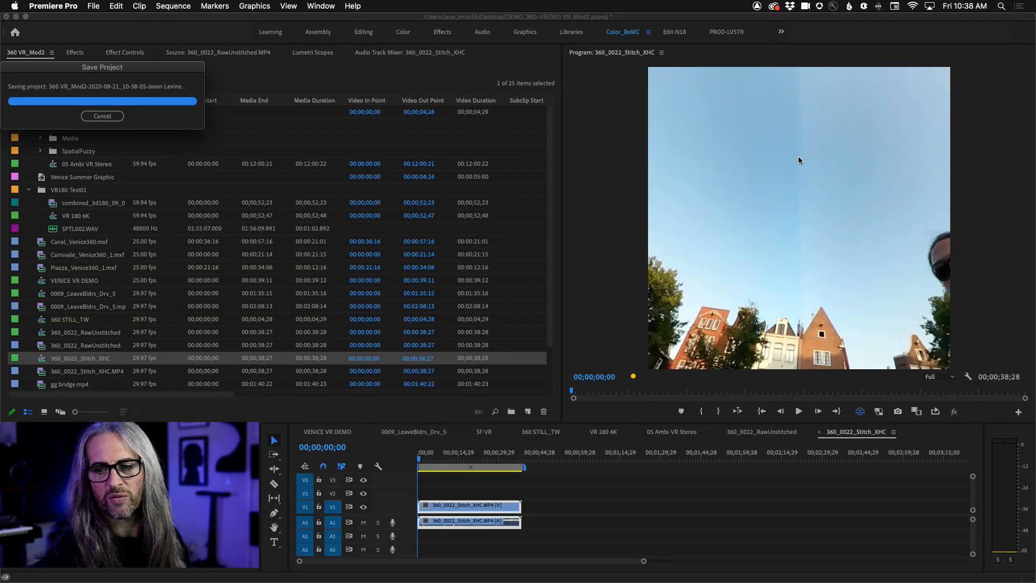
drag(830, 192, 864, 293)
- Return to the 360_0022_RawUnstitched sequence and inspect its VR view around the lens seams, the canal and the man
click(760, 435)
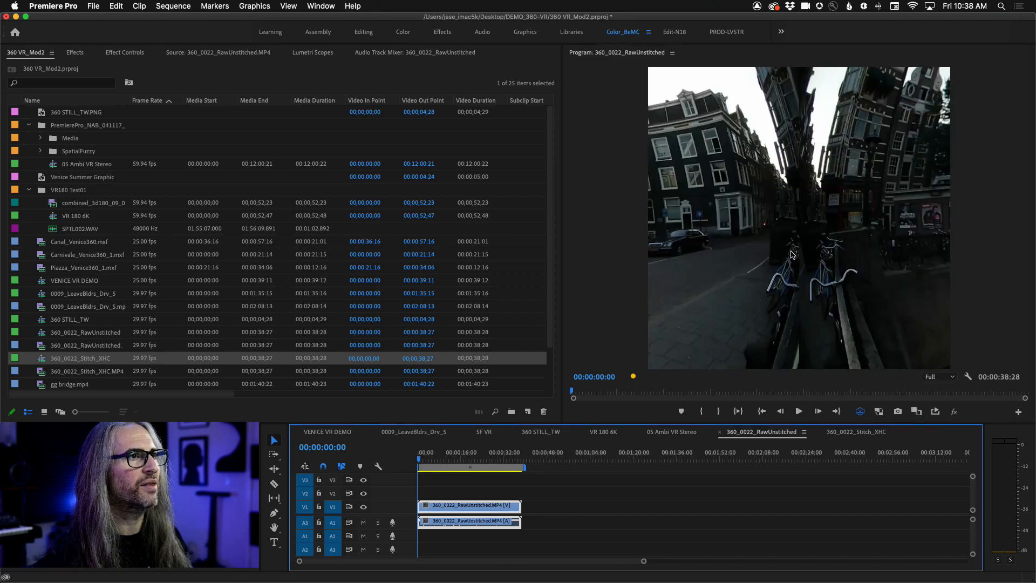
drag(791, 251, 834, 229)
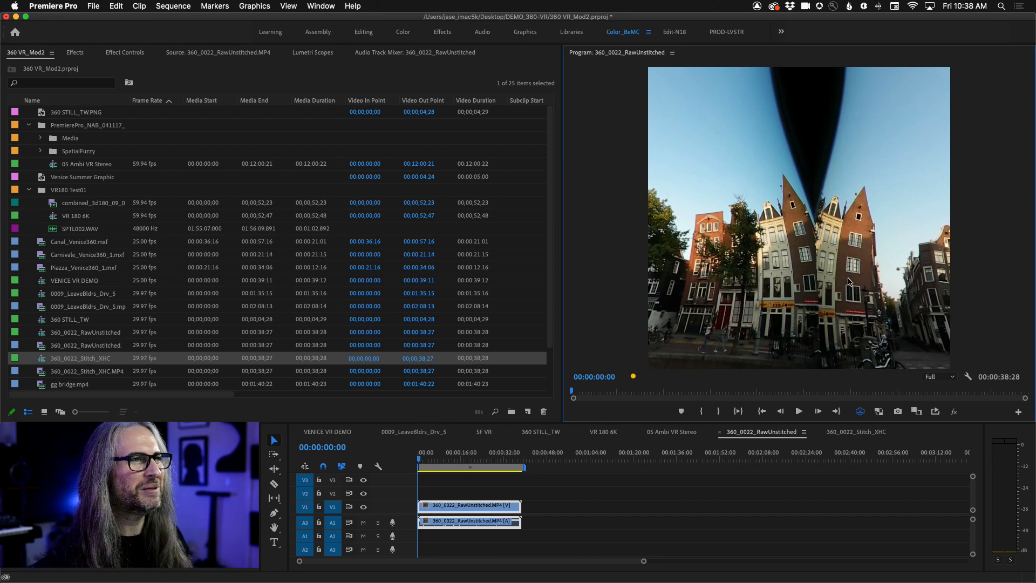
drag(849, 281, 966, 231)
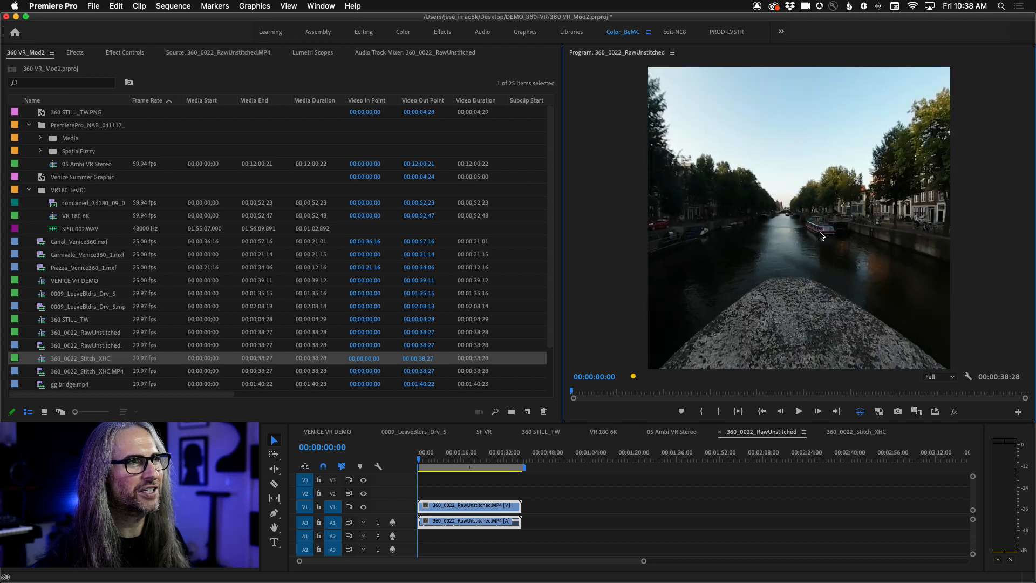
drag(820, 236, 943, 216)
drag(831, 223, 628, 248)
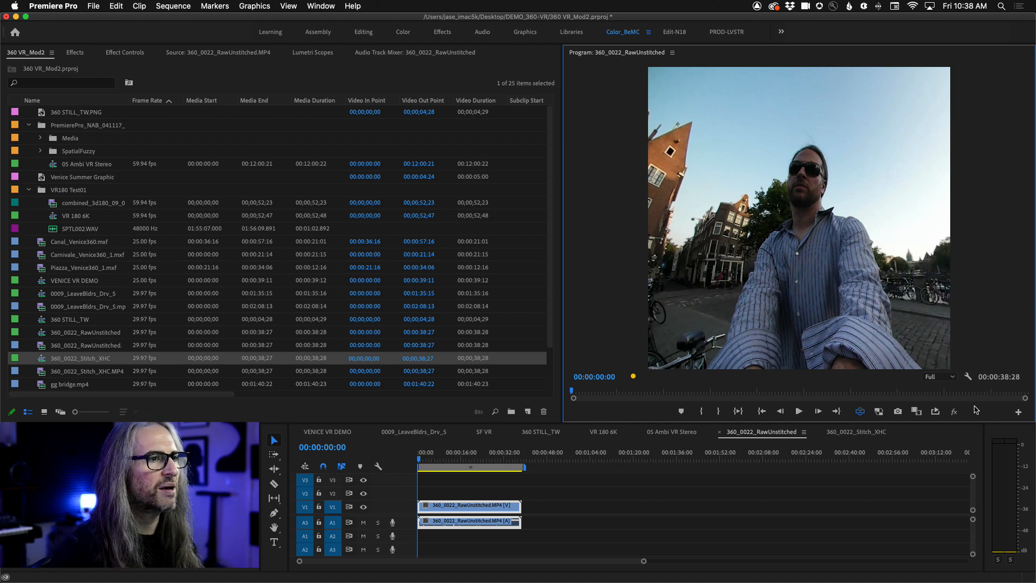
- Compare the flat, non-VR frames of the 360_0022_Stitch_XHC and 360_0022_RawUnstitched sequences
click(863, 435)
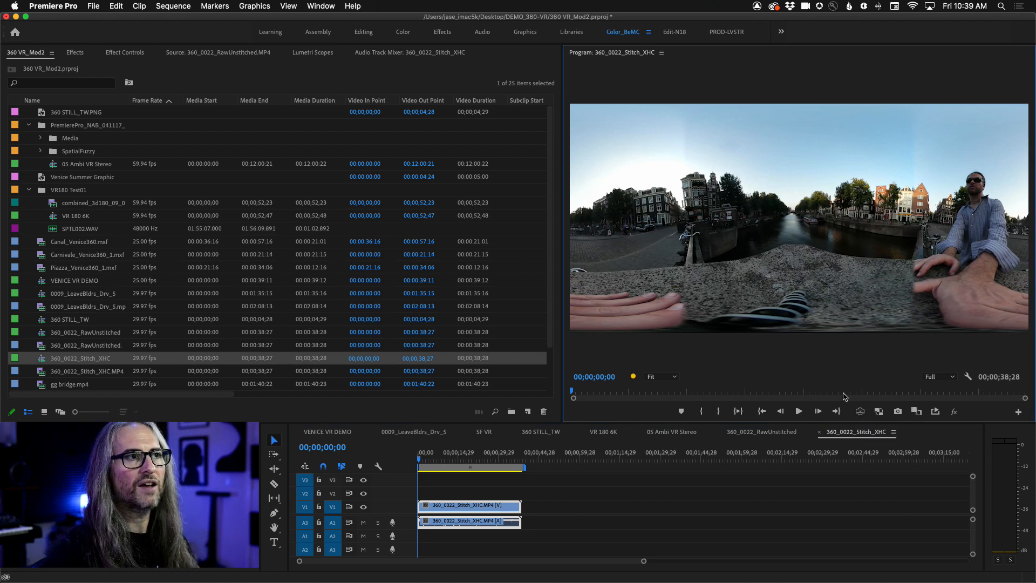
click(755, 435)
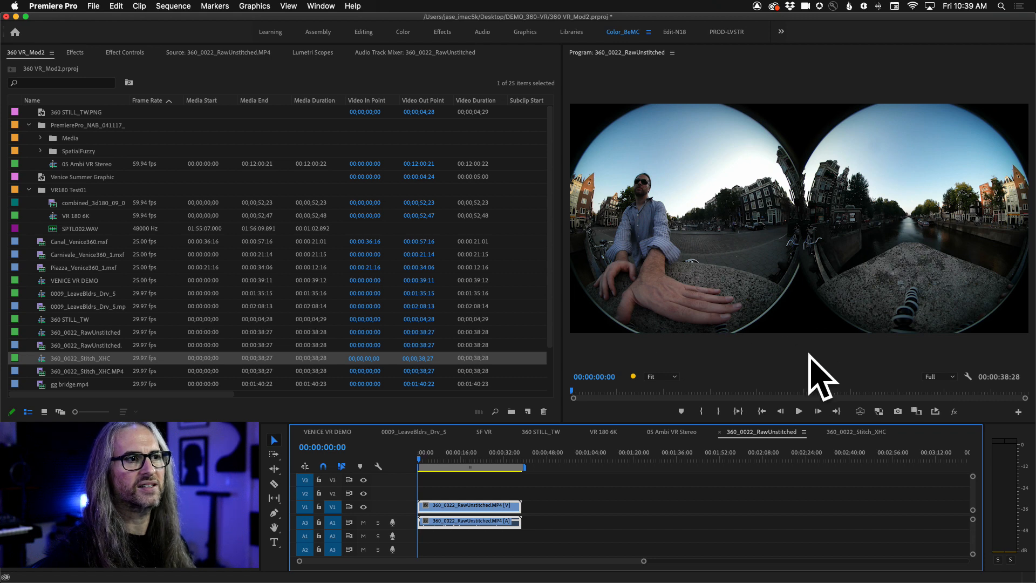
- Show the flat 360_0022_Stitch_XHC sequence again, and view the 05 Ambi VR Stereo sequence with the VR video display on
click(870, 435)
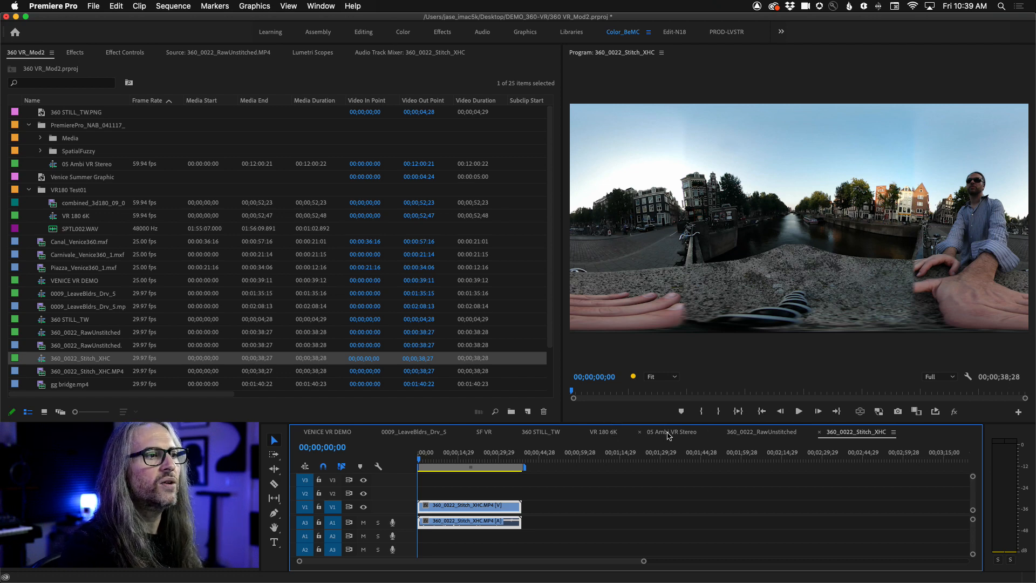
click(668, 433)
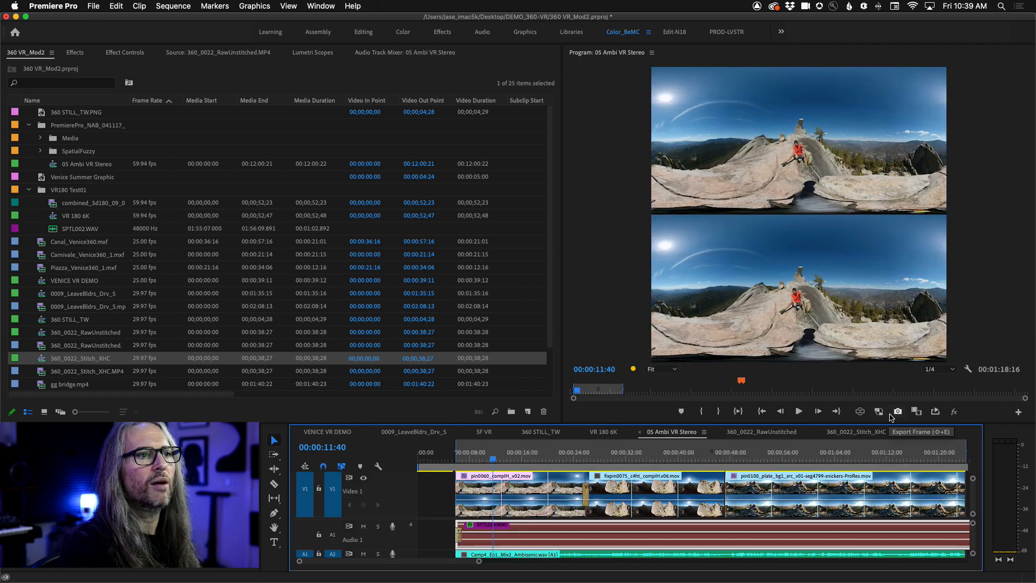
click(860, 412)
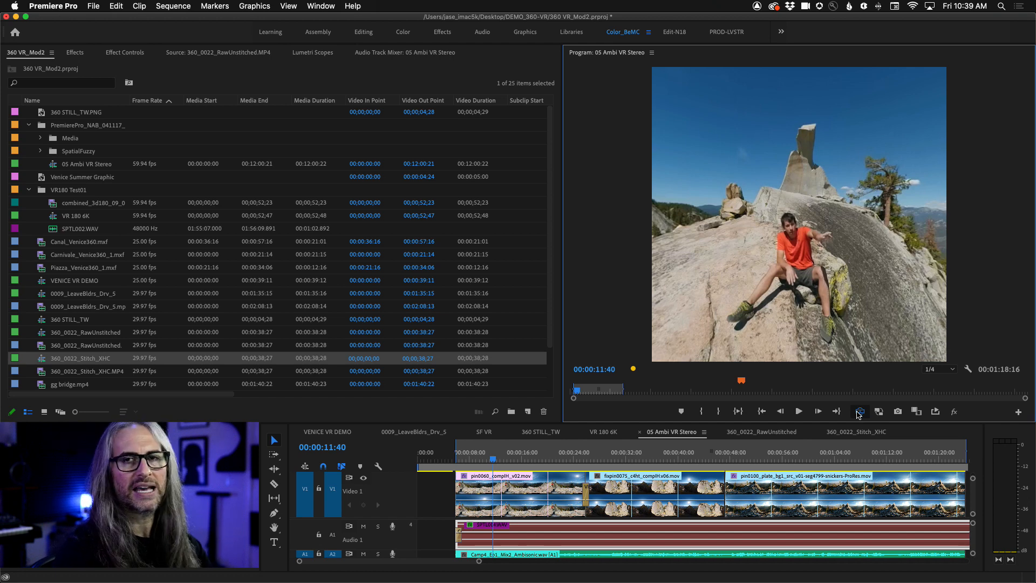
- View the VR 180 6K sequence as flat side-by-side frames and examine its sequence settings, including the VR properties, without changing them
click(603, 432)
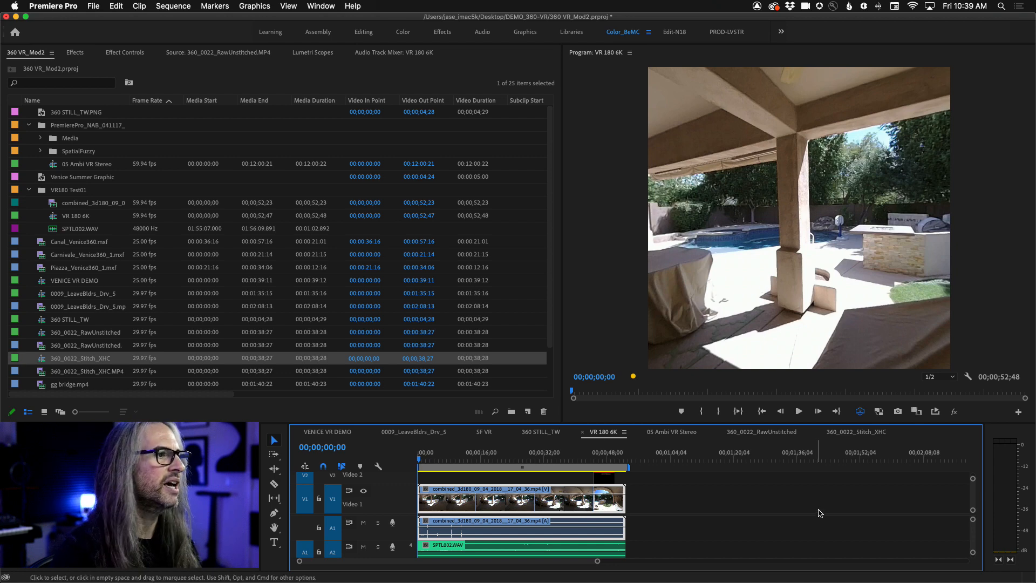
click(860, 412)
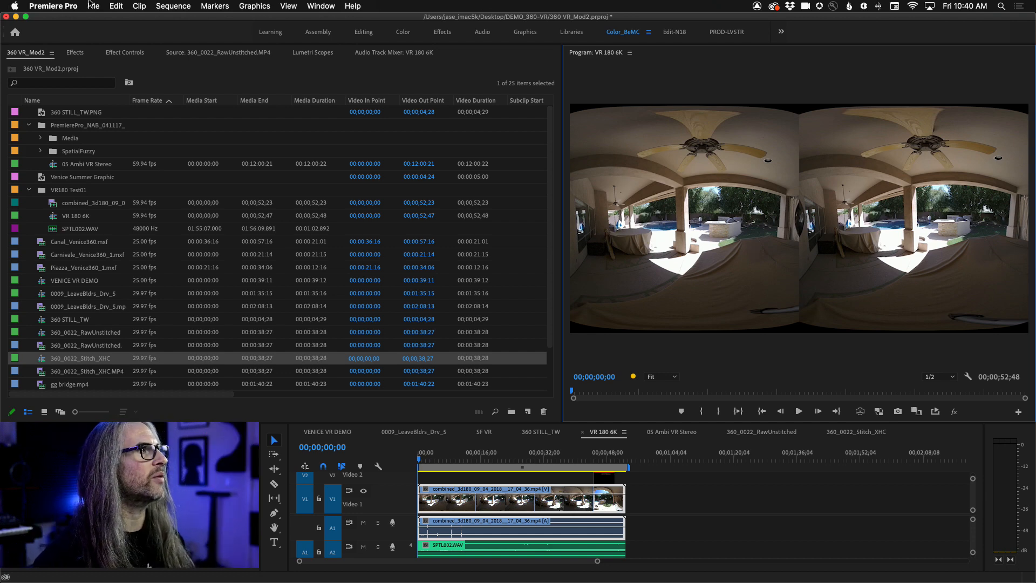
click(173, 6)
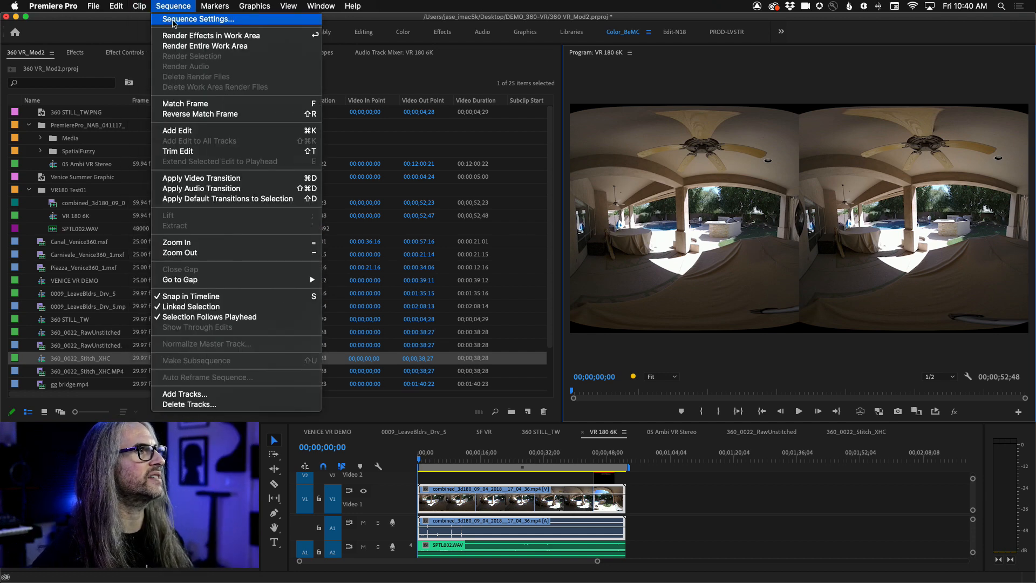
click(198, 19)
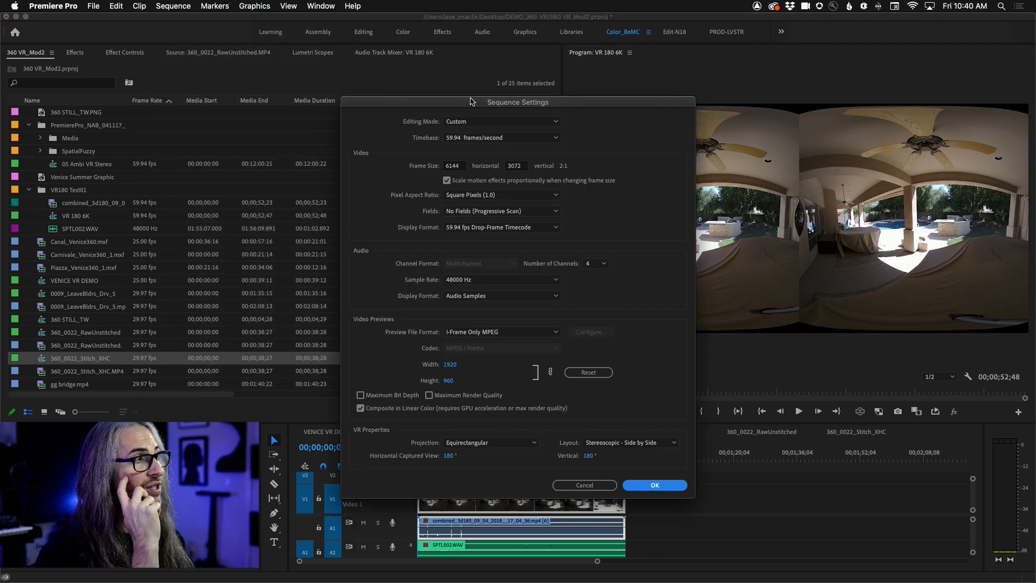
drag(470, 103, 479, 32)
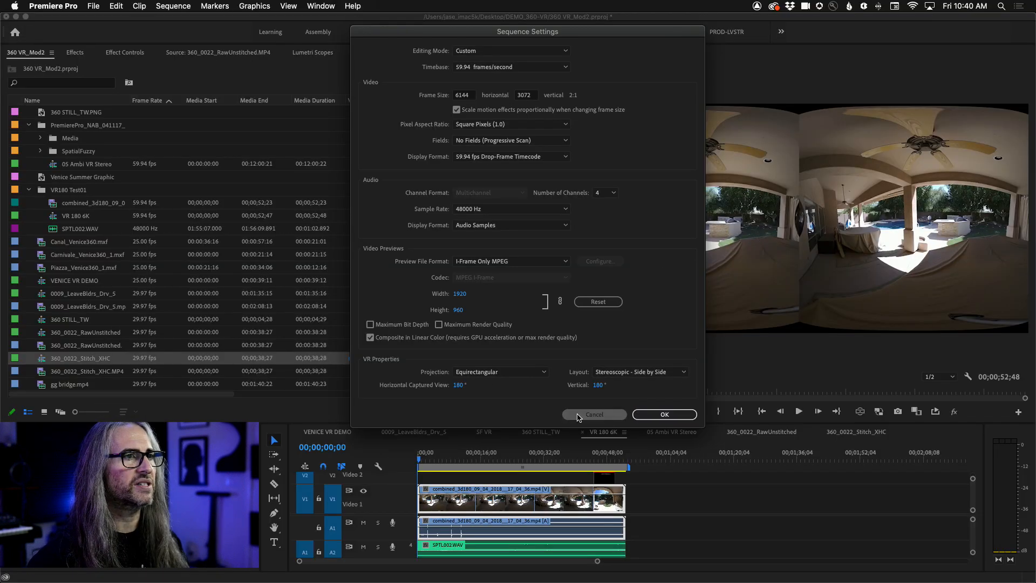
click(906, 450)
- Turn the VR video display back on for VR 180 6K and set its stereoscopic view to Anaglyph
click(860, 412)
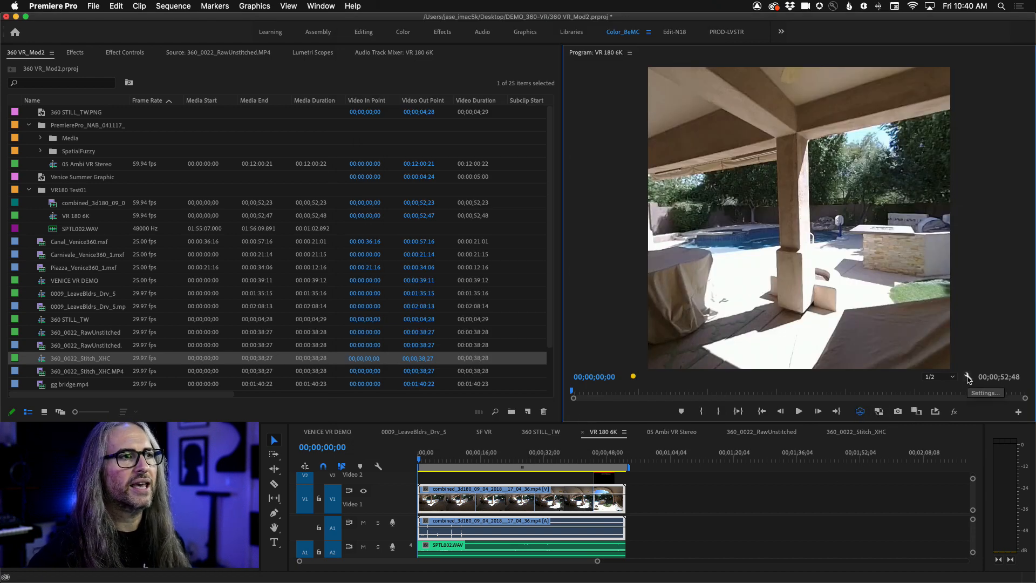
key(Right)
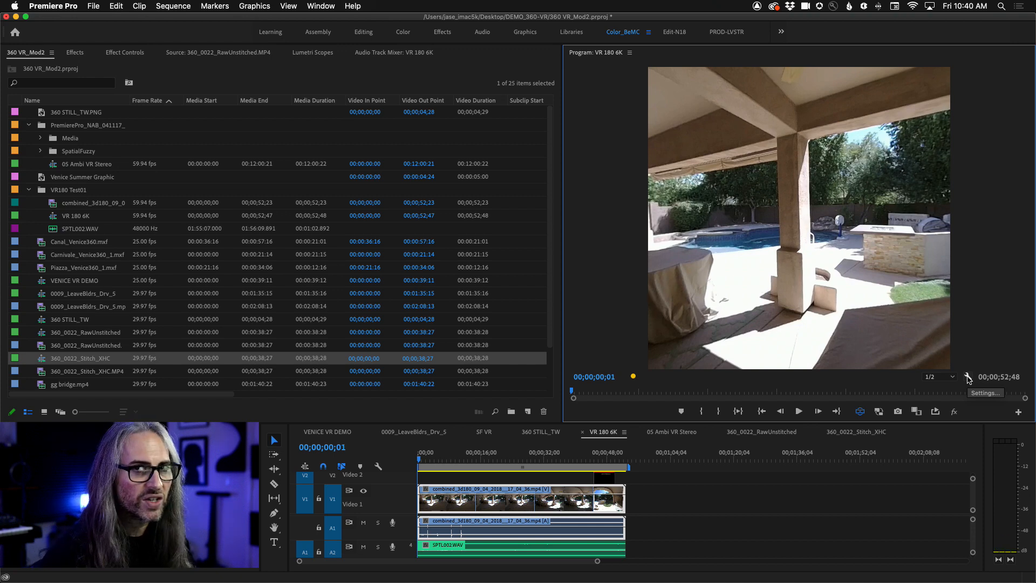
click(968, 378)
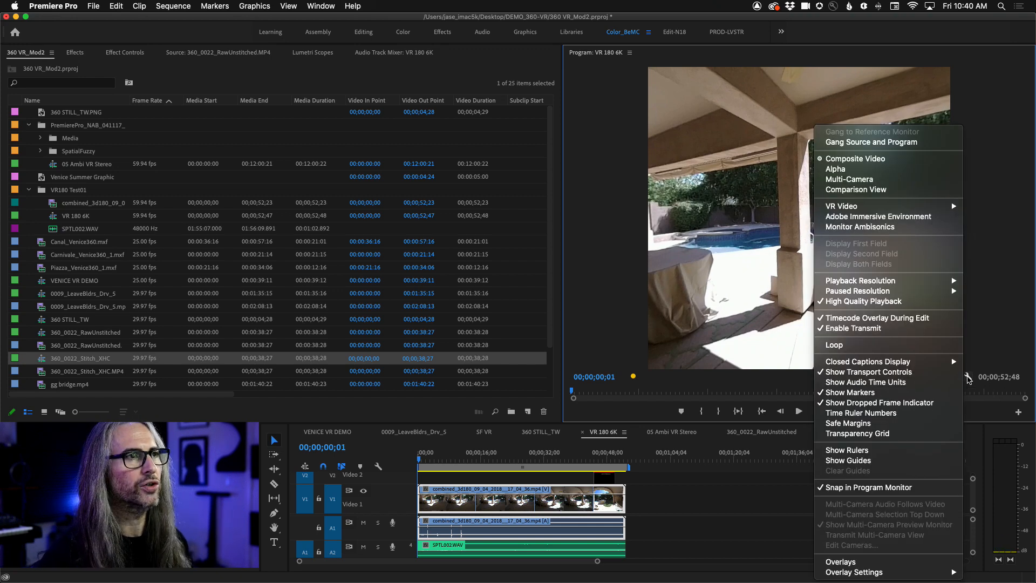
mouse_move(911, 211)
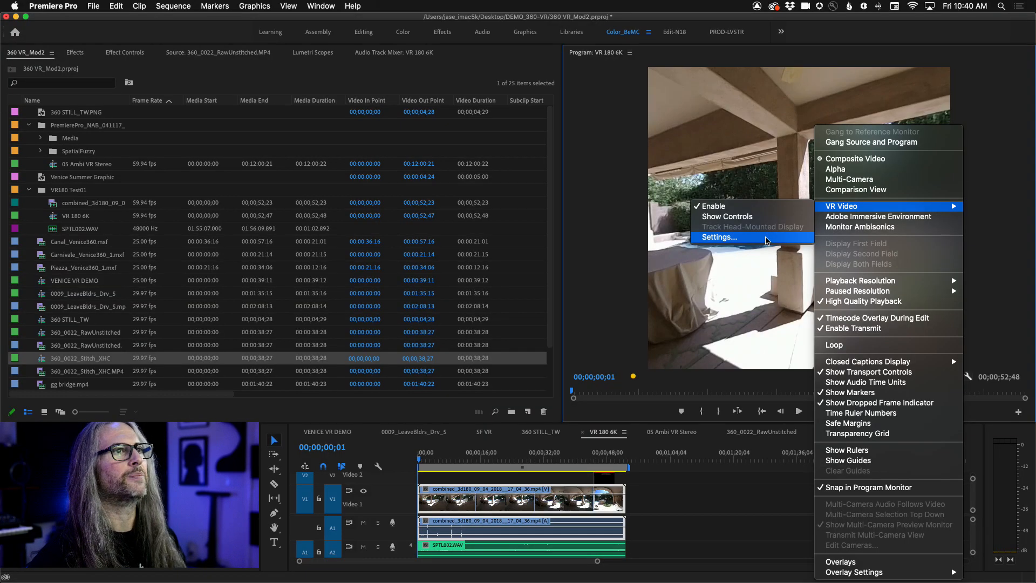
click(767, 241)
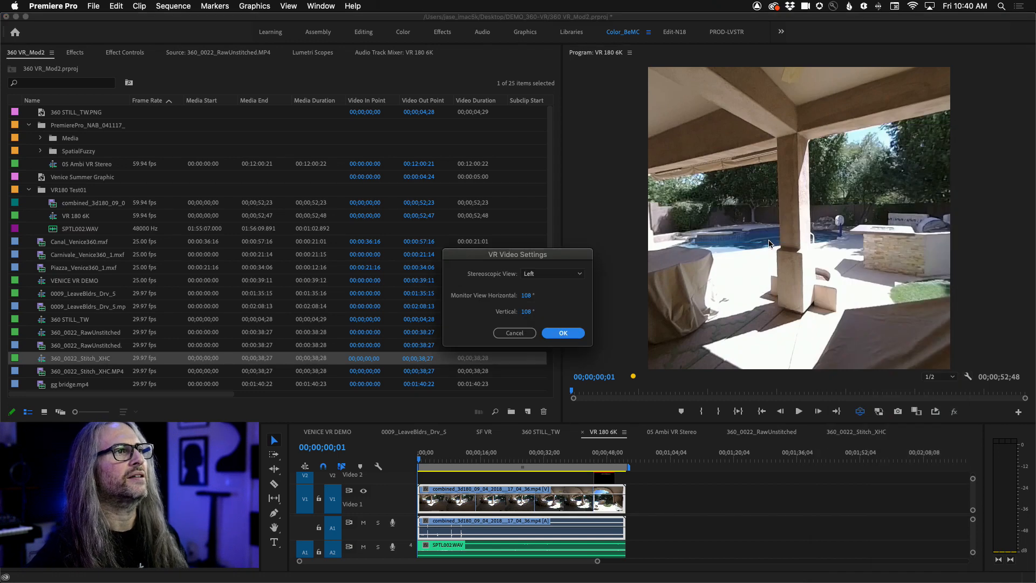
click(546, 275)
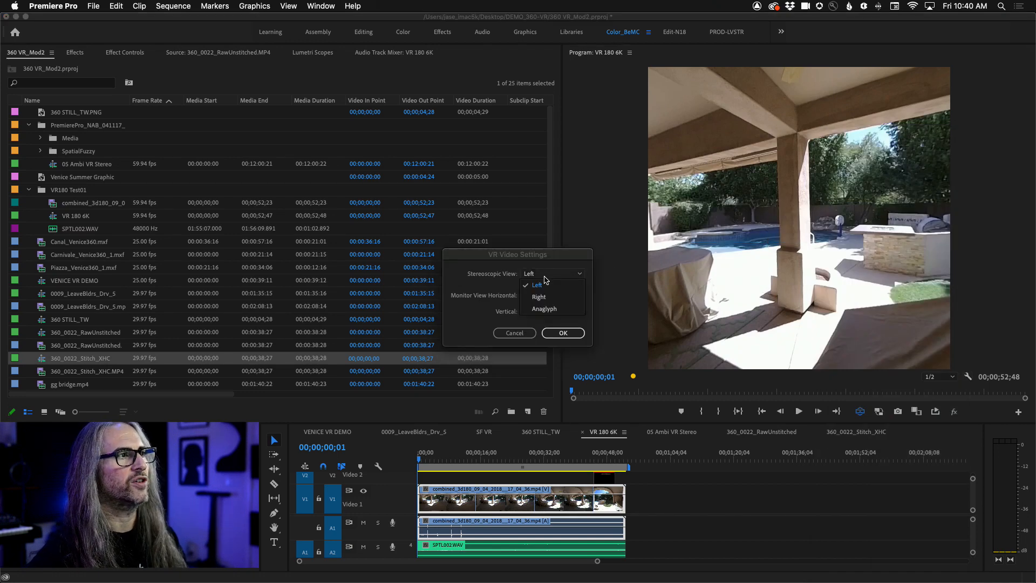
click(549, 297)
click(545, 278)
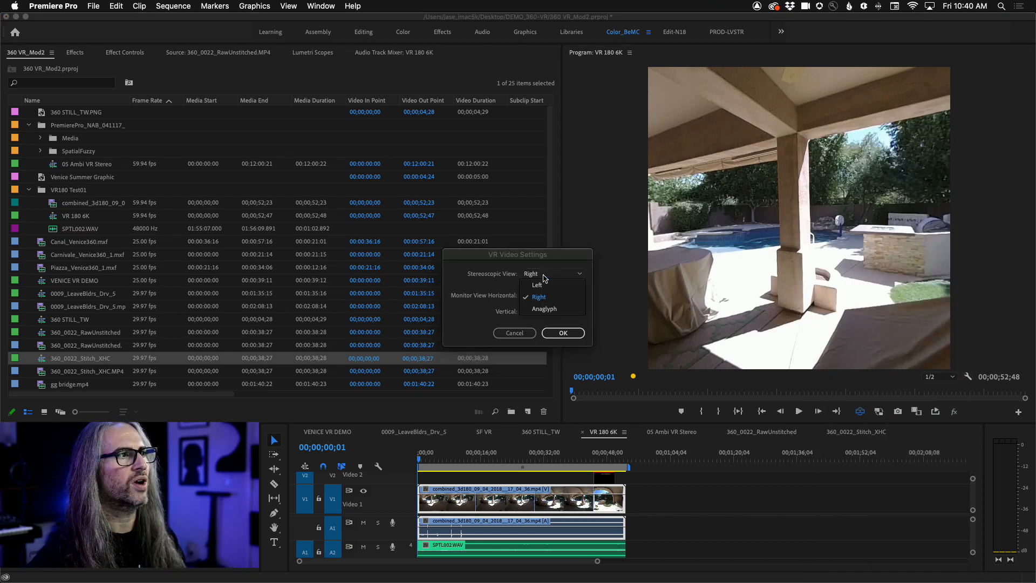
click(554, 311)
click(556, 331)
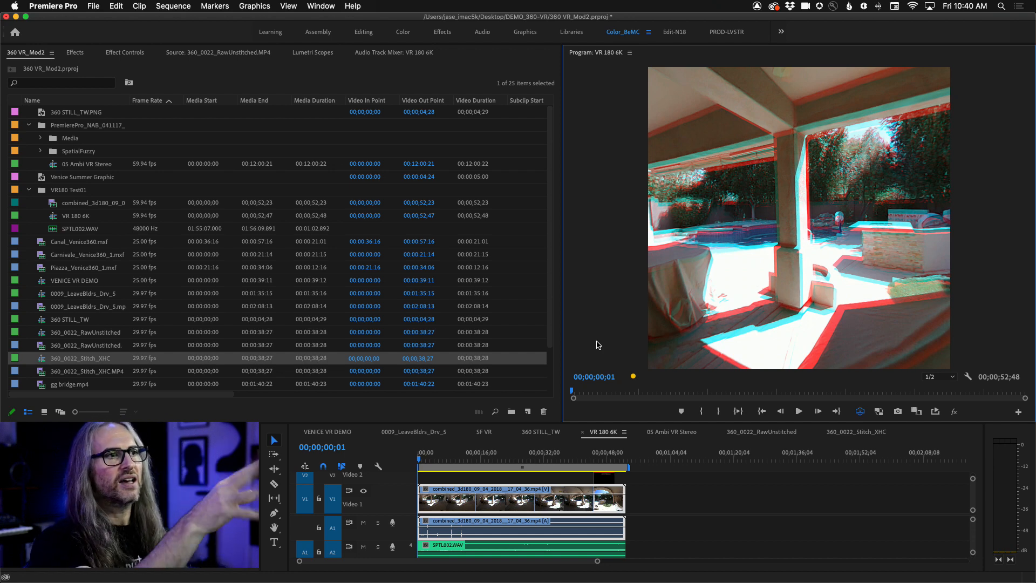
- Inspect the anaglyph patio view from different angles at 00;00;32;36 and 00;00;15;00 in the VR 180 6K sequence
drag(789, 352, 630, 351)
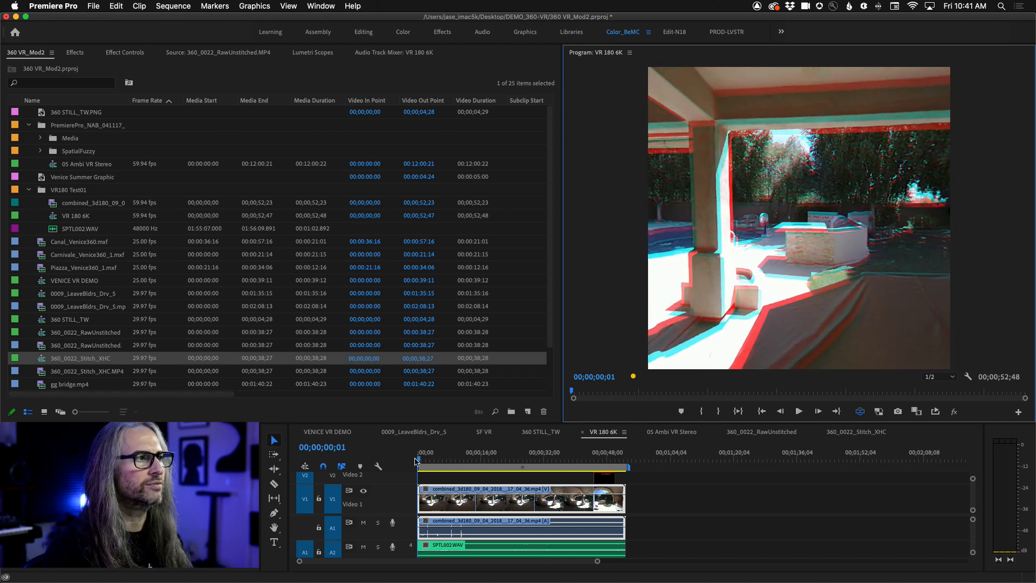
drag(416, 461, 547, 457)
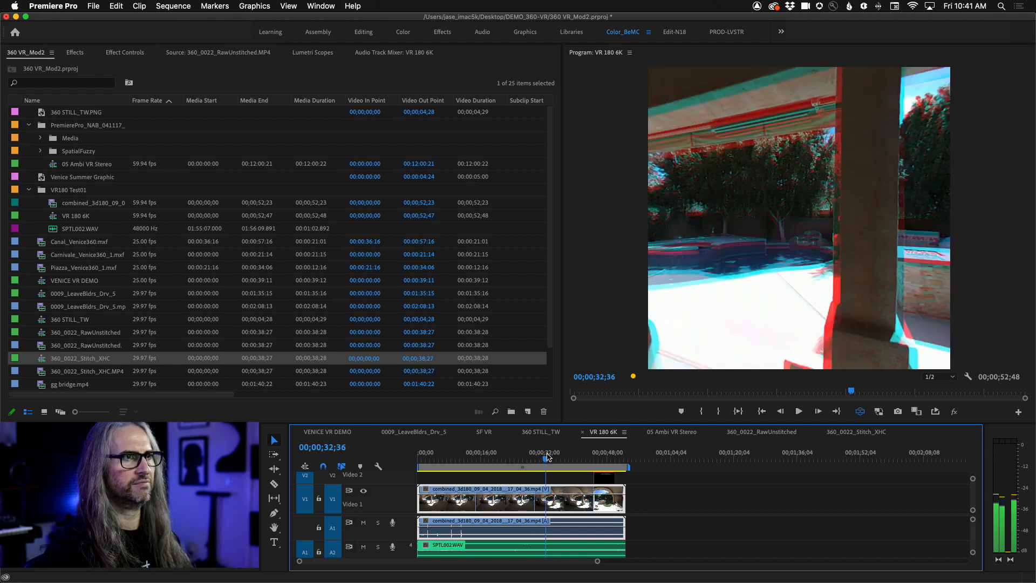
drag(886, 273, 923, 271)
drag(803, 268, 699, 279)
drag(545, 458, 476, 459)
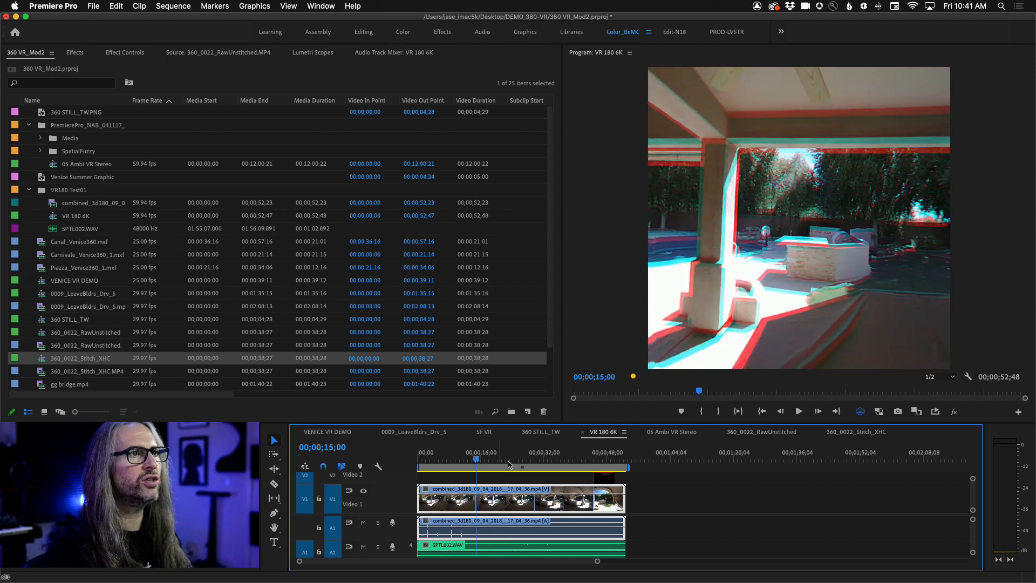
mouse_move(756, 312)
mouse_down()
mouse_move(858, 308)
mouse_move(761, 312)
mouse_up()
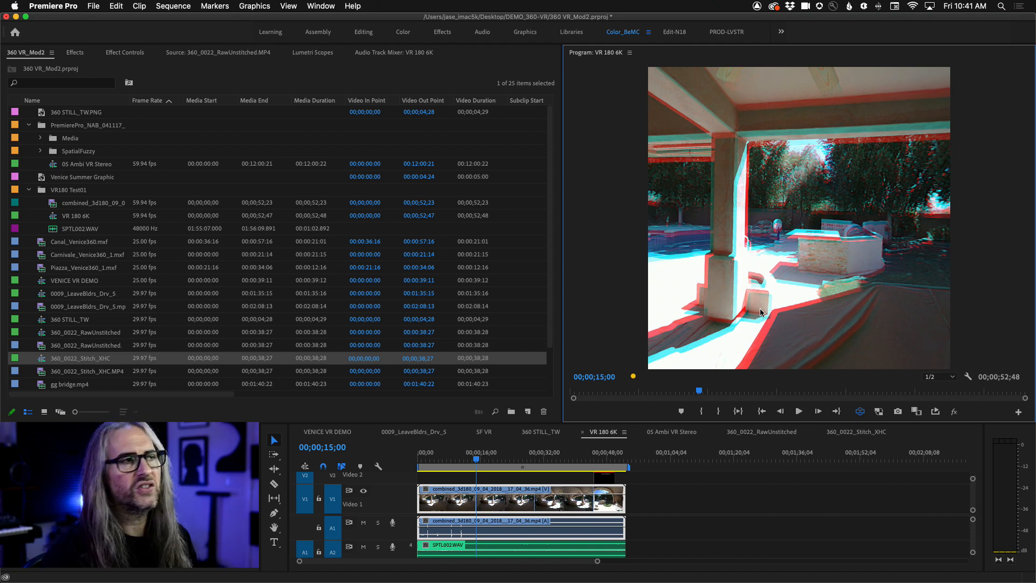
- Find the VR Projection video effect, apply it to the combined_3d180 clip on Video 1 and show its effect settings
click(142, 56)
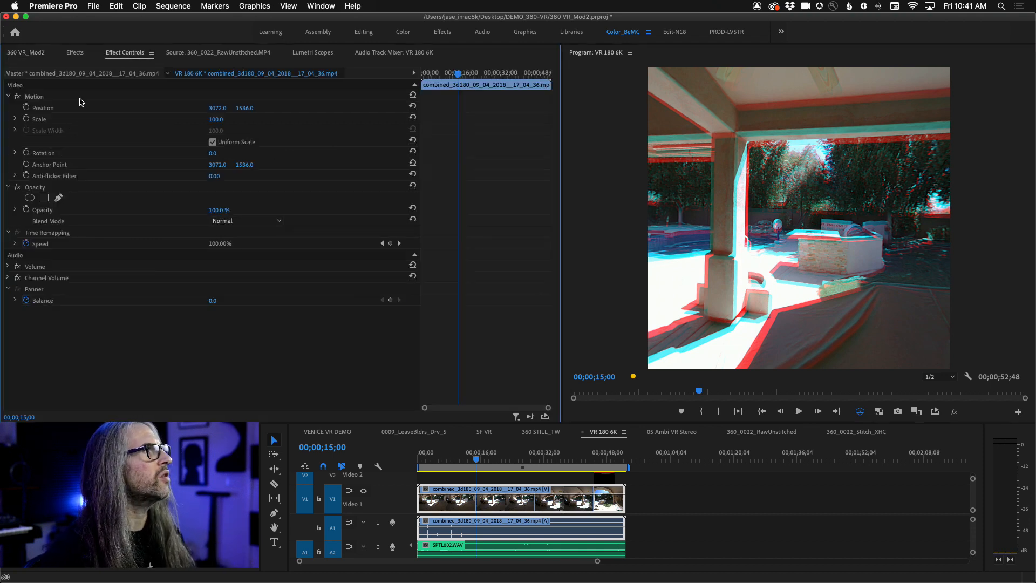
click(75, 53)
click(60, 67)
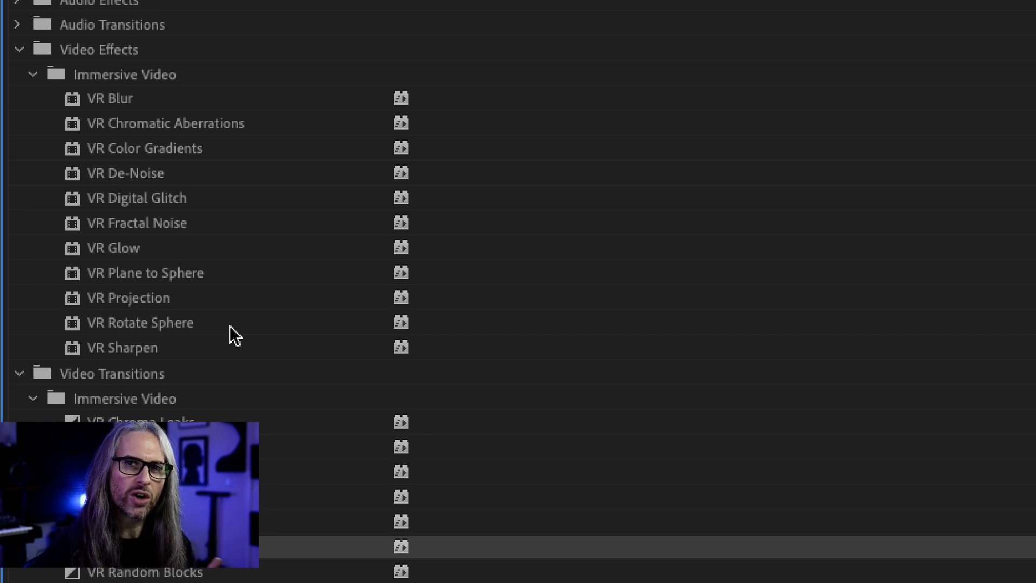
click(151, 301)
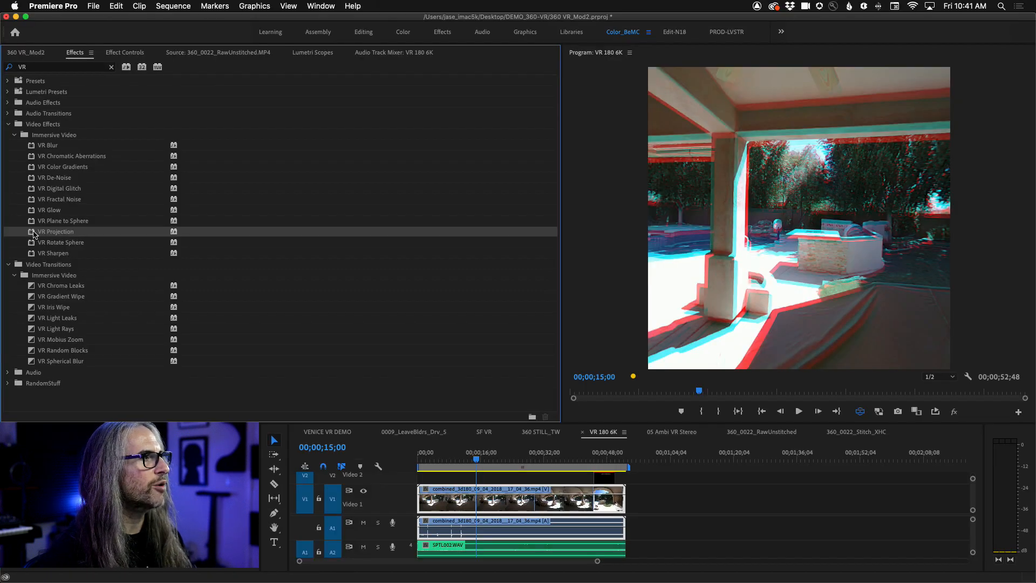
drag(33, 233, 488, 508)
click(124, 52)
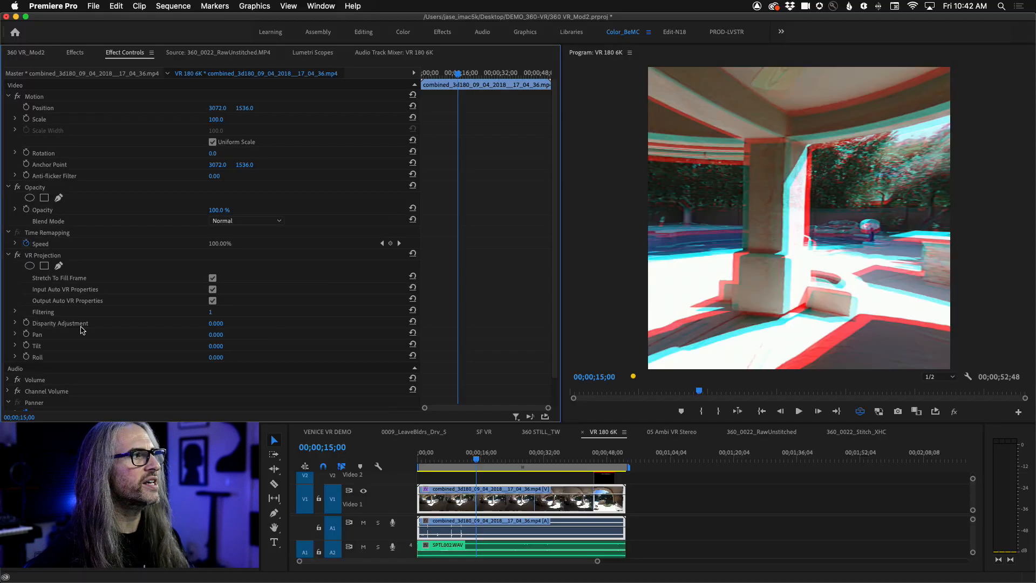
- Set the VR Projection effect's Disparity Adjustment to 1.000 and look around the patio in the anaglyph view
mouse_move(213, 325)
mouse_down()
mouse_move(256, 325)
mouse_move(218, 325)
mouse_up()
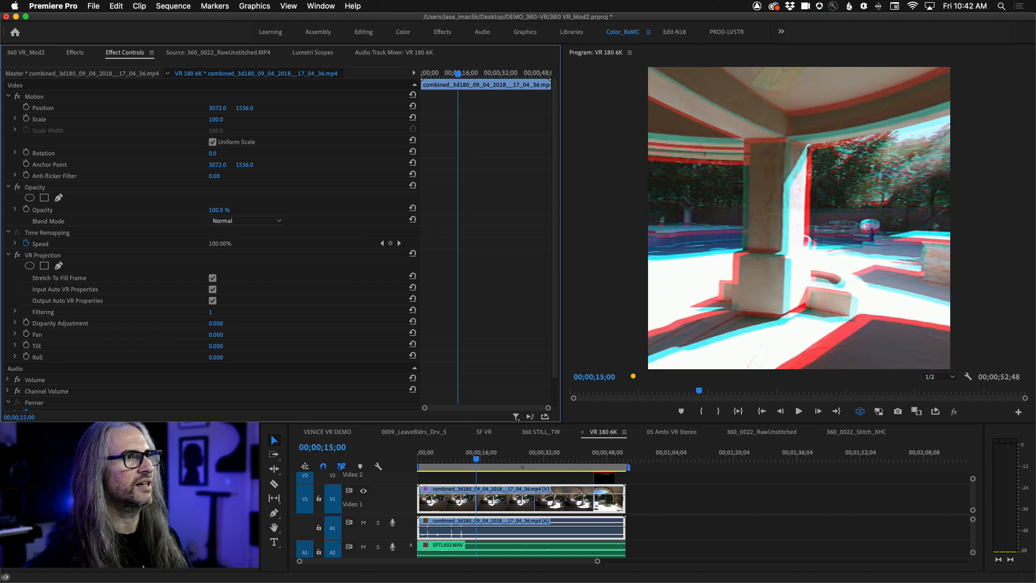
drag(219, 324, 221, 325)
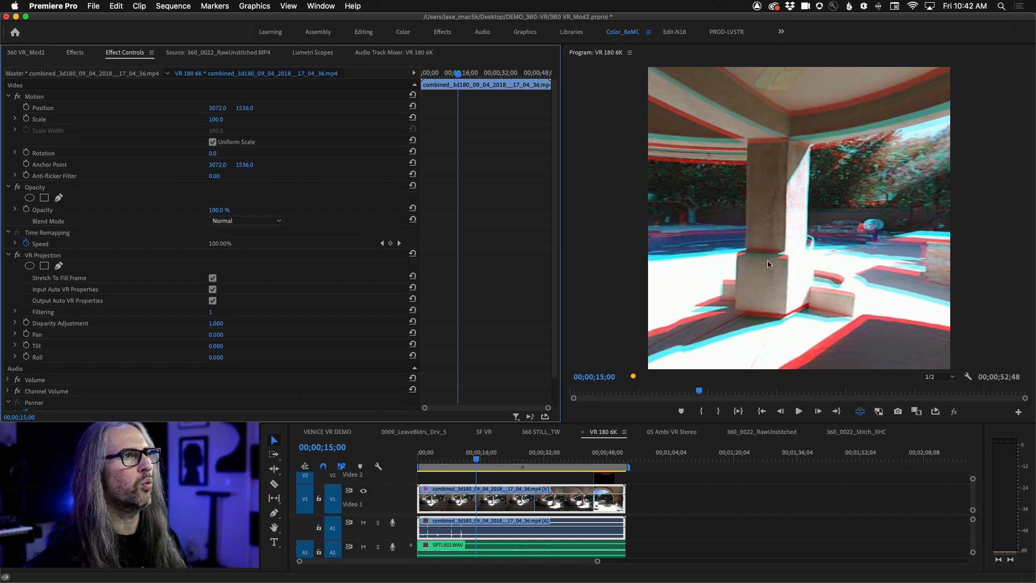
drag(768, 265, 873, 203)
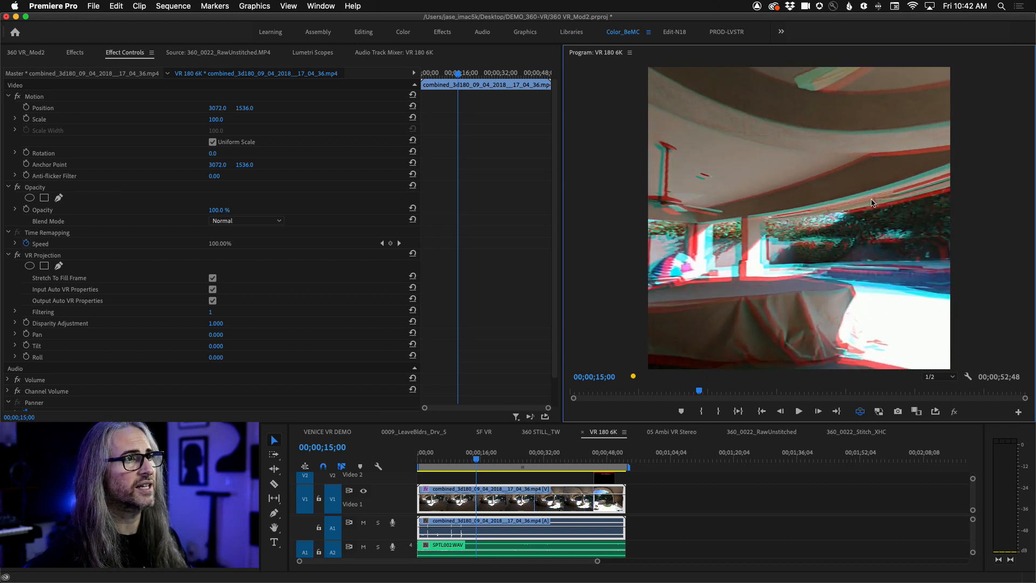
- Set the playback resolution to 1/8 and play VR 180 6K from 00;00;15;00 while looking around toward the patio column
click(939, 377)
click(939, 426)
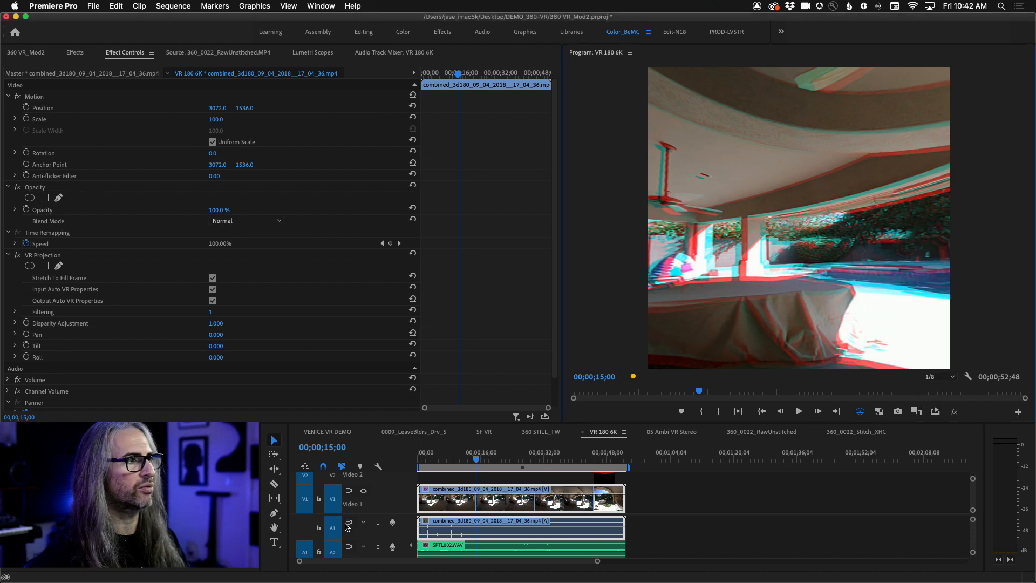
click(364, 548)
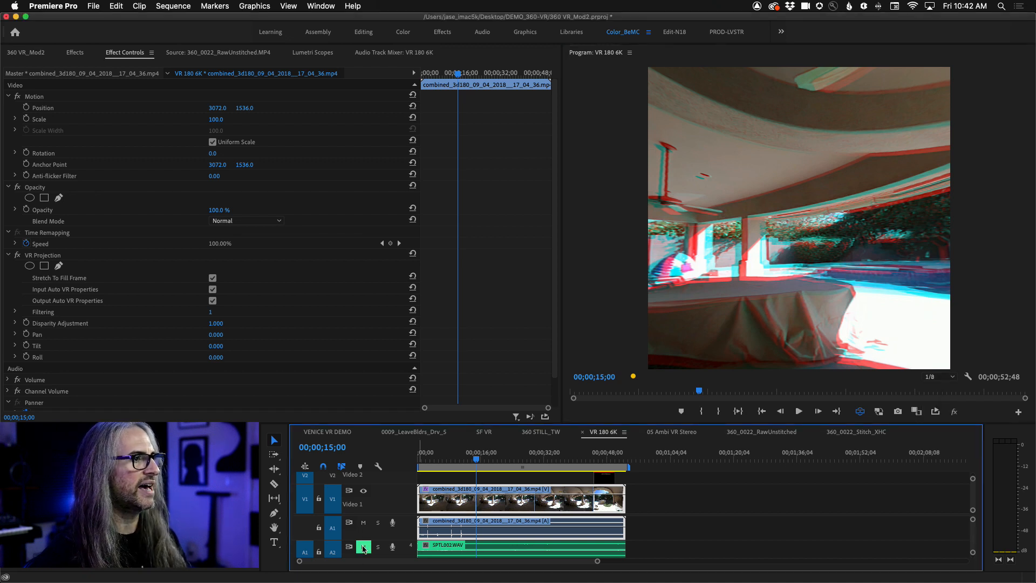
click(364, 548)
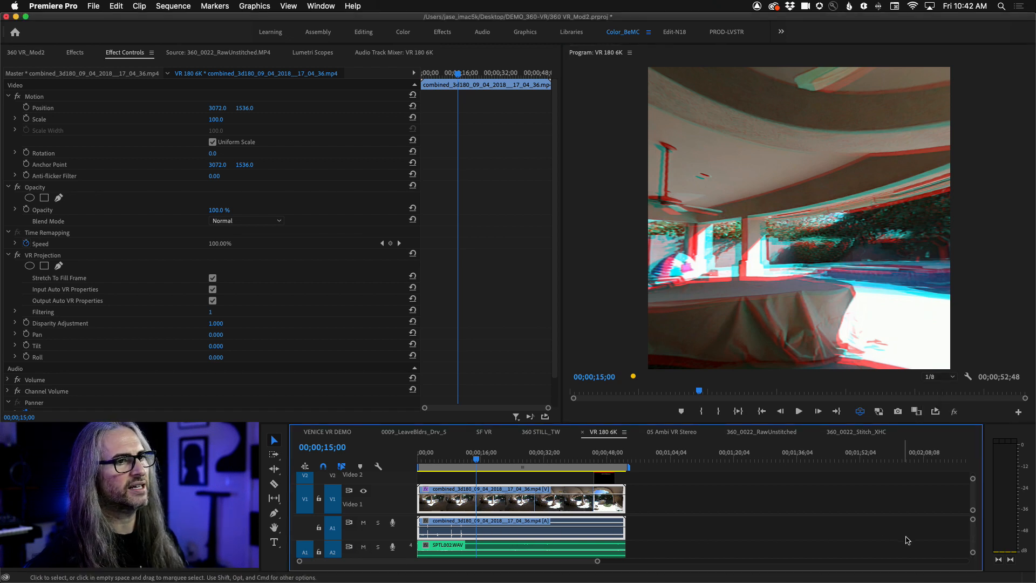
scroll(972, 542, down, 3)
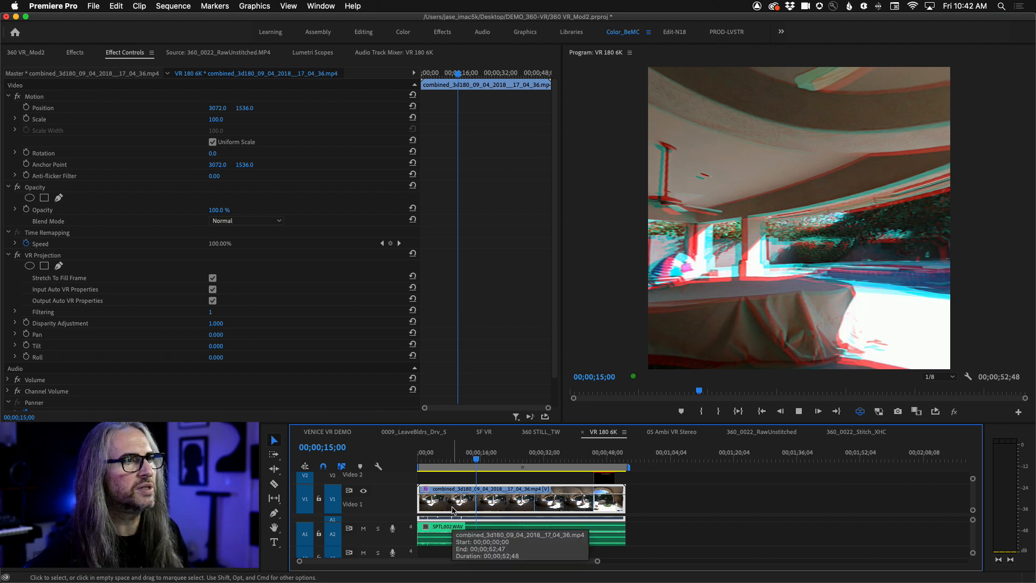
key(space)
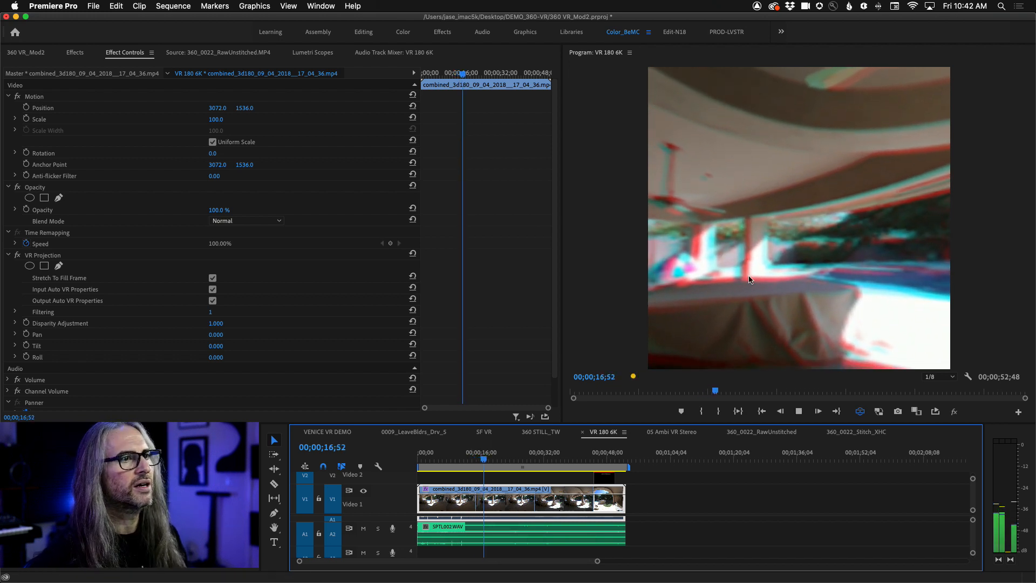
drag(807, 225, 769, 245)
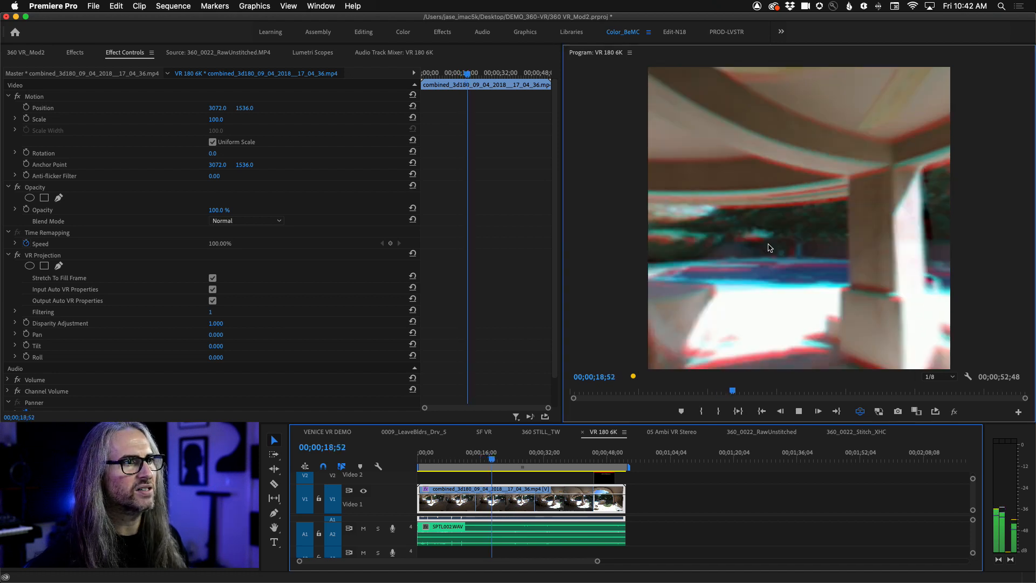
key(space)
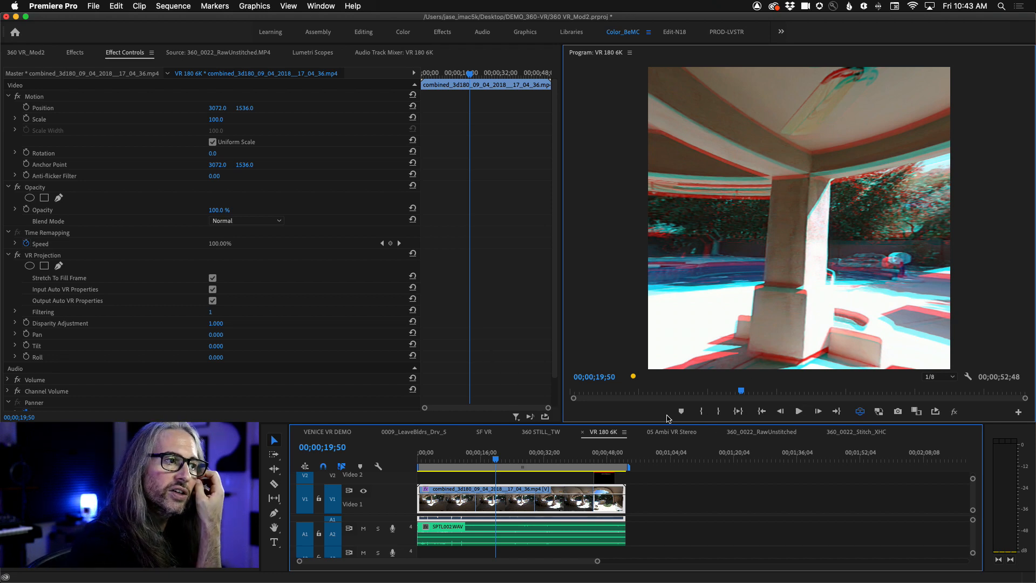
- Open the 05 Ambi VR Stereo sequence, show the flat over/under frame and inspect the properties of pin0060_complH_v02.mov
click(670, 433)
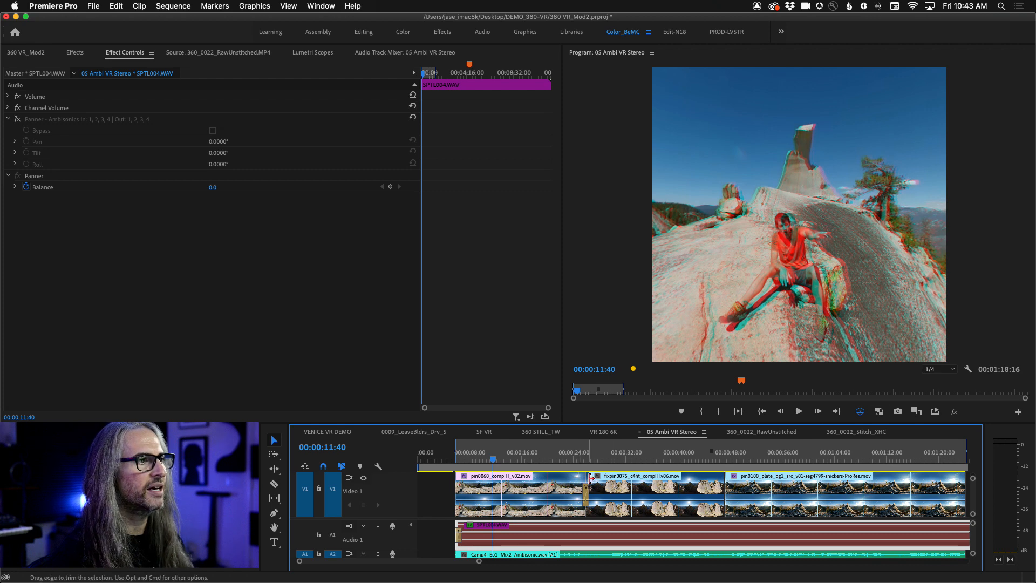
click(859, 412)
right_click(532, 491)
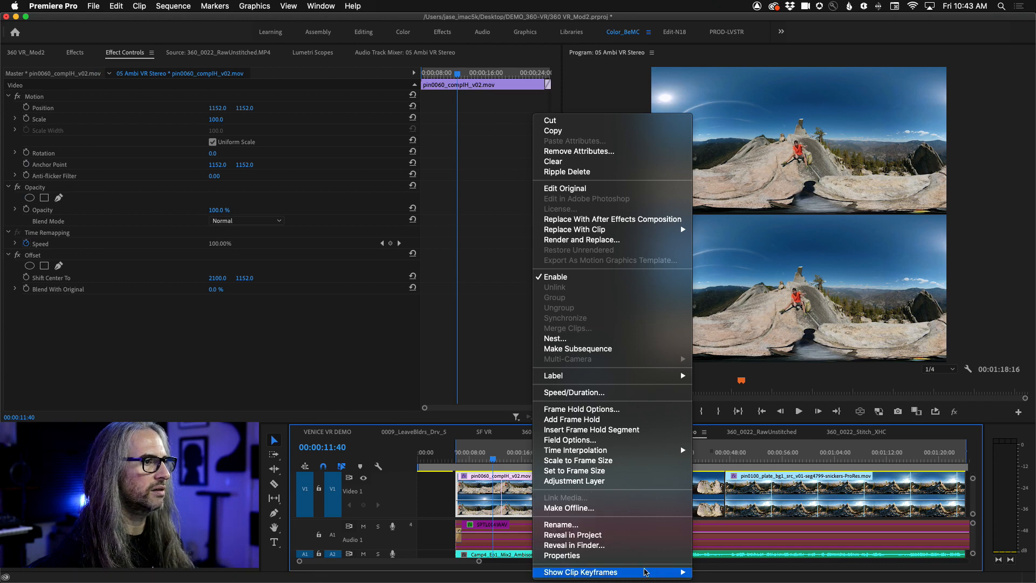
click(620, 556)
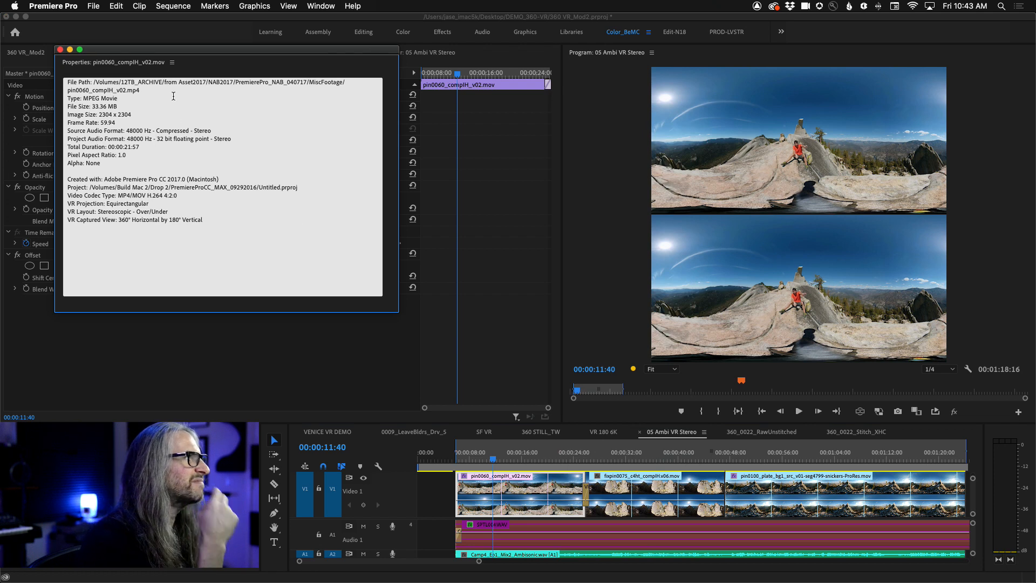
drag(178, 52, 258, 80)
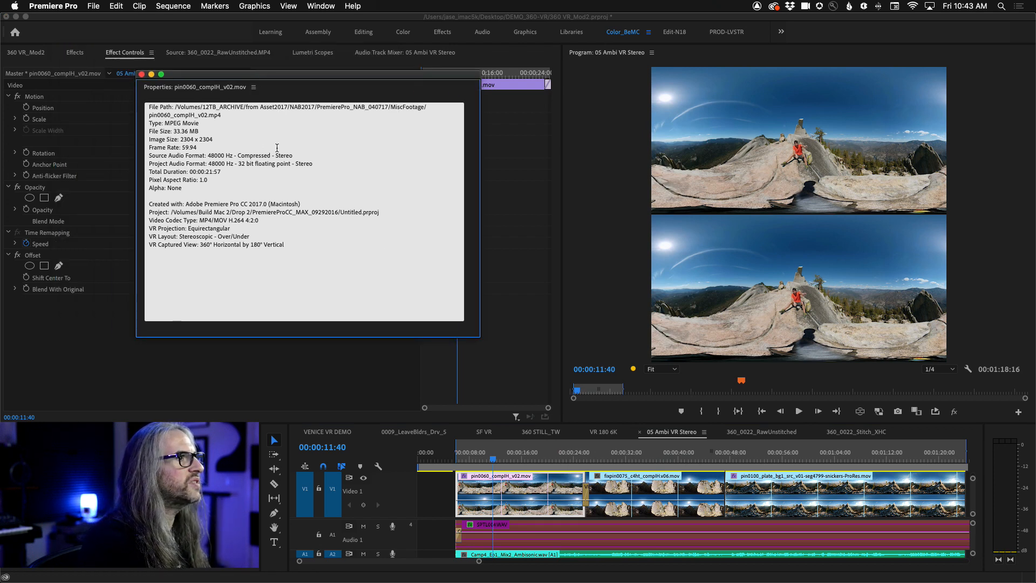
click(141, 74)
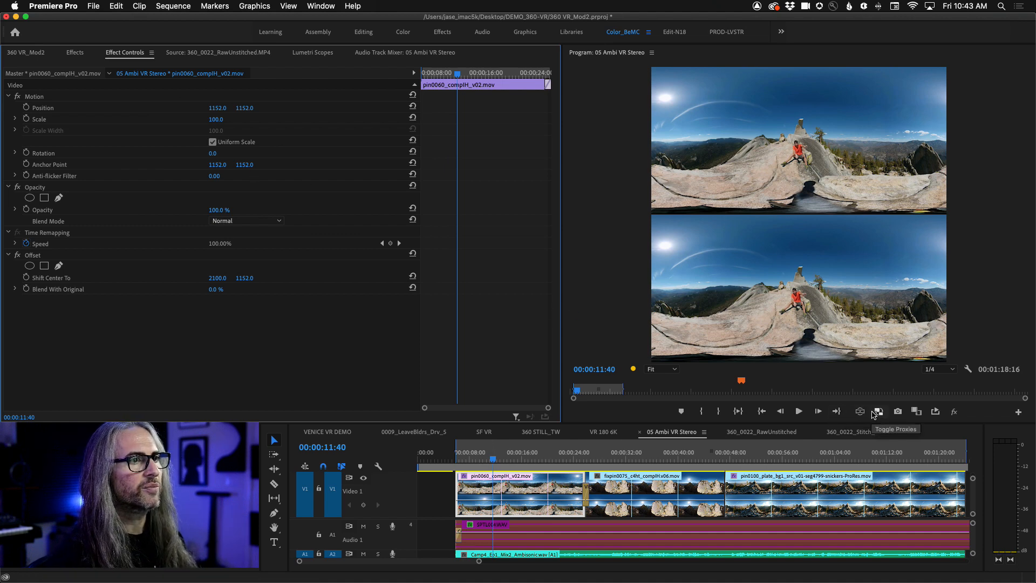
- Turn the anaglyph VR view back on, play pin0060_complH_v02.mov from 00:00:11:40 and look around the person seated on the rock
click(861, 412)
drag(843, 295, 785, 296)
key(space)
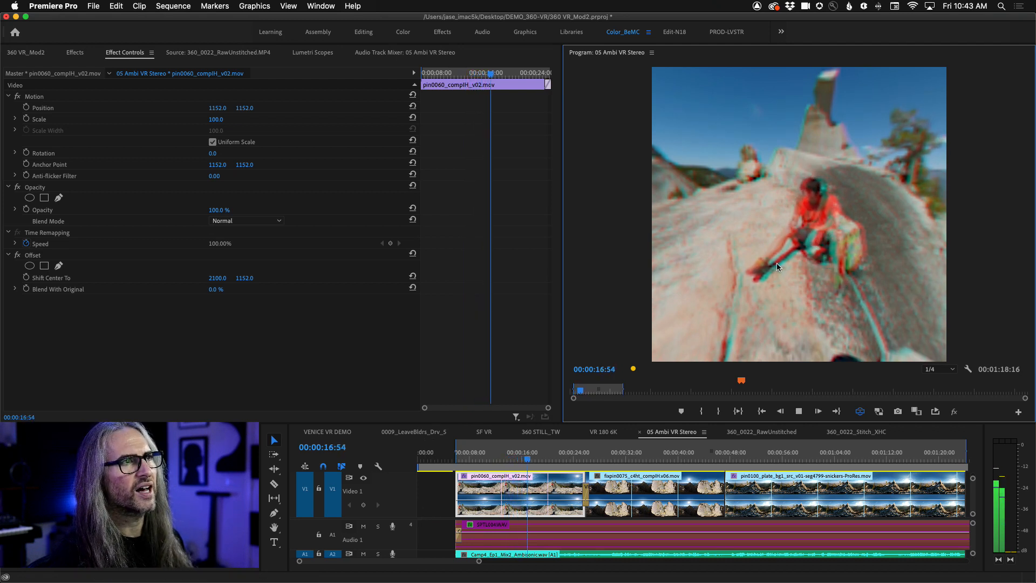
key(space)
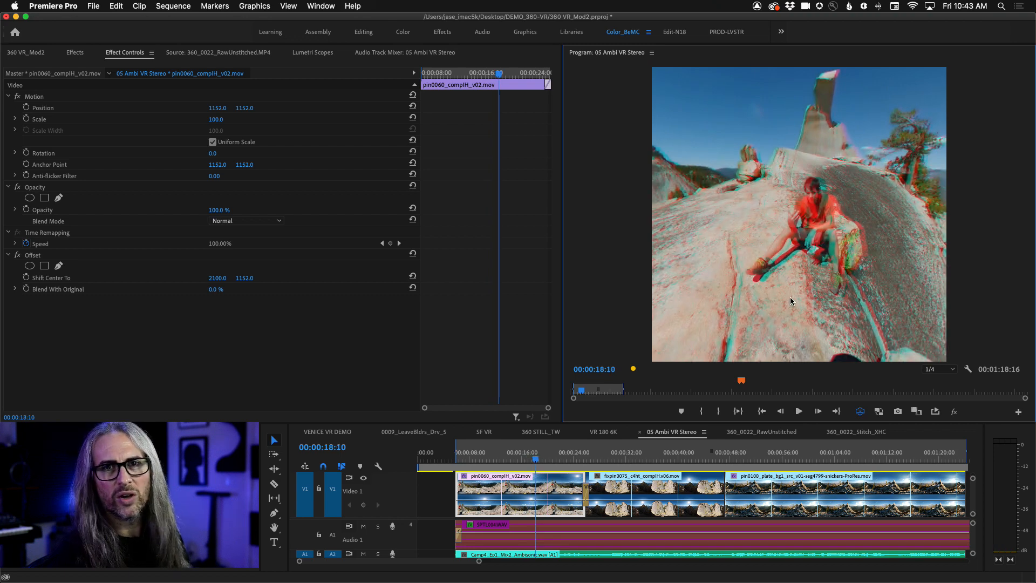
drag(768, 318, 742, 279)
- Play across the cut into the pin0100 clip, and look around the cliffs in the fixpin0075 clip at 00:00:32:52
drag(537, 463, 706, 453)
key(space)
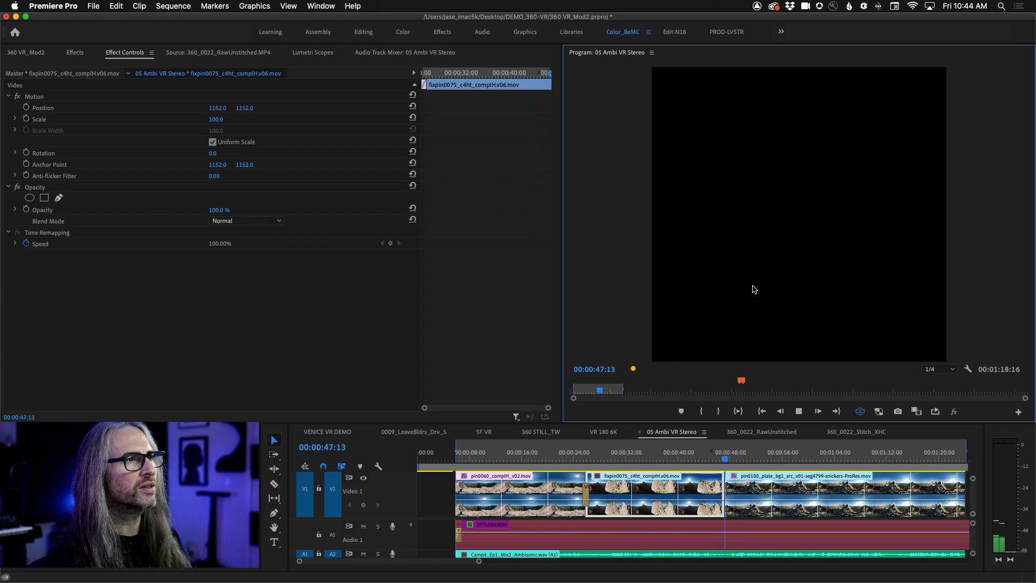
drag(718, 293, 882, 290)
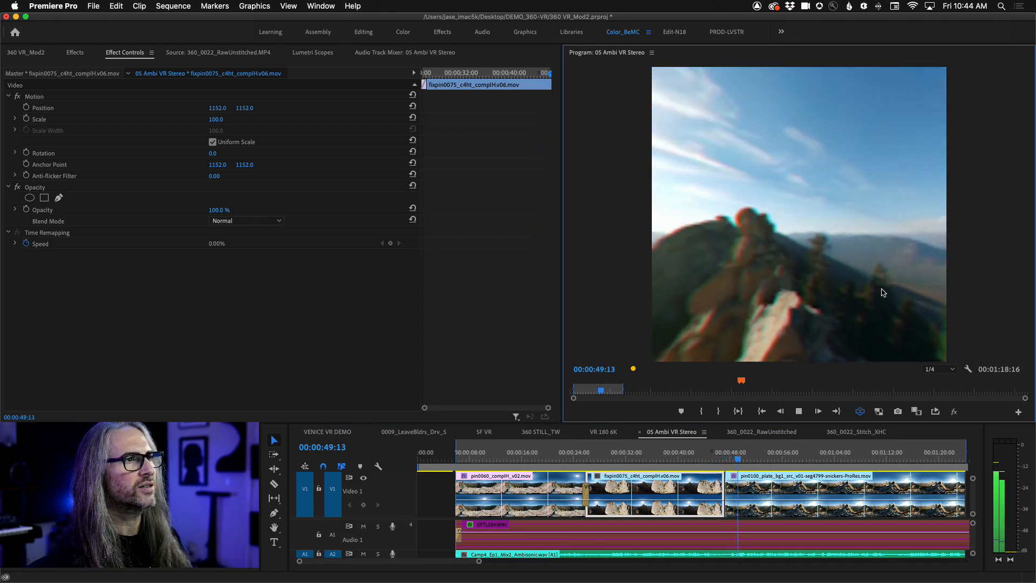
key(space)
click(696, 463)
drag(696, 464, 632, 465)
drag(854, 291, 623, 273)
drag(767, 290, 794, 287)
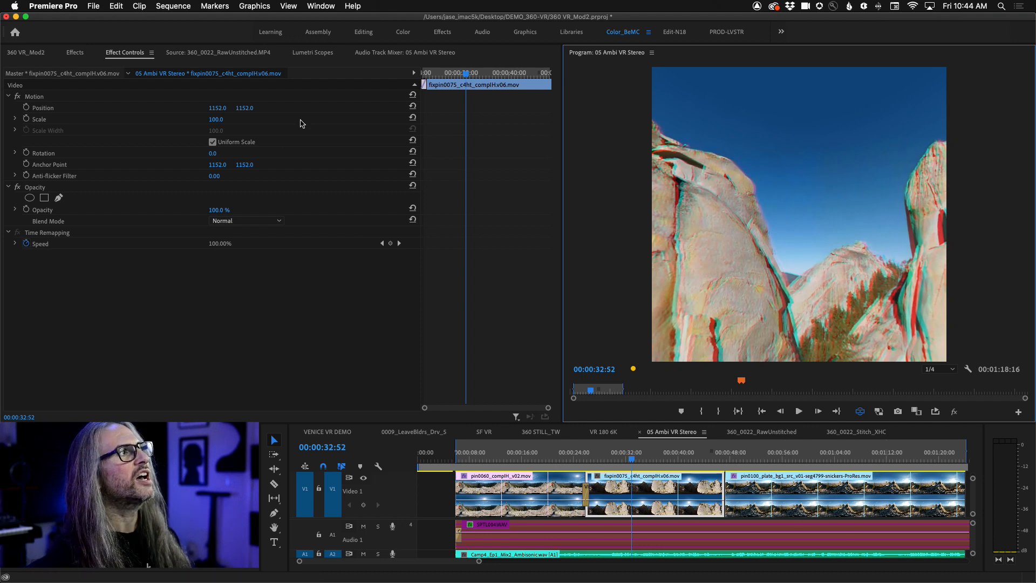
- Show the sequence's audio track mixer and remove the Binauralizer effect from the Master track
click(393, 52)
scroll(454, 412, left, 1)
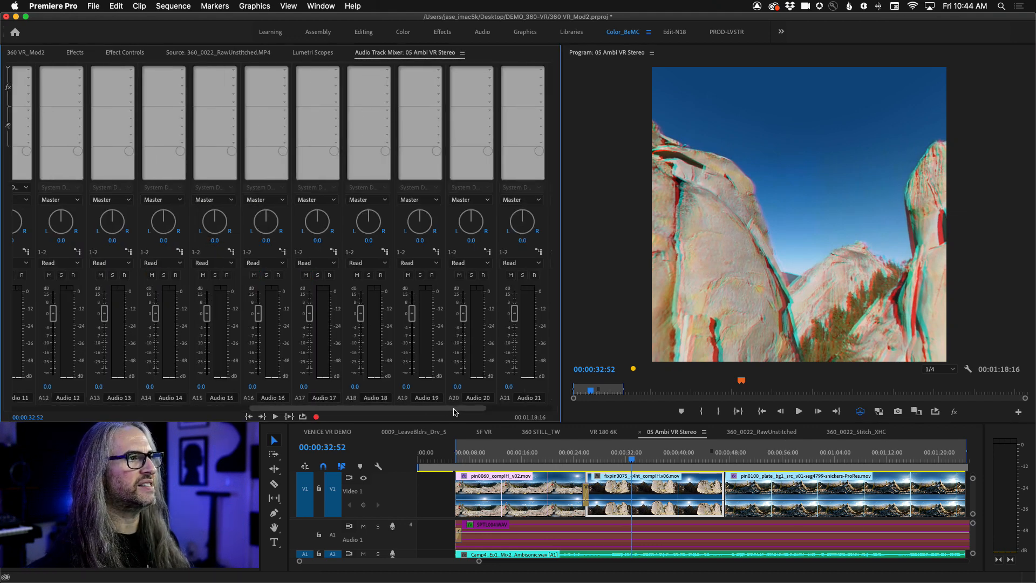
scroll(463, 411, right, 3)
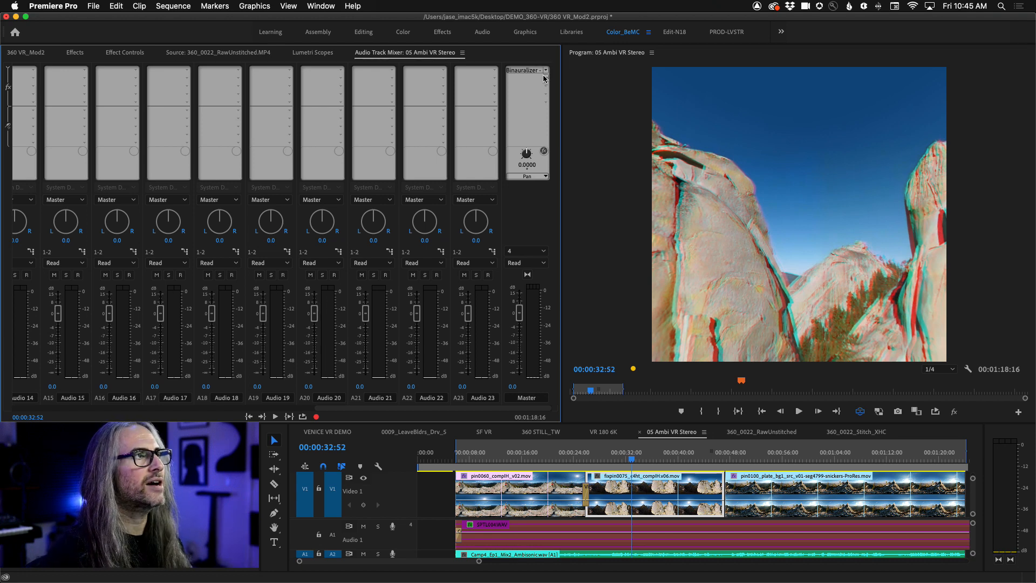
click(546, 72)
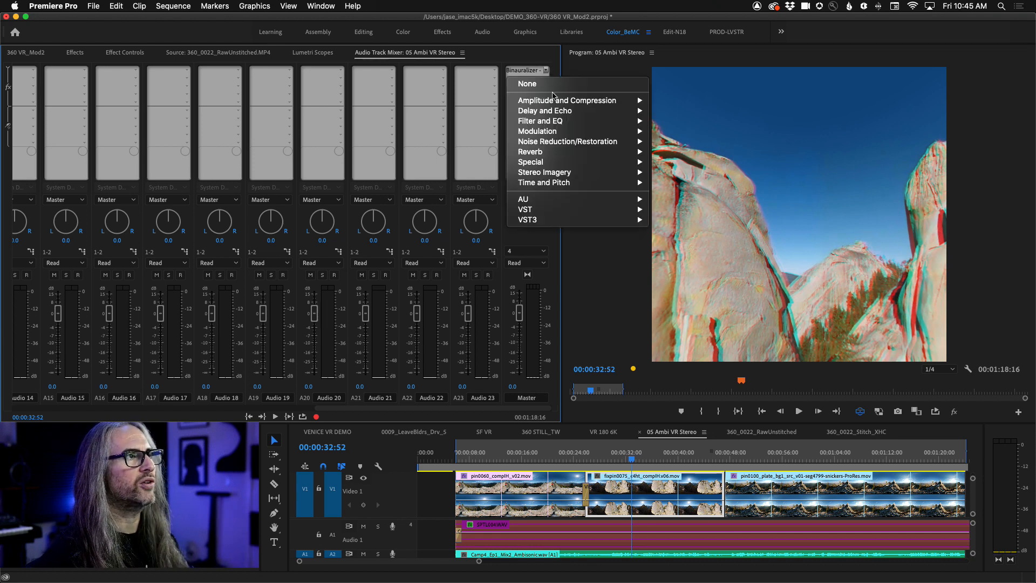
mouse_move(553, 164)
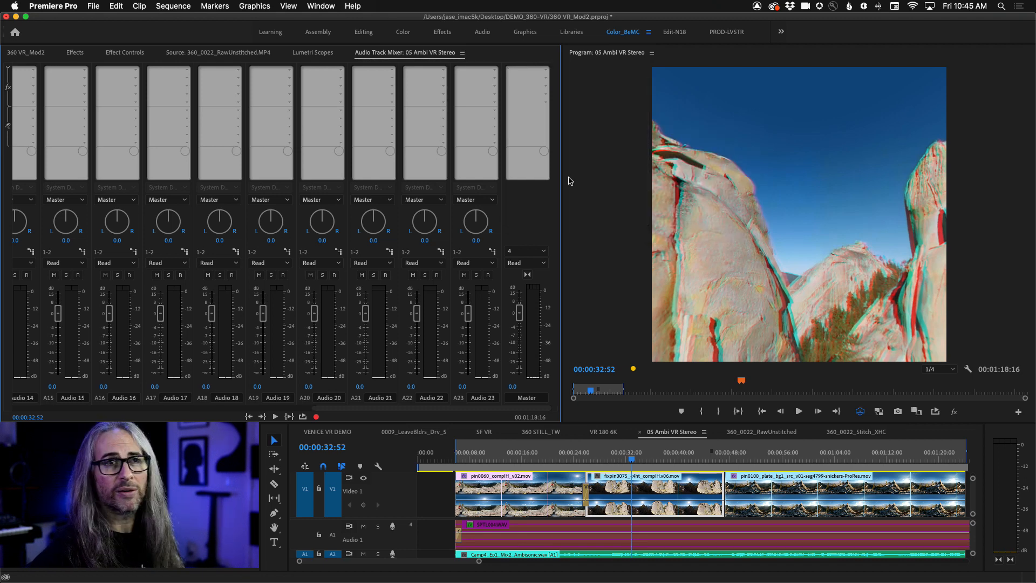
- Apply the Binauralizer - Ambisonics effect to the first effect slot of the Master track
click(546, 71)
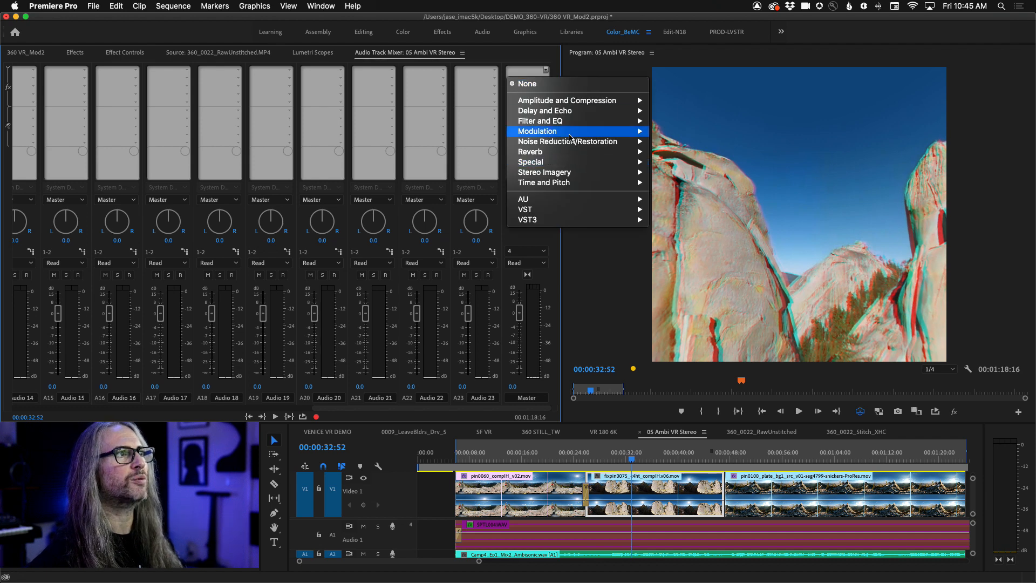
mouse_move(574, 164)
click(691, 162)
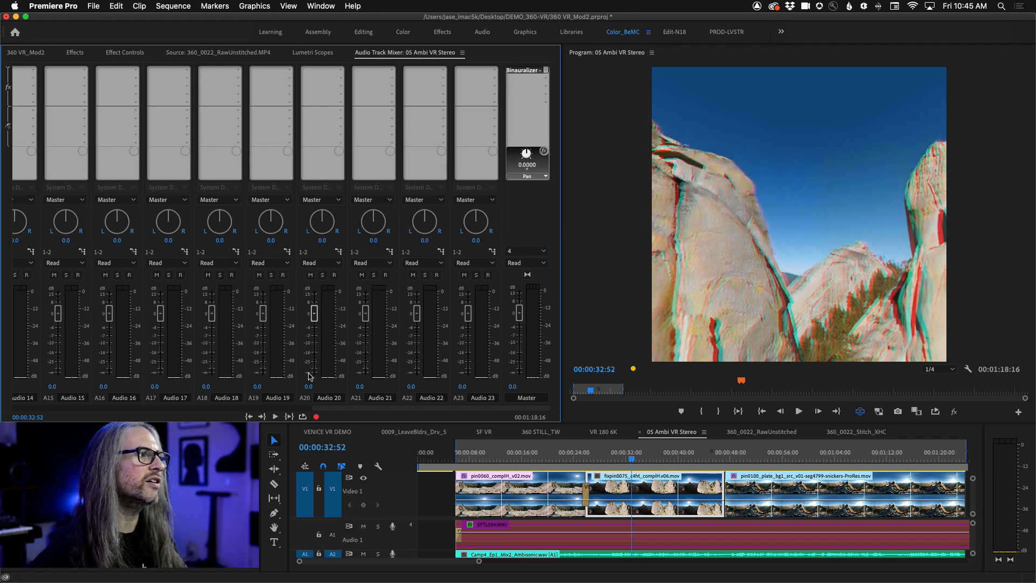
- Choose Panner - Ambisonics as the effect on track A1 and check its Pan, Tilt and Roll parameter choices
scroll(256, 392, left, 3)
scroll(256, 392, left, 5)
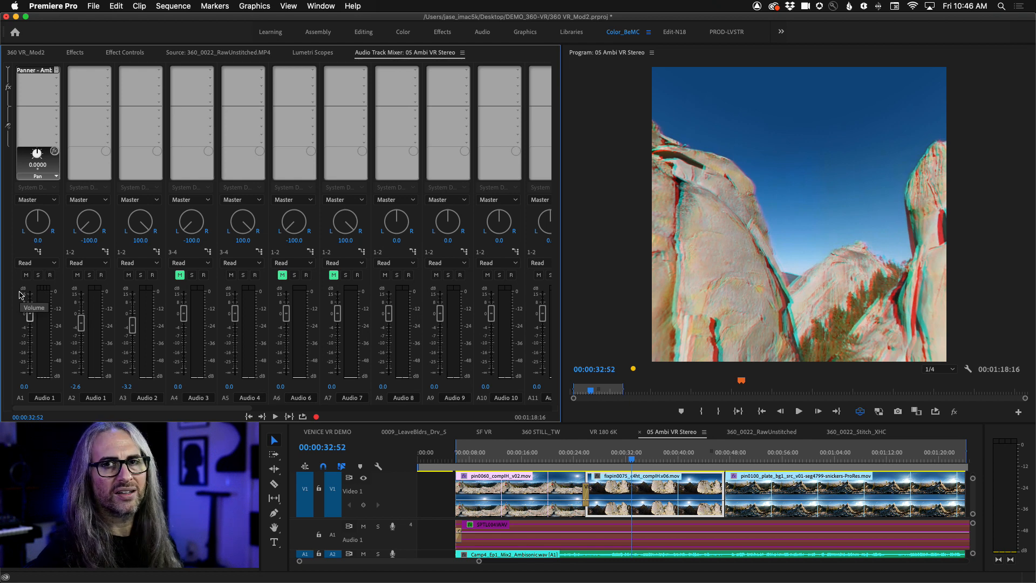
click(56, 71)
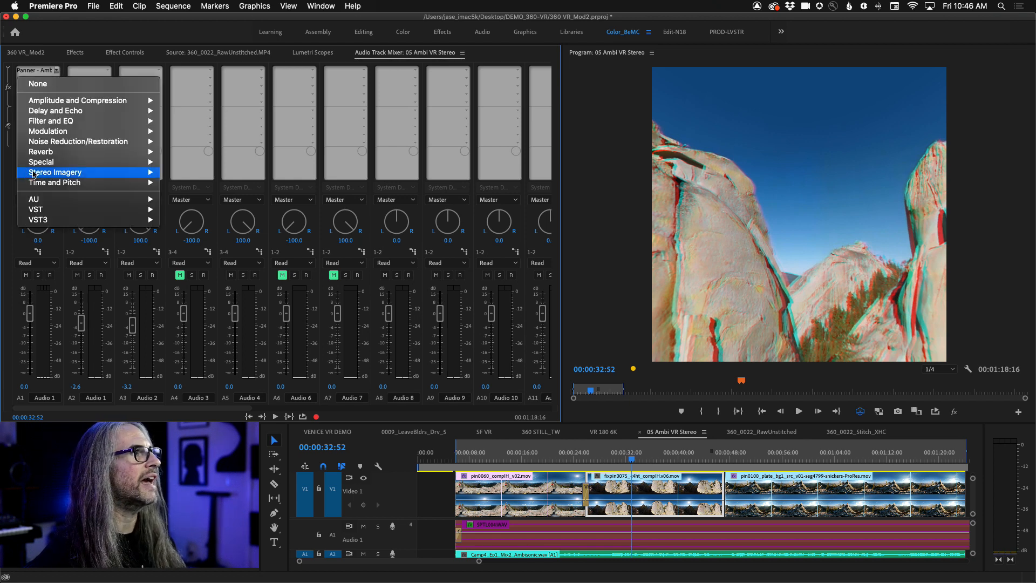
mouse_move(39, 162)
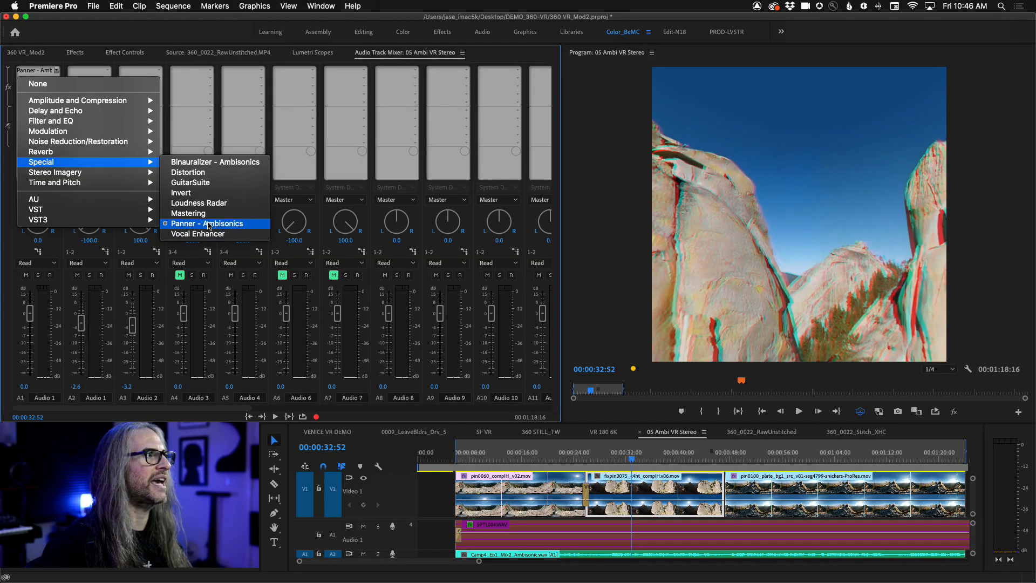
click(208, 223)
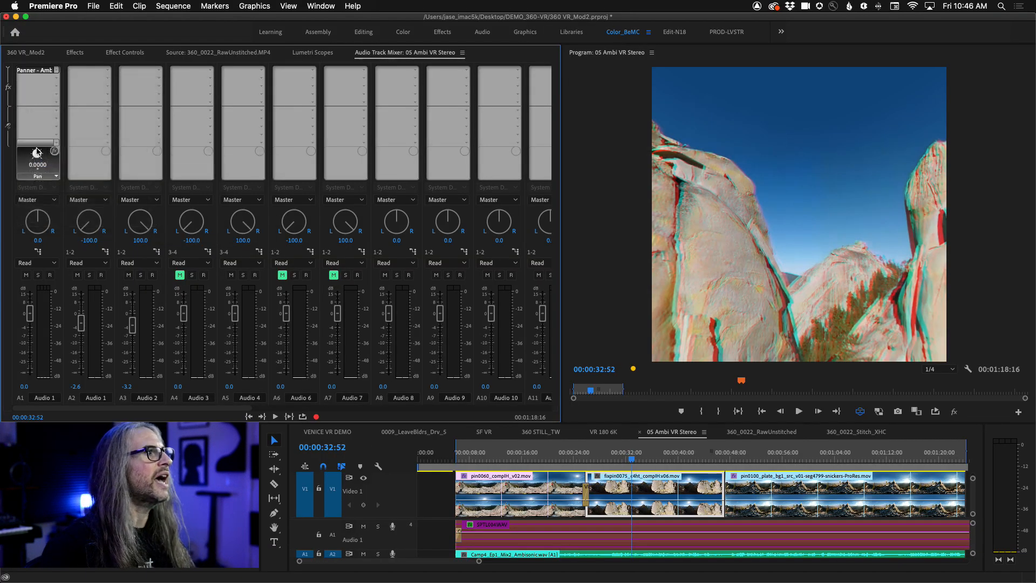
click(53, 177)
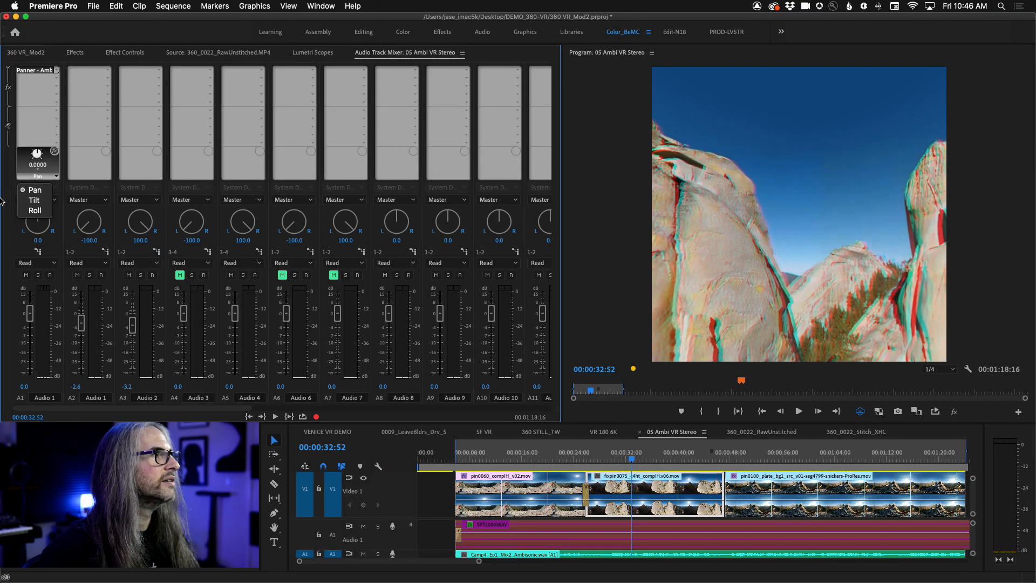
click(585, 142)
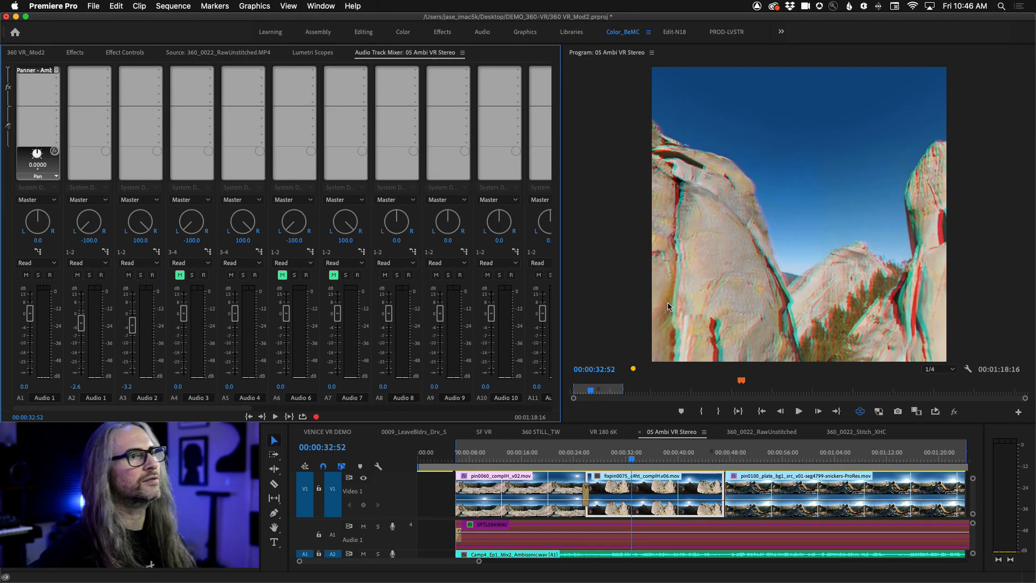
- Look around the rock spire in the anaglyph view at 00:01:15:04 and return to the flat over/under frame
click(907, 456)
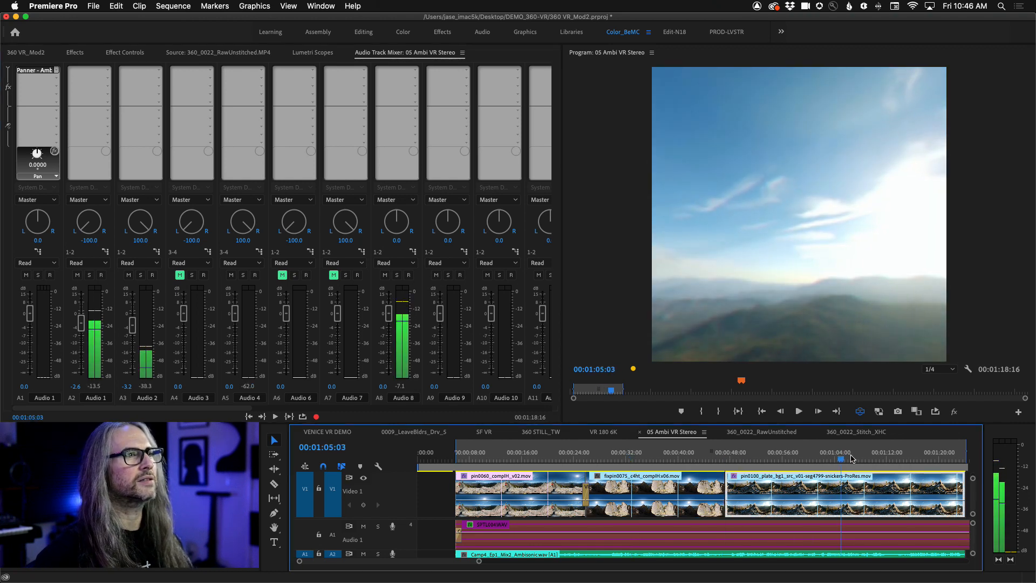
drag(785, 218, 816, 279)
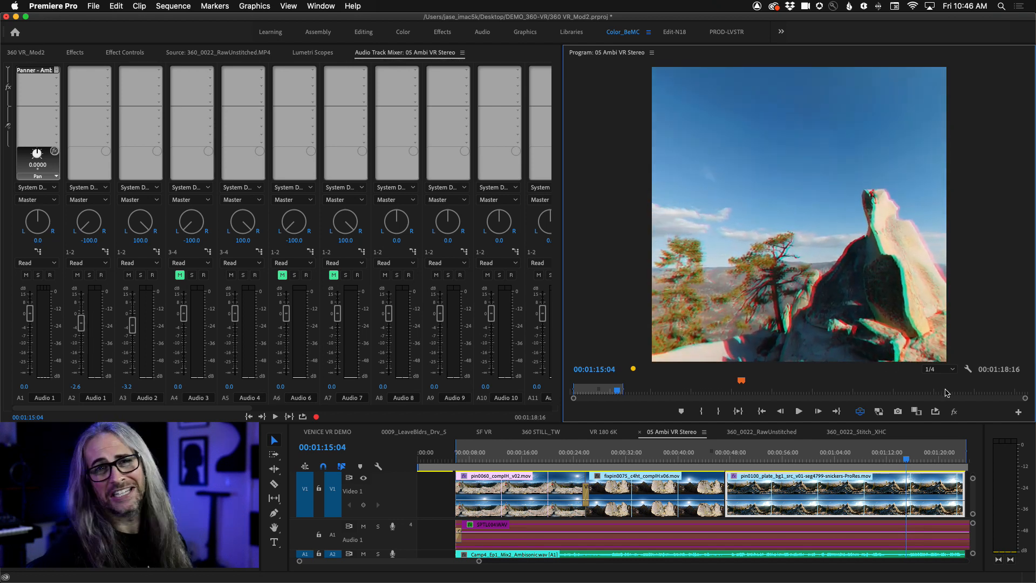
click(860, 411)
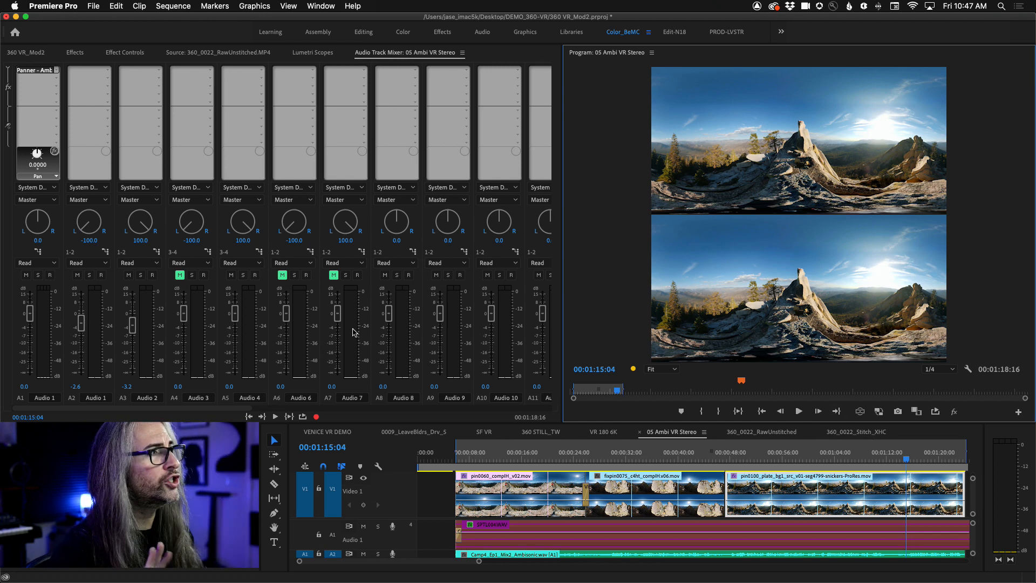
- Show the Lumetri Color Basic Correction settings for the pin0100 clip and widen both the color controls and the program monitor
click(78, 52)
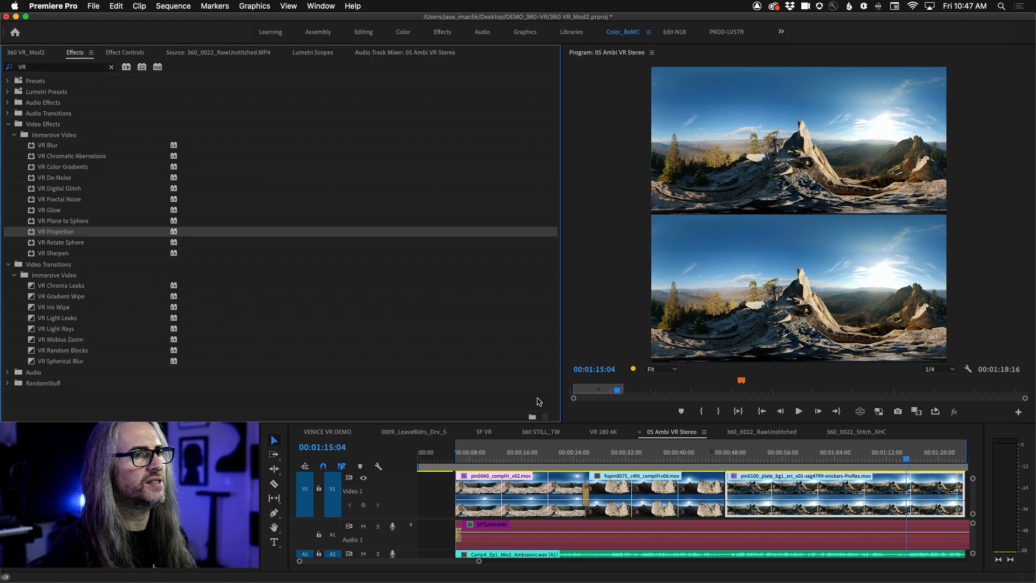
click(322, 6)
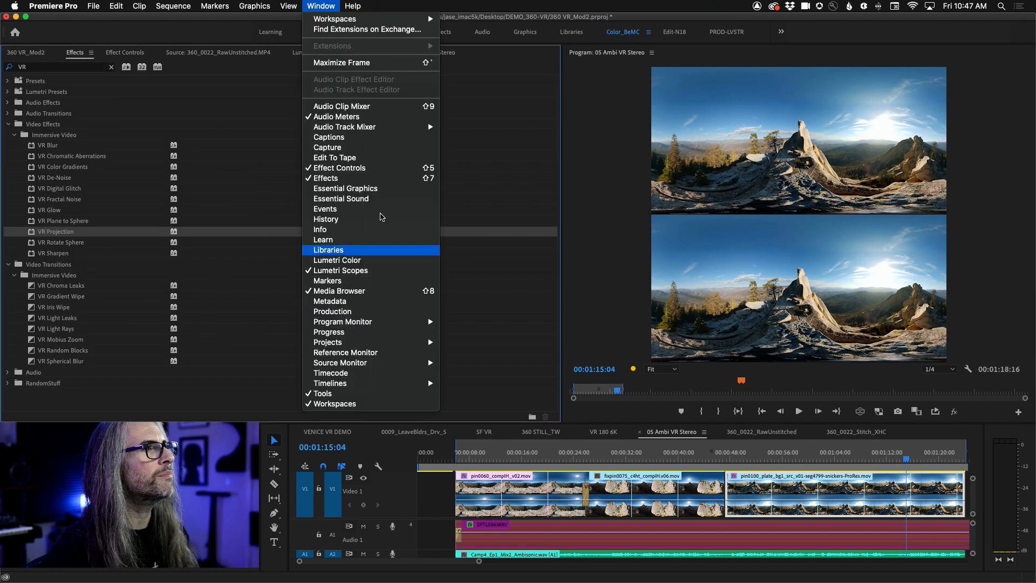
click(379, 262)
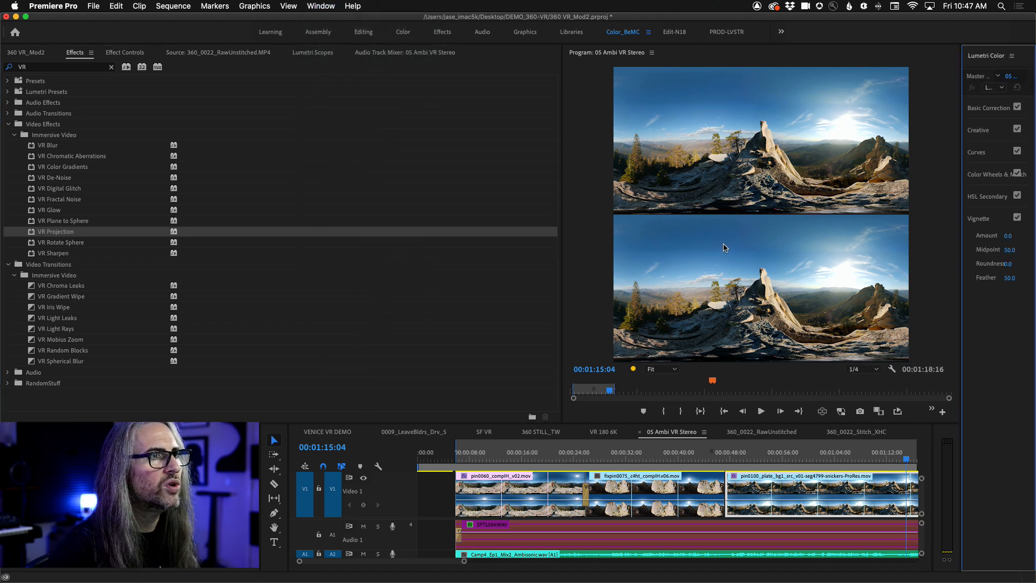
drag(961, 253, 850, 251)
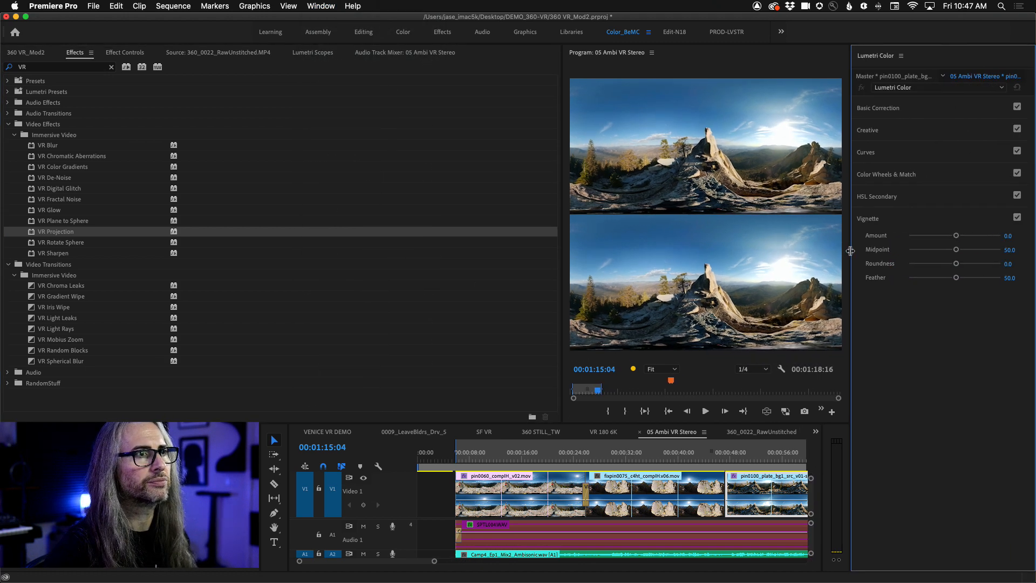
click(892, 109)
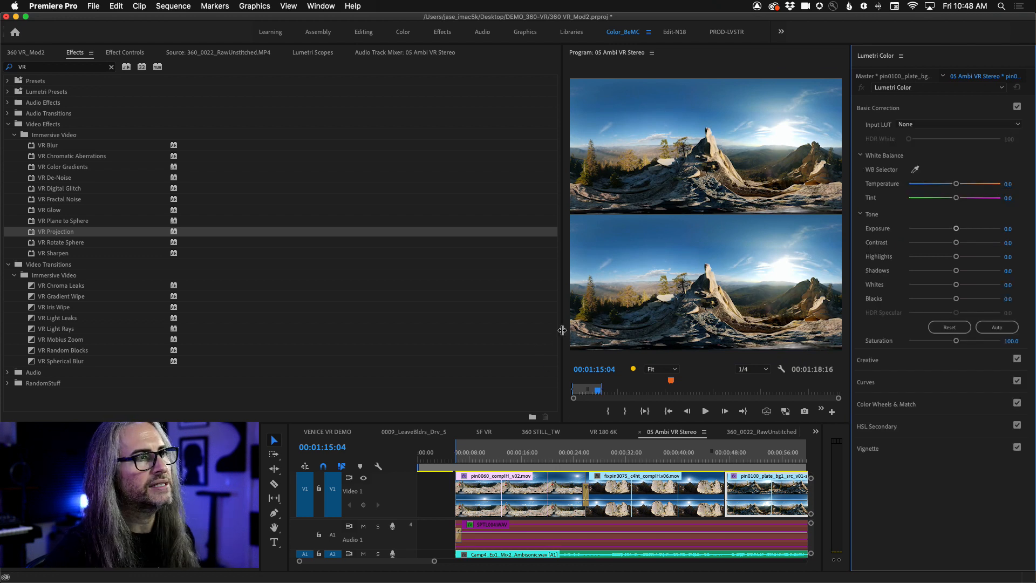
drag(559, 329, 316, 325)
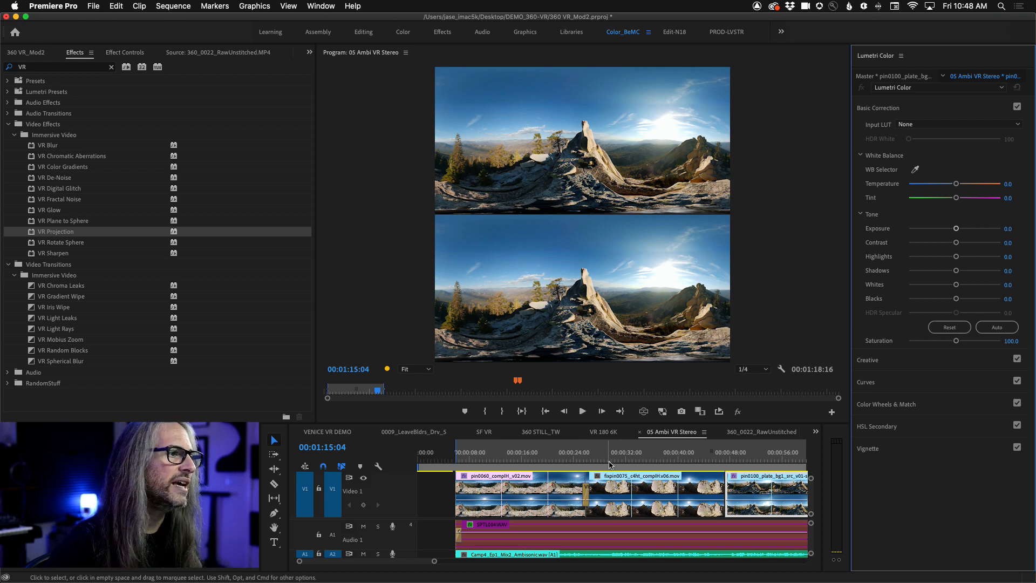
- Move to 00:00:54:28 and warm the pin0100 clip by setting its Lumetri Temperature to 64.9
drag(624, 457, 684, 455)
drag(724, 451, 772, 453)
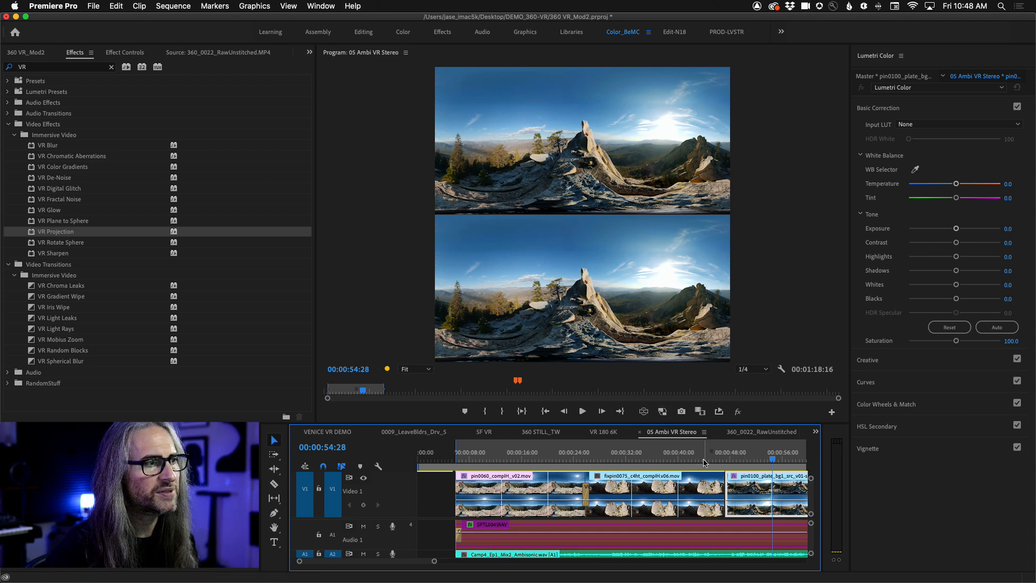
click(905, 83)
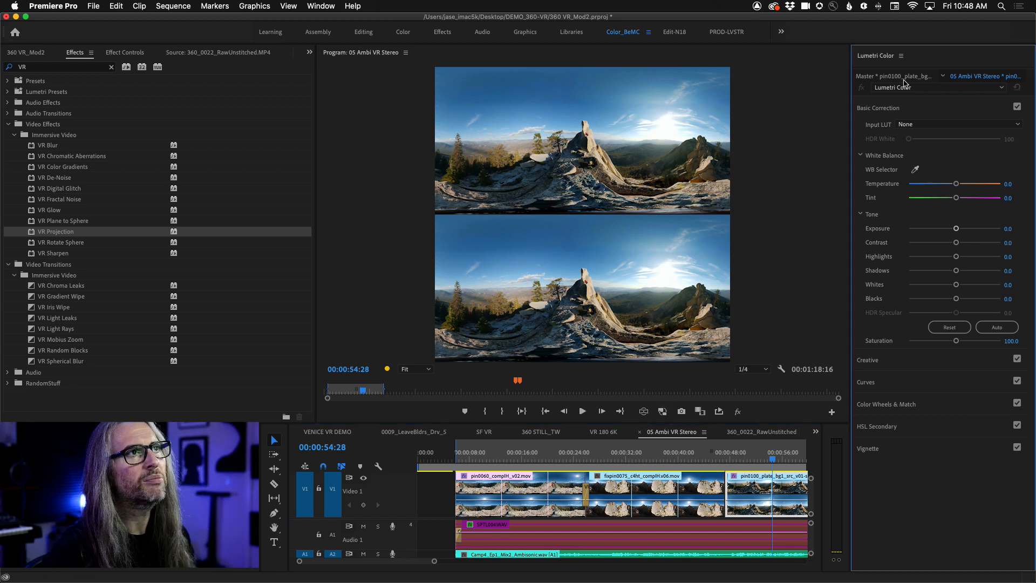
drag(958, 186, 982, 185)
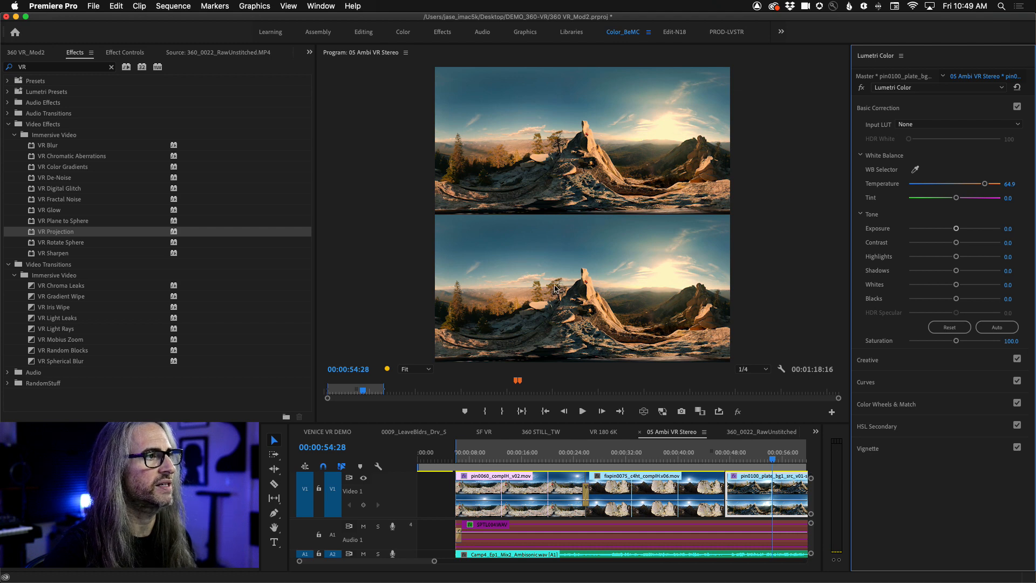
- Turn on the VR video display in the program monitor and set its Stereoscopic View to Left
click(645, 412)
click(754, 371)
click(777, 369)
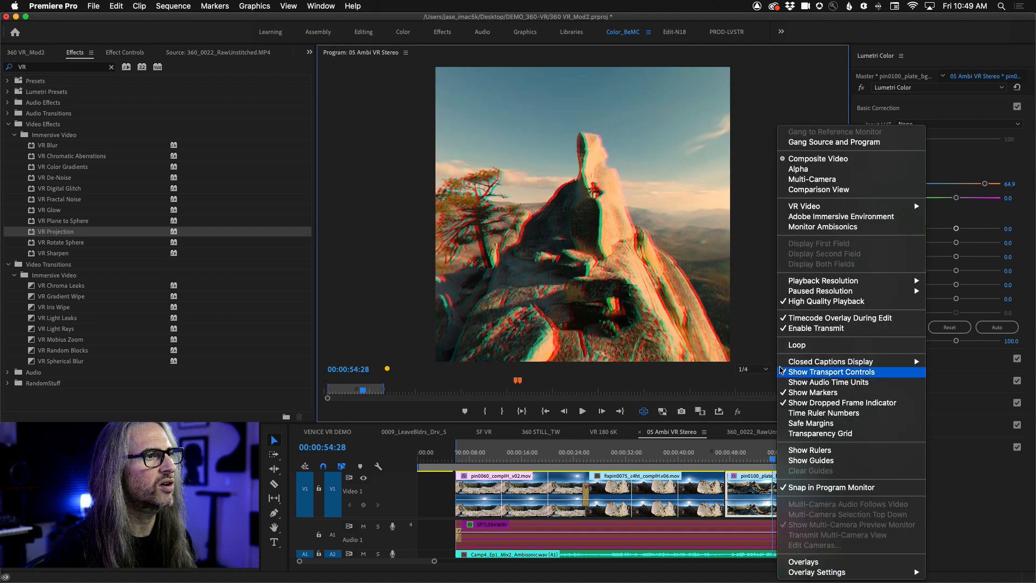
mouse_move(805, 206)
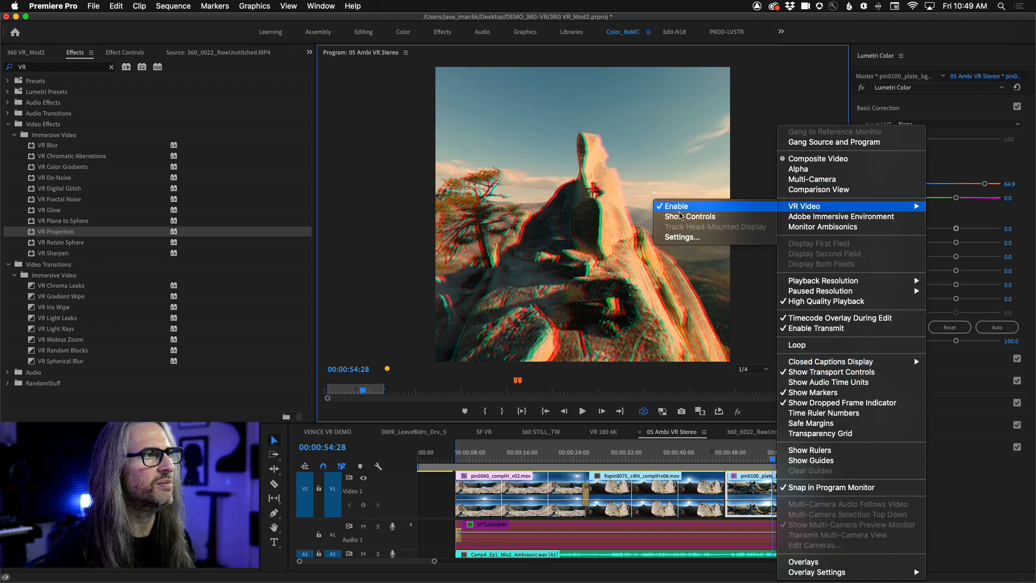
click(688, 237)
click(539, 275)
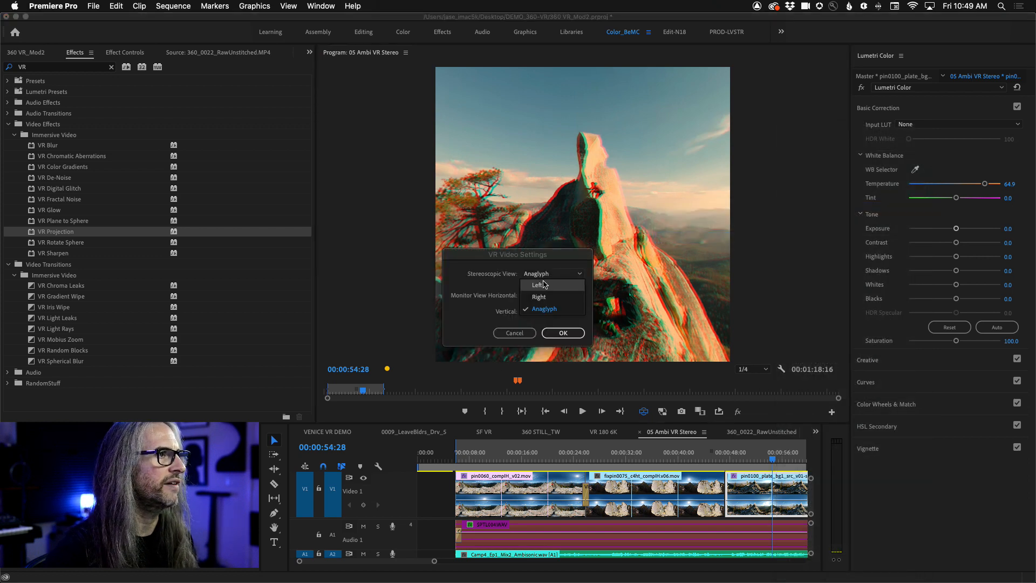
click(537, 285)
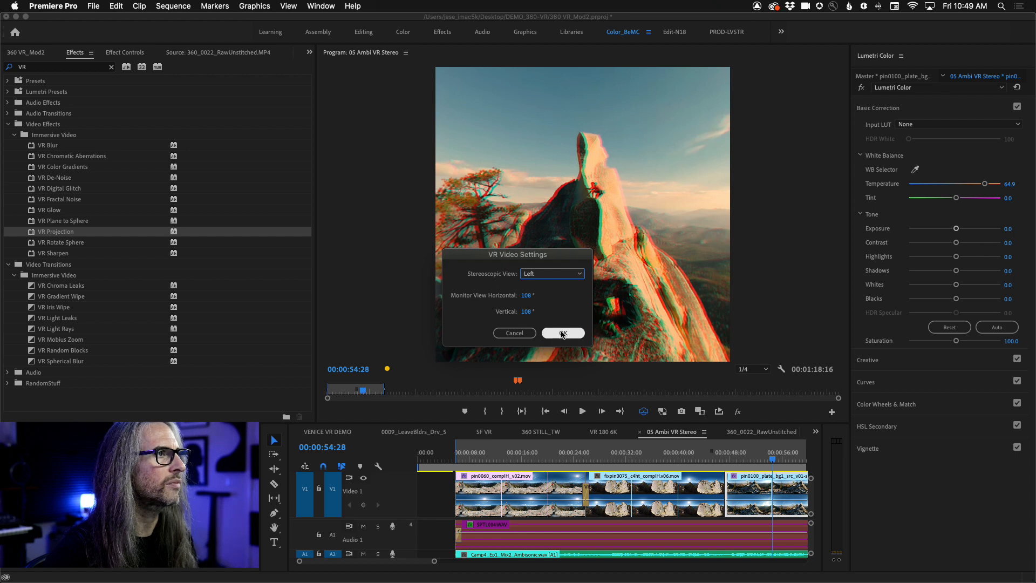
- Set the VR monitor view to 180° horizontal and 90° vertical, and bring the climber on the rock spire into view
click(525, 296)
text(180)
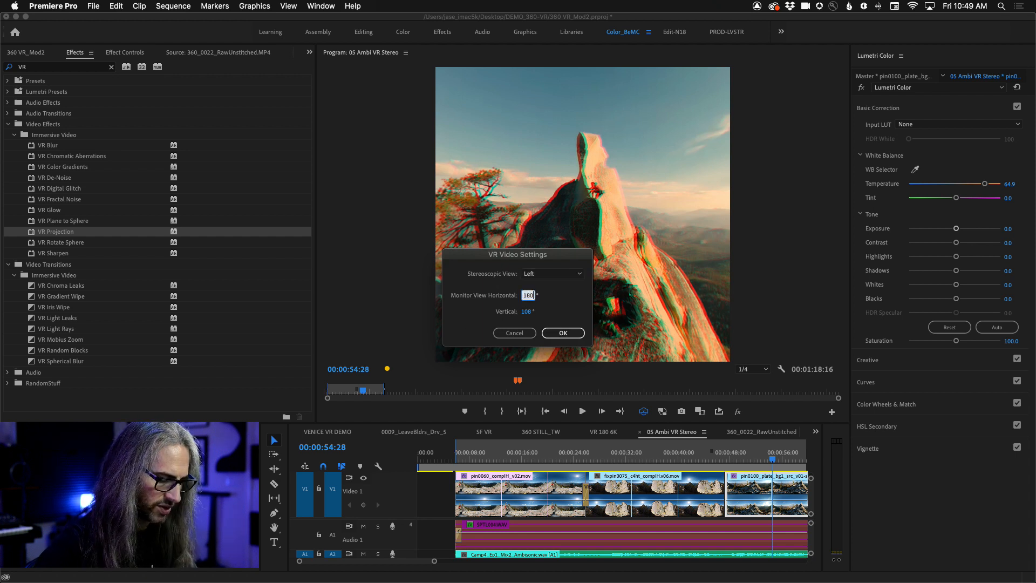
key(Tab)
click(564, 333)
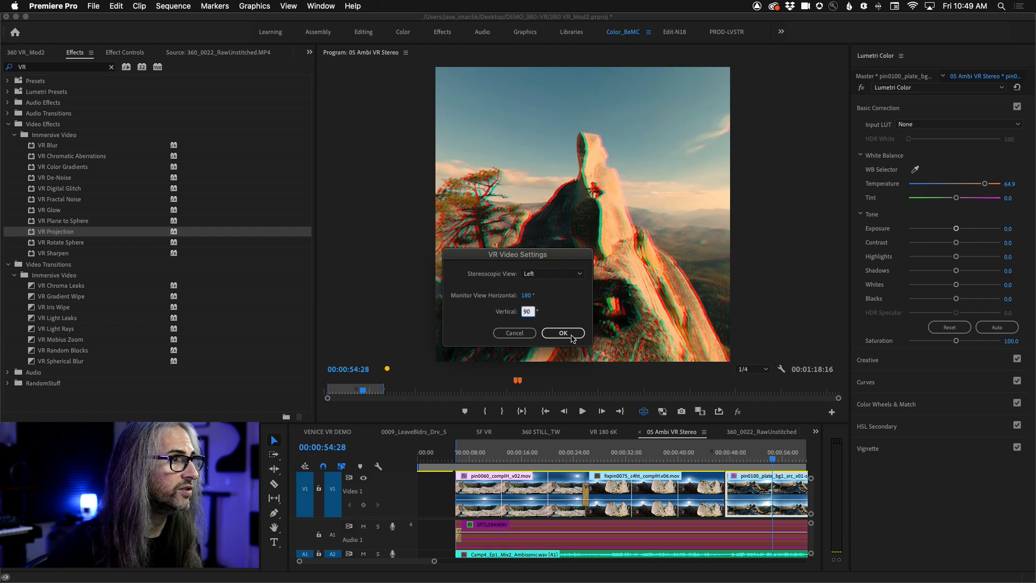
click(571, 335)
drag(692, 274, 785, 267)
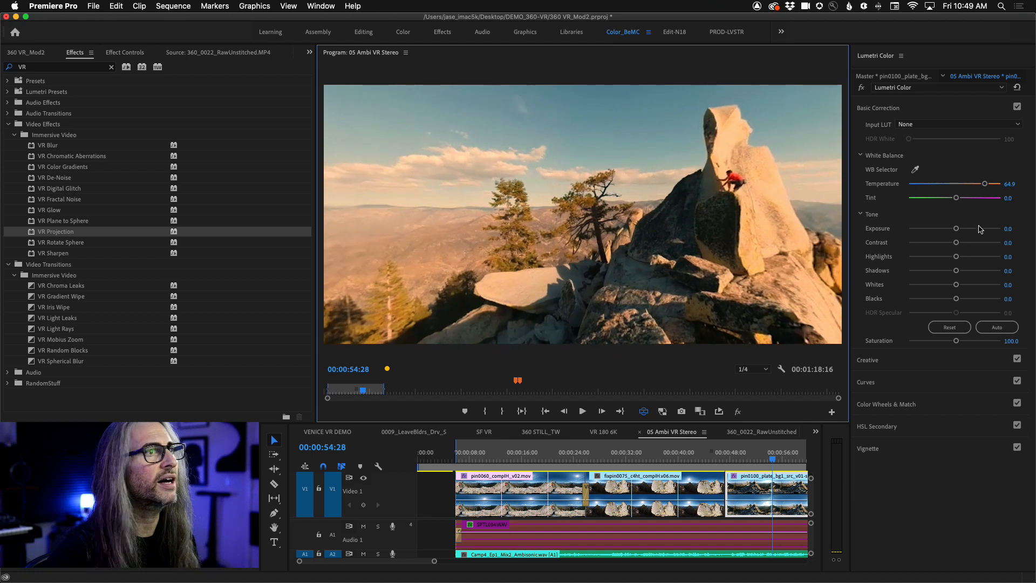
- Set the clip's Lumetri Temperature to 43.9 and Highlights to -53.2, and compare the result with the effect bypassed
drag(984, 185, 975, 185)
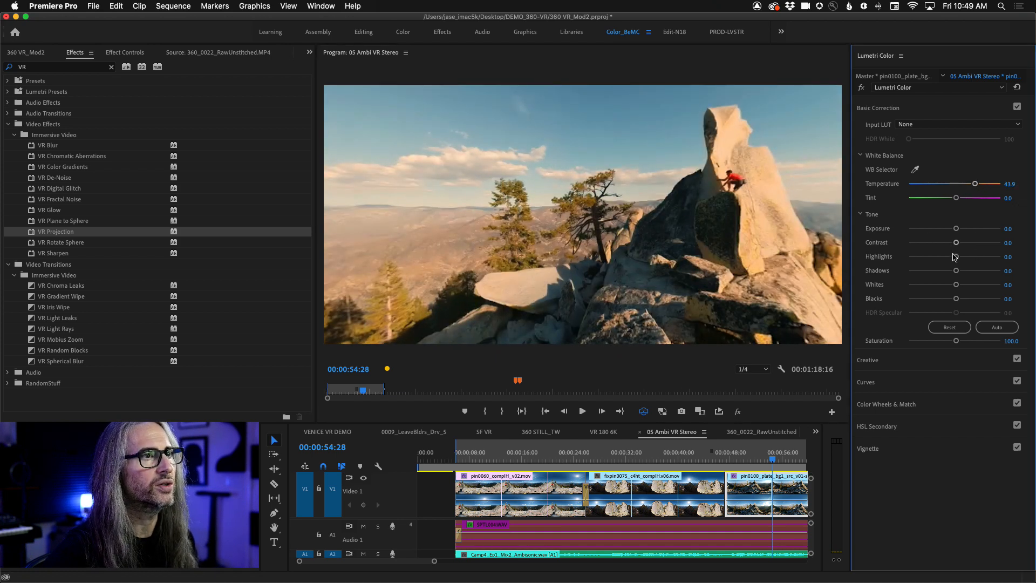
drag(956, 257, 935, 258)
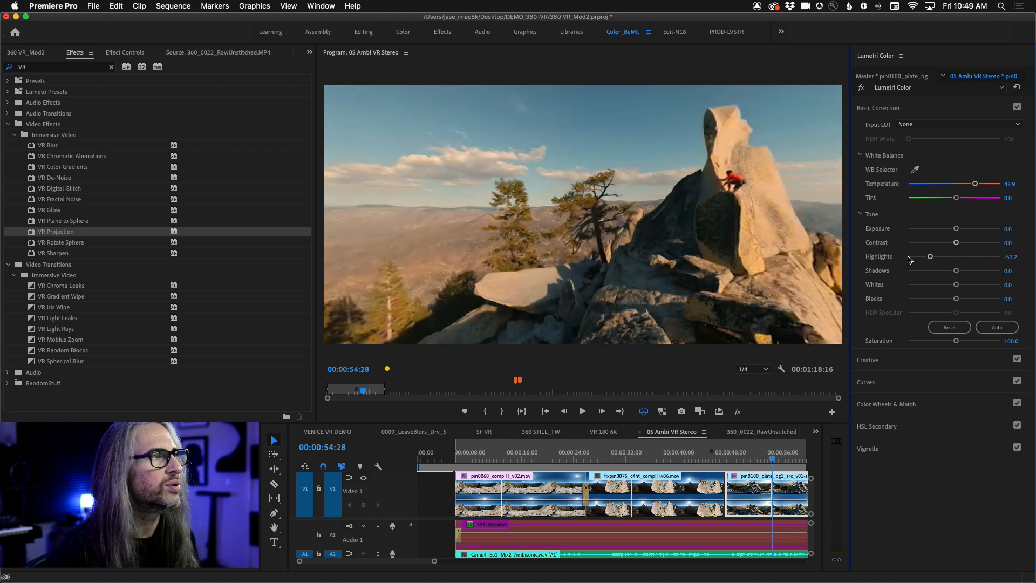
drag(398, 199, 625, 220)
click(861, 87)
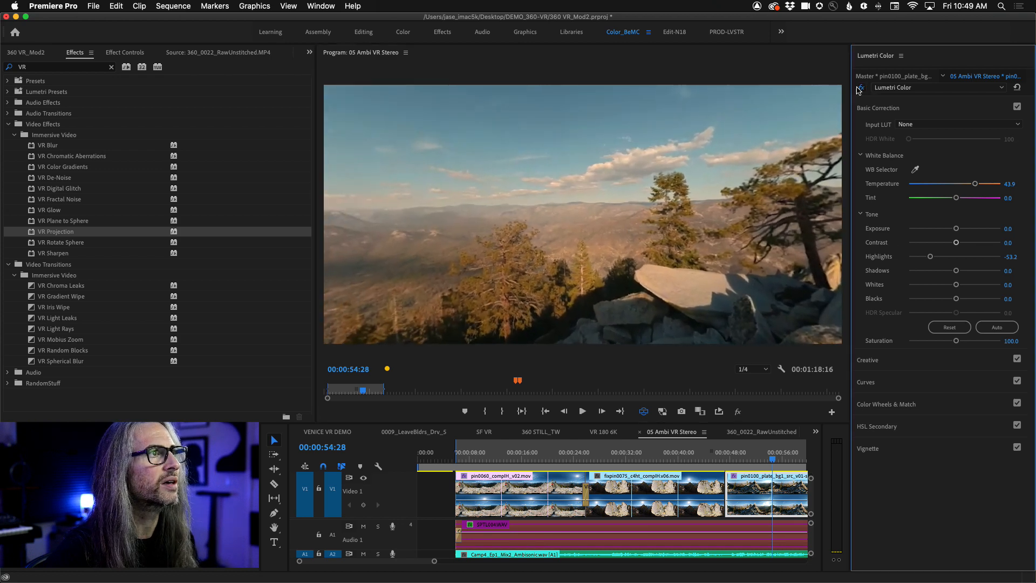
click(860, 88)
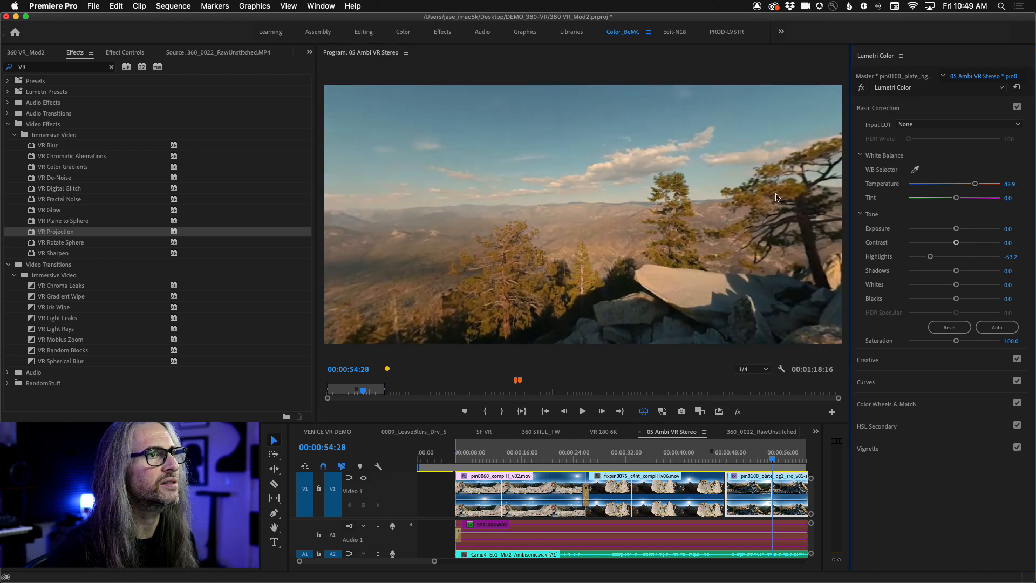
- Set the Temperature to 34.5 and Blacks to -31.0, and check the grade in other directions at 00:00:50:04
drag(975, 184, 971, 184)
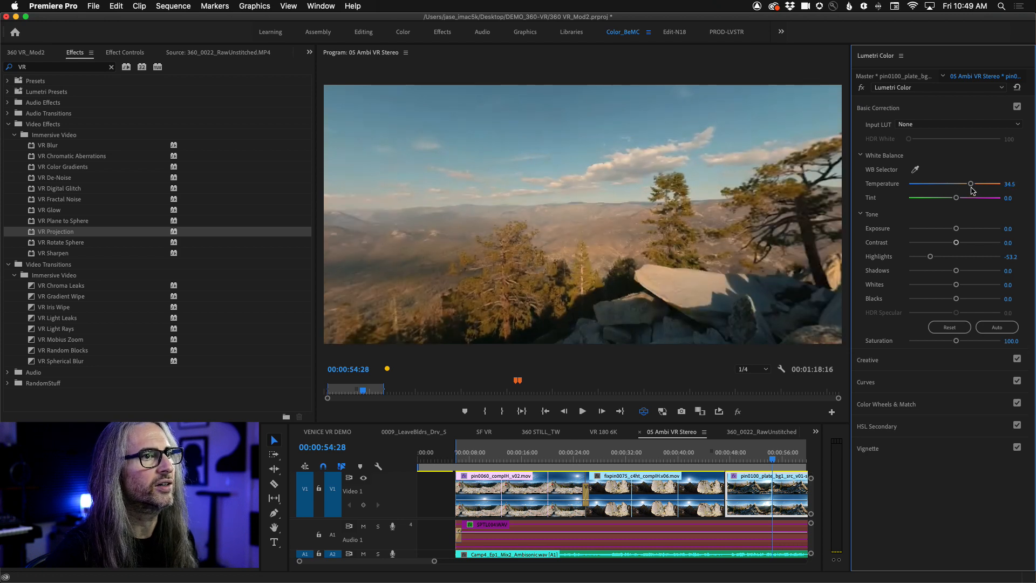
drag(956, 299, 940, 298)
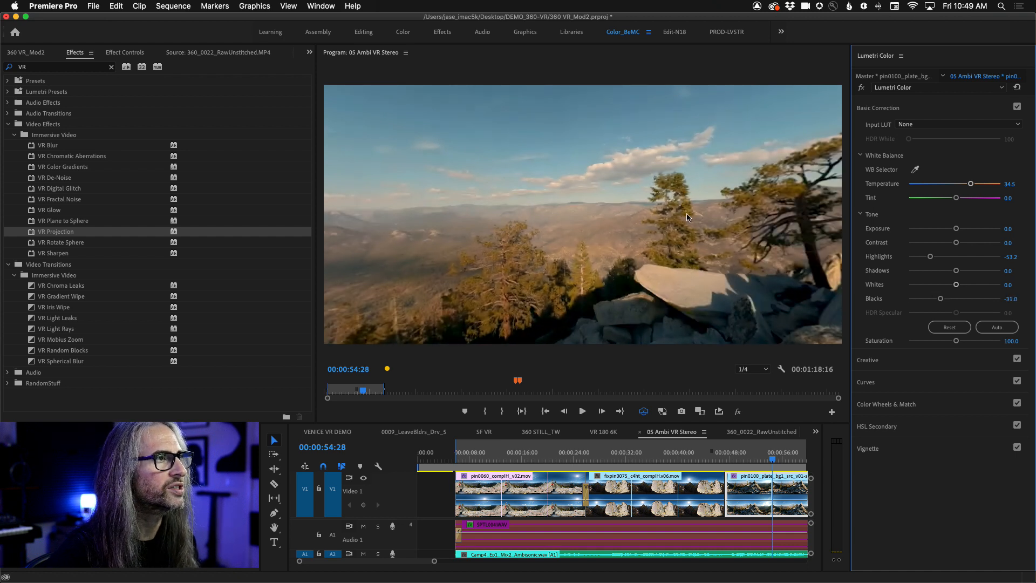
drag(688, 217, 602, 283)
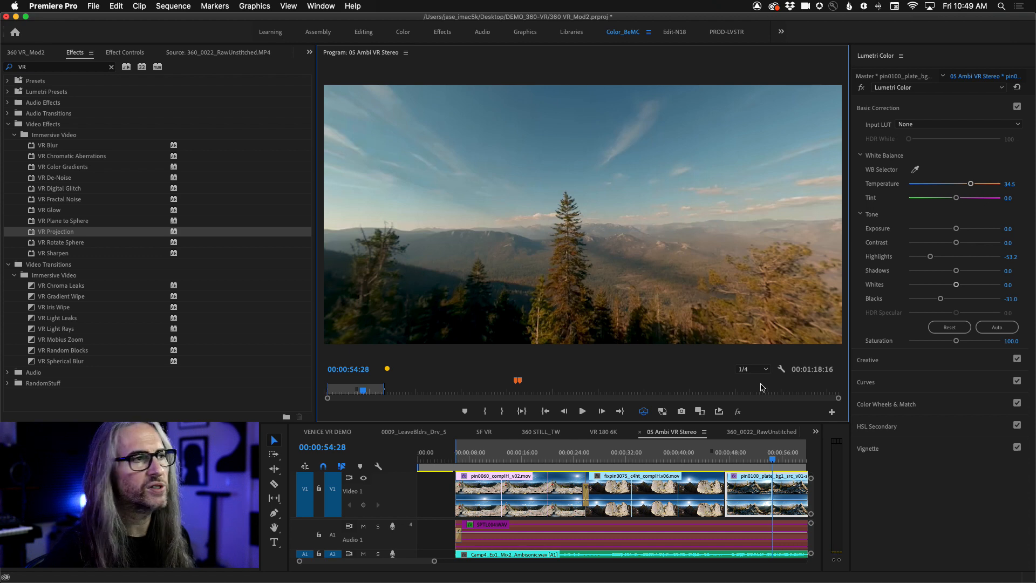
drag(773, 456, 745, 459)
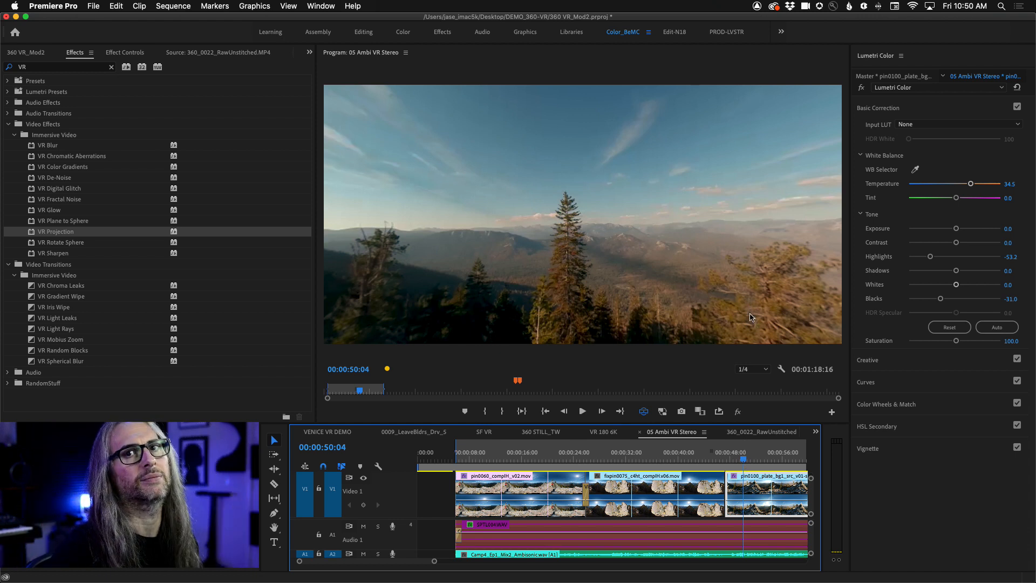
drag(739, 282, 774, 234)
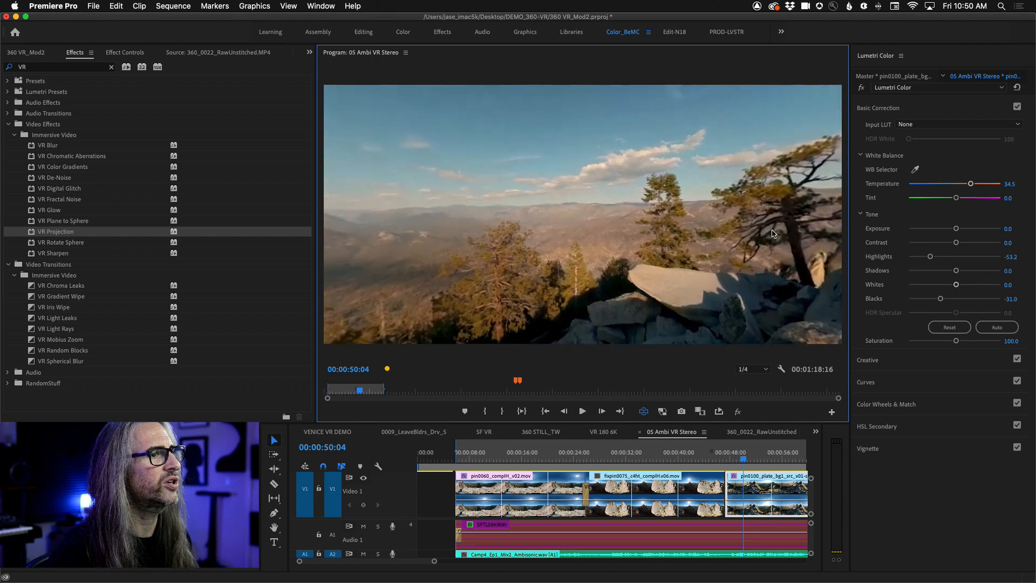
- Audition several Fuji film-stock looks in the Lumetri Creative settings and apply Fuji F125 Kodak 2395 (by Adobe)
click(947, 360)
click(979, 198)
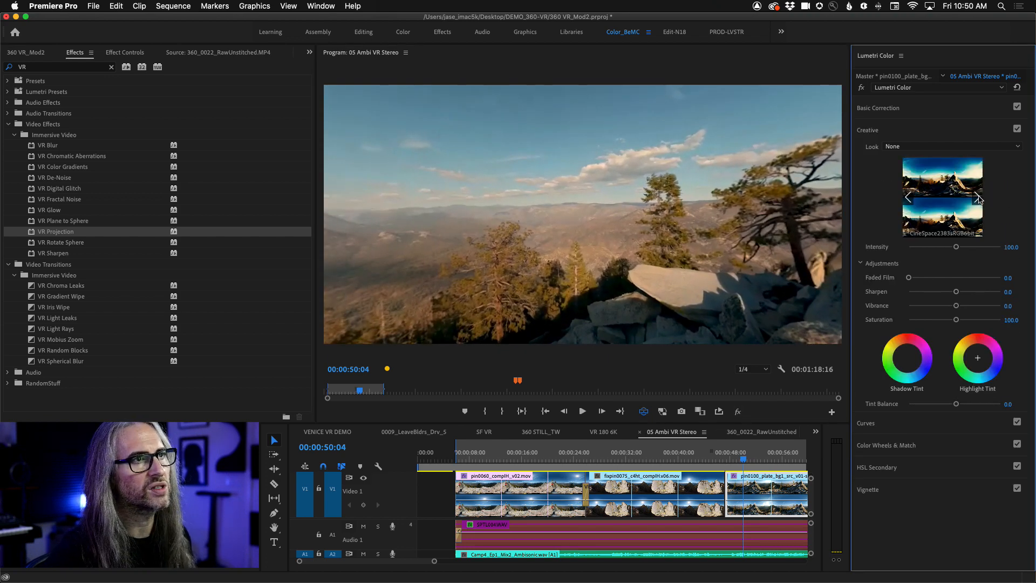
click(979, 198)
click(977, 199)
click(910, 200)
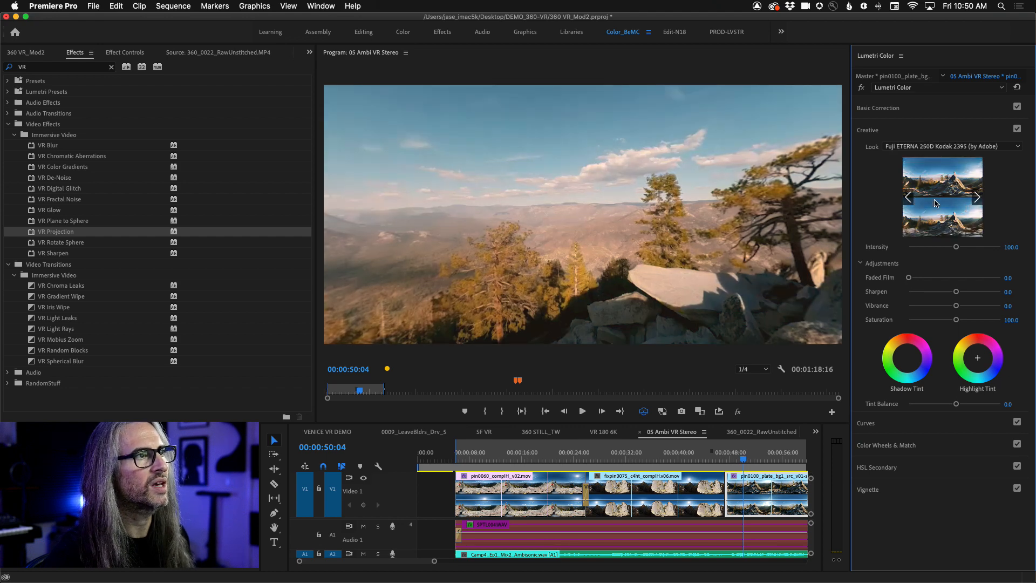
click(979, 199)
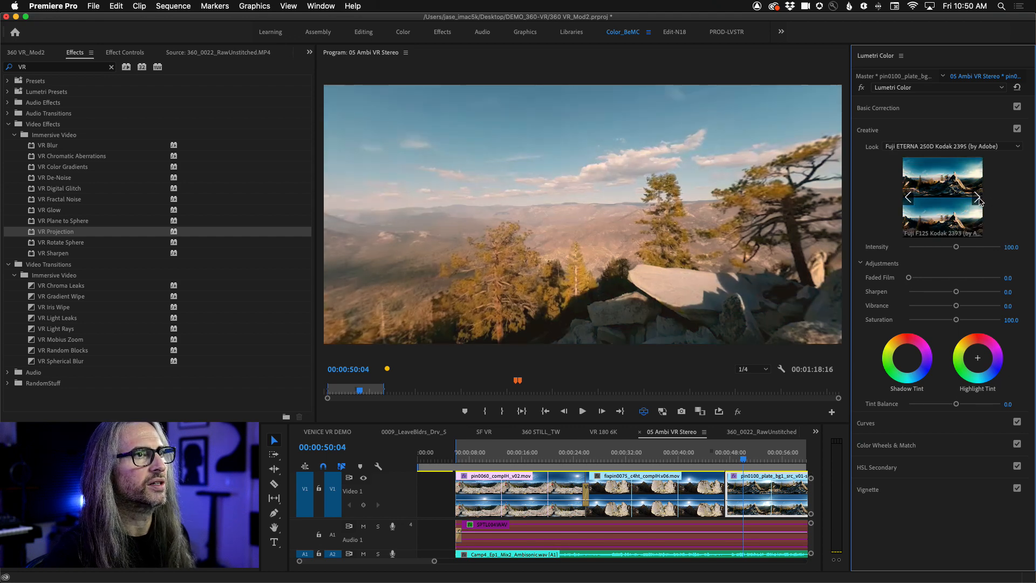
click(930, 205)
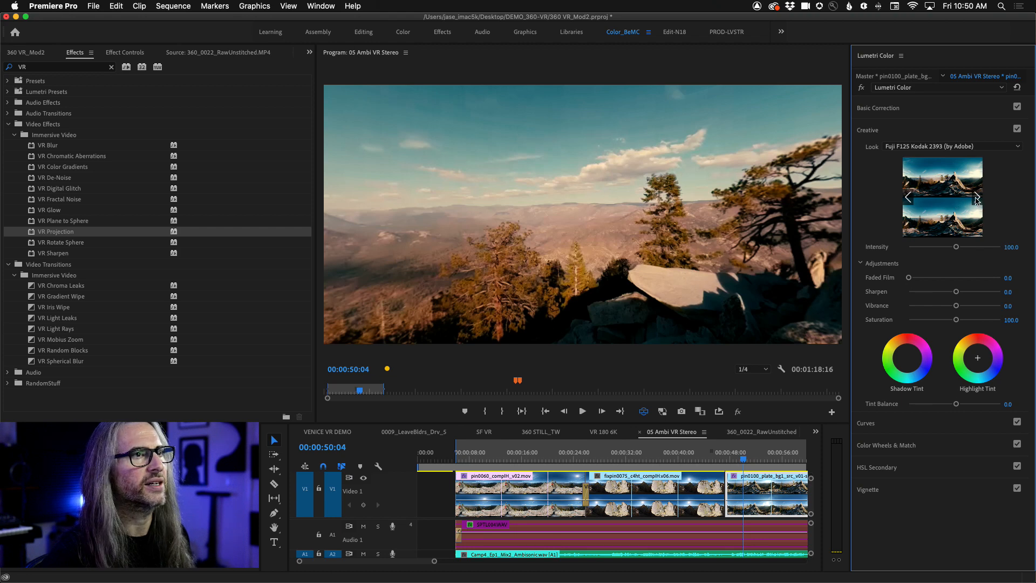
click(977, 201)
click(977, 202)
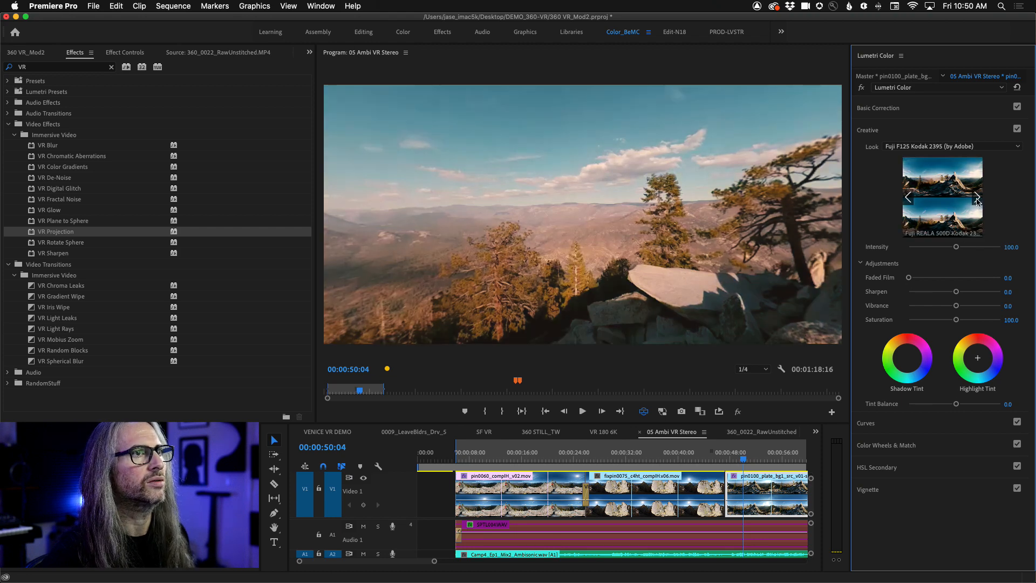
click(937, 207)
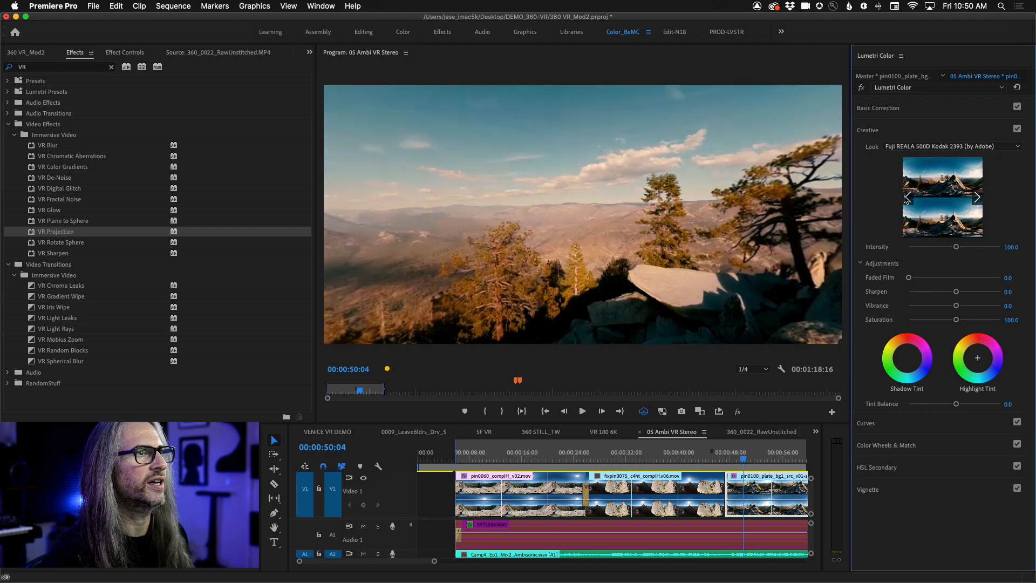
click(907, 198)
click(936, 203)
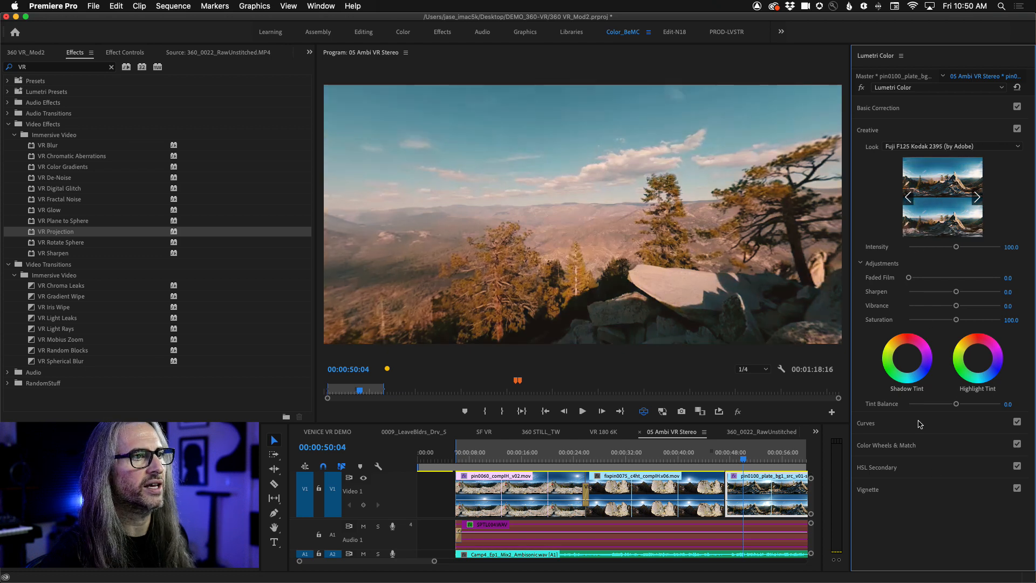
- Set the Creative look's Faded Film to 33.3, Sharpen to 12.3, Vibrance to 17.0 and Intensity to 143.9
drag(909, 278, 961, 294)
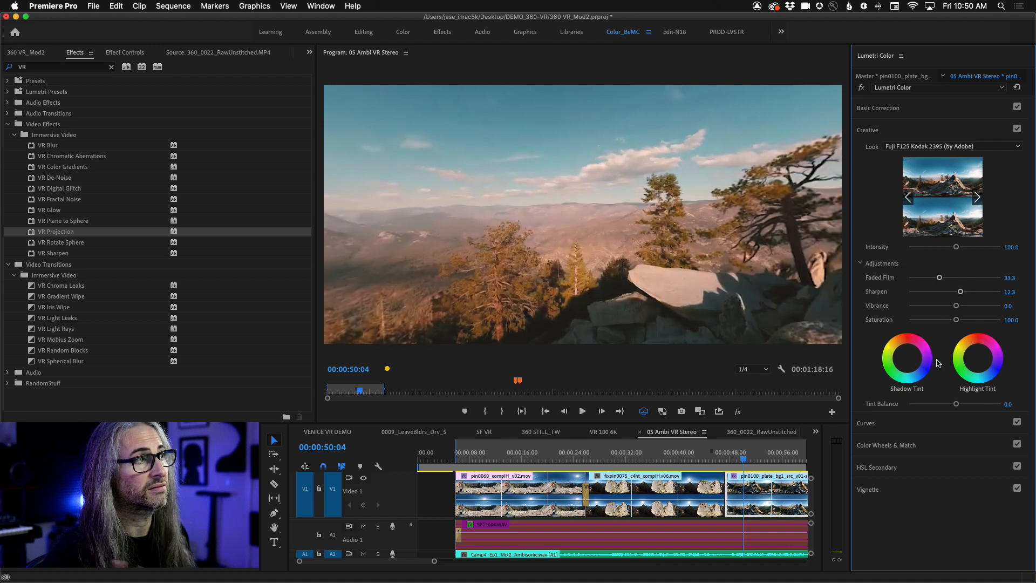
drag(956, 305, 963, 306)
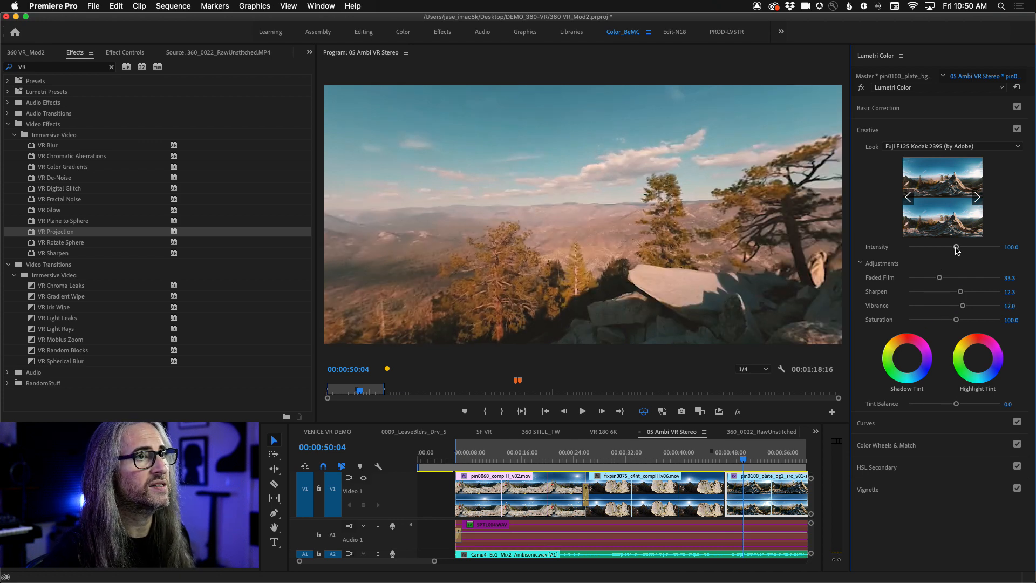
drag(956, 247, 975, 250)
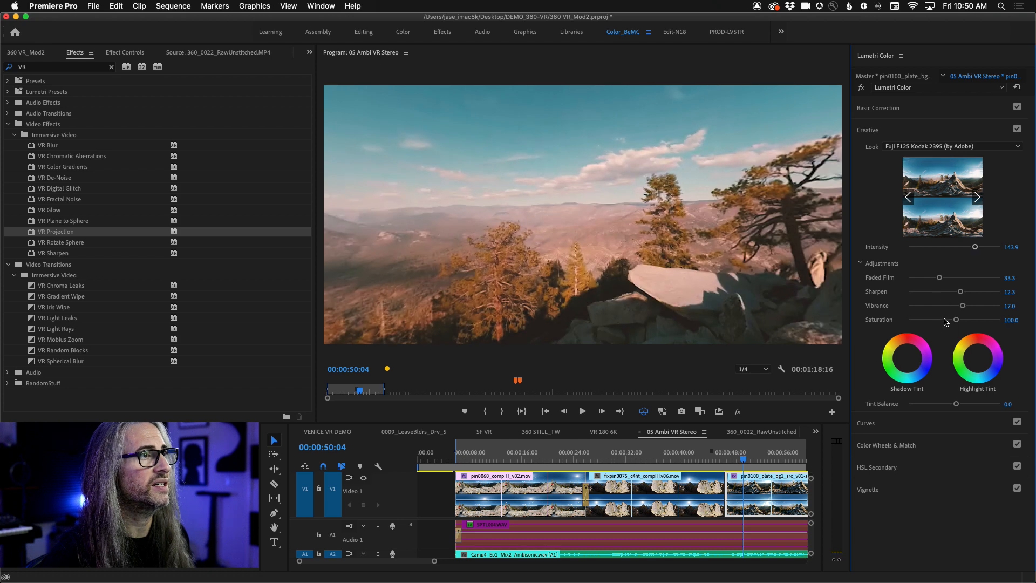
- Compare the clip with the Lumetri grade off and on, and look around the scene to the rock spire
click(863, 89)
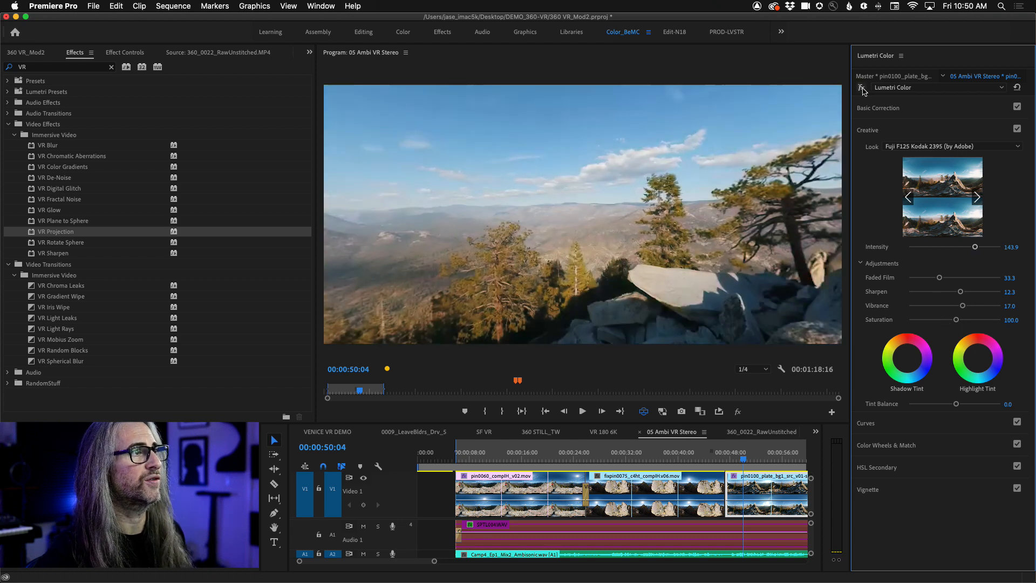
click(862, 89)
click(863, 89)
click(863, 89)
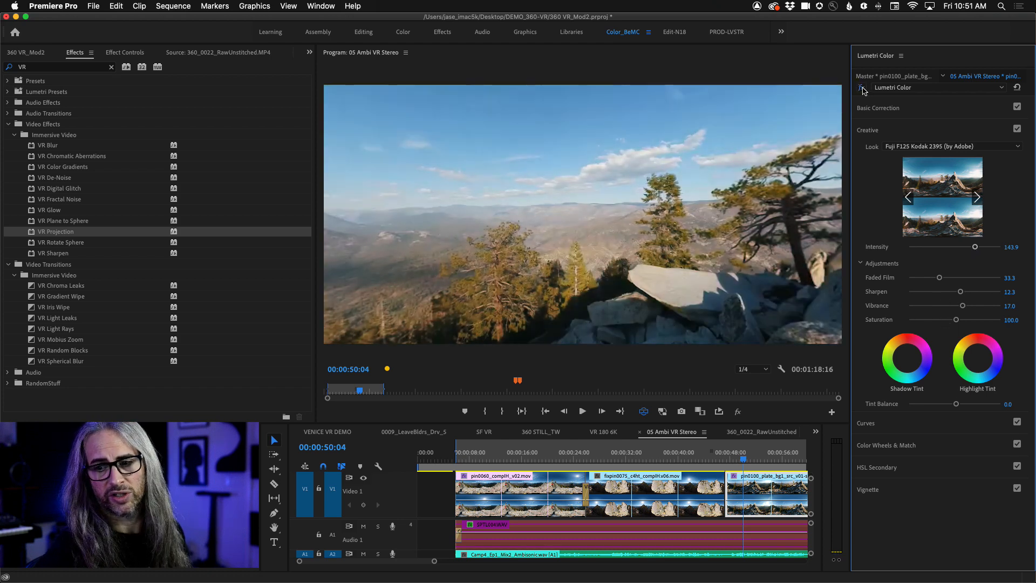
drag(738, 267, 399, 254)
drag(719, 251, 445, 253)
drag(794, 253, 483, 270)
- Copy the graded pin0100 clip and move the playhead to 00:00:32:47 on the fixpin0075 clip
right_click(764, 488)
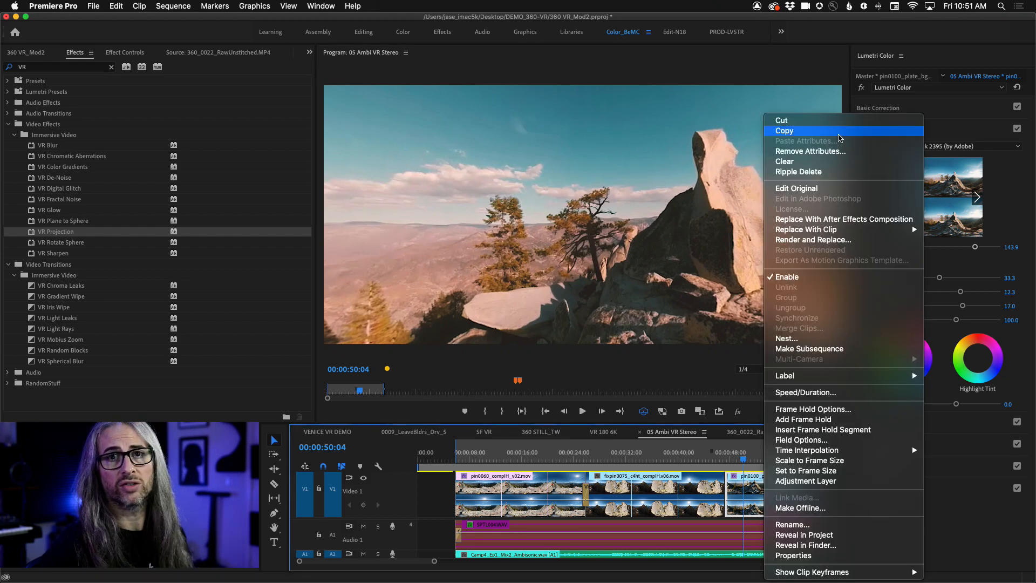
click(840, 138)
click(652, 460)
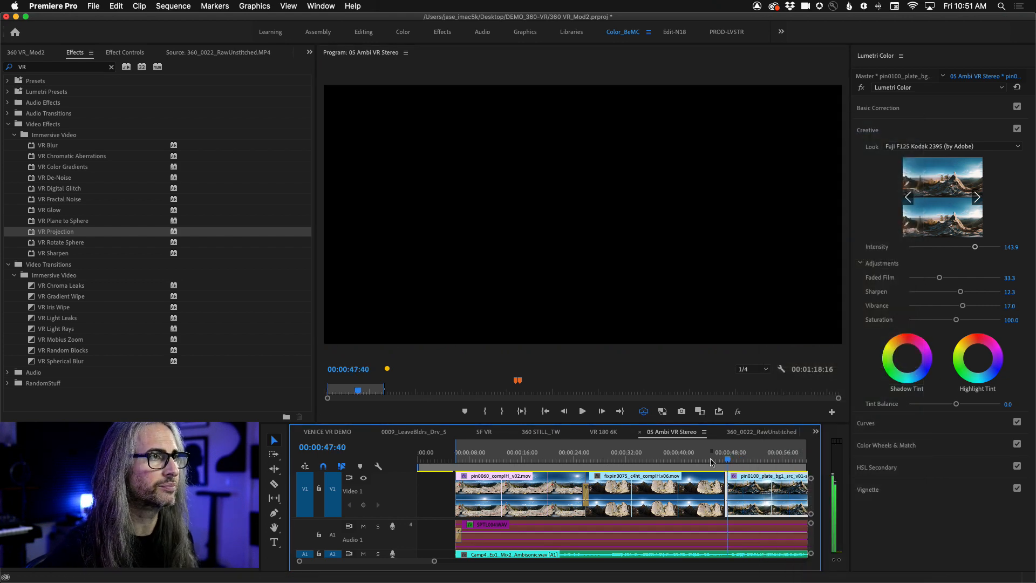
drag(652, 460, 631, 460)
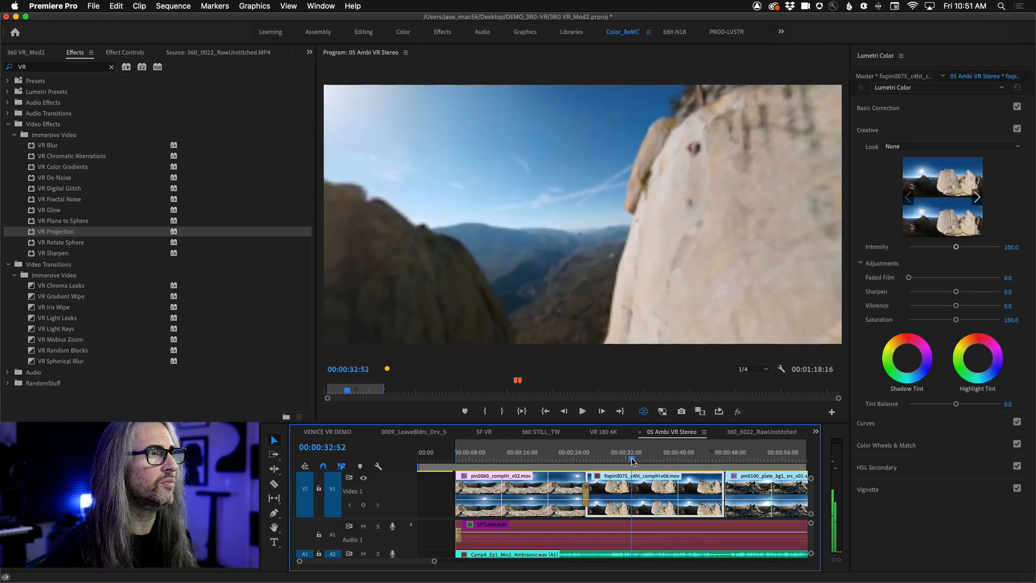
right_click(690, 494)
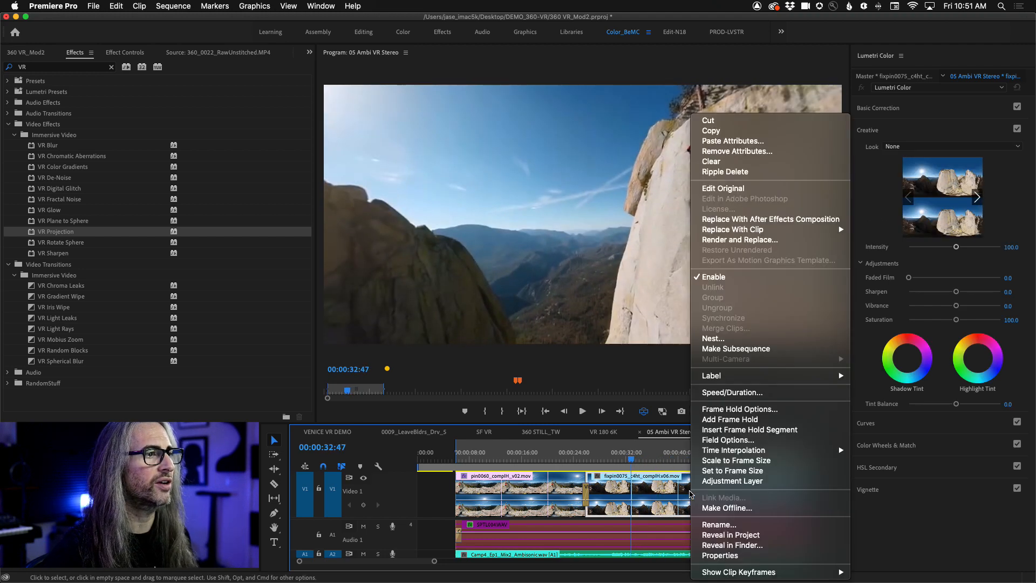
click(604, 499)
- Paste only the Lumetri Color effect onto the pin0060 and fixpin0075 clips, leaving out the Offset and Opacity attributes
drag(809, 507, 809, 502)
drag(658, 484, 520, 504)
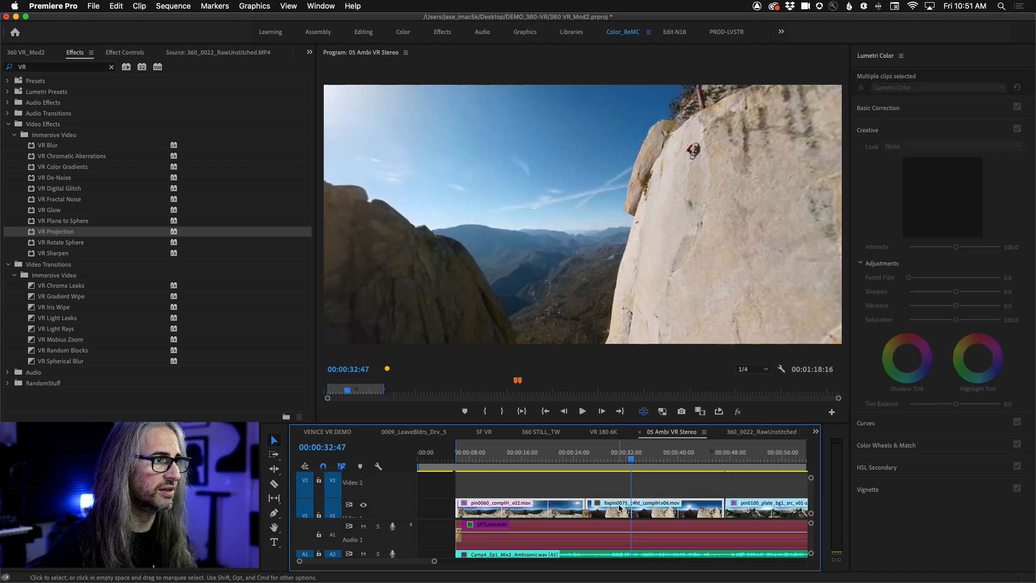
right_click(641, 508)
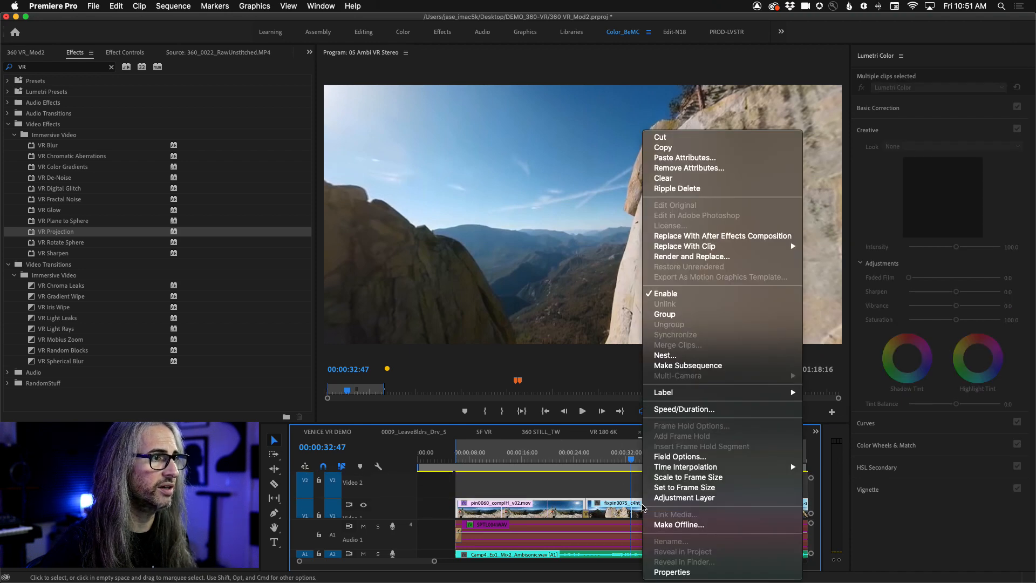
click(714, 159)
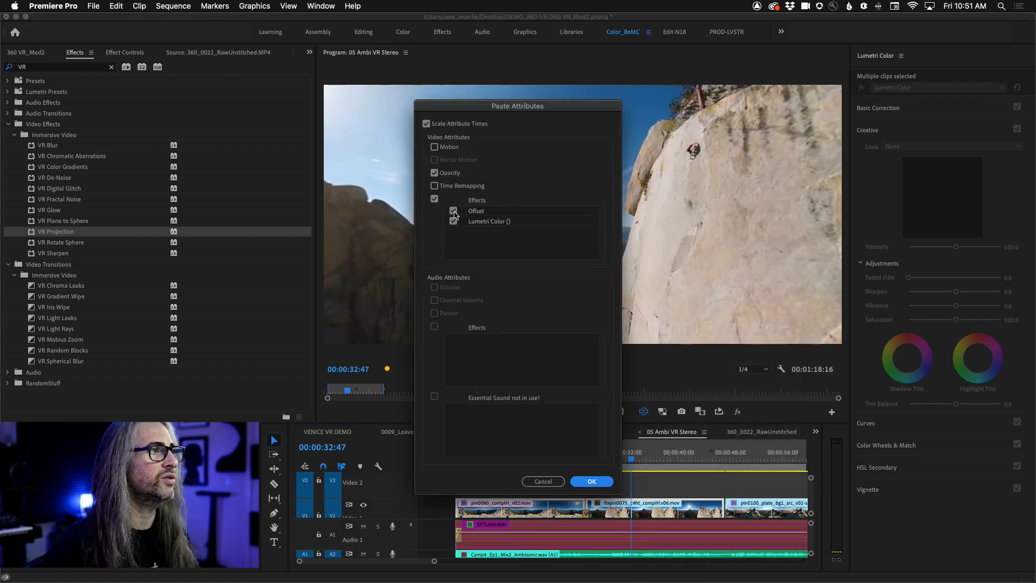
click(454, 214)
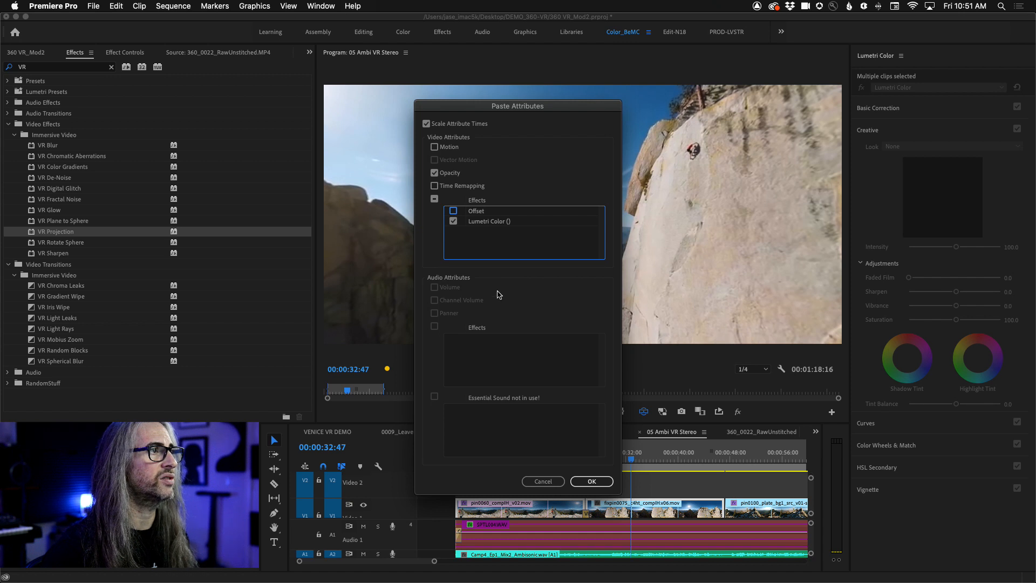
click(434, 174)
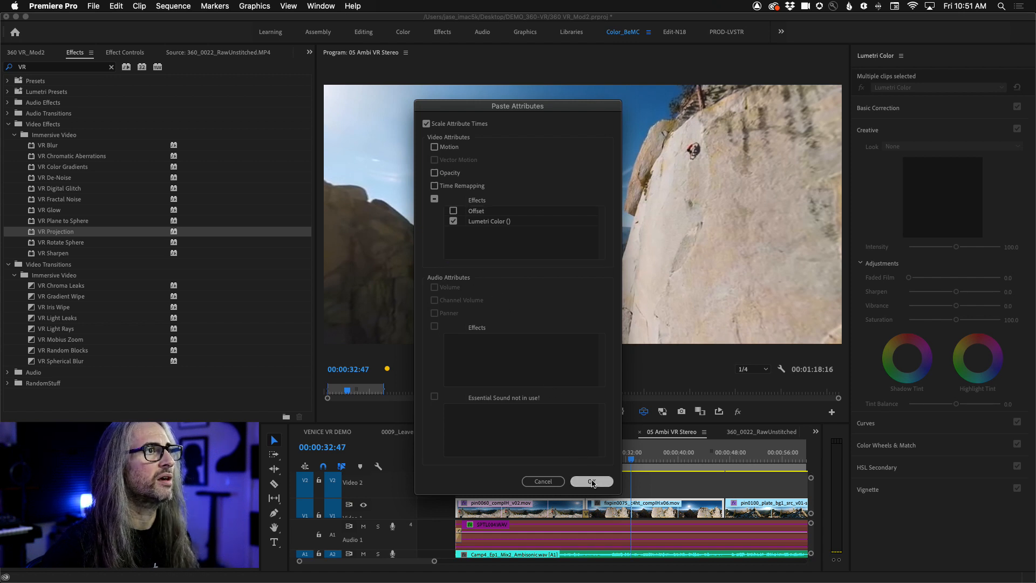
click(591, 478)
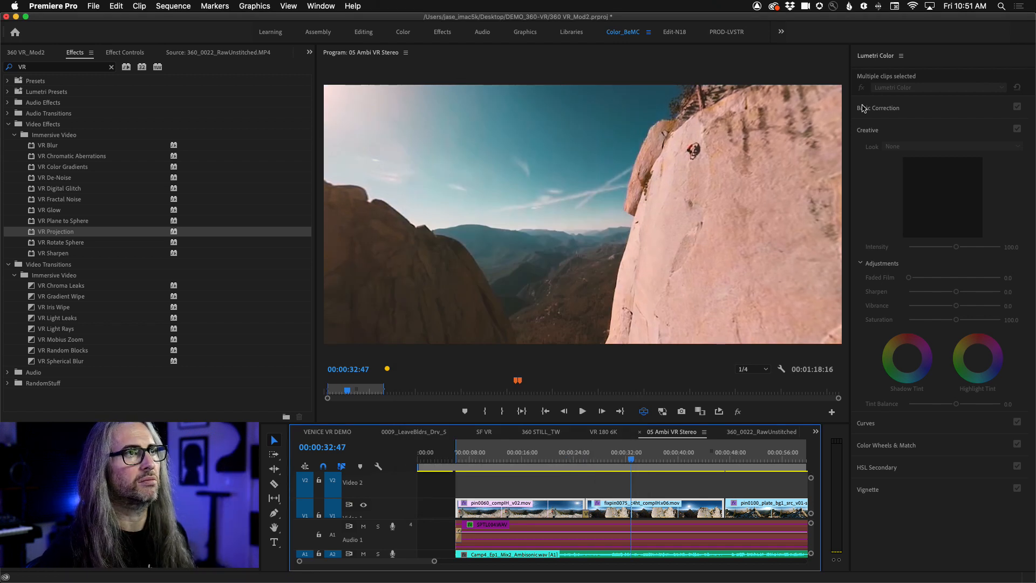
- Select the fixpin0075 clip, compare its Lumetri grade off and on, and look around the scene
click(668, 485)
click(669, 505)
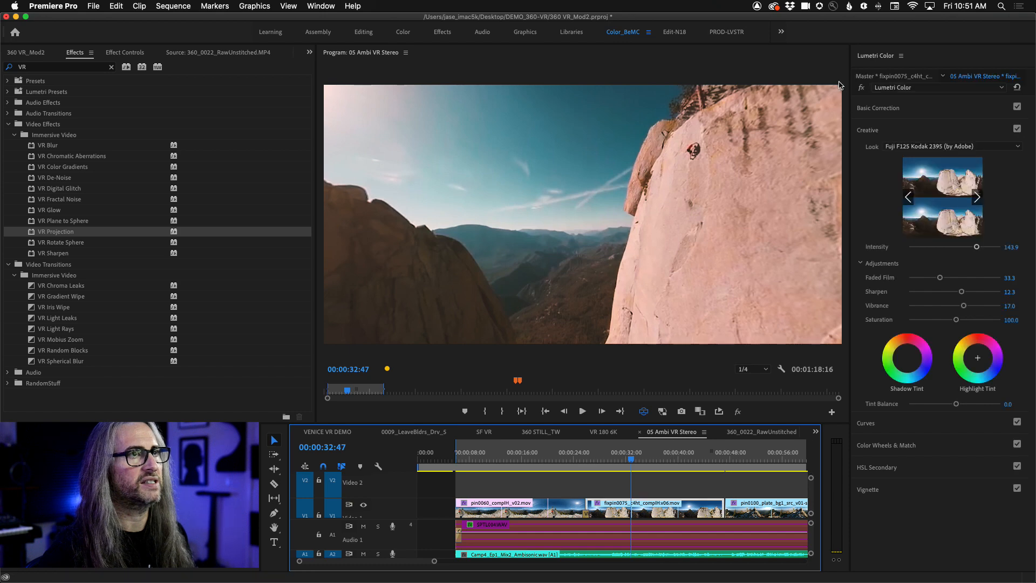
click(862, 88)
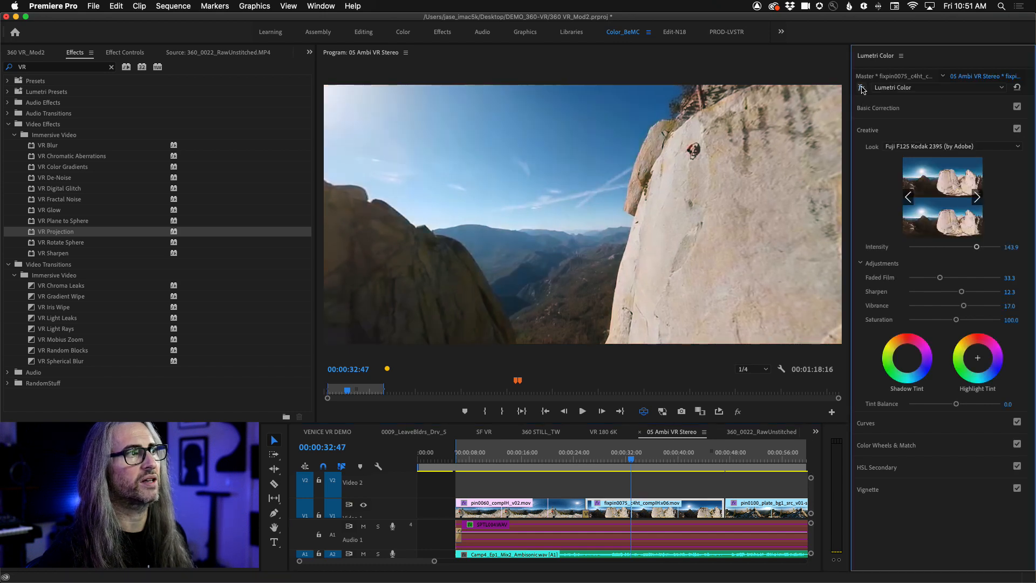
click(862, 88)
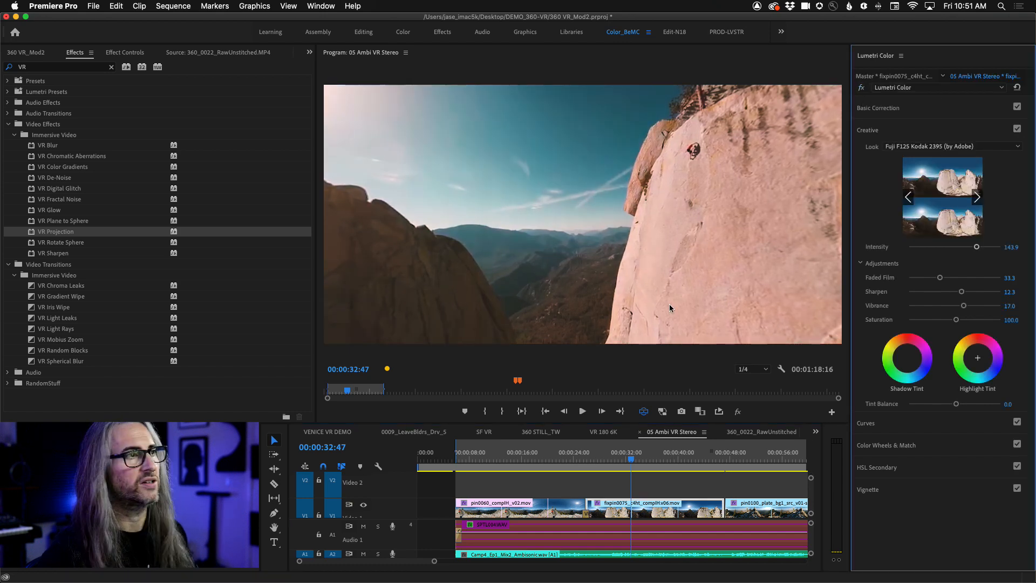
drag(545, 254, 348, 313)
- Move the playhead to 00:00:09:16 on the pin0060 clip, look around to the seated climber and play a short section
drag(633, 461, 477, 461)
drag(609, 226, 485, 235)
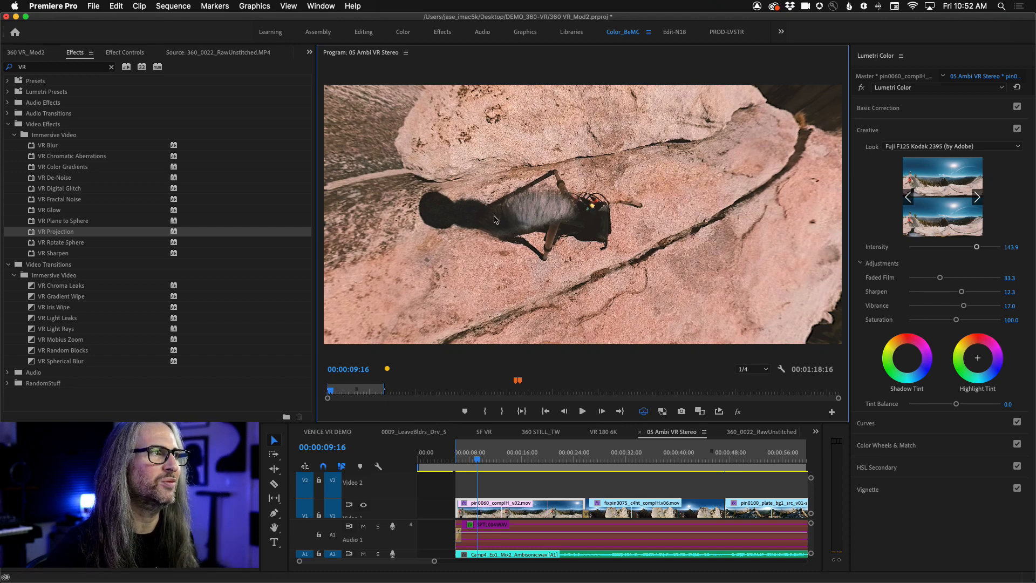
drag(572, 251, 667, 251)
key(space)
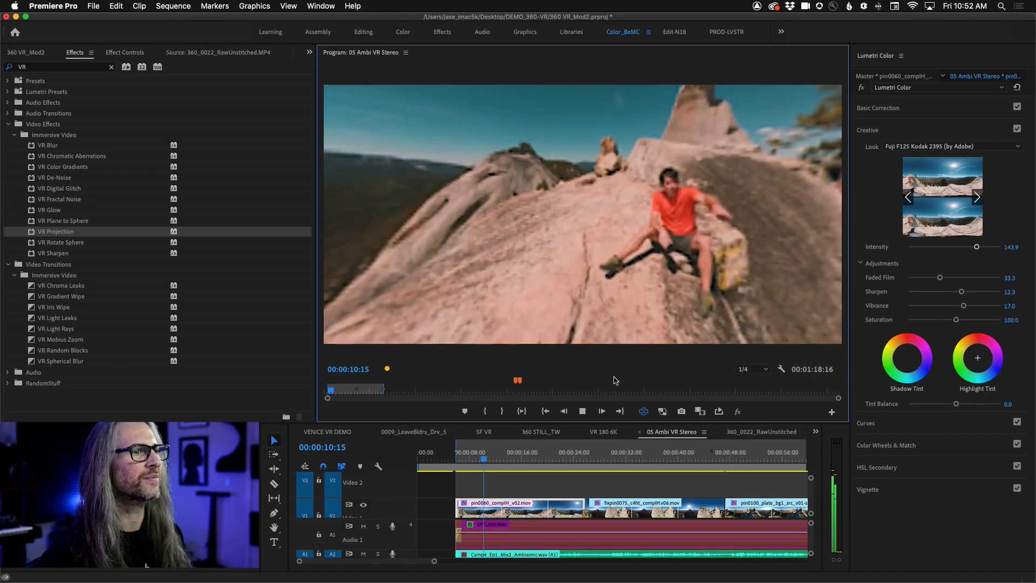
key(space)
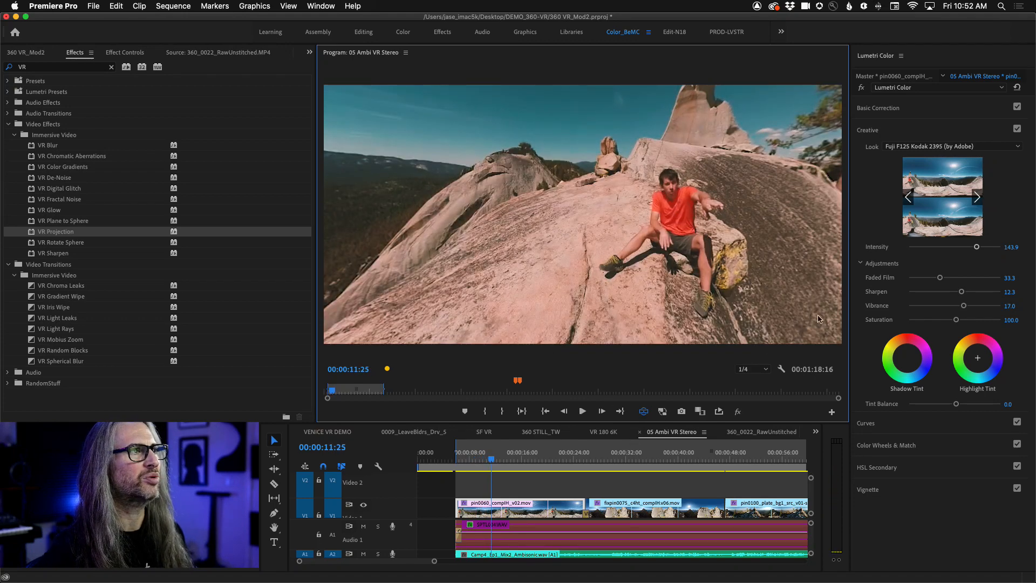
- Compare the pin0060 clip with its Lumetri grade off and on, and look slightly around the climber
click(864, 88)
click(863, 88)
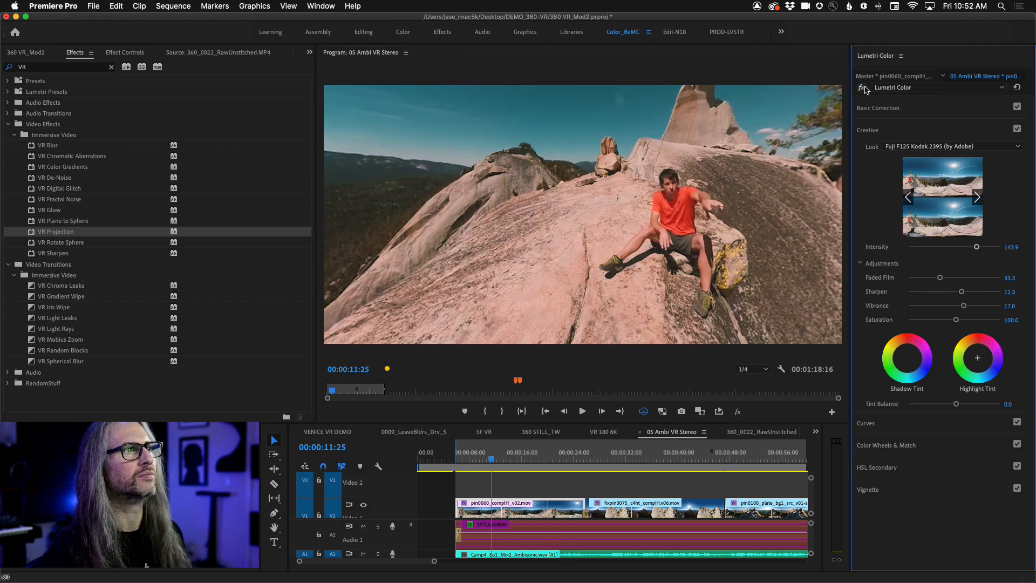
click(863, 88)
click(864, 87)
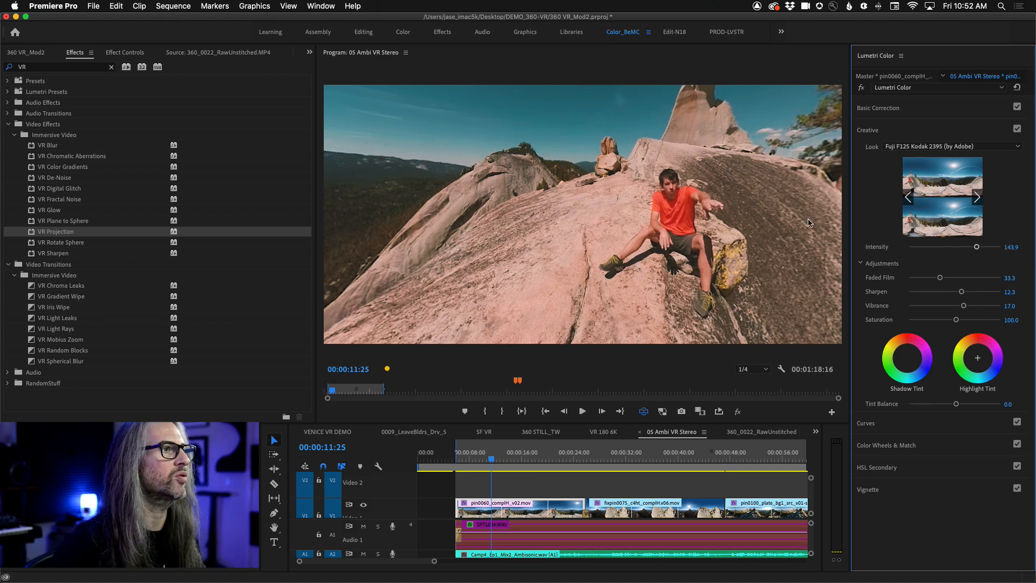
drag(731, 270, 782, 254)
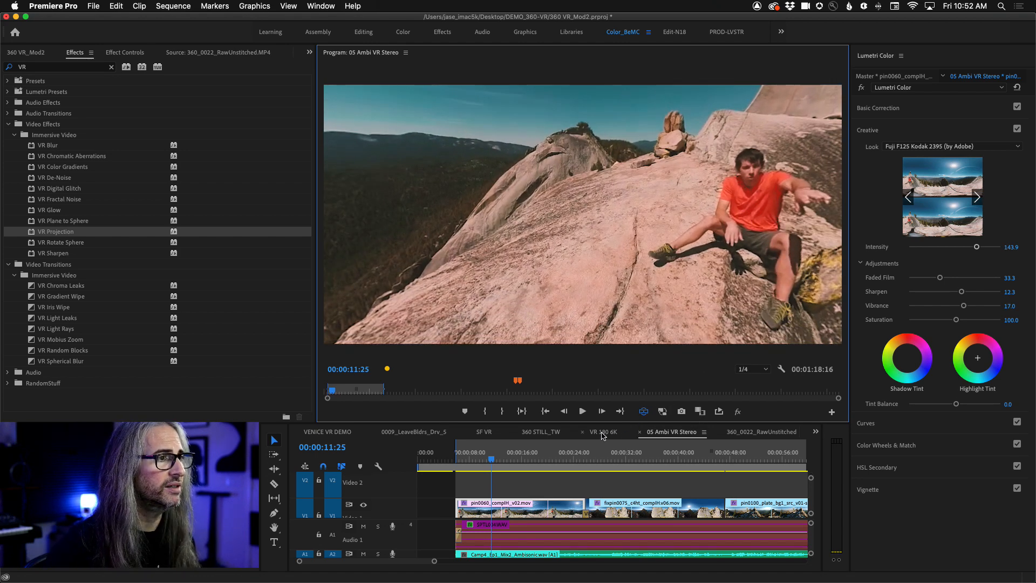
- Look around the patio and pool scene in the VR 180 6K sequence and return to 05 Ambi VR Stereo
click(603, 432)
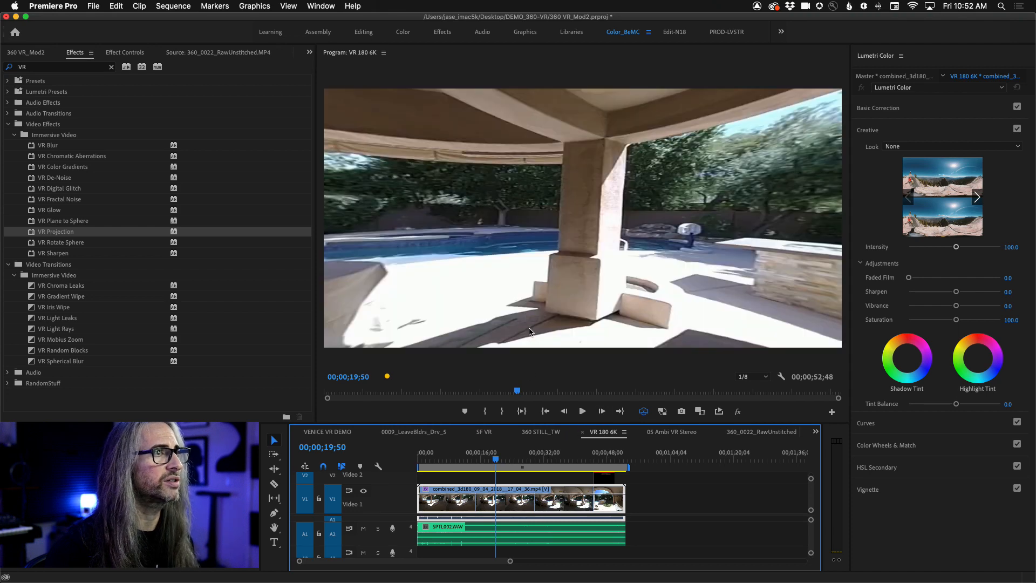
drag(512, 304, 813, 366)
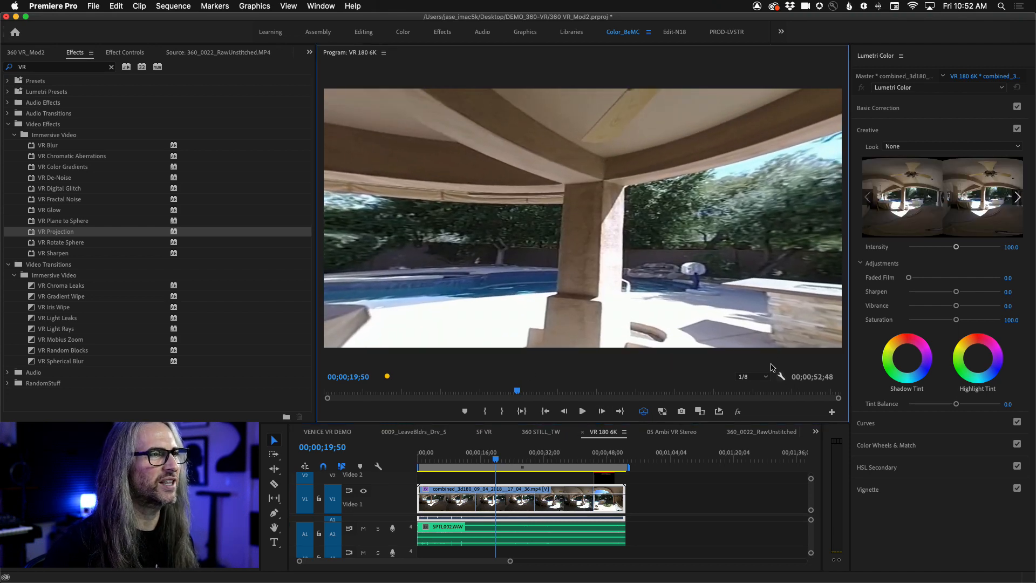
drag(740, 291, 675, 253)
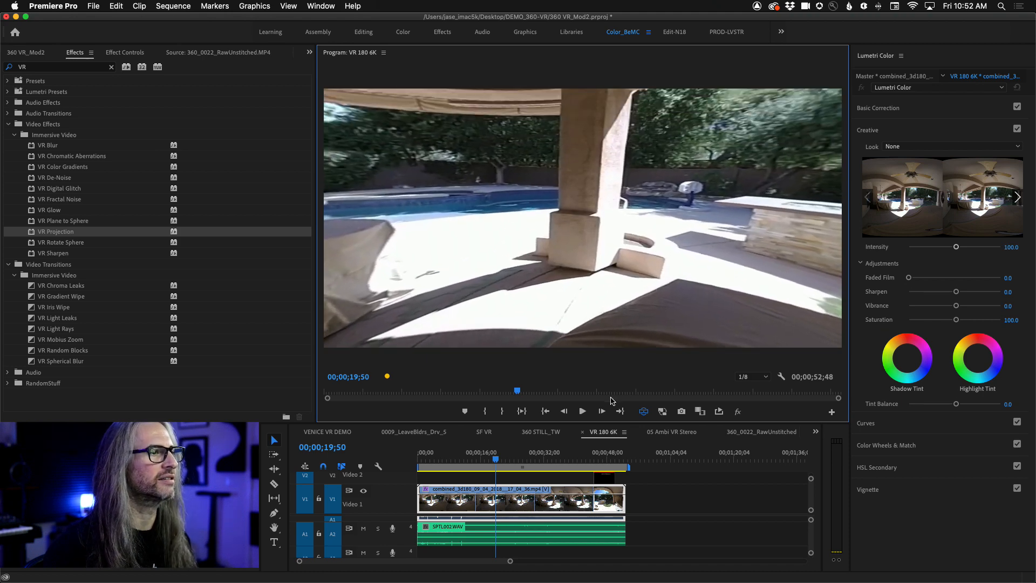
click(672, 433)
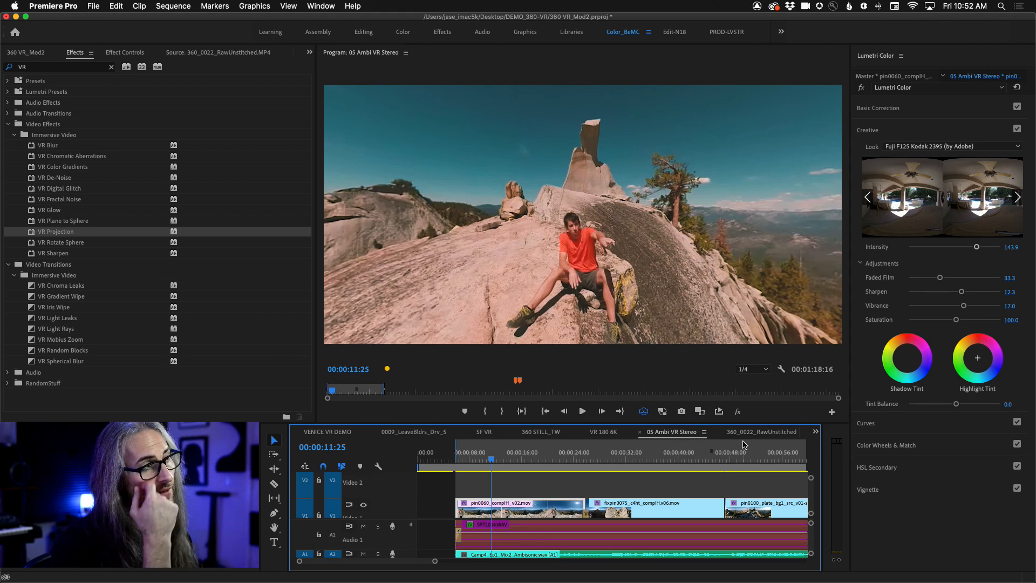
drag(531, 268, 642, 242)
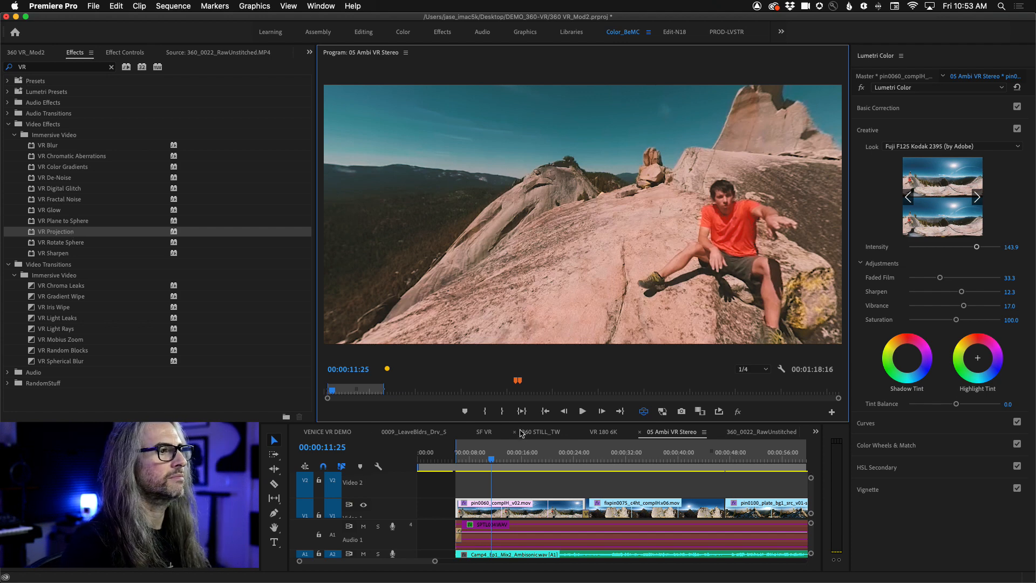
- Switch to the VENICE VR DEMO sequence and move the playhead to 00:00:17:10 at the start of the Piazza clip
click(484, 434)
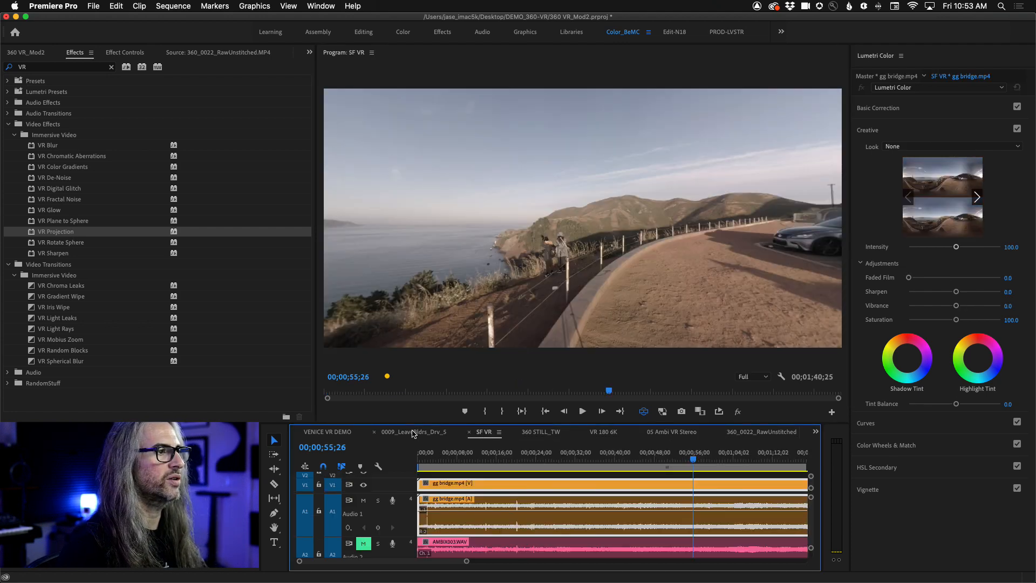
click(413, 433)
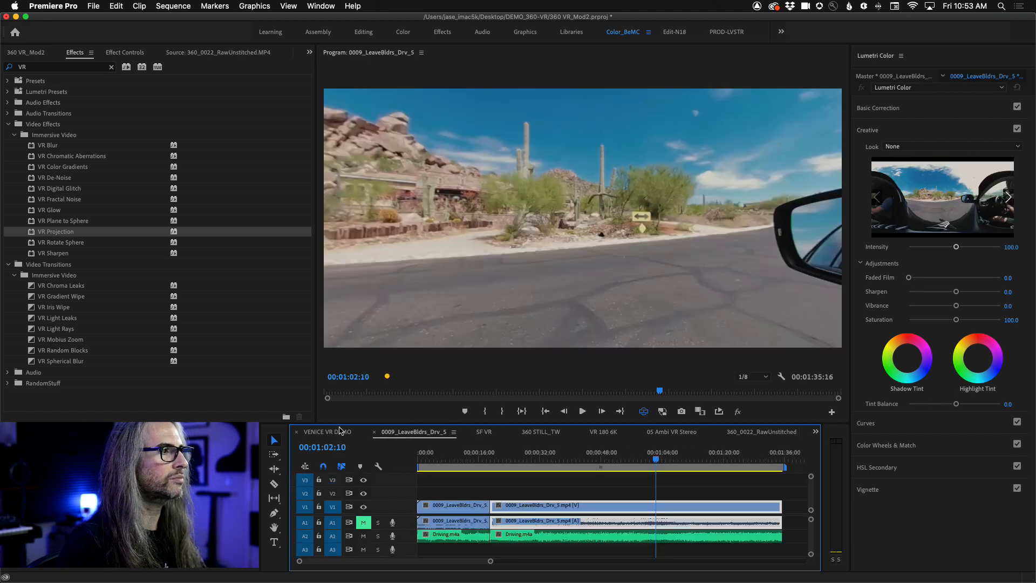
click(340, 433)
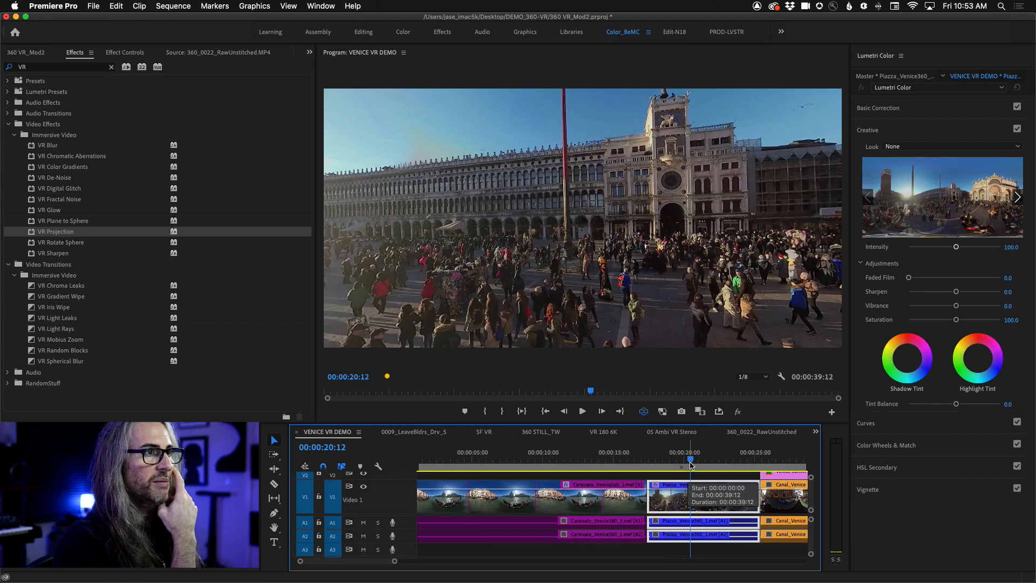
drag(690, 462, 647, 462)
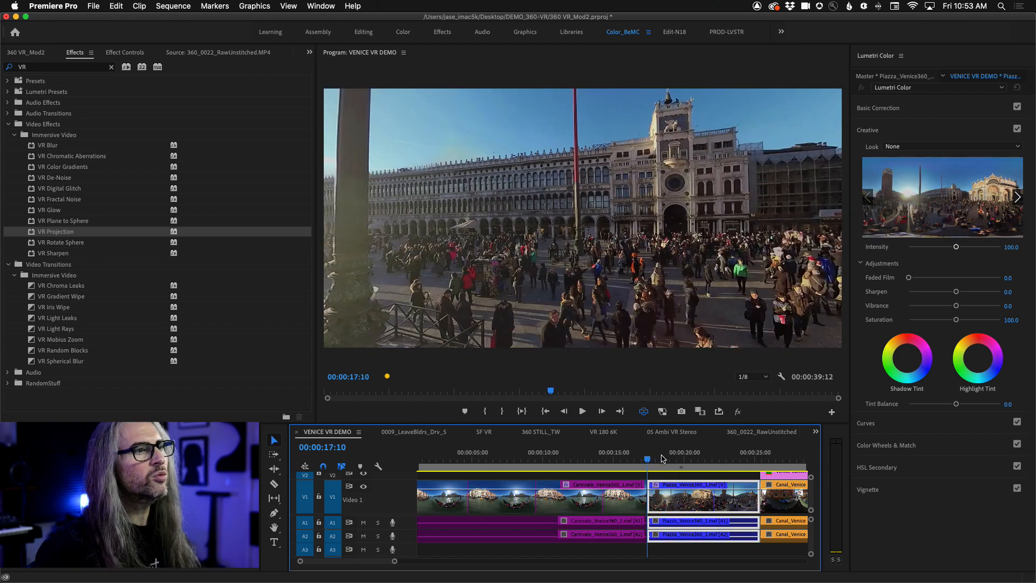
- Look around the Venice piazza in VR view, from the clock tower across the basilica and down to the crowd below
drag(707, 291, 475, 294)
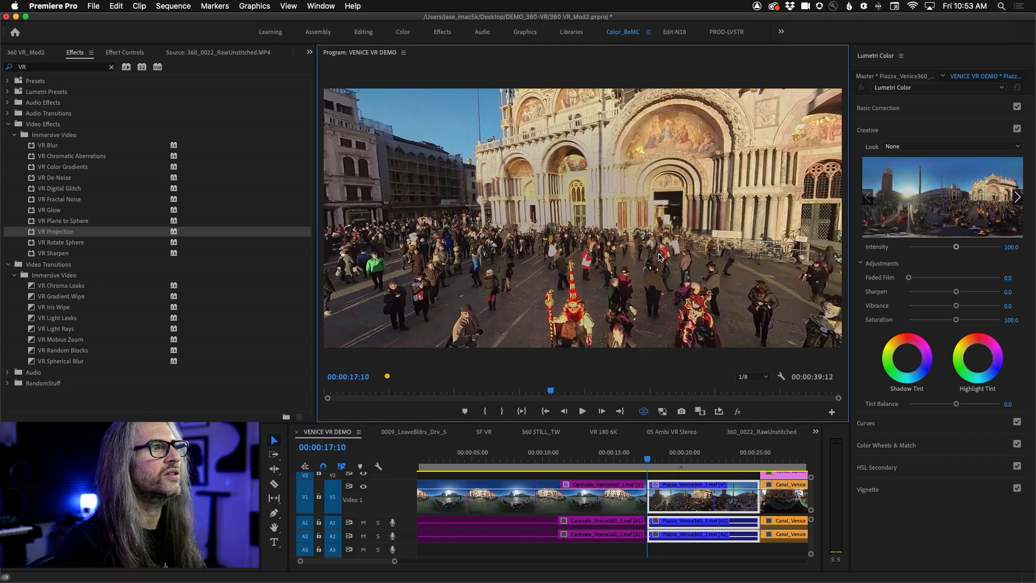
drag(694, 270, 492, 273)
drag(604, 271, 561, 276)
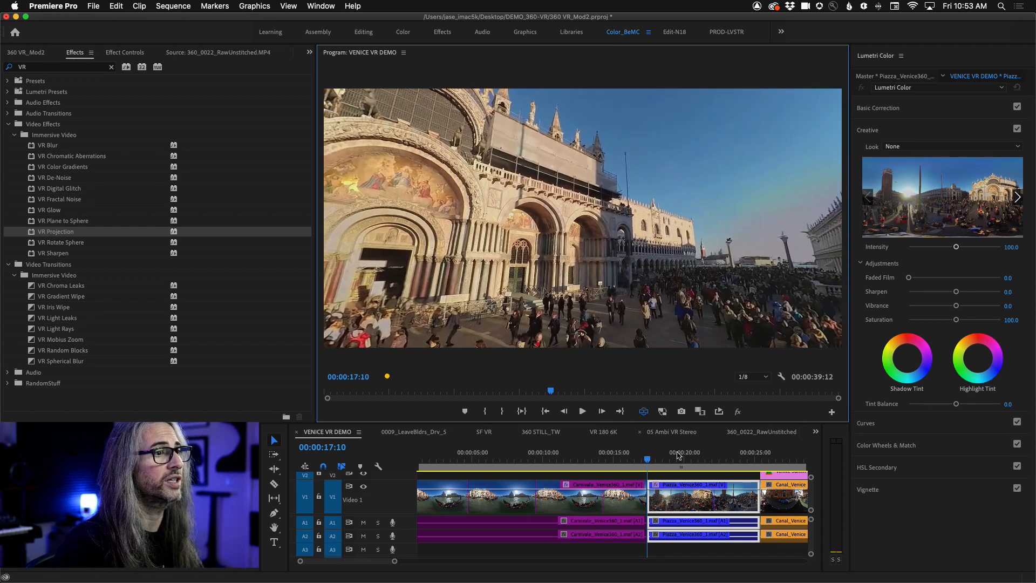
click(721, 501)
drag(399, 211, 540, 280)
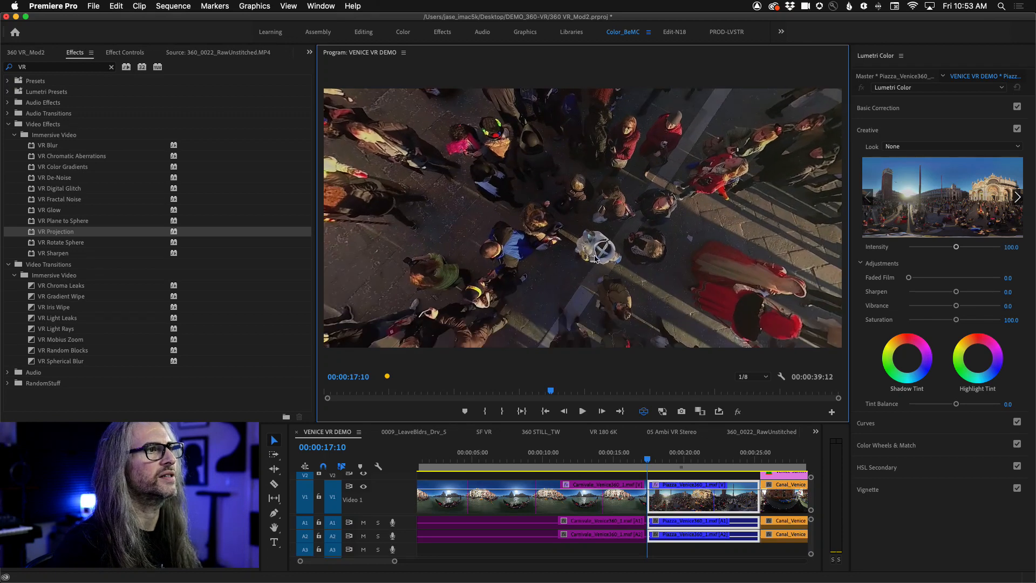
drag(595, 258, 567, 373)
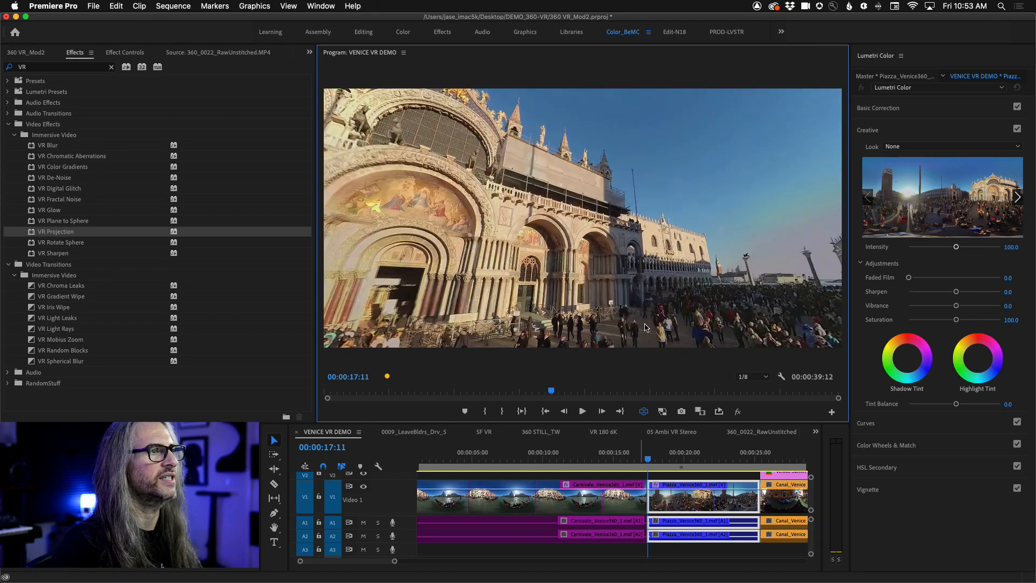
drag(646, 328, 751, 265)
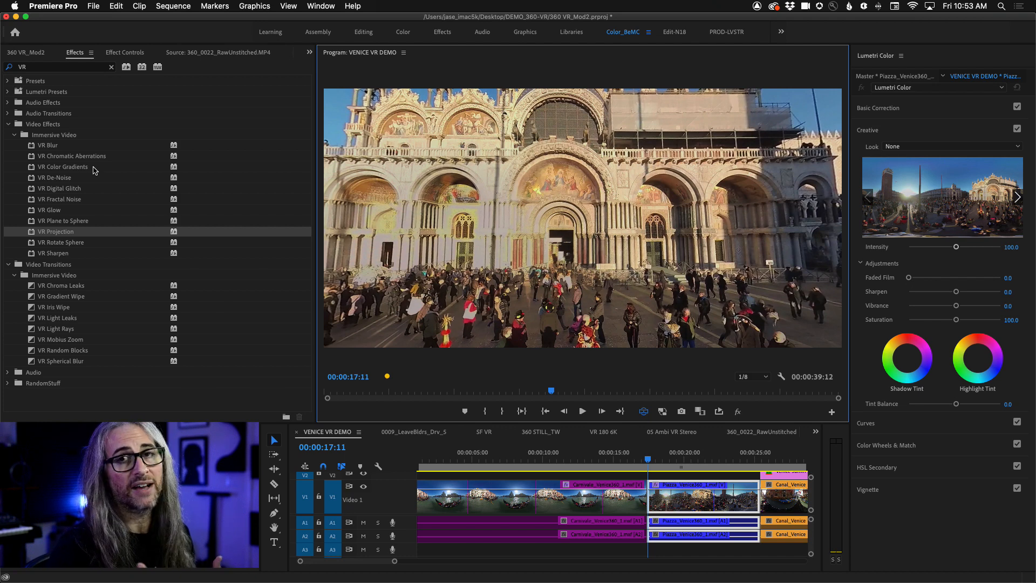
- Turn off VR view, apply VR Digital Glitch to the Piazza clip with the playhead at 00:00:23:07, and show its effect settings
click(643, 412)
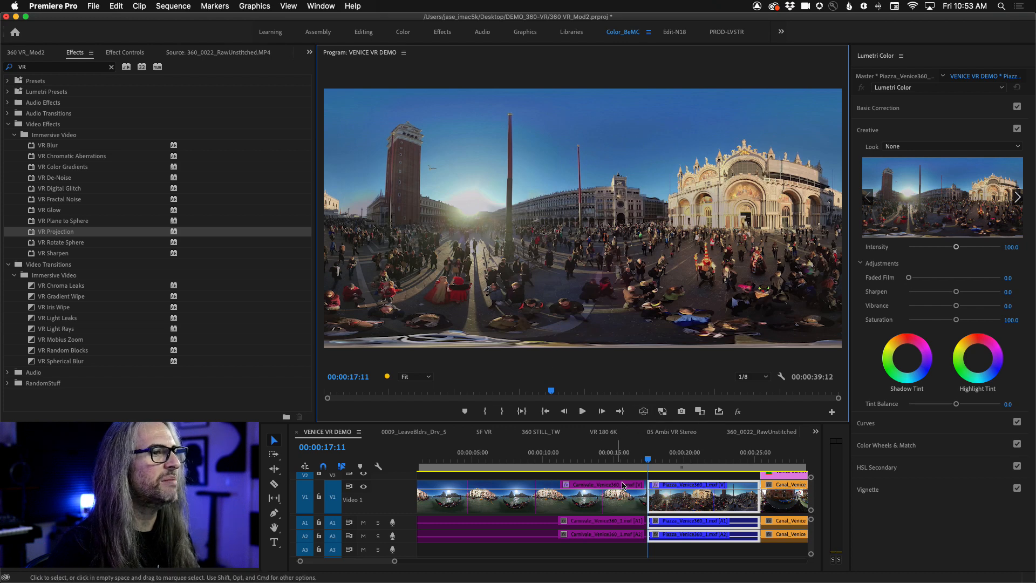
drag(650, 463, 731, 463)
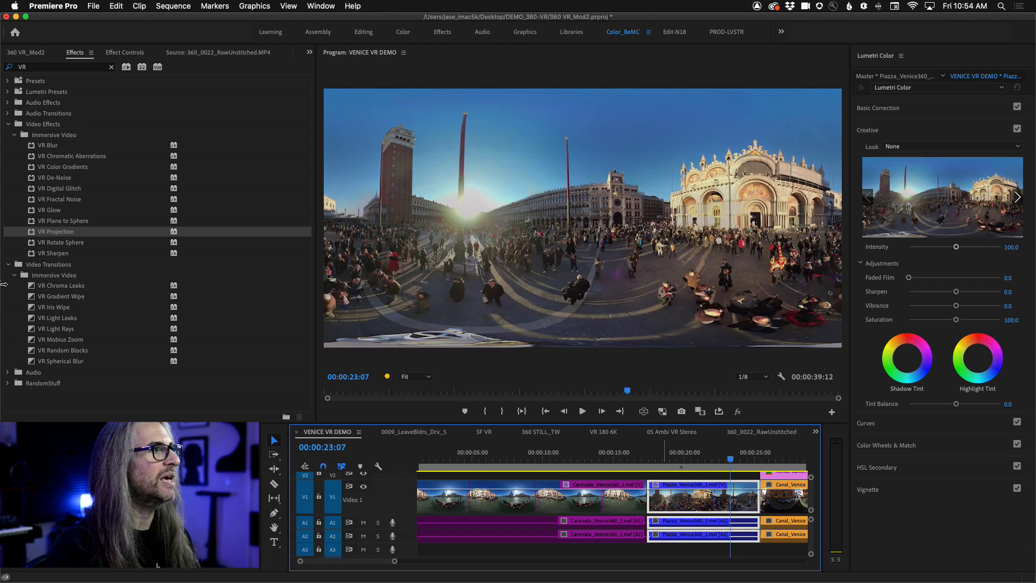
click(32, 189)
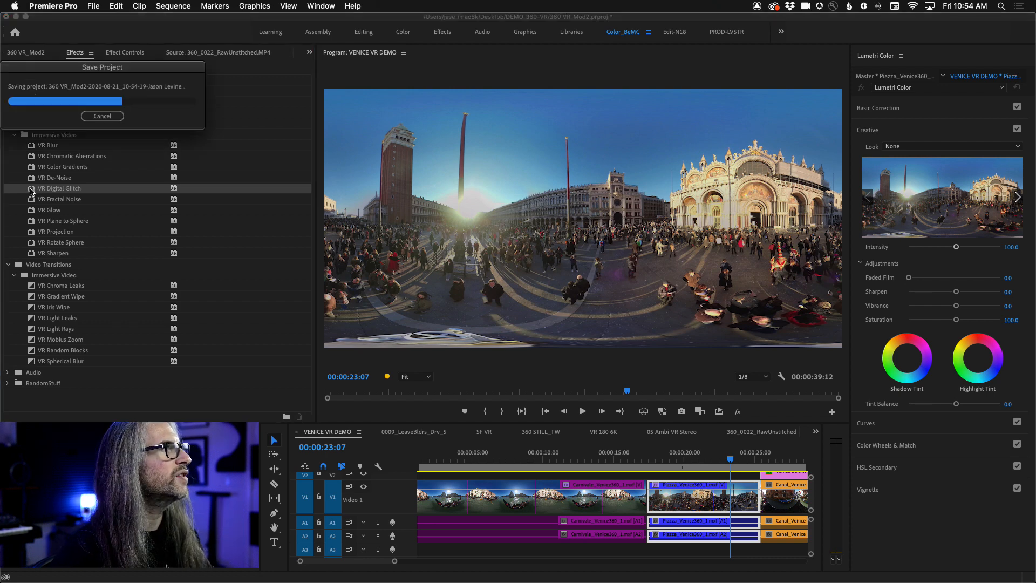
scroll(700, 510, right, 1)
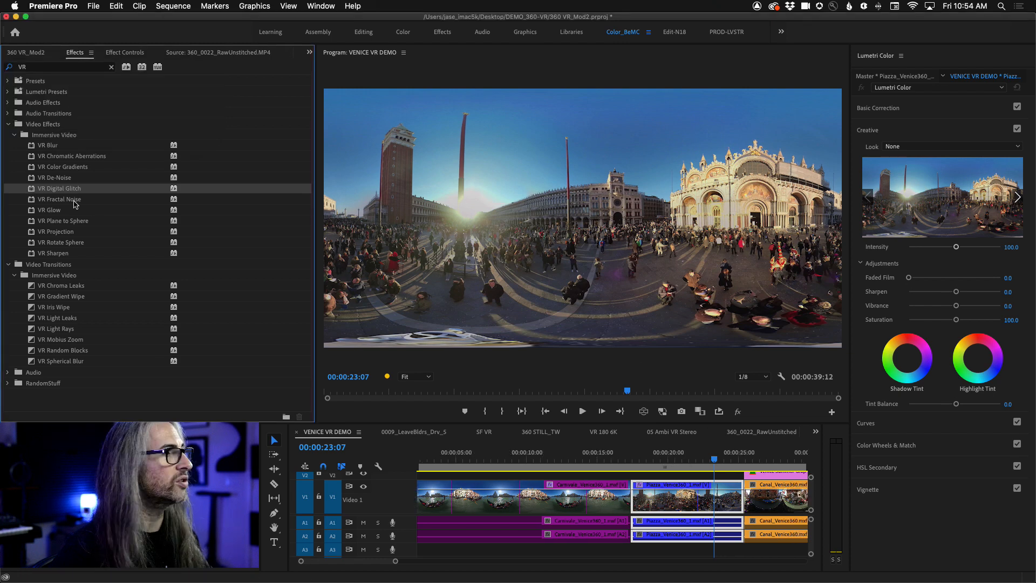
drag(33, 190, 658, 501)
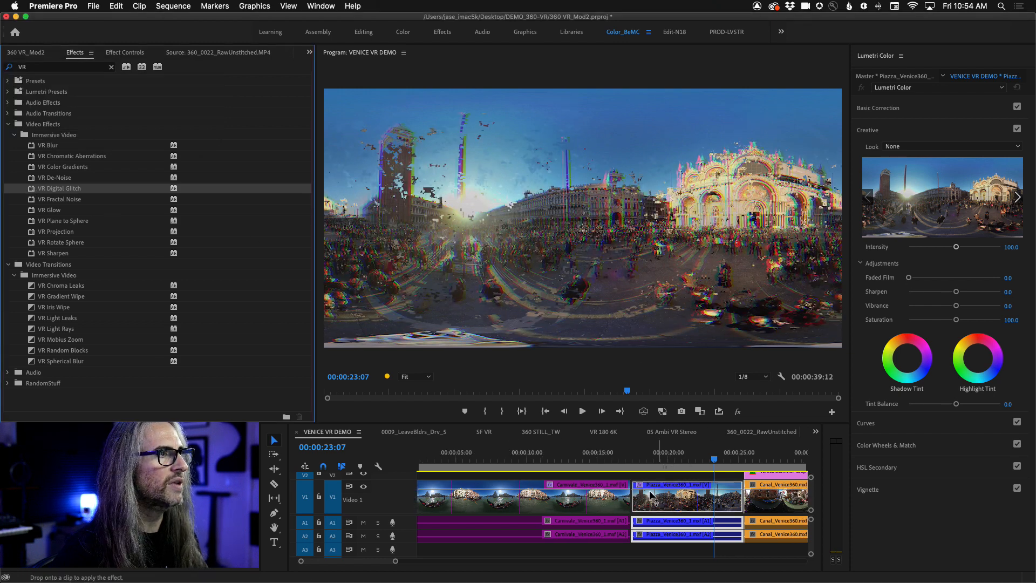
click(125, 52)
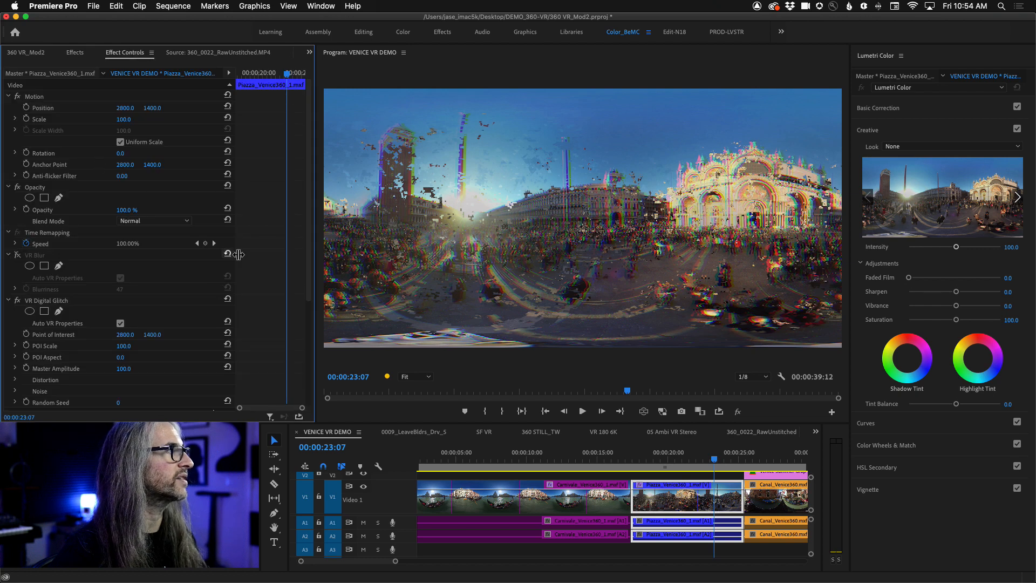
- View the glitched Piazza frame in a maximized Program monitor, then restore the normal layout
scroll(310, 228, down, 5)
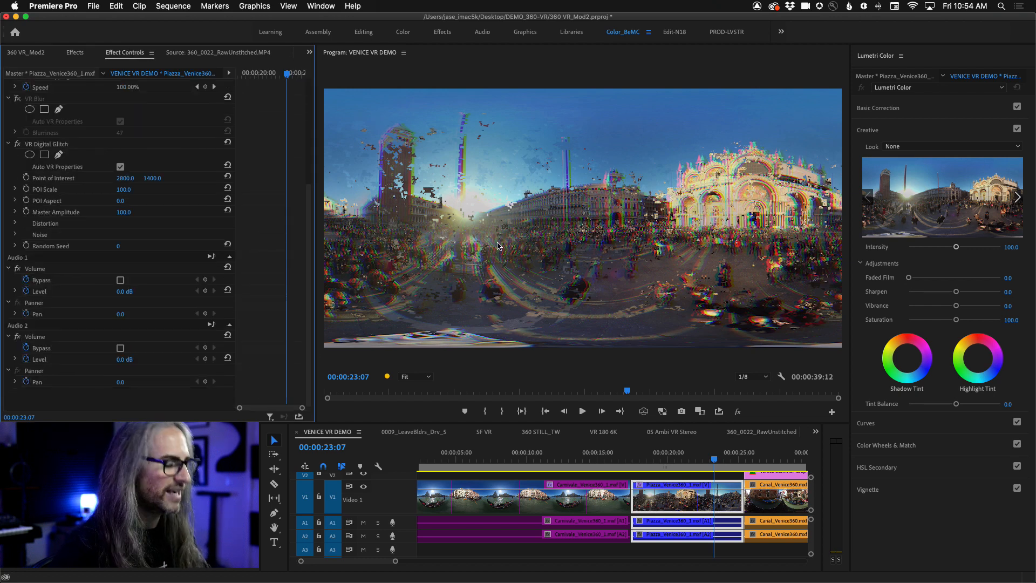
key(grave)
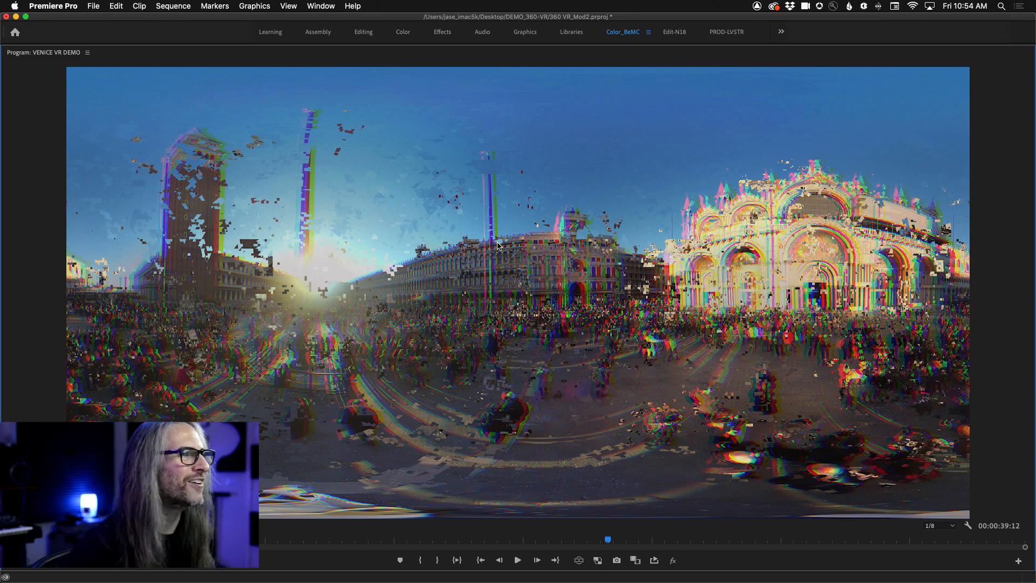
key(grave)
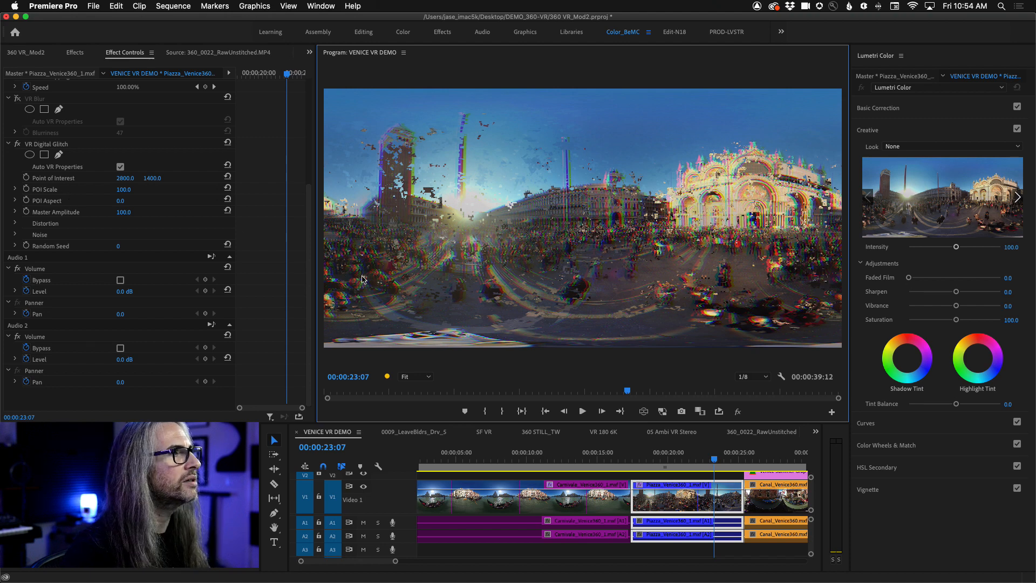
- Set the Master Amplitude of VR Digital Glitch on the Piazza clip to 97
click(123, 212)
text(0)
key(Return)
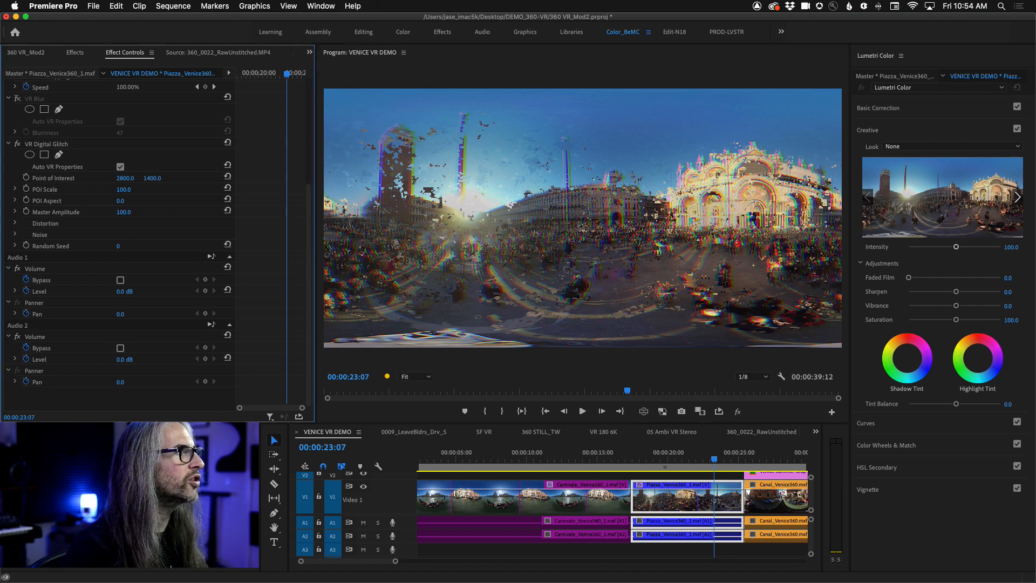
mouse_move(121, 212)
mouse_down()
mouse_move(174, 212)
mouse_move(126, 212)
mouse_up()
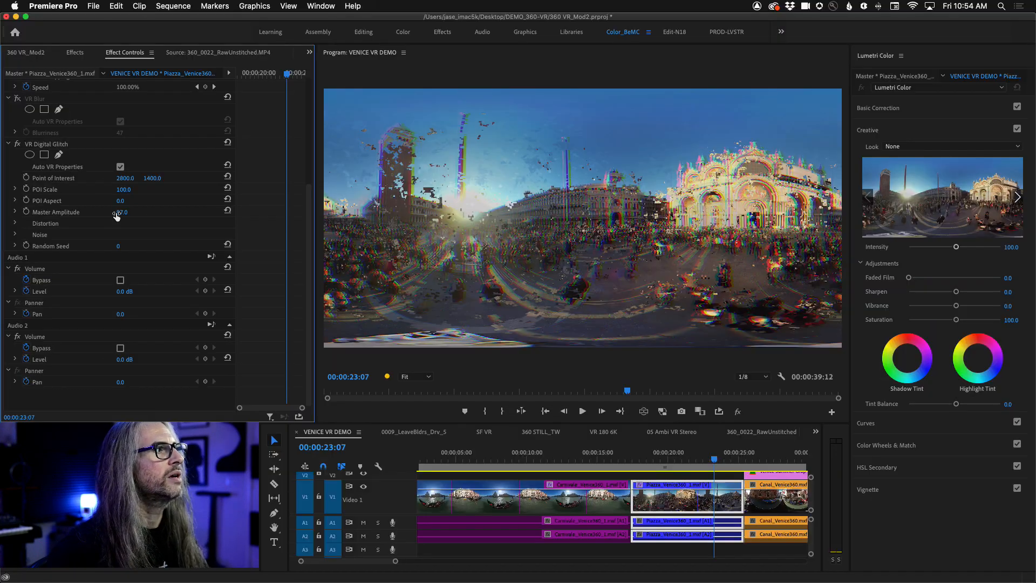
- Examine the Distortion and Noise parameters of VR Digital Glitch, including the Transform and Sub Settings groups and Random Seed
click(15, 224)
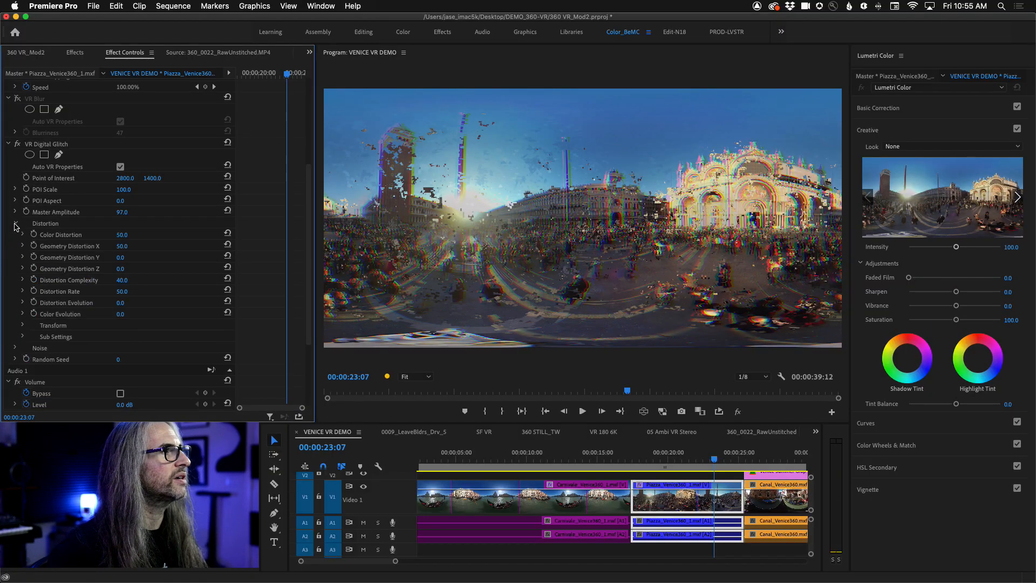
click(14, 348)
scroll(55, 195, down, 4)
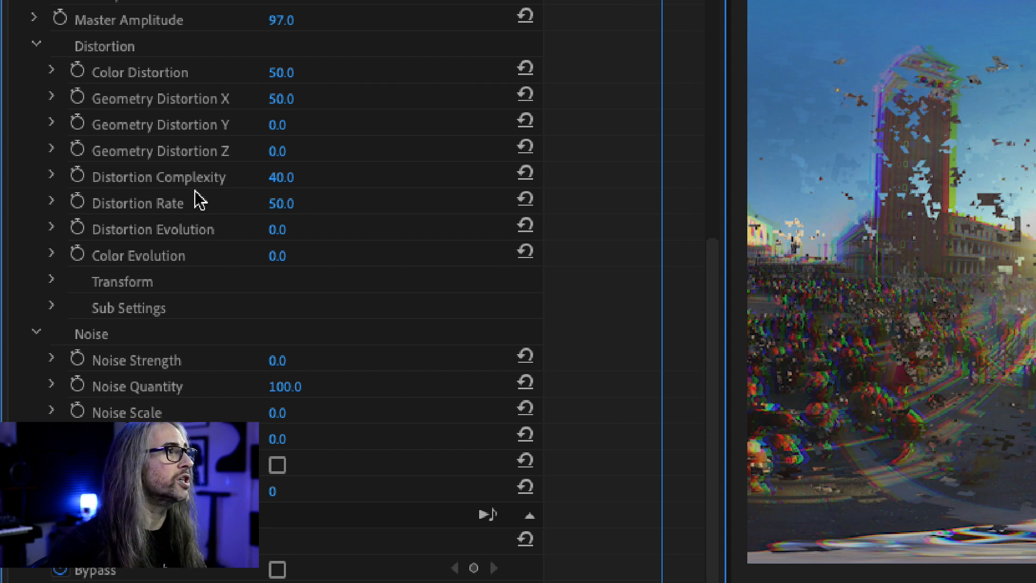
click(51, 280)
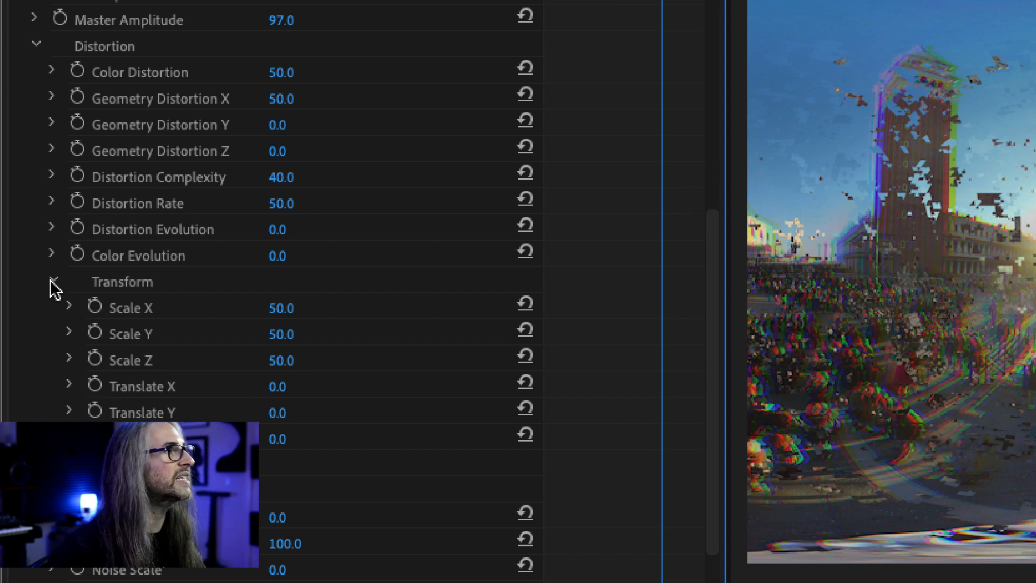
click(52, 282)
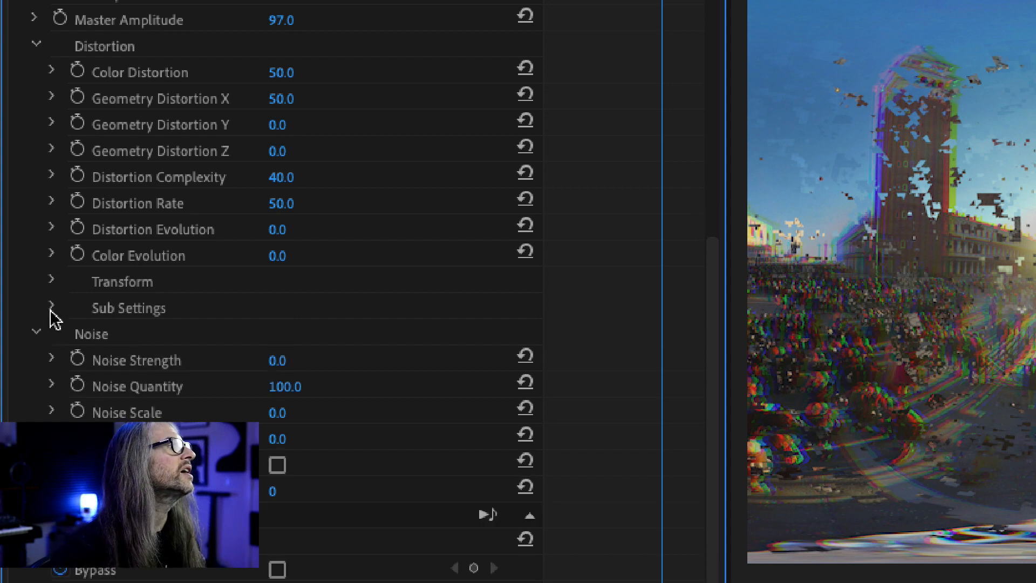
click(53, 308)
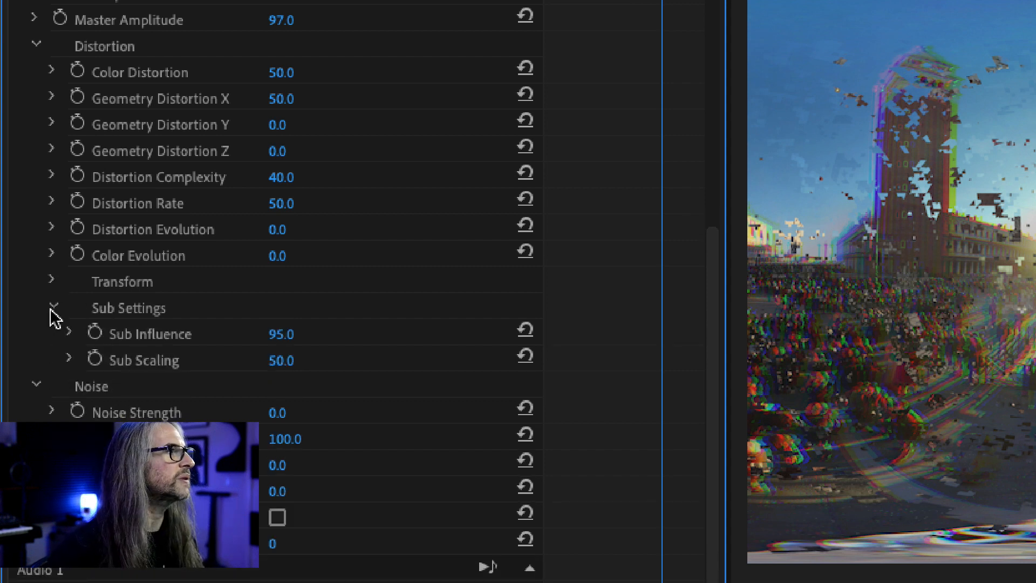
click(52, 308)
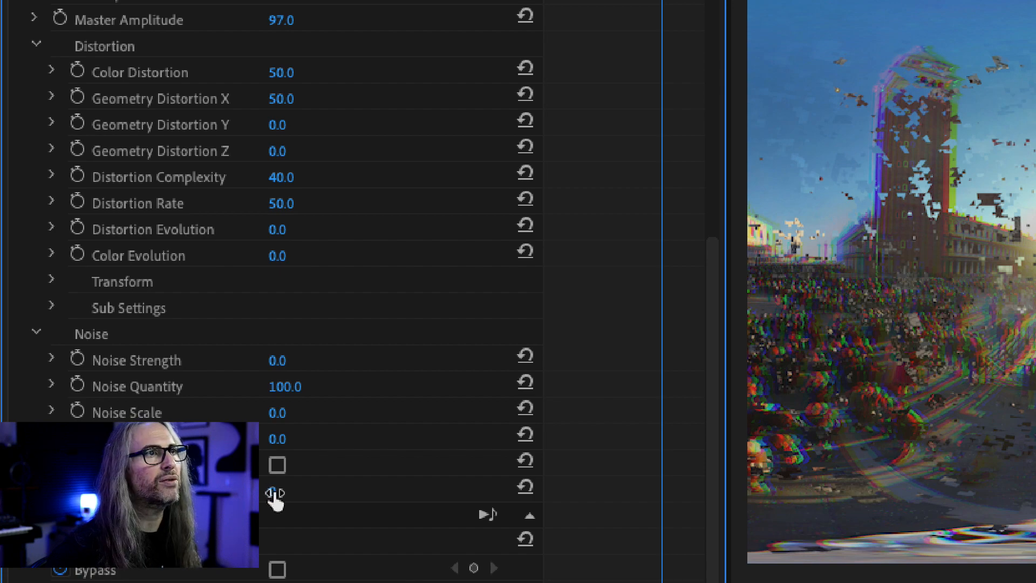
mouse_move(273, 491)
mouse_down()
mouse_move(299, 491)
mouse_move(273, 491)
mouse_up()
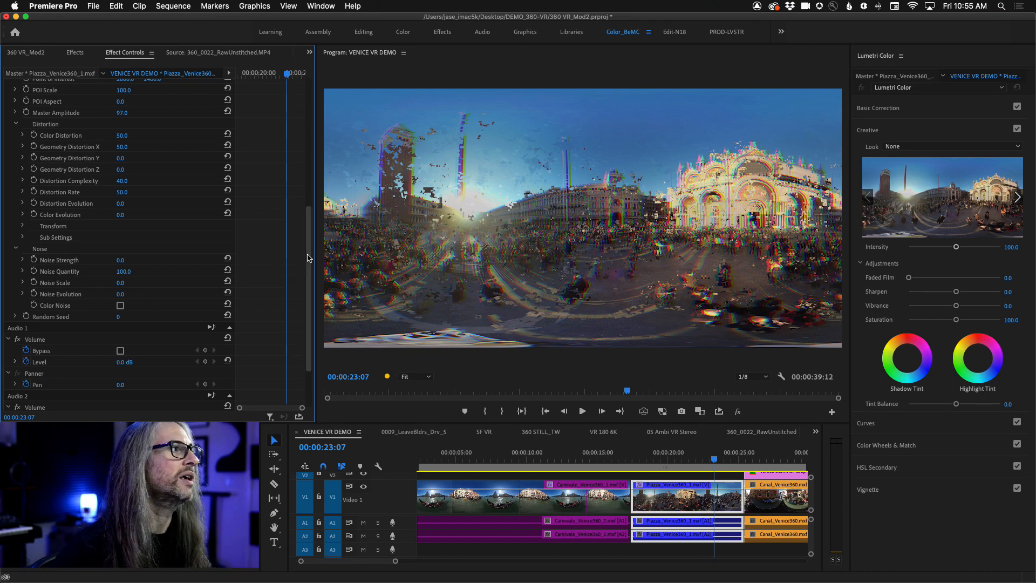
scroll(309, 211, up, 5)
scroll(311, 195, down, 1)
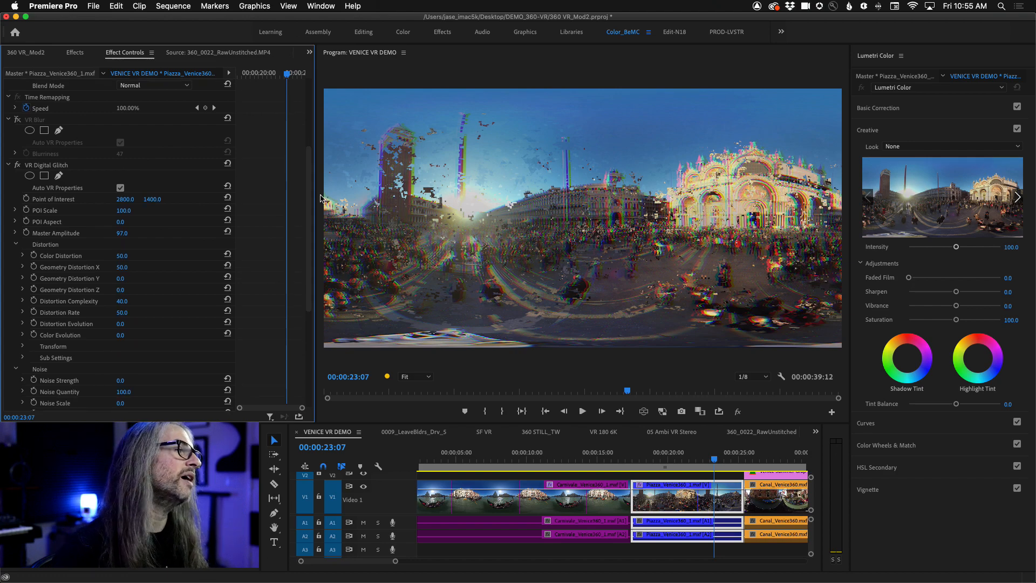
- Start keyframing the glitch's Master Amplitude at 97 with the playhead on 00:00:17:10, the first frame of the Piazza clip
click(719, 463)
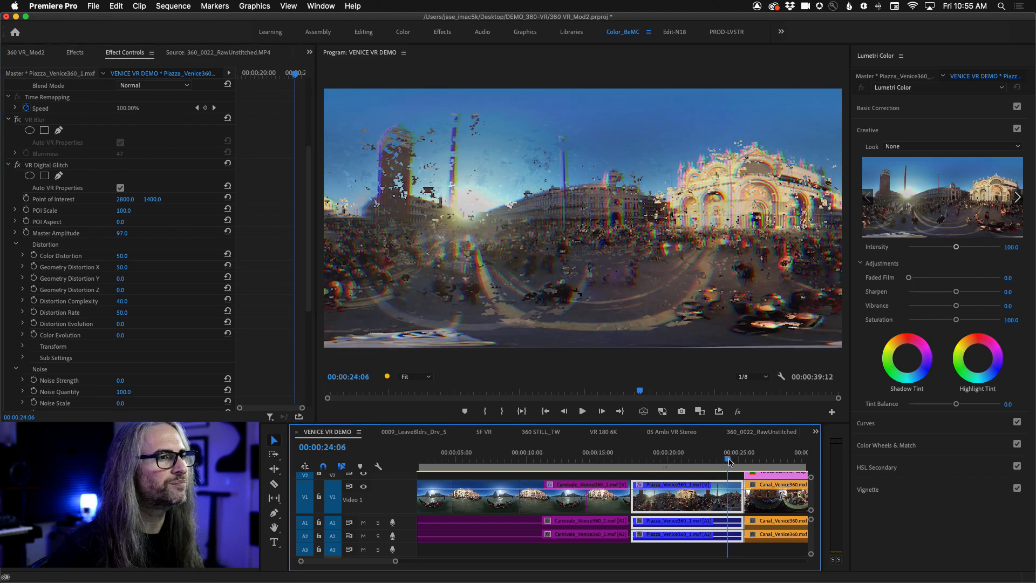
drag(719, 463, 634, 463)
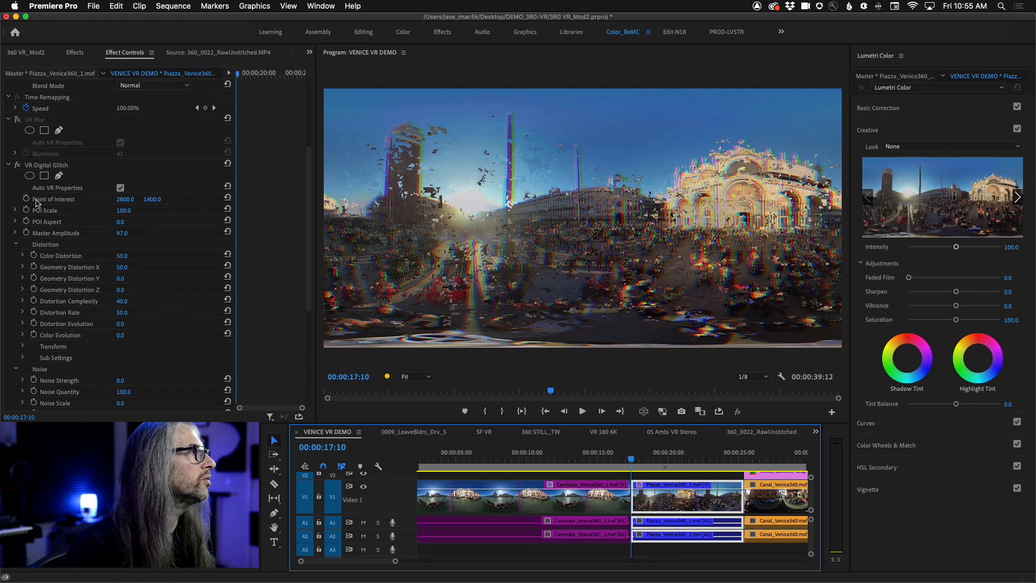
click(26, 233)
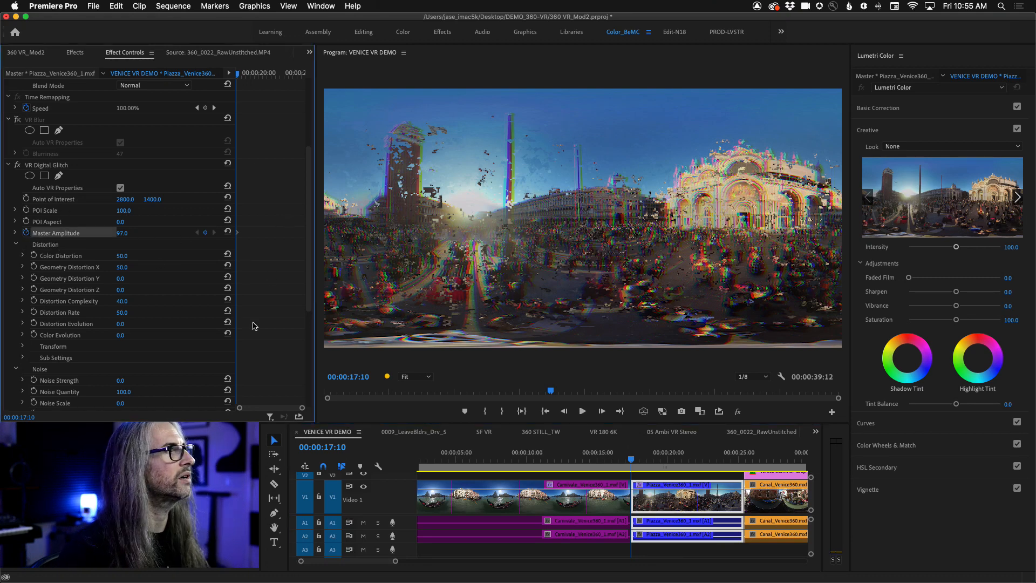
- Add a second Master Amplitude keyframe with a value of 1 at 00:00:19:08
drag(634, 460, 661, 461)
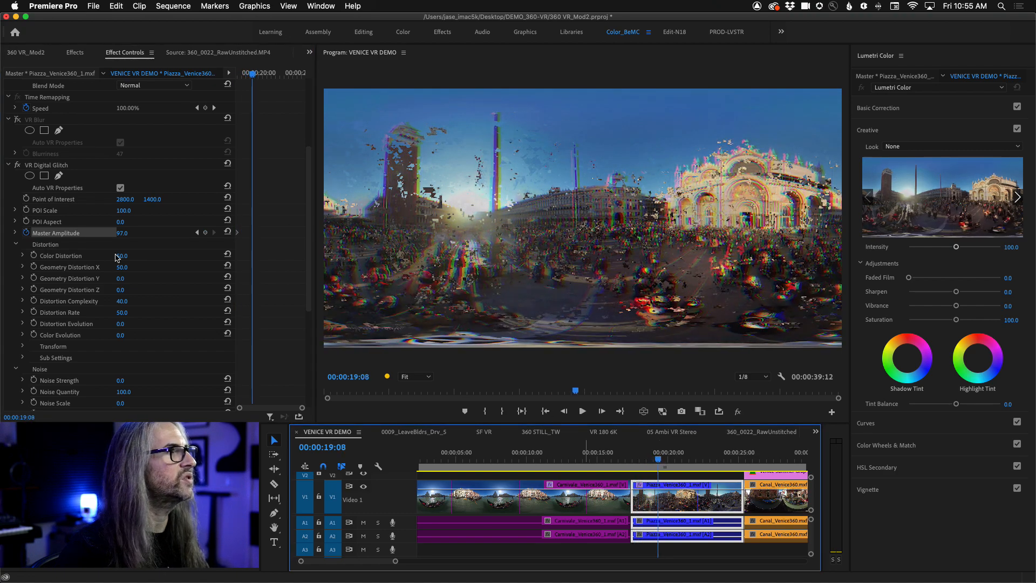
click(124, 233)
text(1)
key(Return)
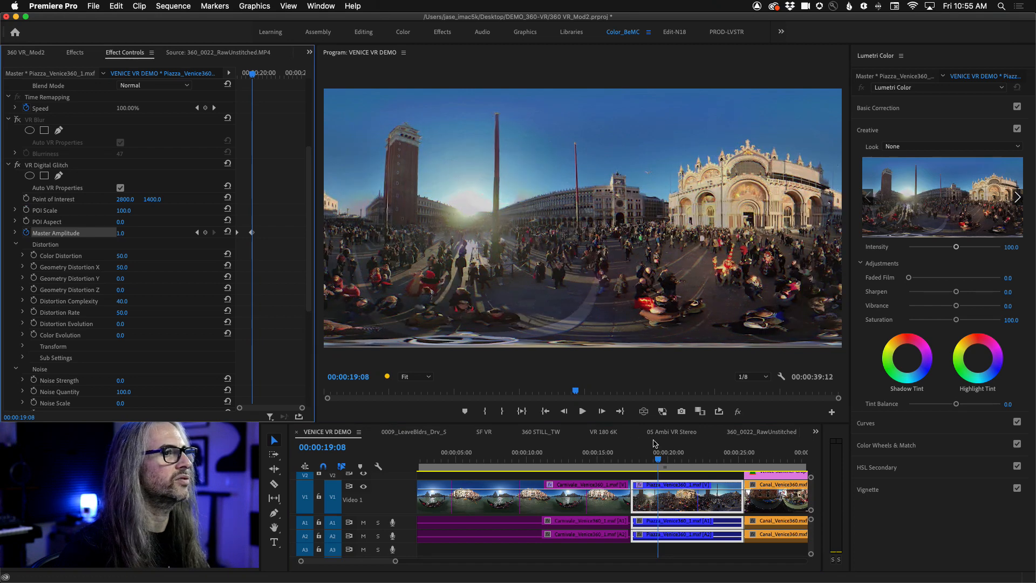
- Add the VR Light Rays transition to the cut between the Carnivale and Piazza clips
drag(664, 458, 614, 460)
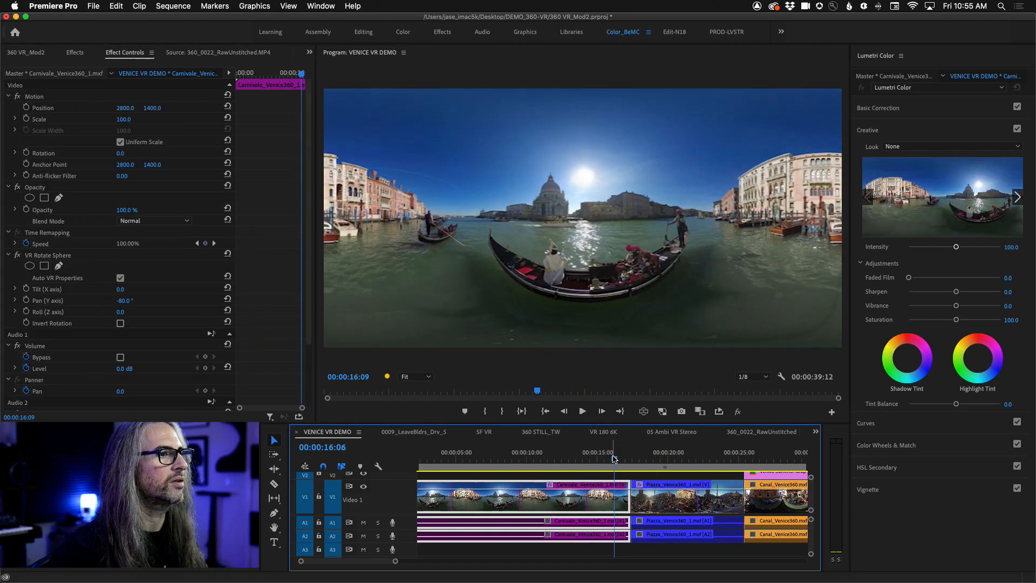
click(75, 53)
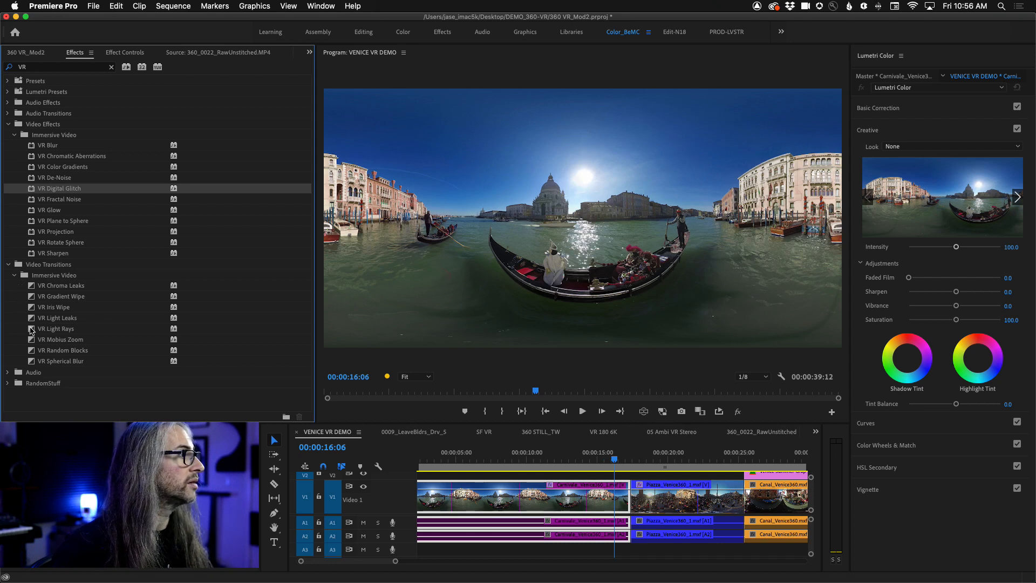
drag(31, 331, 38, 333)
drag(612, 497, 632, 509)
- Shorten the VR Light Rays transition to a duration of 10 frames
click(611, 461)
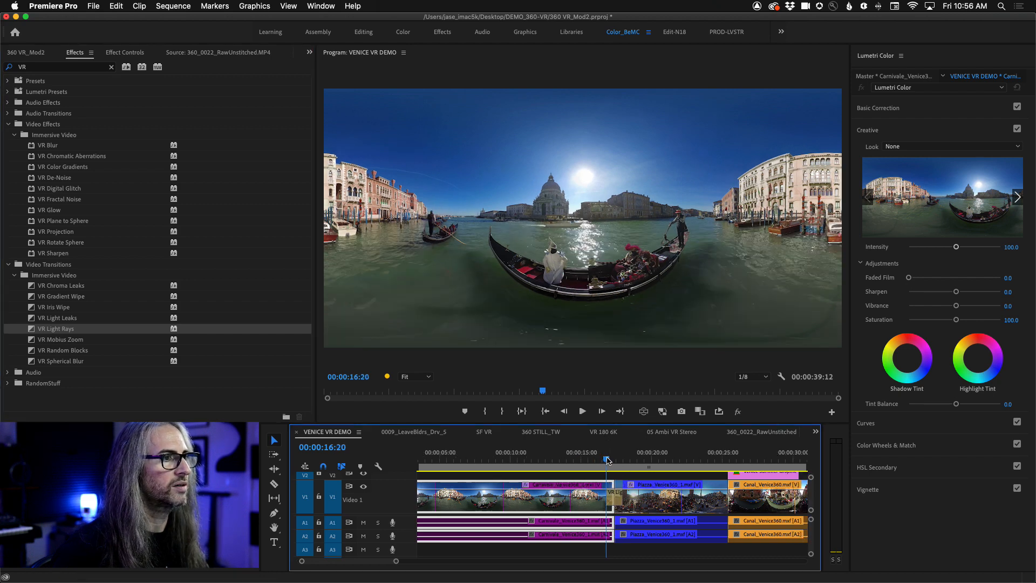
drag(611, 462, 612, 461)
key(equal)
key(equal)
key(equal)
key(equal)
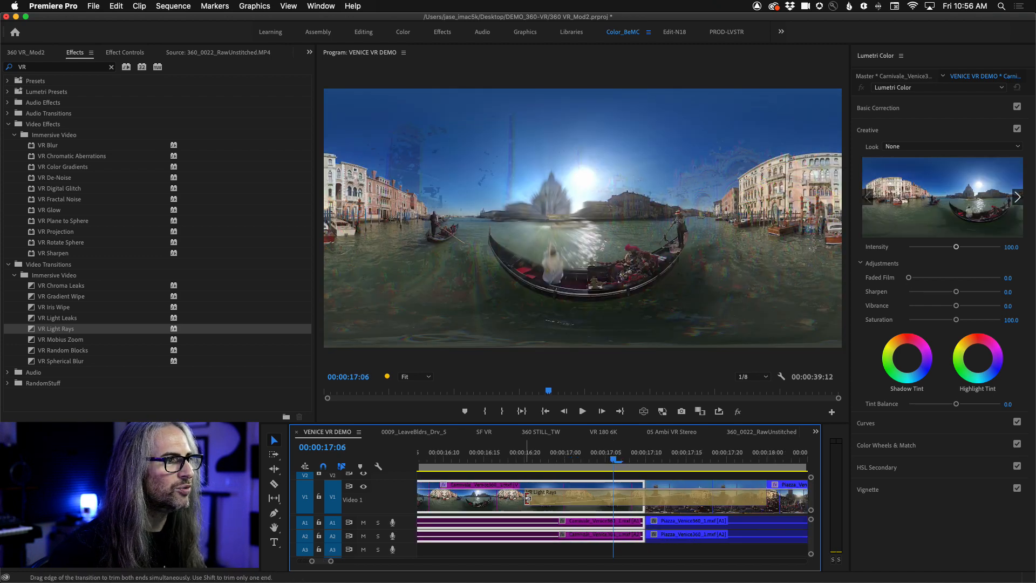
drag(526, 500, 605, 500)
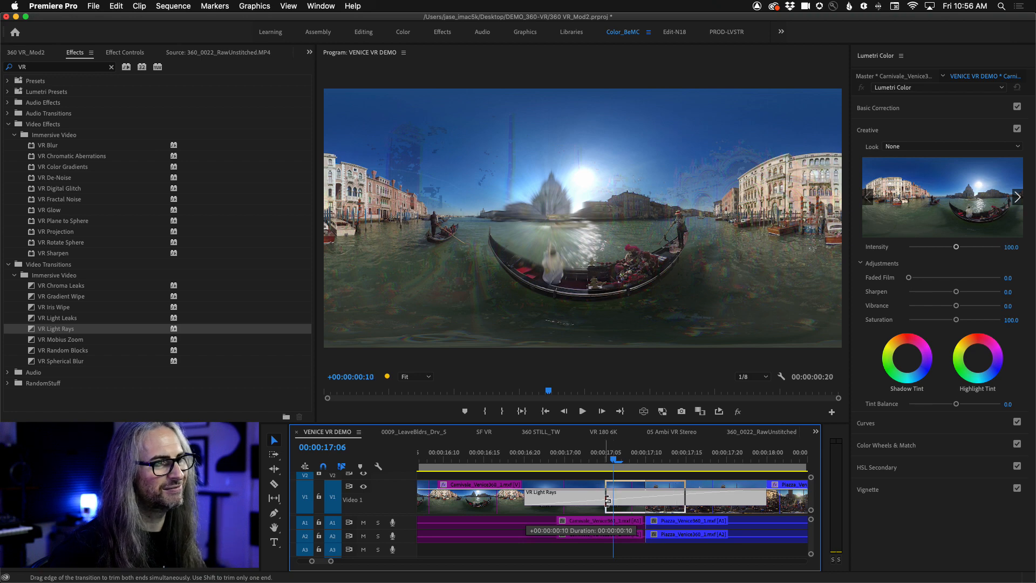
- Set the playback resolution to 1/2 and play from 00:00:16:21 through the Light Rays transition and the glitch
drag(608, 464, 531, 468)
key(minus)
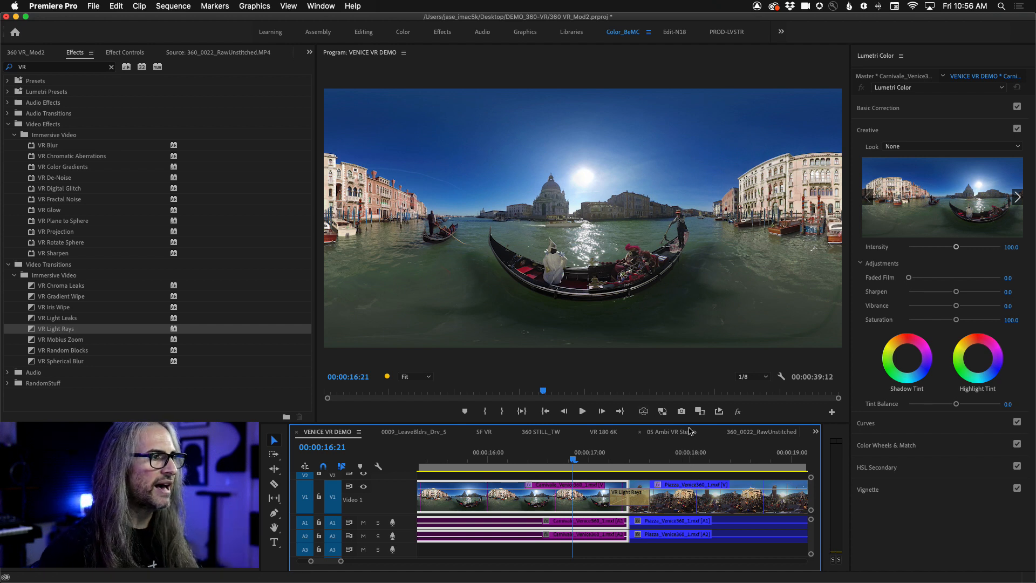
click(752, 377)
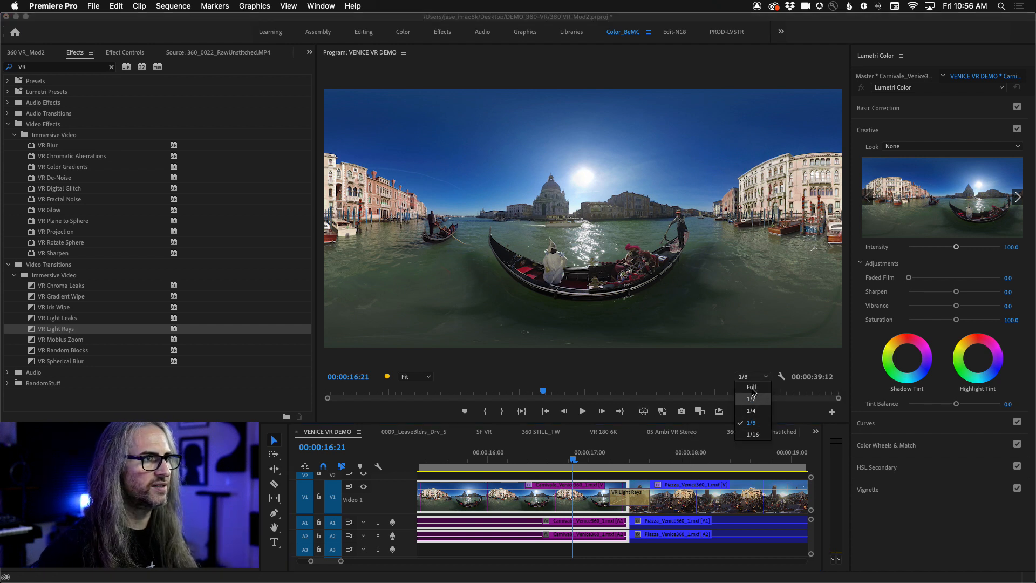
click(751, 399)
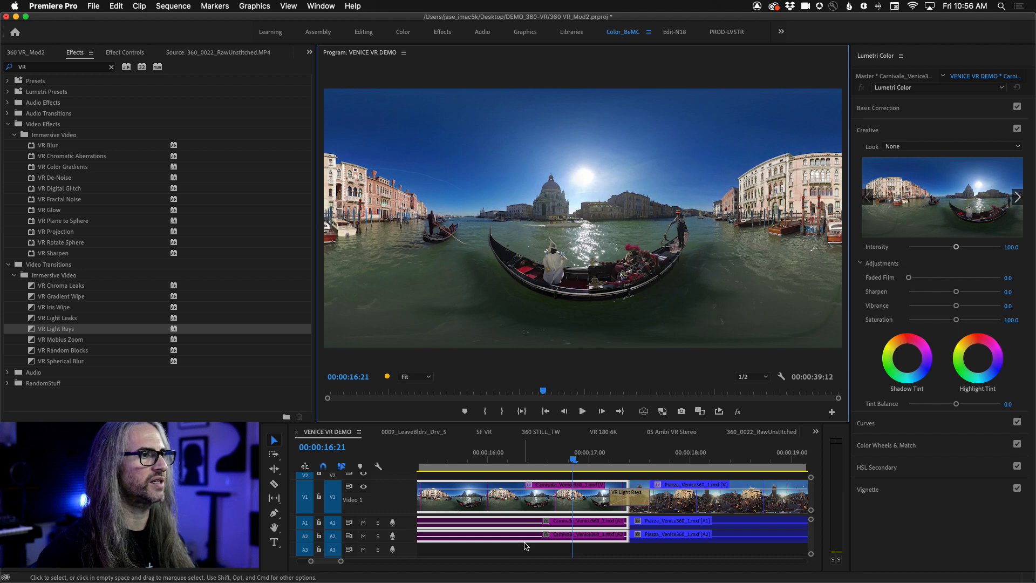
key(space)
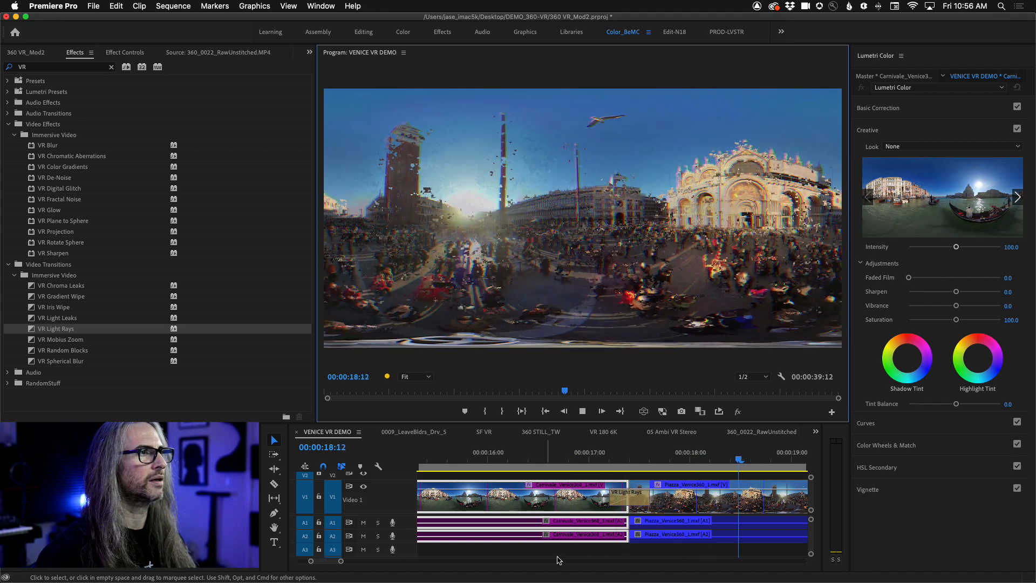
key(space)
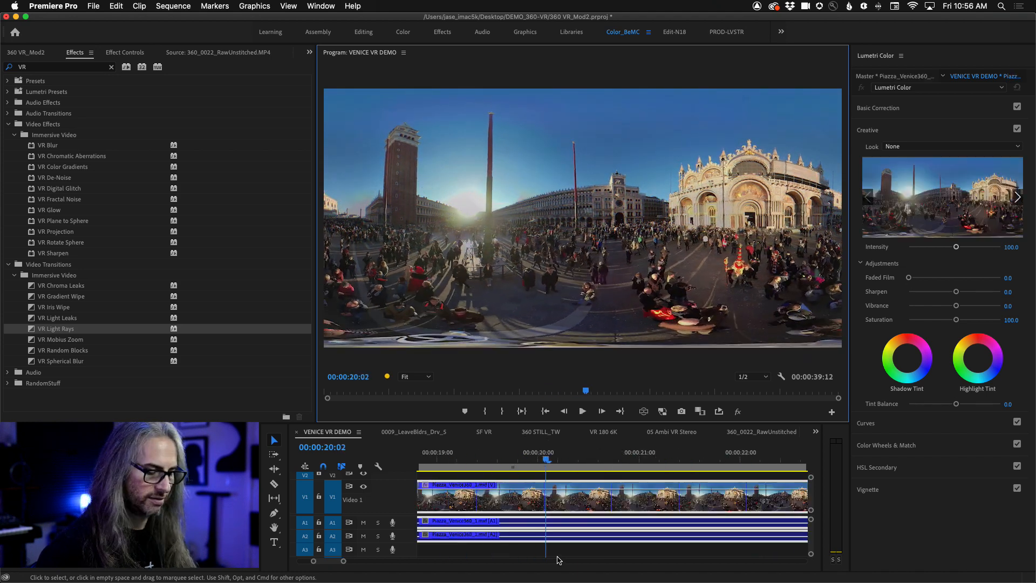
- Run back to 00:00:16:12 and replay the transition into the glitched Piazza clip, stopping at 00:00:18:08
key(j)
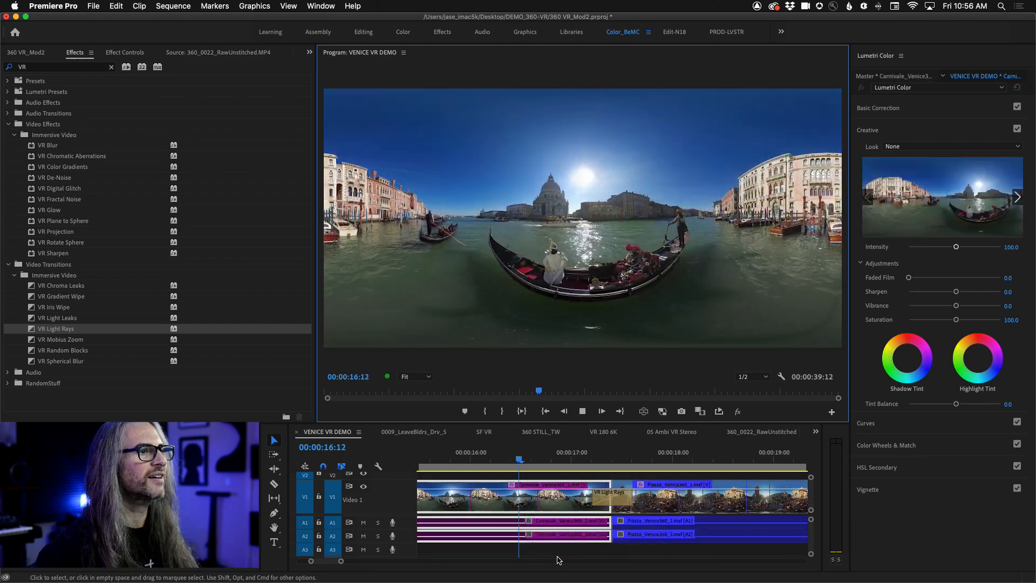
key(l)
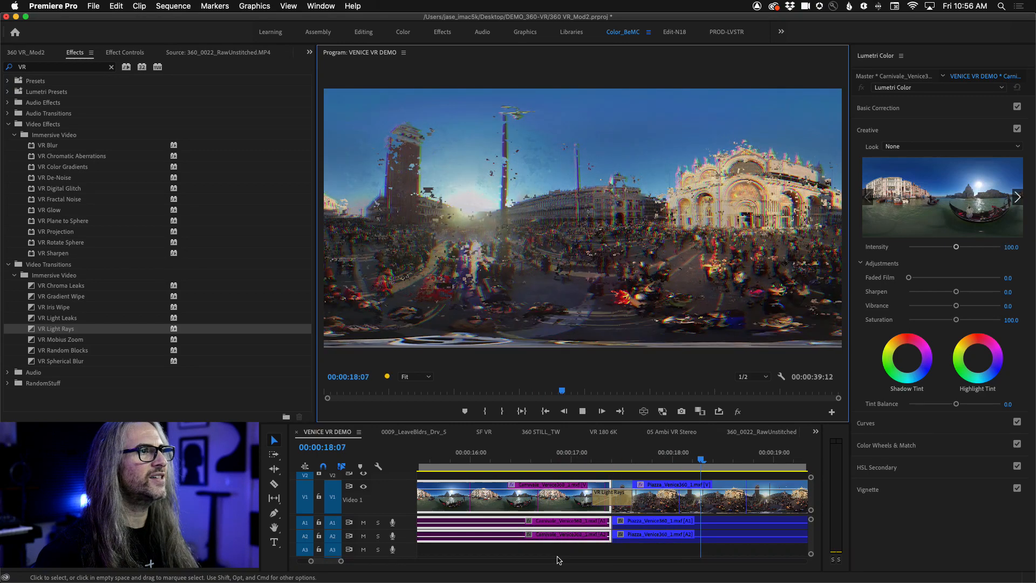
key(k)
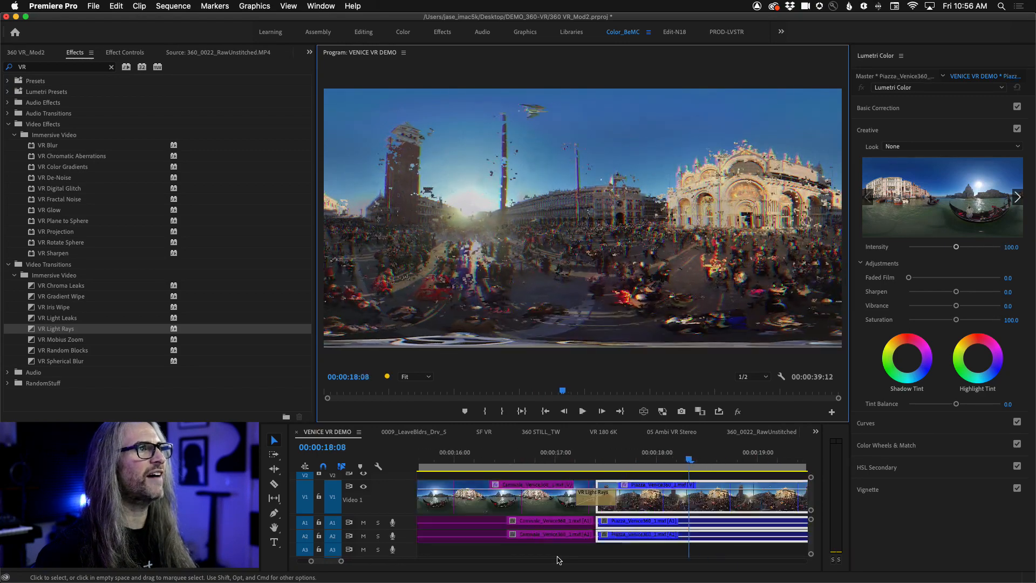
- Scrub through the glitched start of the Piazza clip to 00:00:18:18 and turn on VR view
click(670, 461)
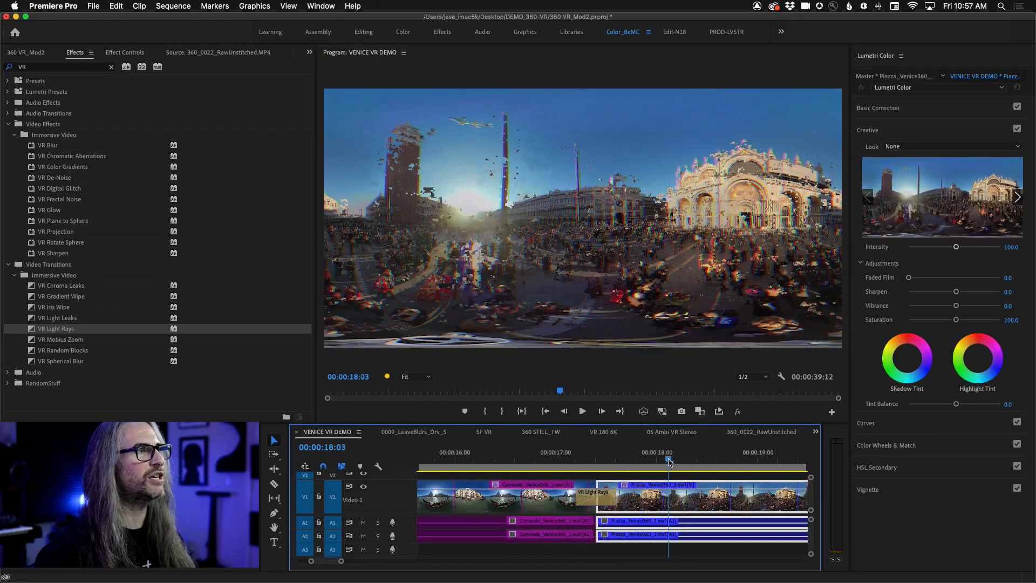
mouse_move(669, 462)
mouse_down()
mouse_move(616, 461)
mouse_move(652, 462)
mouse_up()
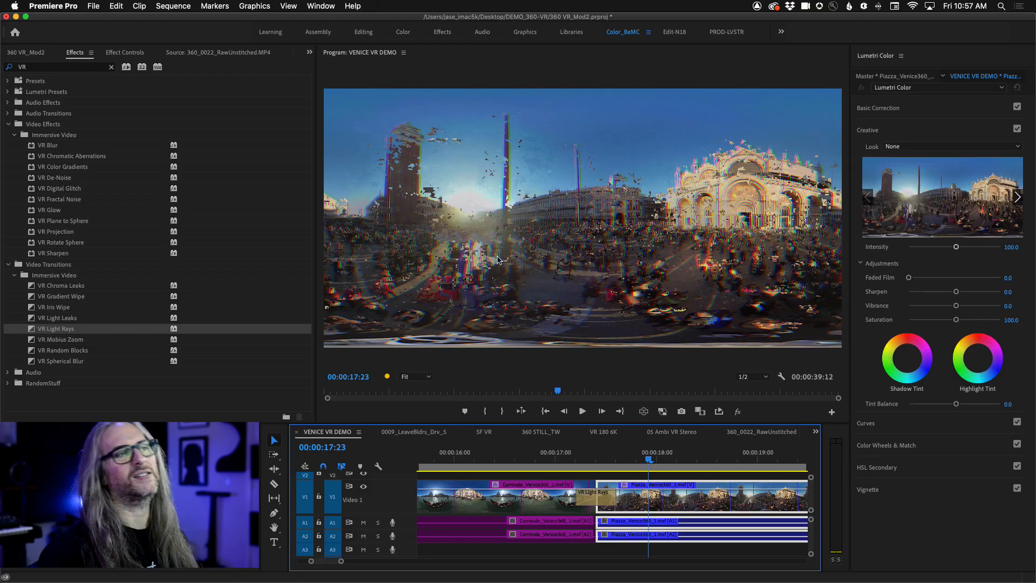
drag(647, 462, 635, 443)
key(space)
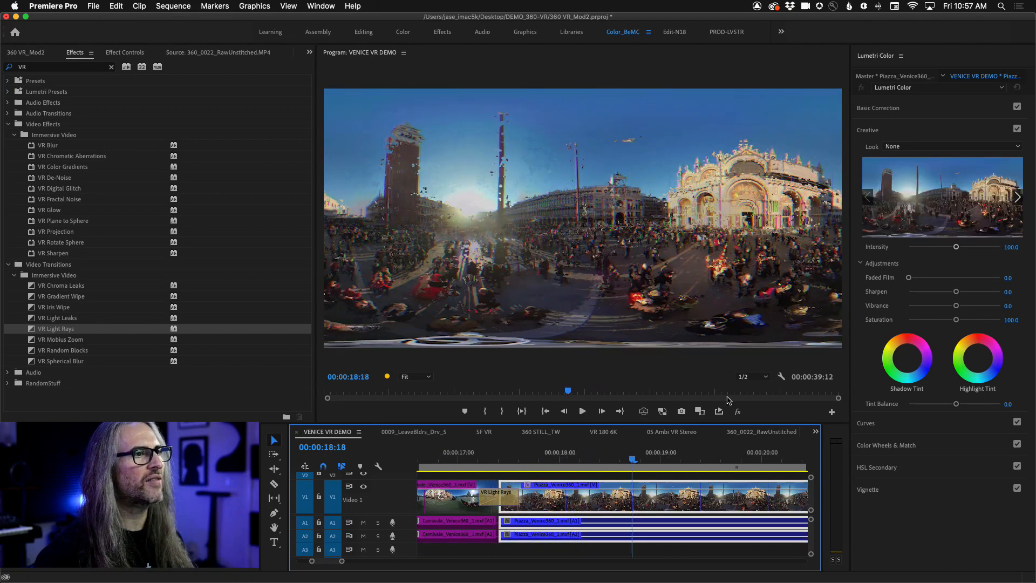
click(643, 412)
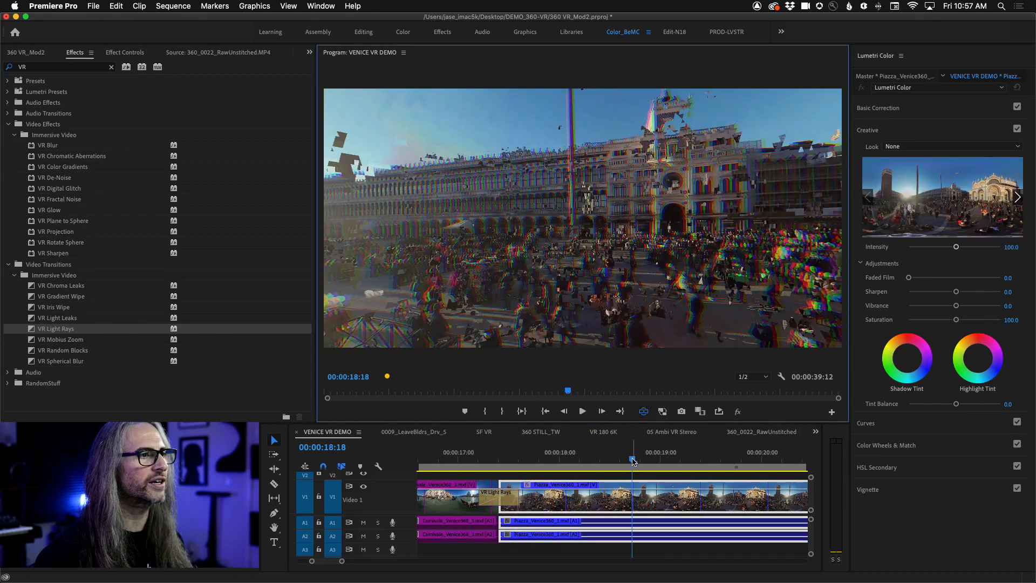
- Park the playhead at 00:00:17:11 in the Light Rays transition and look around the glitched frame in VR view
drag(633, 454, 503, 461)
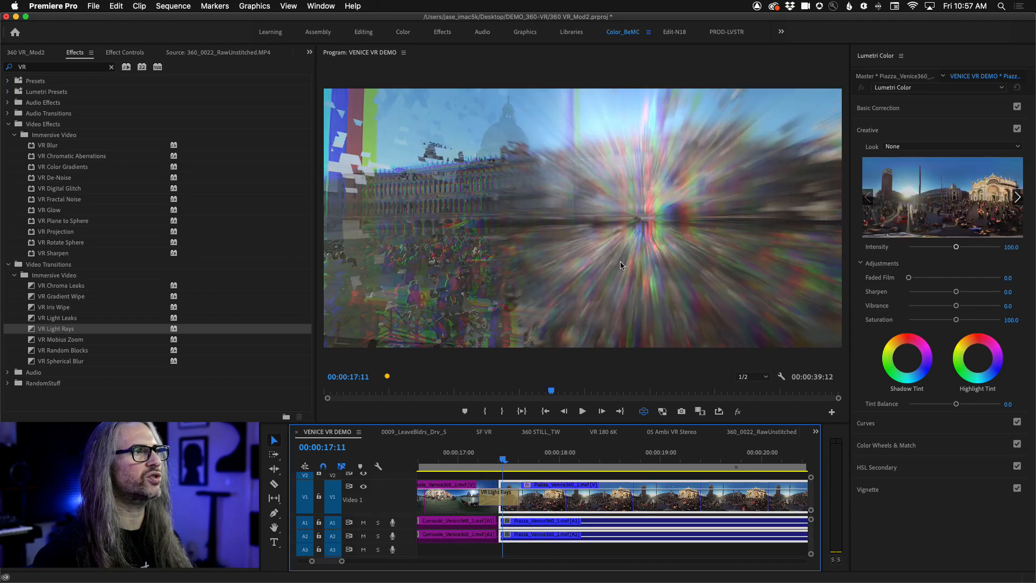
drag(650, 295, 616, 245)
drag(487, 353, 432, 323)
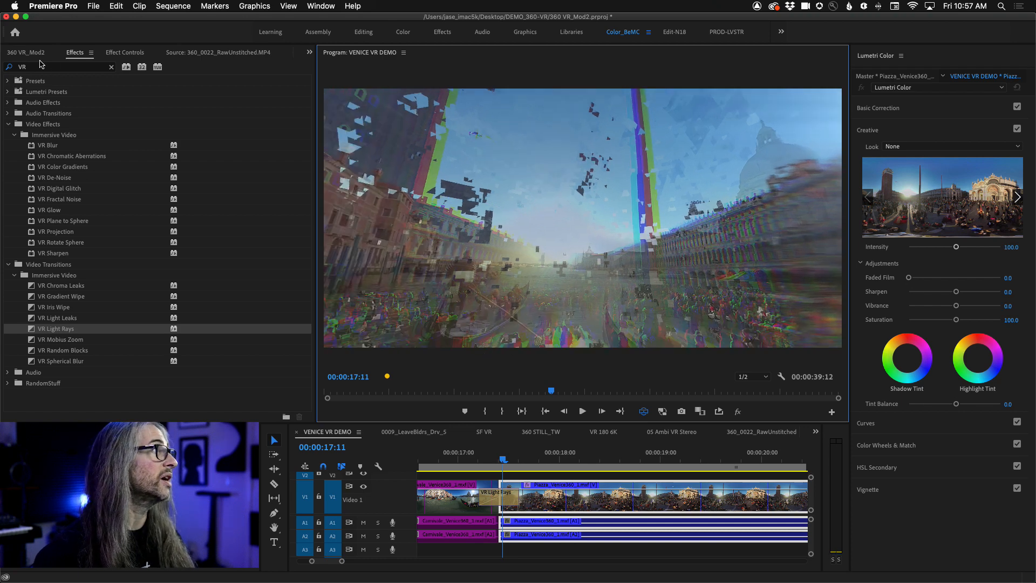
- Turn off VR view and bring up the Piazza clip's VR Digital Glitch settings down to Random Seed
click(117, 54)
click(644, 412)
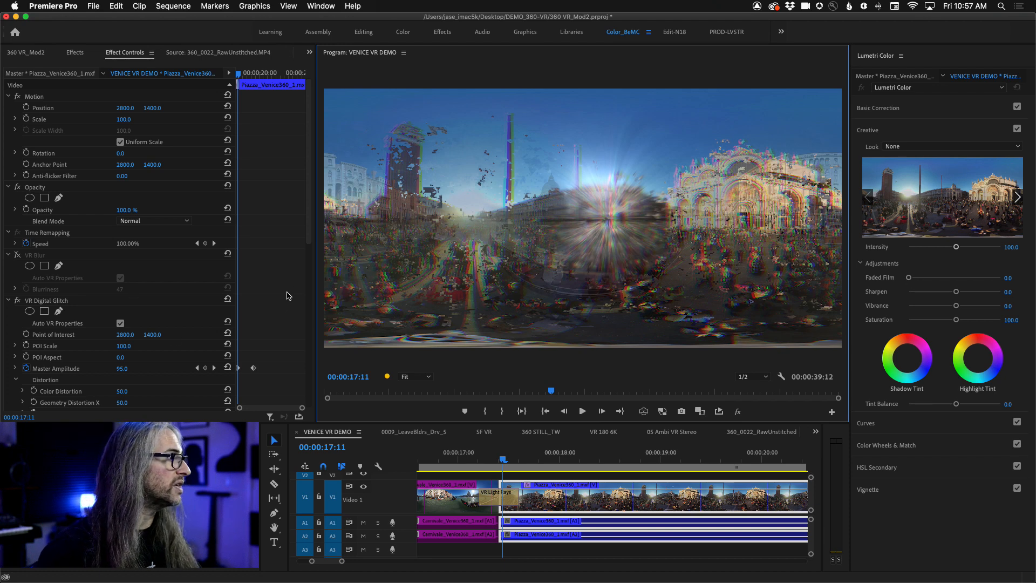
drag(310, 253, 316, 320)
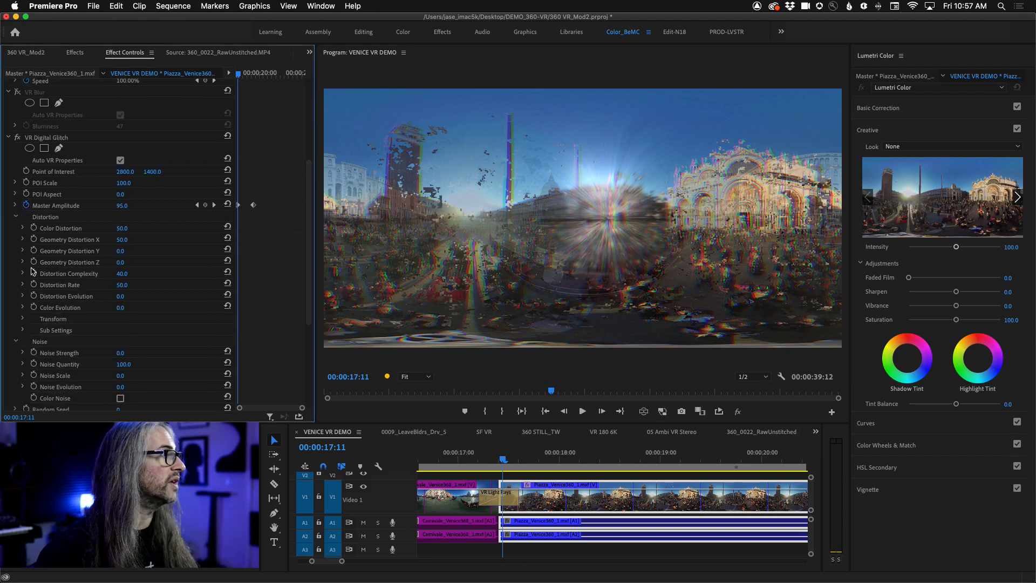
drag(310, 264, 310, 345)
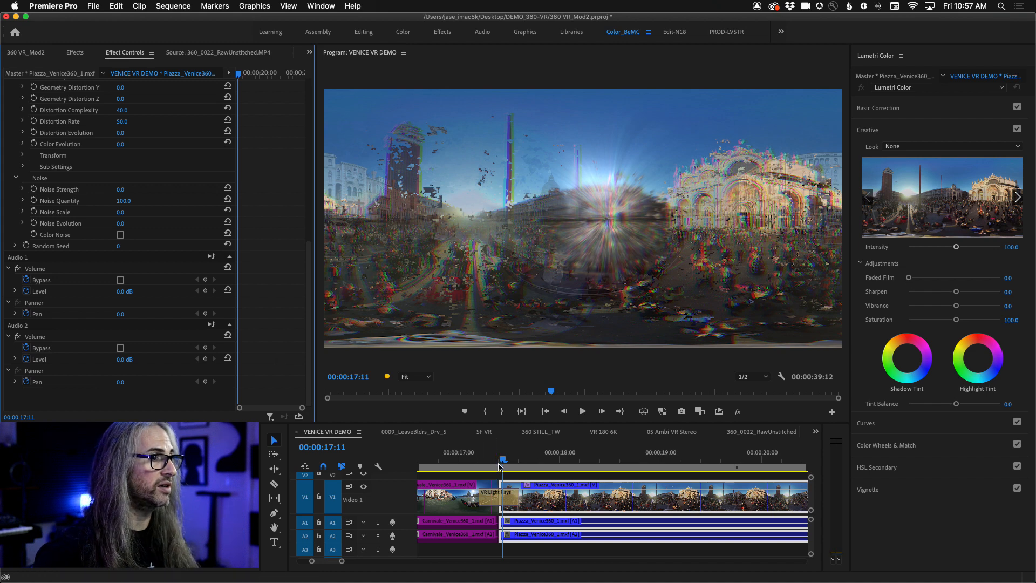
- Keyframe the VR Digital Glitch Random Seed from 12 at 00:00:17:10 to 0 at 00:00:19:05
drag(503, 461, 507, 463)
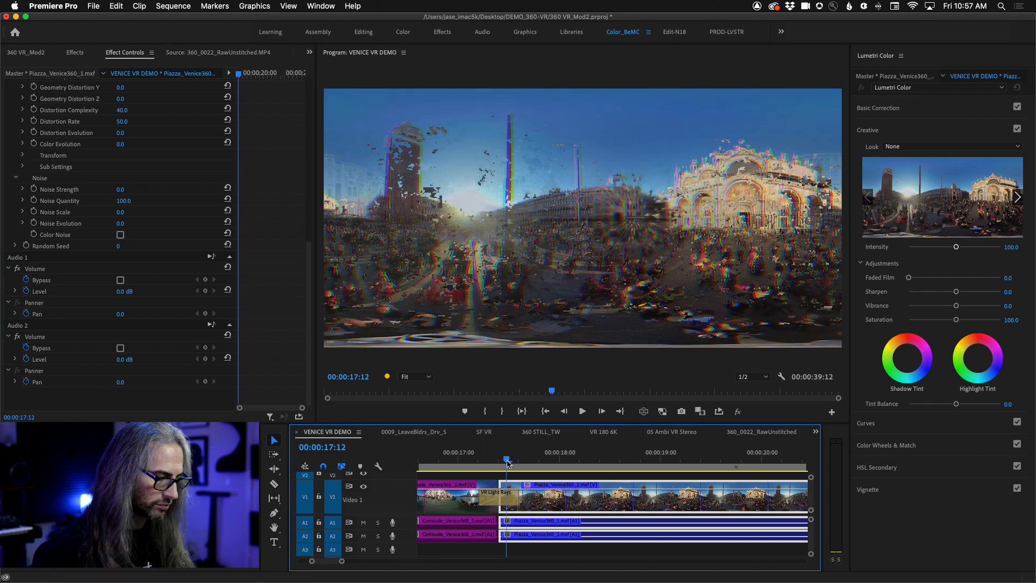
key(Left)
key(Left)
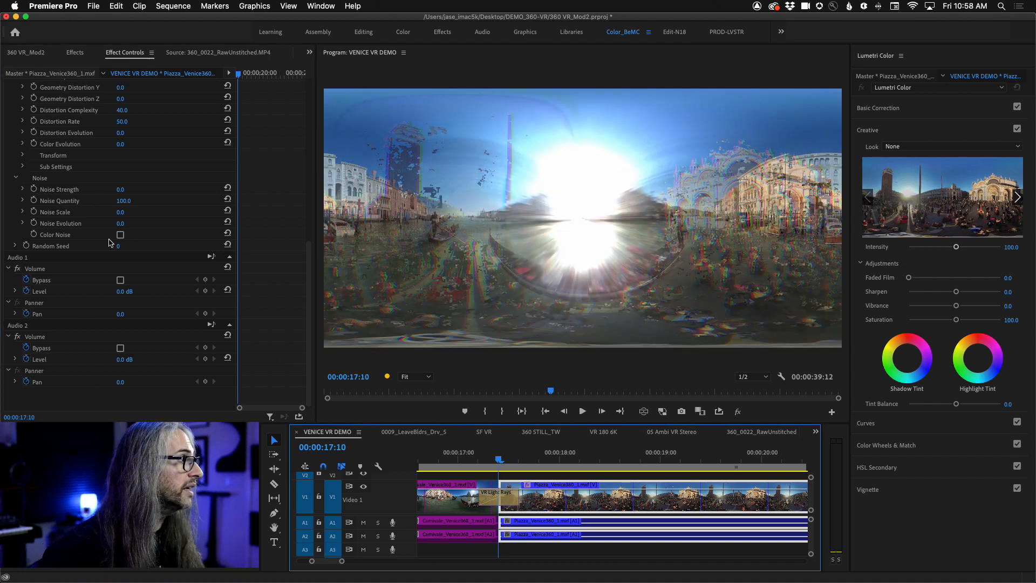
drag(117, 249, 132, 246)
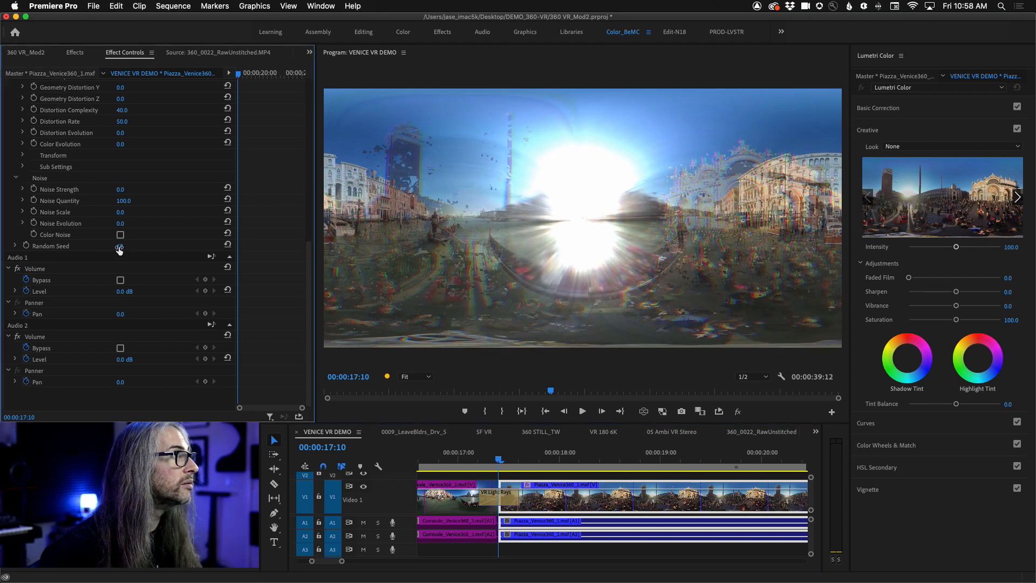
key(Return)
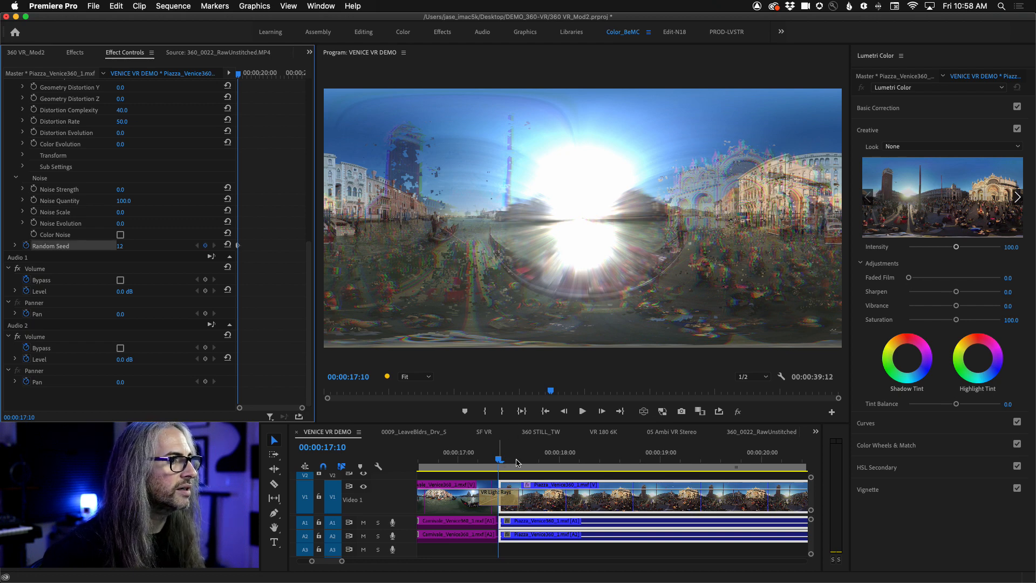
drag(517, 463, 681, 456)
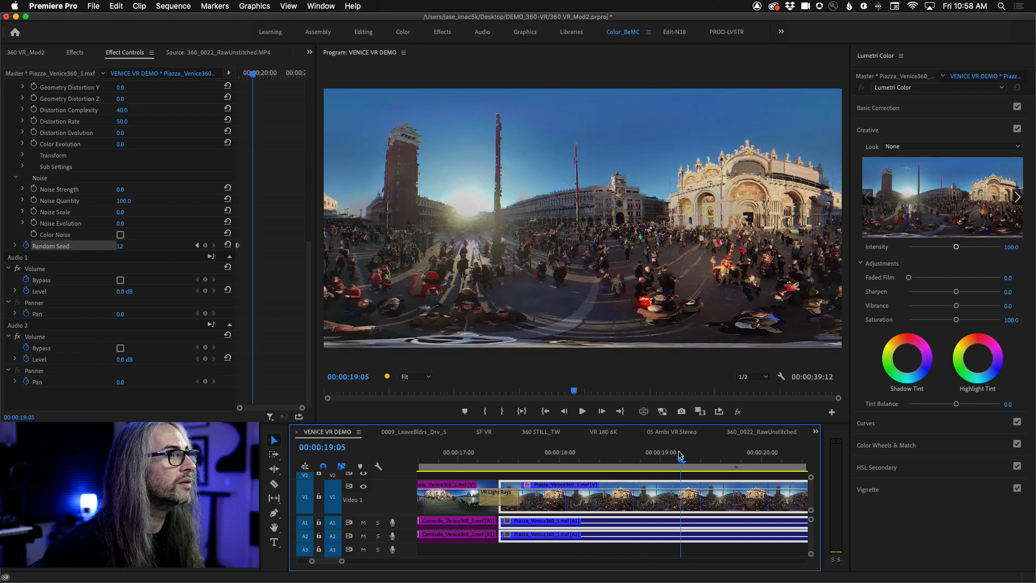
drag(119, 247, 112, 247)
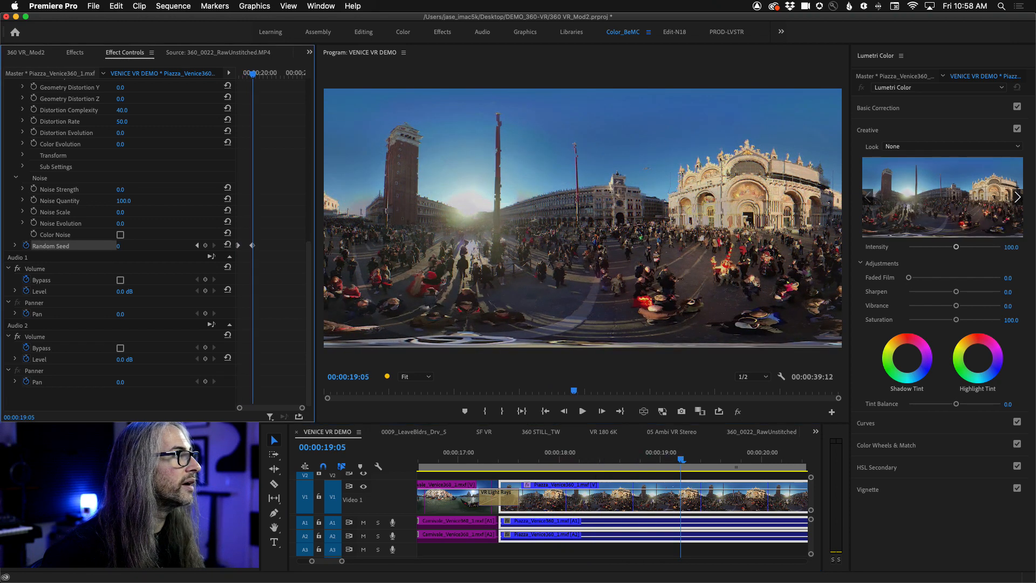
- Return the playhead to 00:00:17:11 and delete the VR Light Rays transition at the start of the Piazza clip
drag(680, 459, 503, 470)
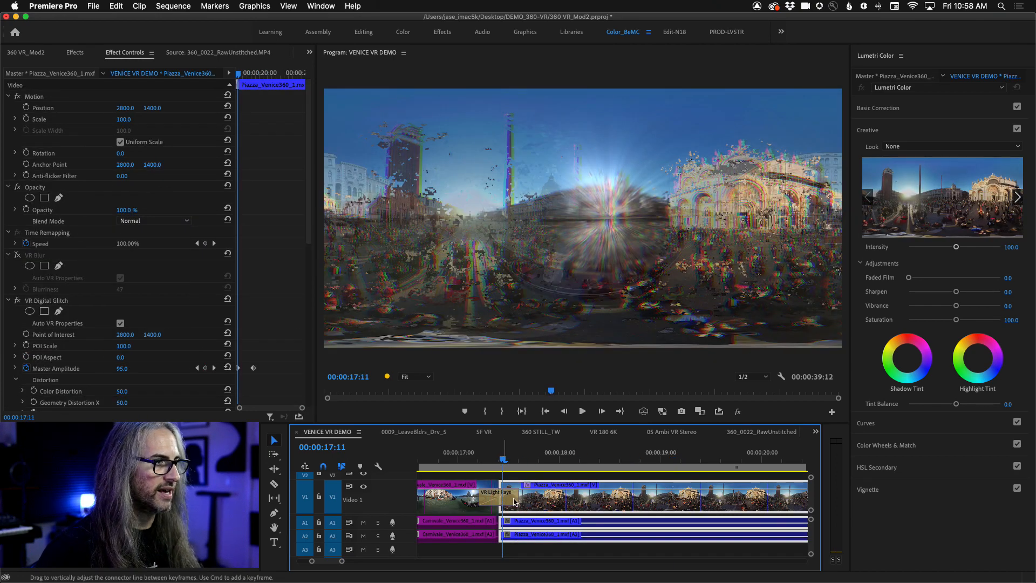
click(509, 498)
key(Delete)
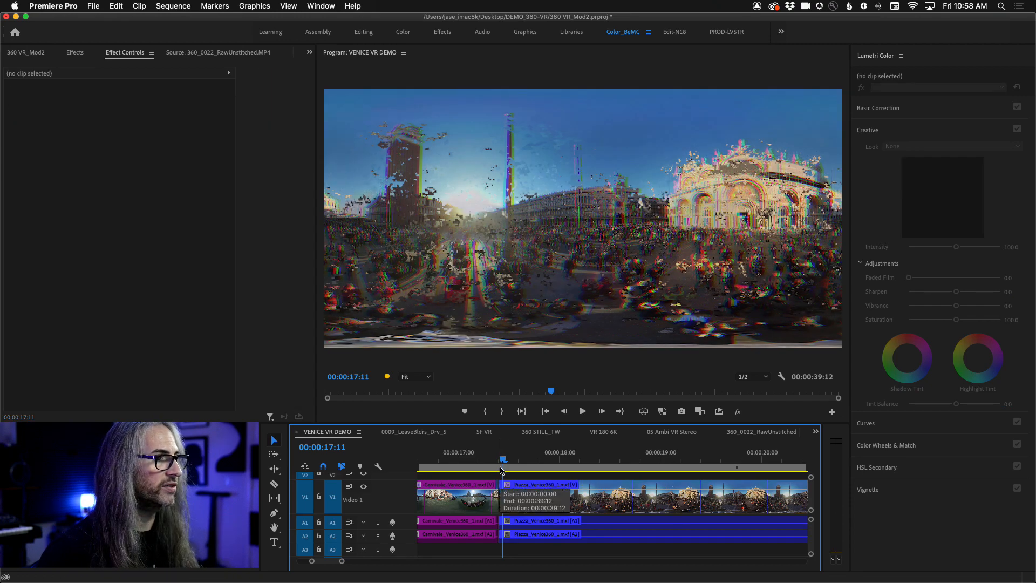
- Select the Piazza clip and replay its glitched opening several times from about 00:00:17:11, stopping at 00:00:19:18
click(498, 458)
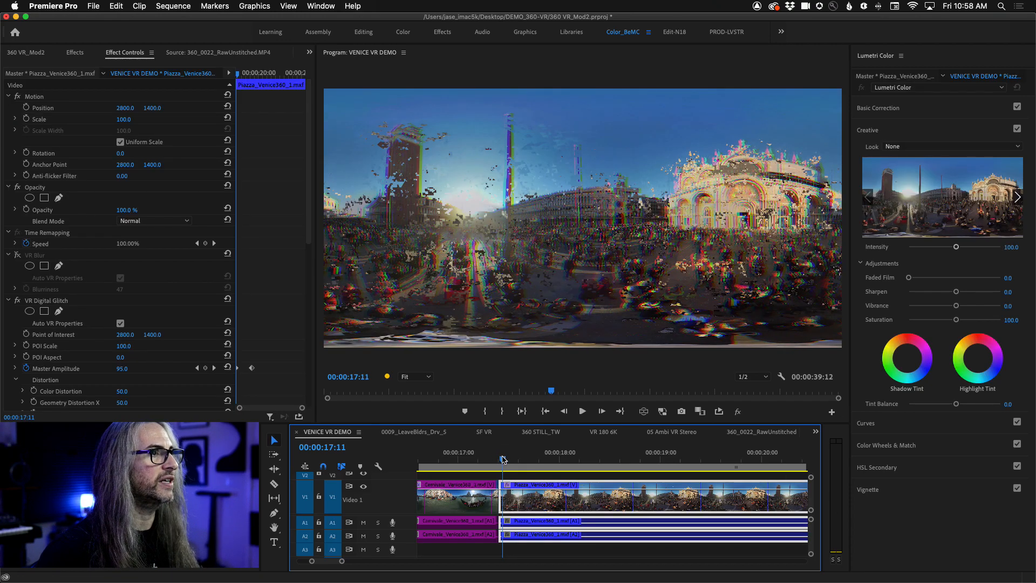
key(space)
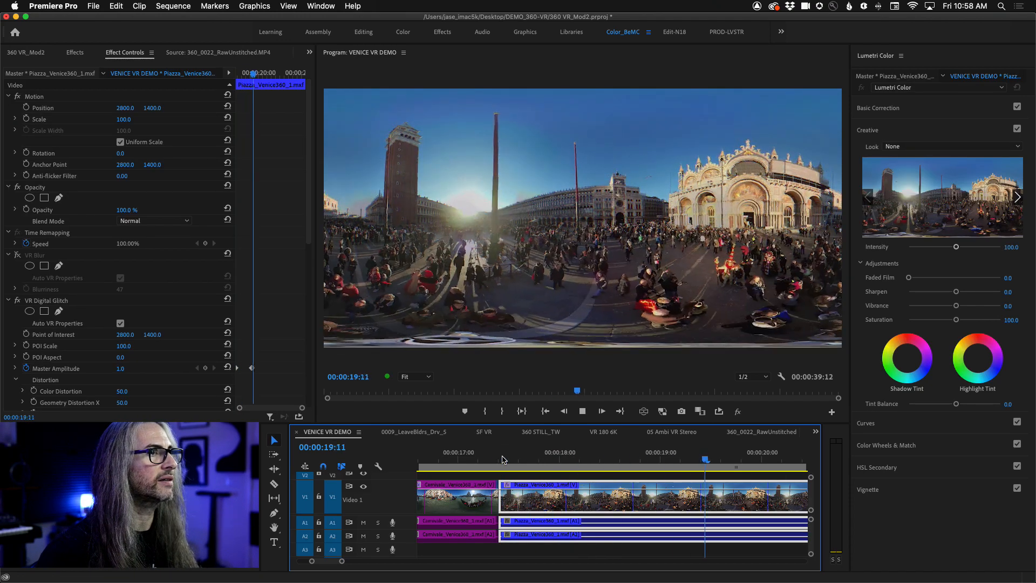
click(502, 460)
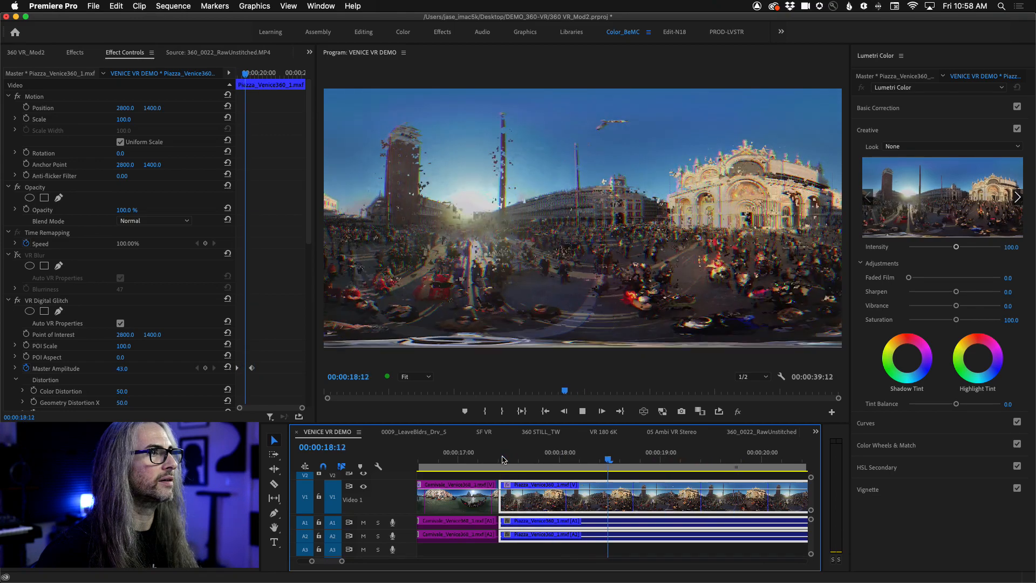
click(502, 459)
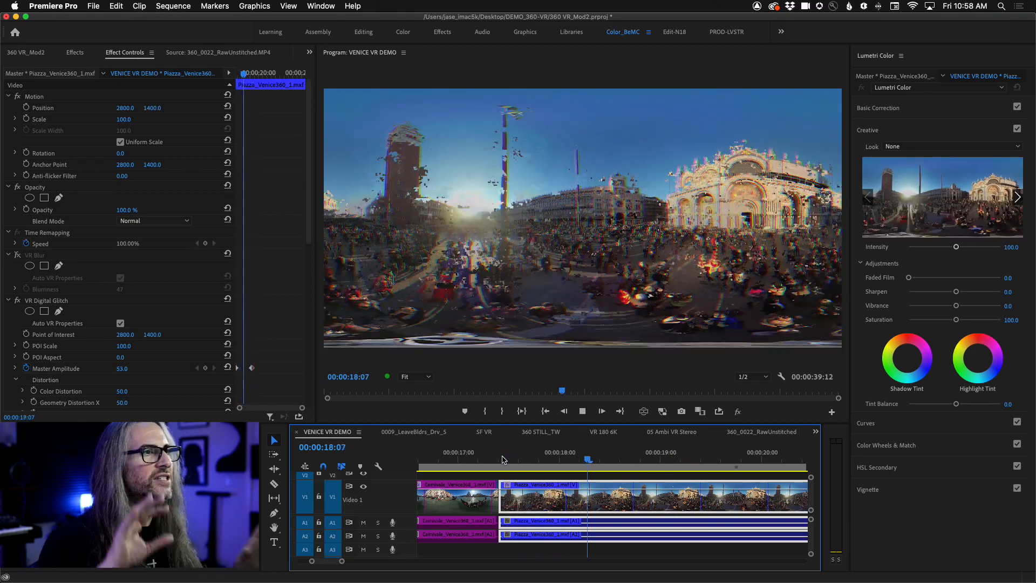
key(space)
click(507, 464)
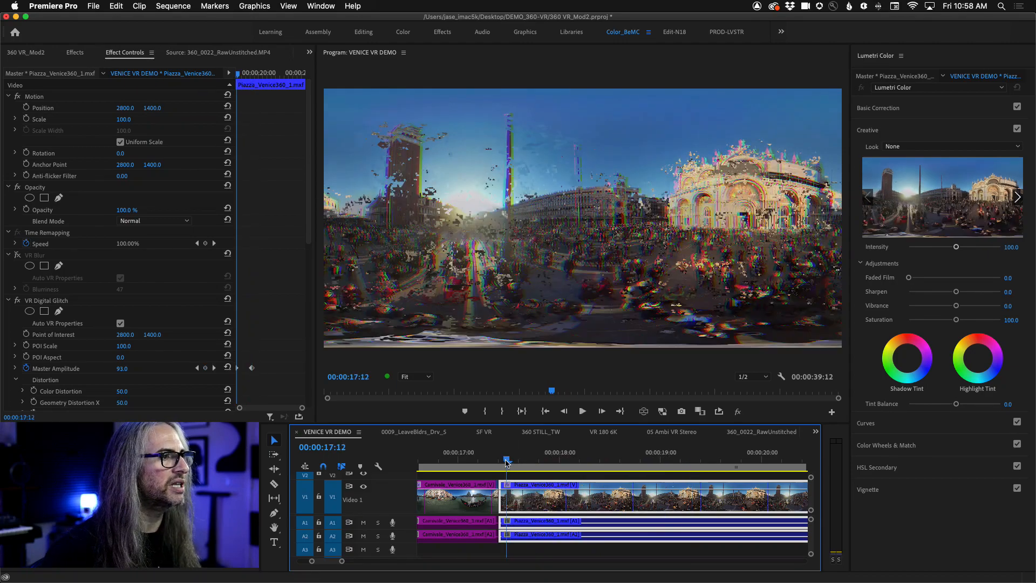
key(space)
click(506, 463)
key(space)
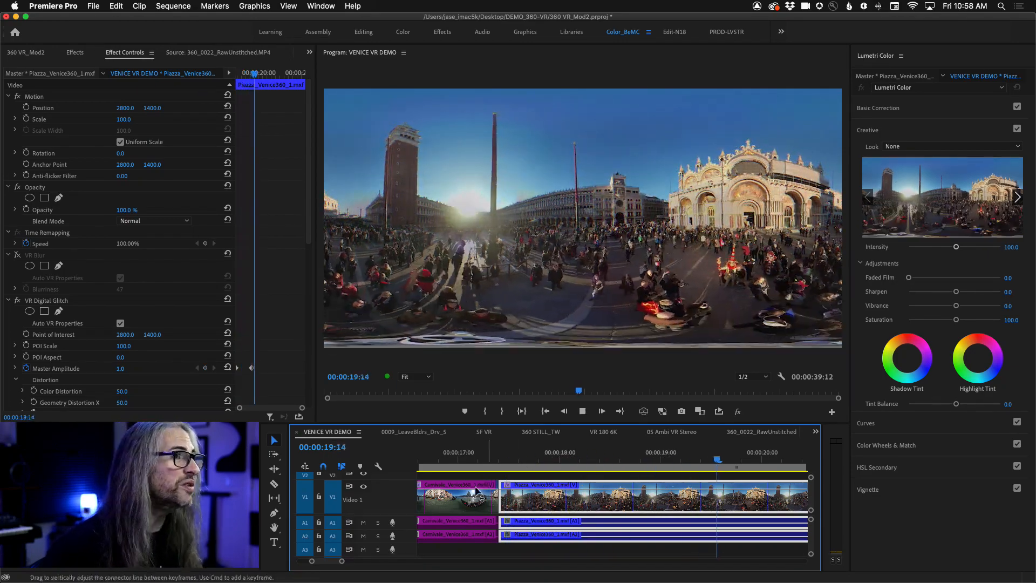
key(space)
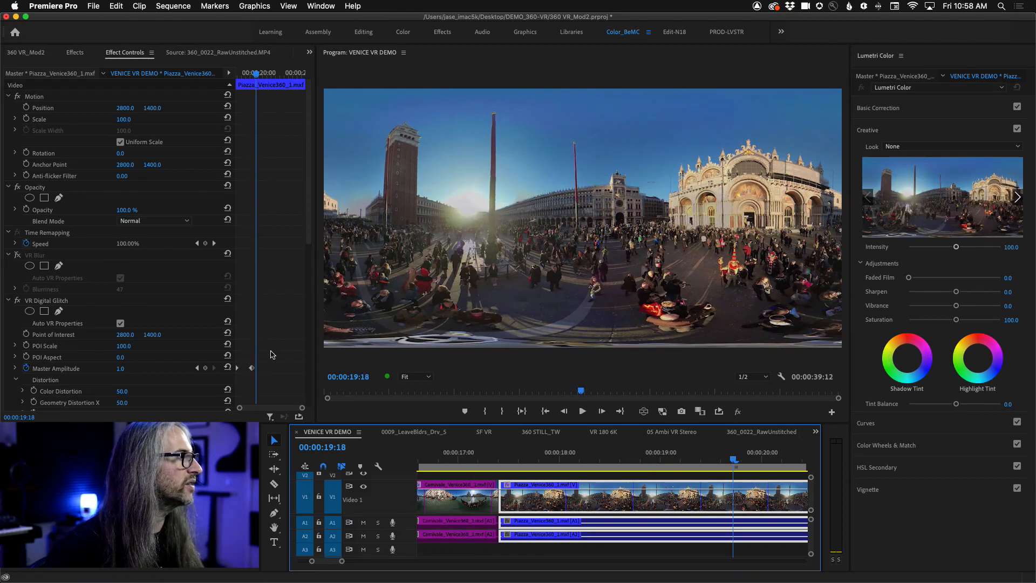
- Remove the Random Seed keyframes from VR Digital Glitch and replay the glitch from 00:00:17:10
scroll(274, 358, down, 10)
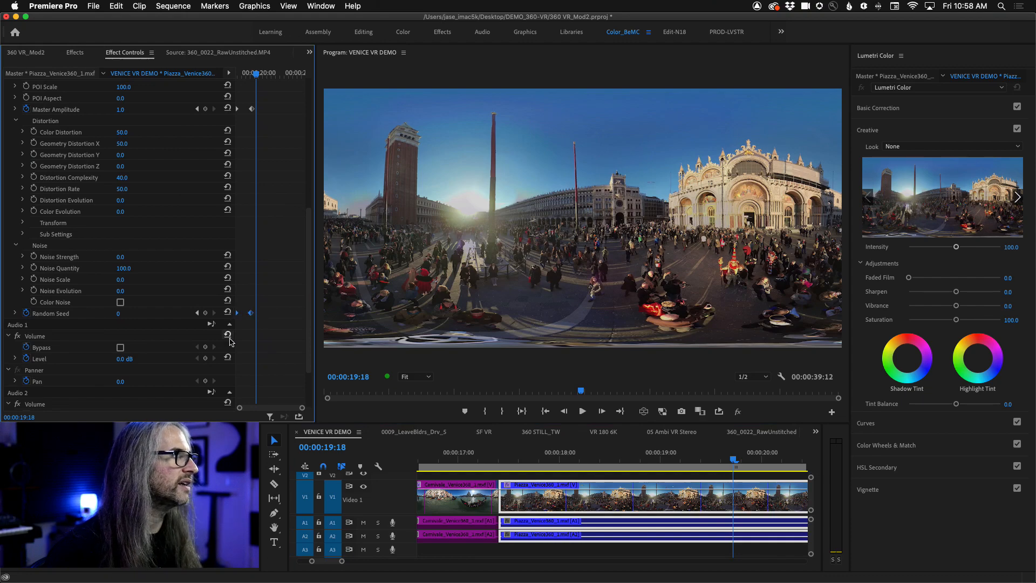
drag(255, 74, 219, 74)
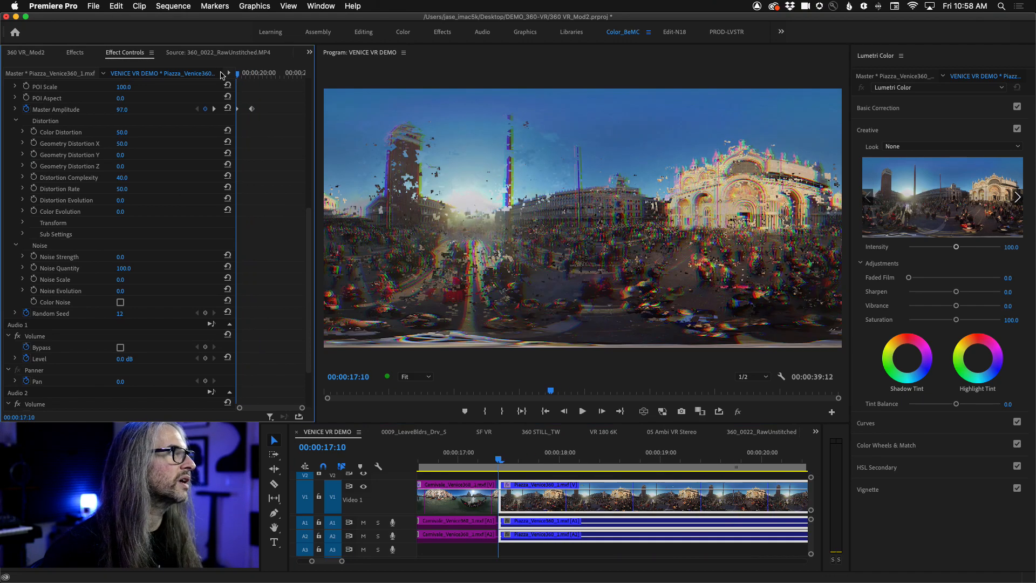
key(space)
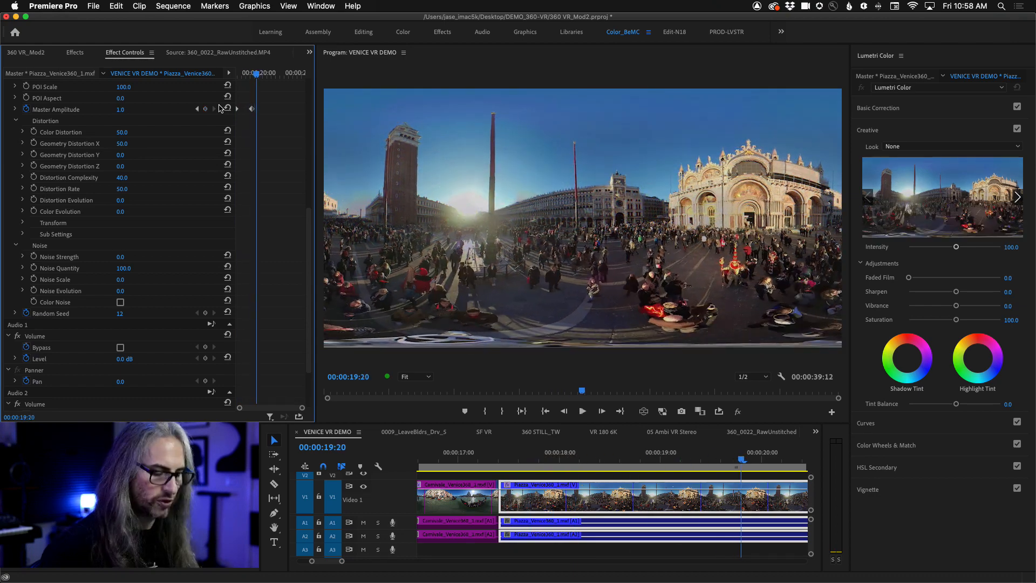
- Shuttle playback backward and forward through the Piazza glitch to examine its distortion, stopping at 00:00:19:16
key(l)
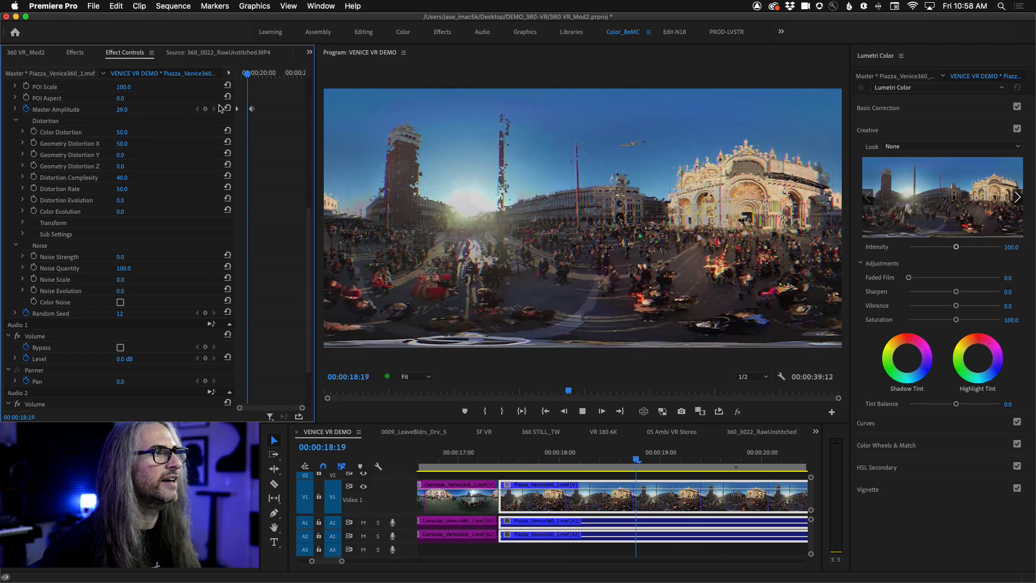
key(j)
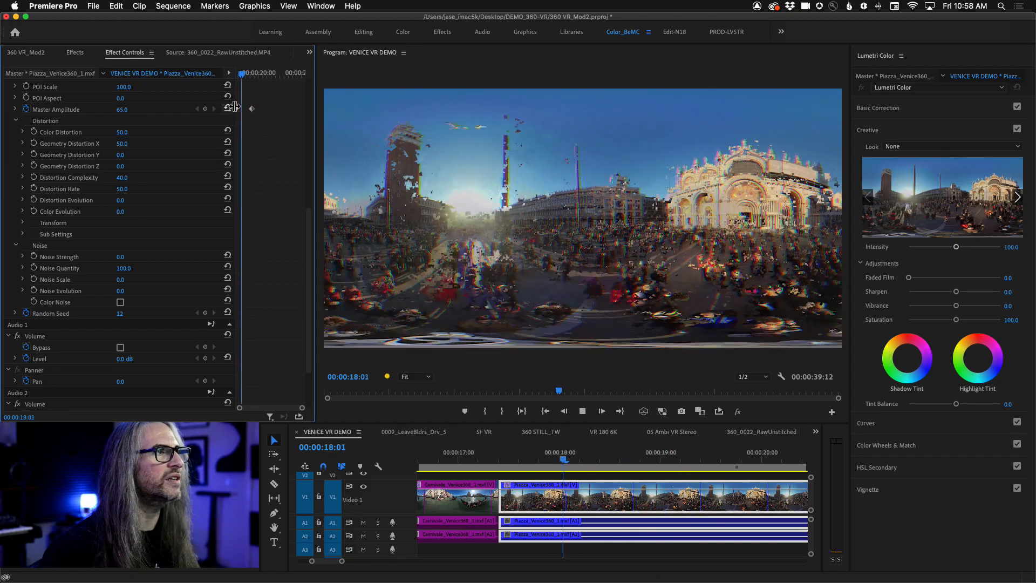
key(l)
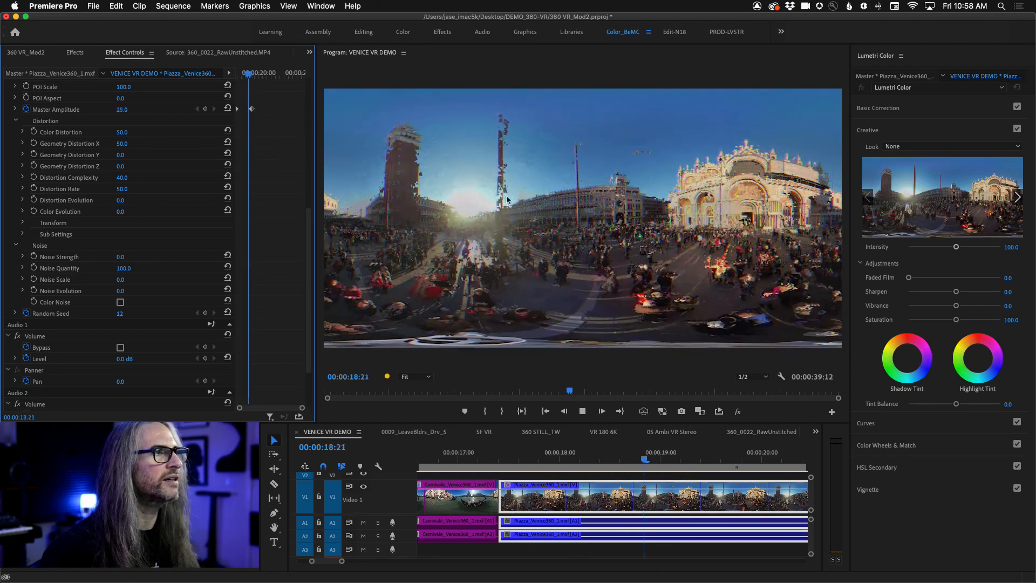
key(j)
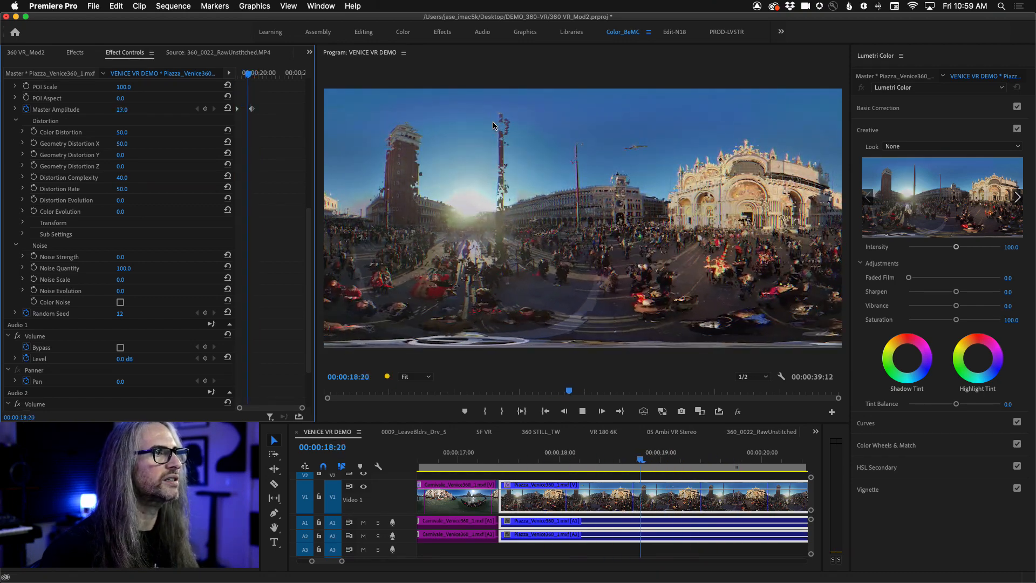
key(l)
key(j)
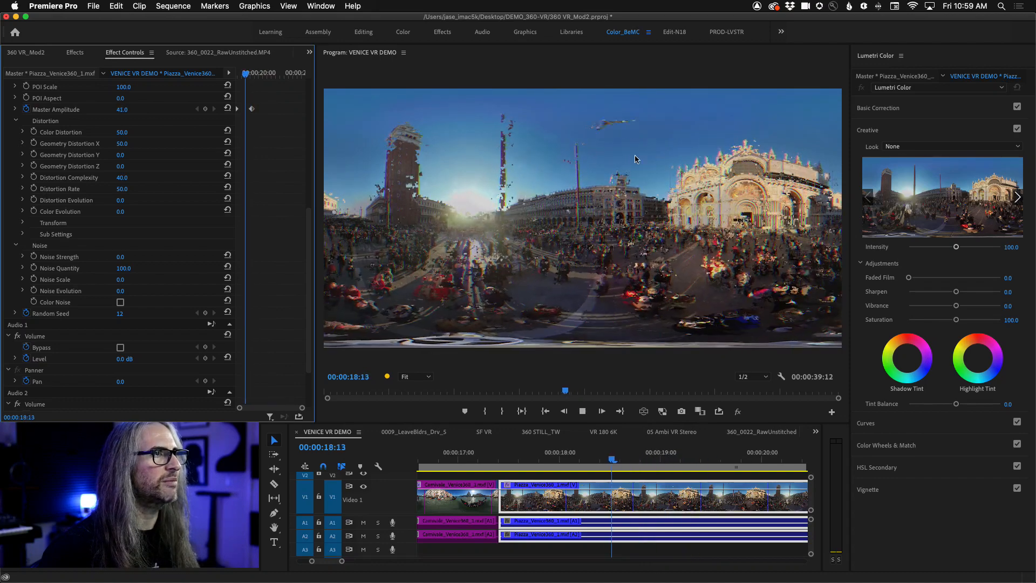
key(l)
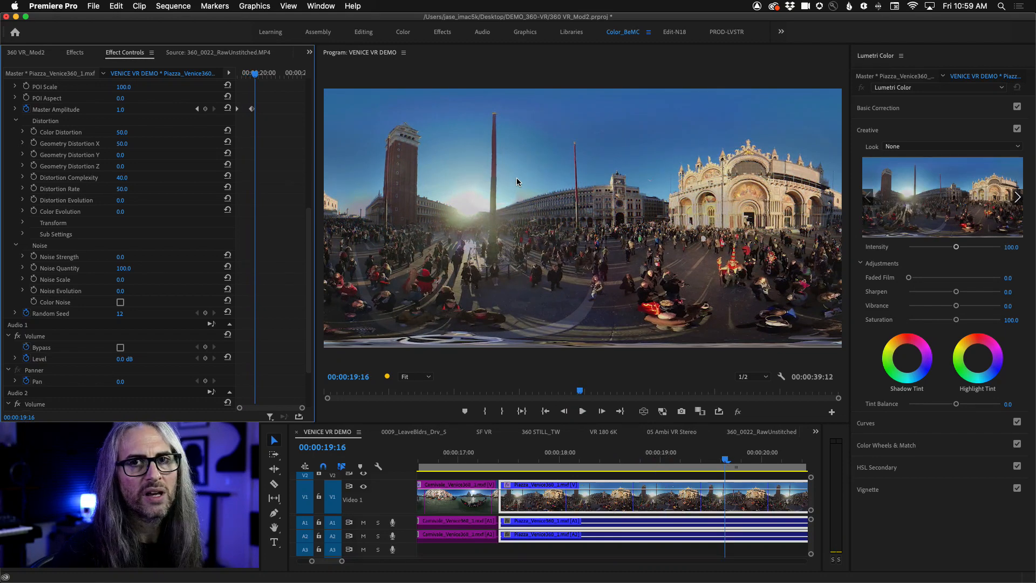
- Bring back the VR effects list, move to 00:00:27:13 in the Canal clip and look around it in VR view
click(75, 52)
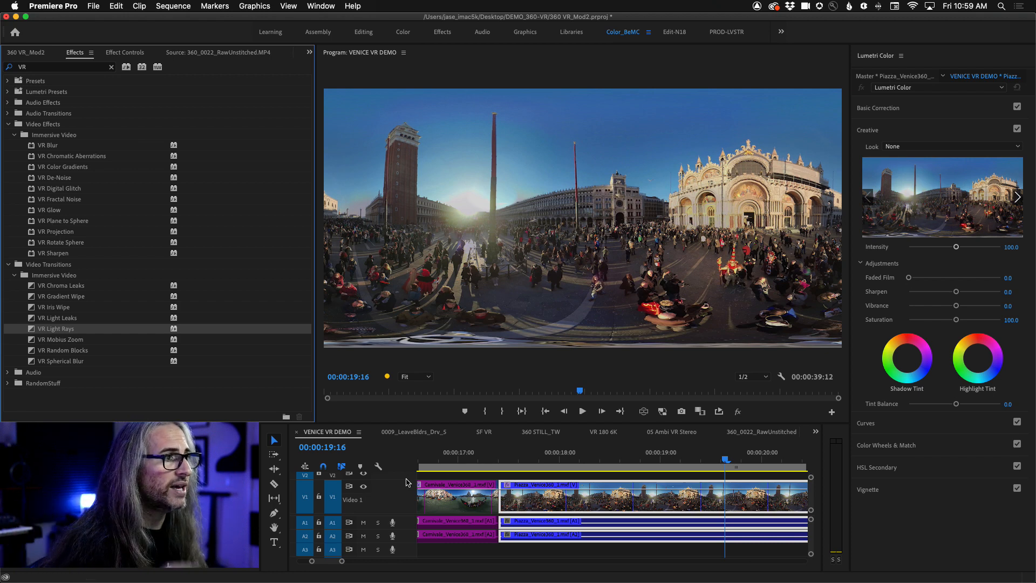
scroll(543, 465, down, 5)
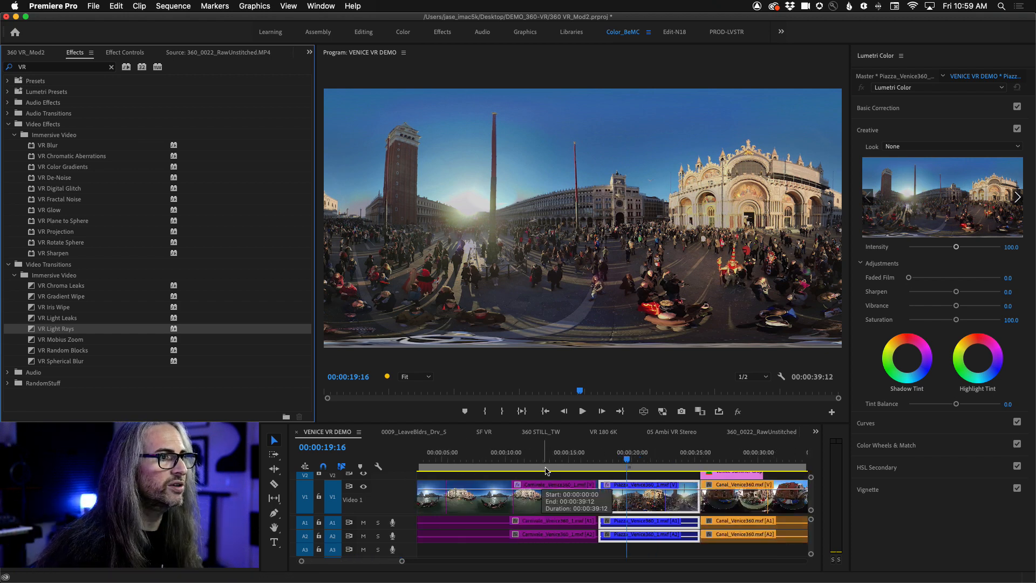
drag(700, 463, 727, 459)
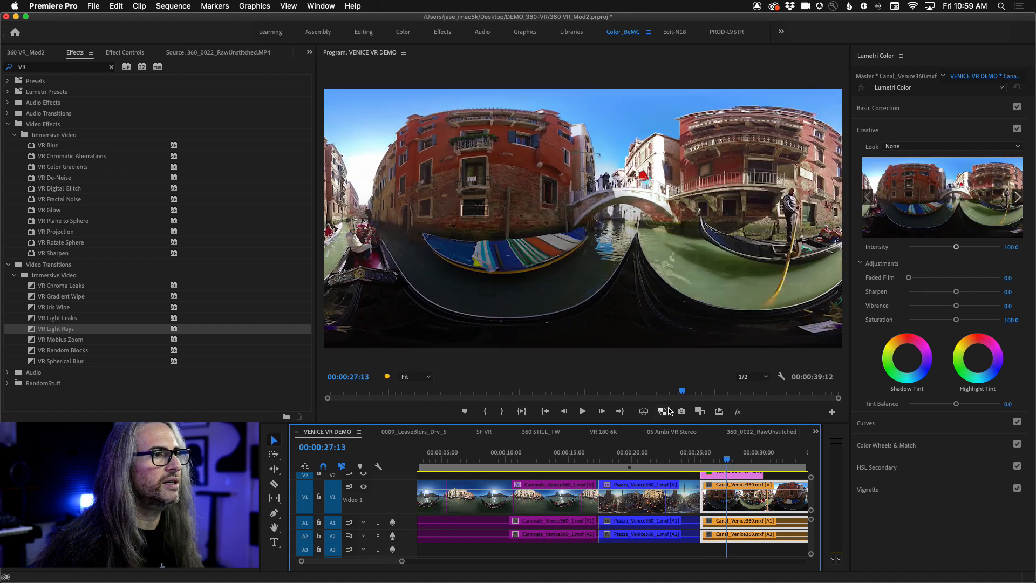
click(644, 412)
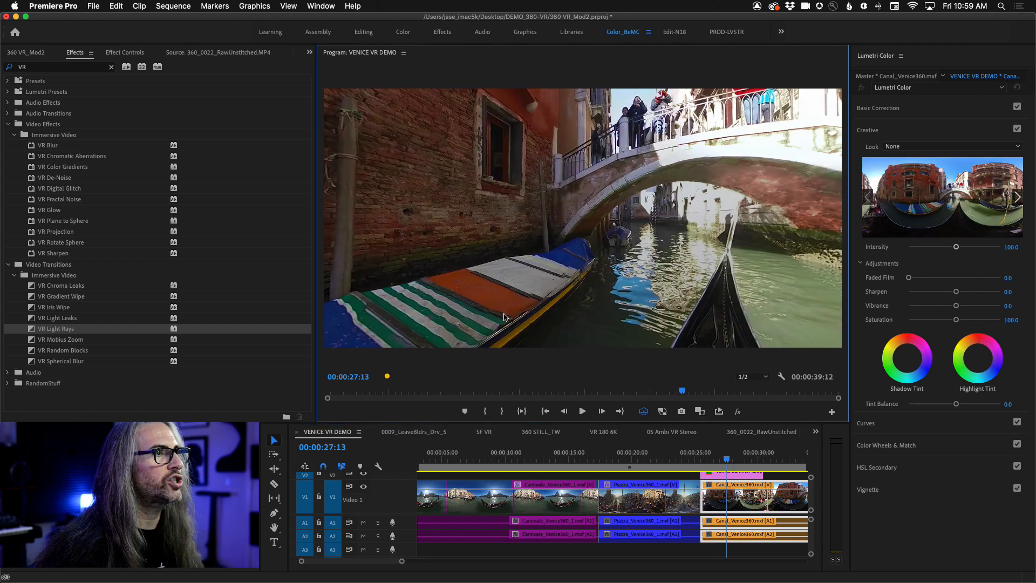
drag(489, 274, 697, 278)
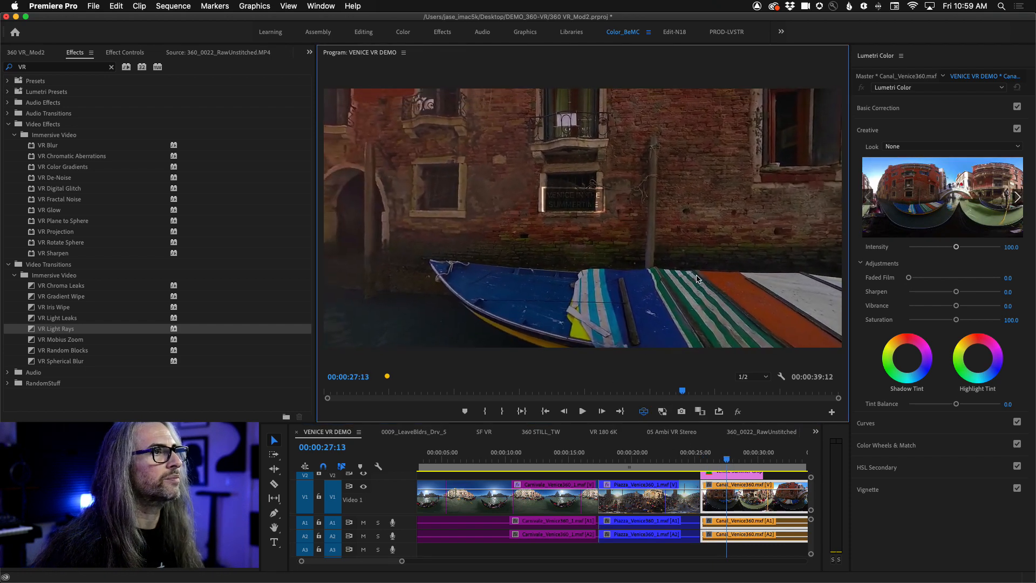
- Move the playhead to 00:00:25:13, select the Venice Summer Graphic title above the Canal clip and show its effect settings
drag(728, 459, 702, 455)
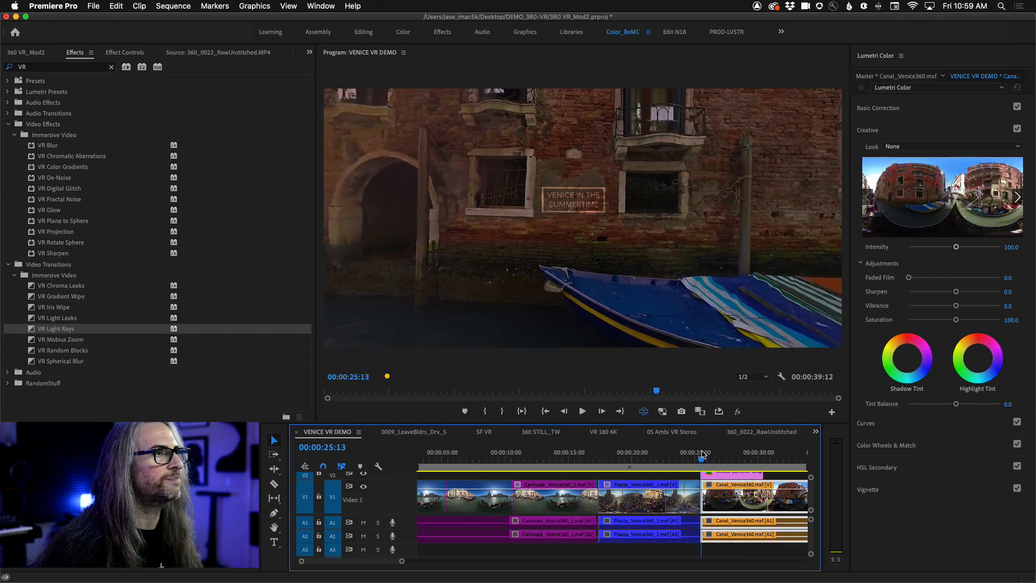
click(729, 475)
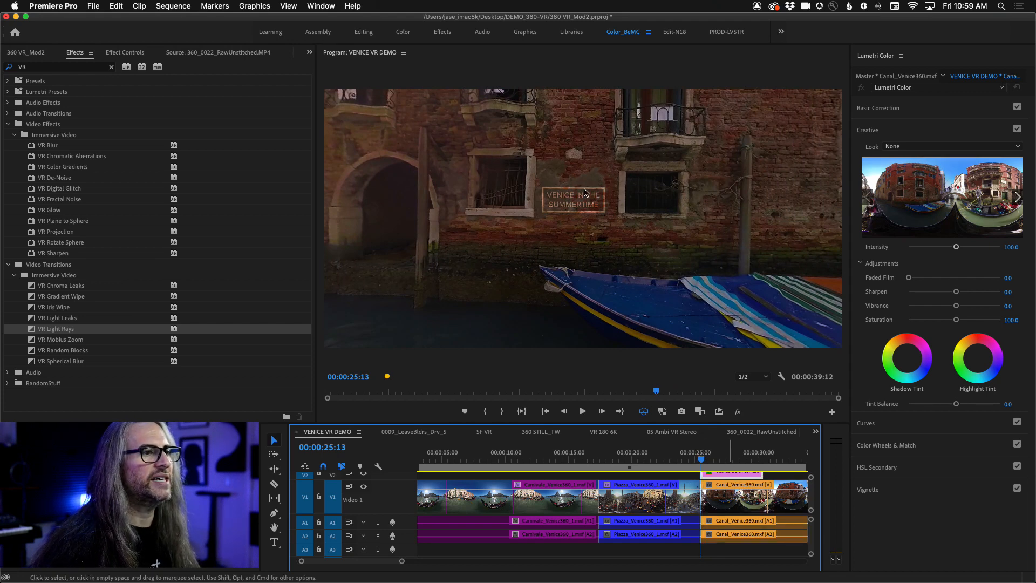
click(125, 52)
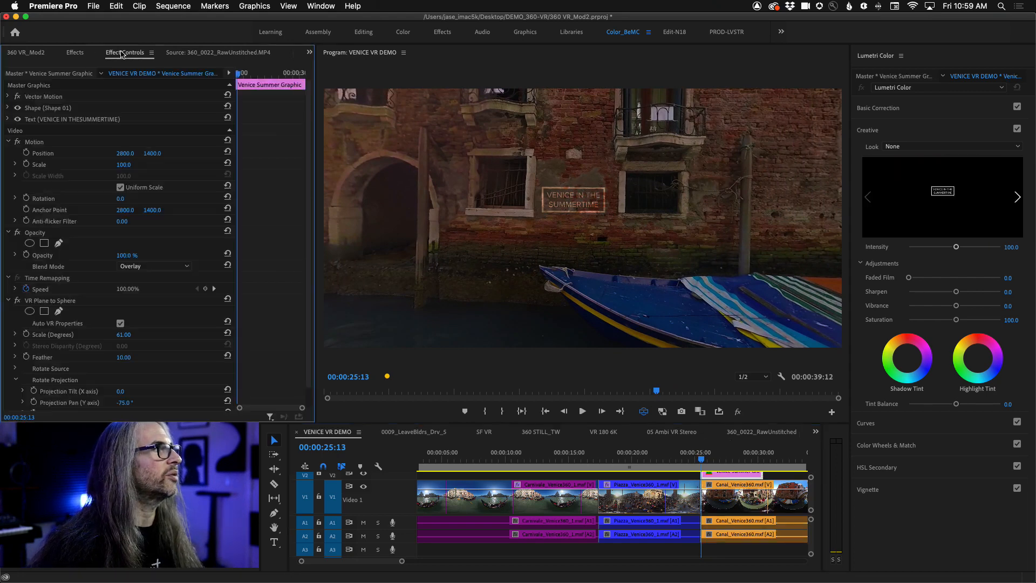
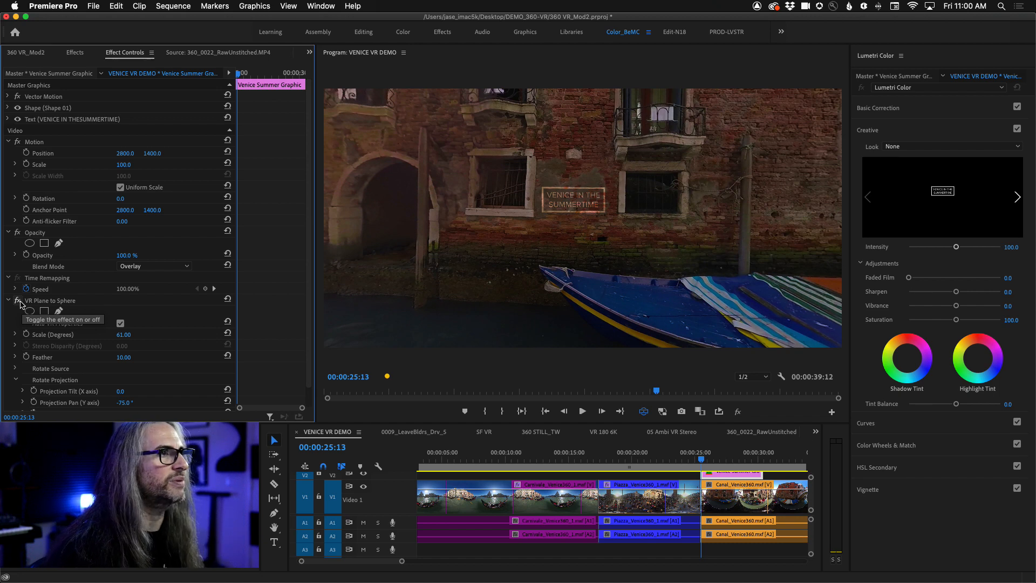
- Turn VR Plane to Sphere off and back on for the Venice title, comparing how it sits on the canal wall
click(19, 302)
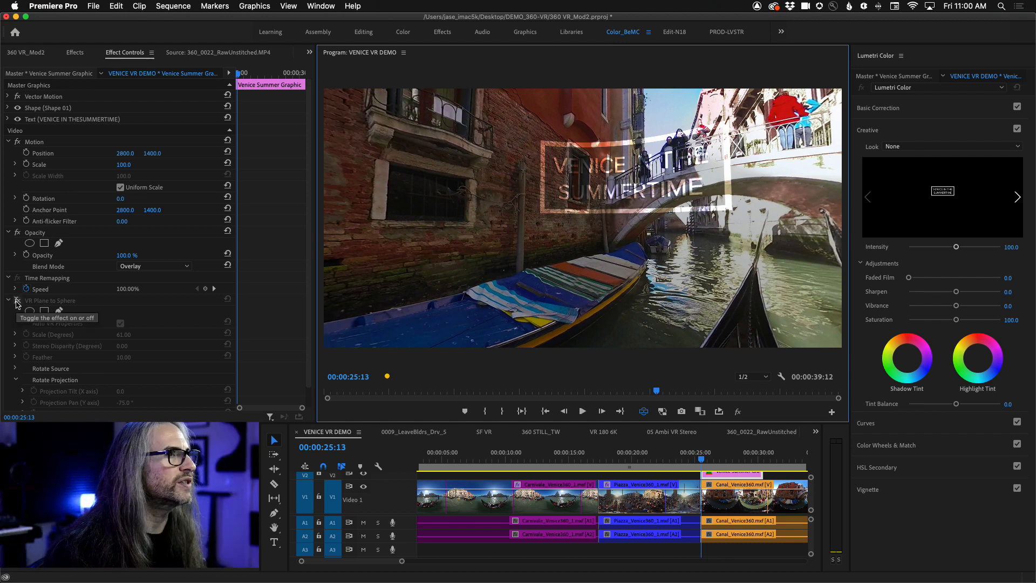
click(17, 300)
drag(358, 286, 546, 275)
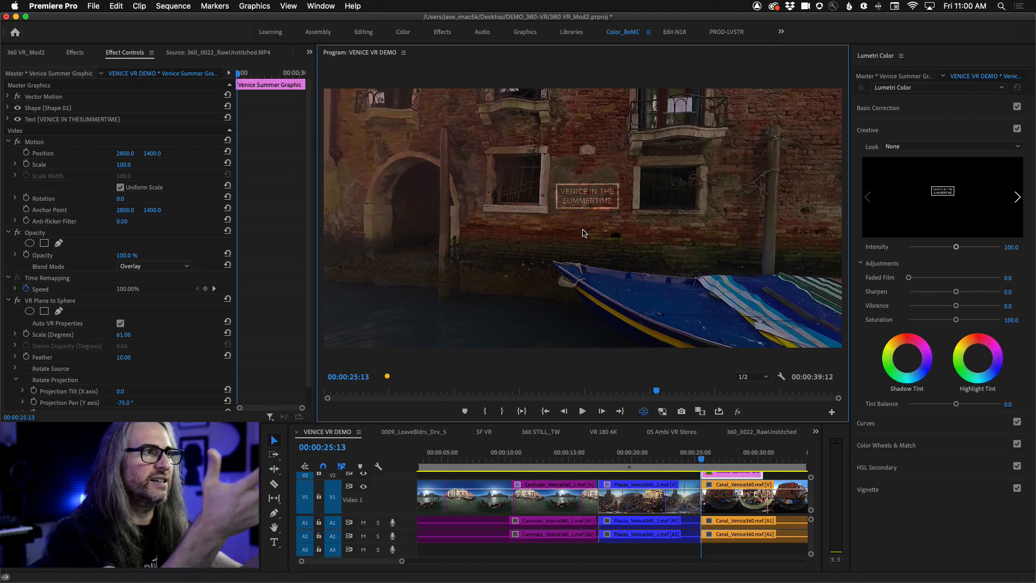
- Play and shuttle through the start of the Canal clip to examine the overlaid title in VR view, stopping at 00:00:27:06
key(space)
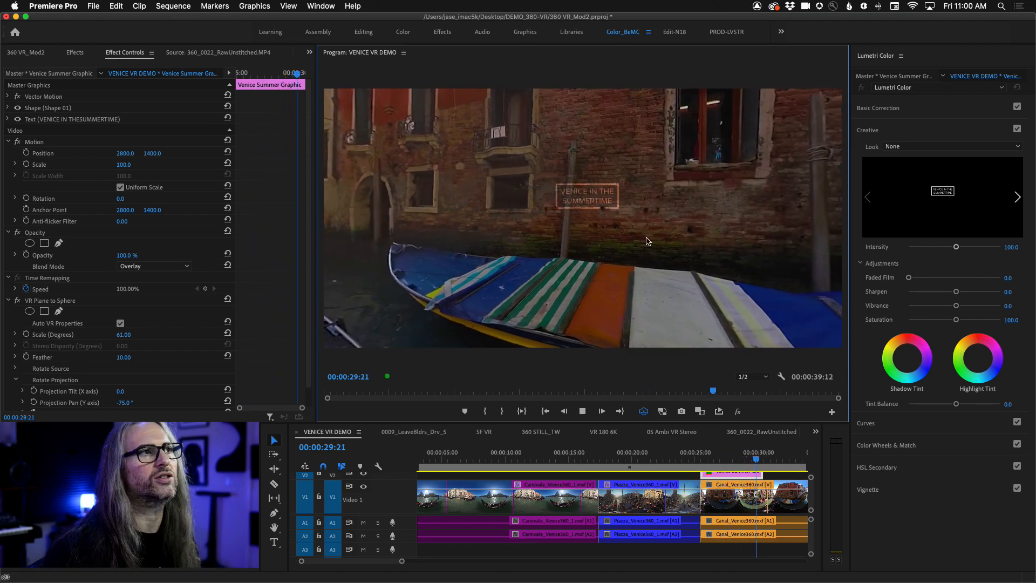
key(space)
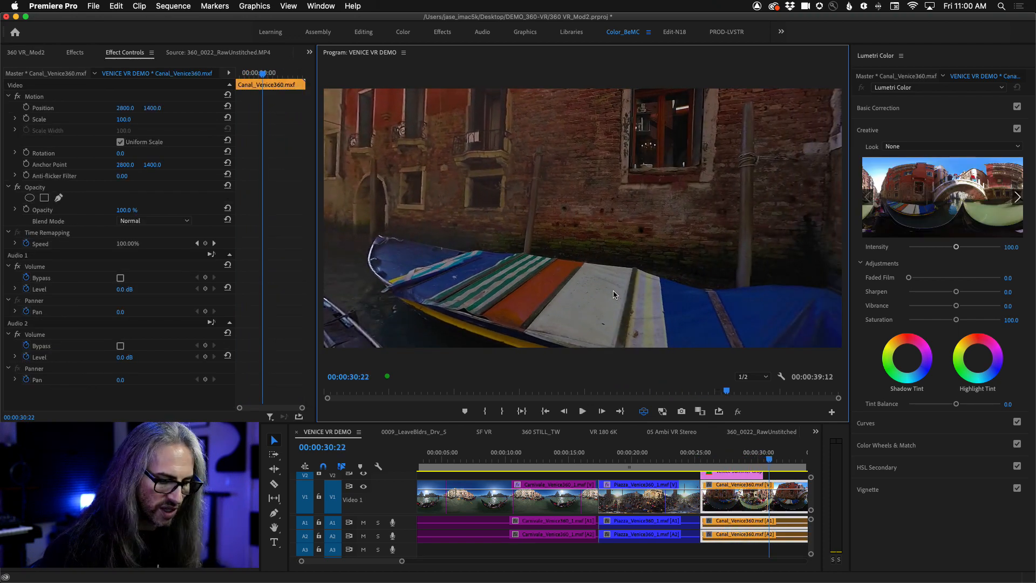
key(j)
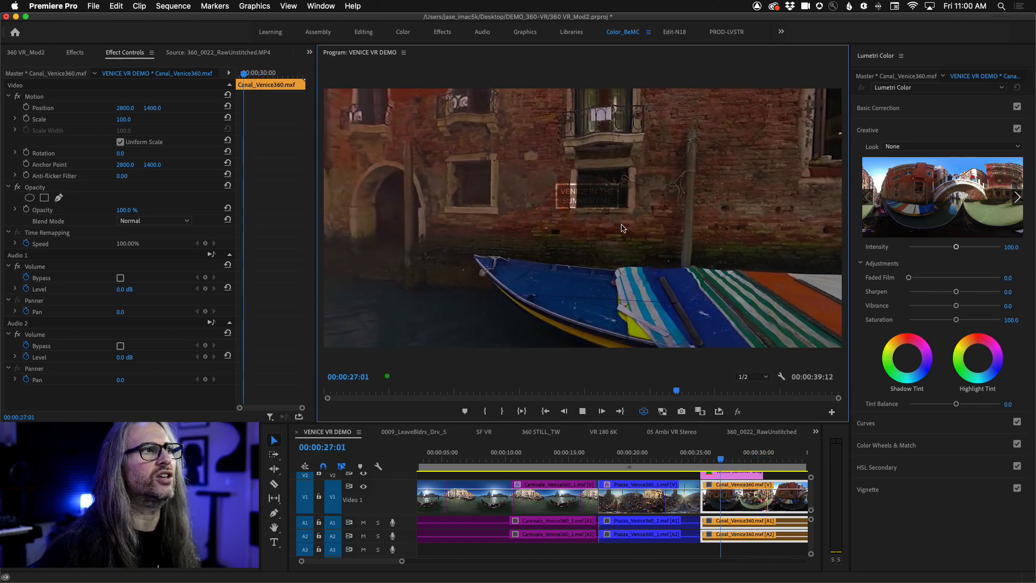
key(k)
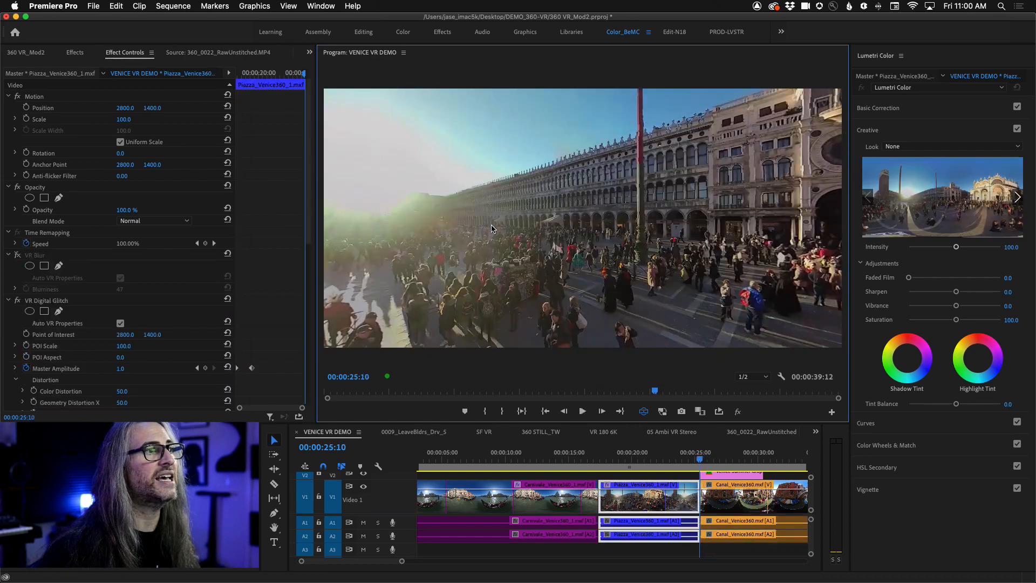
key(l)
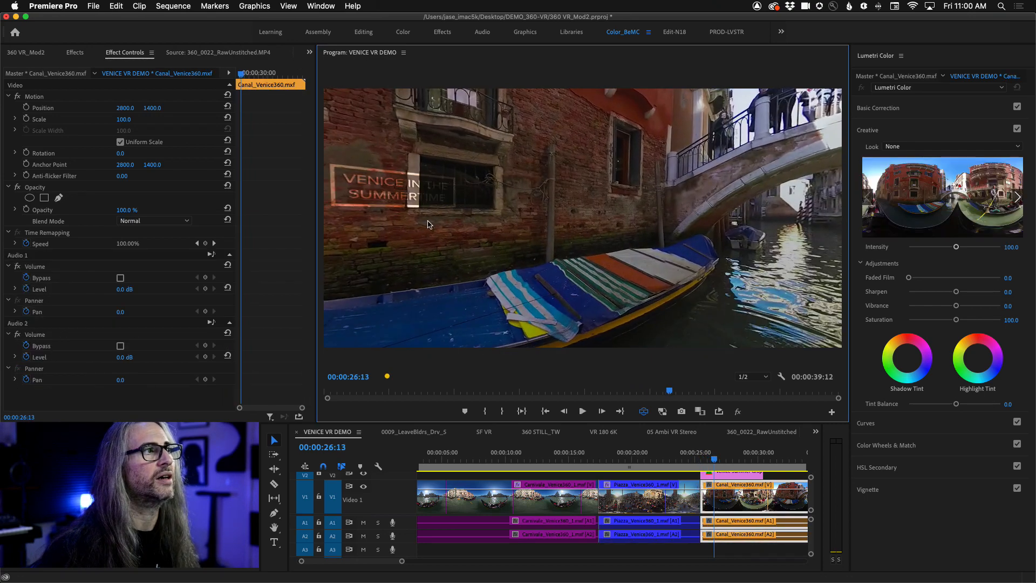
key(j)
key(k)
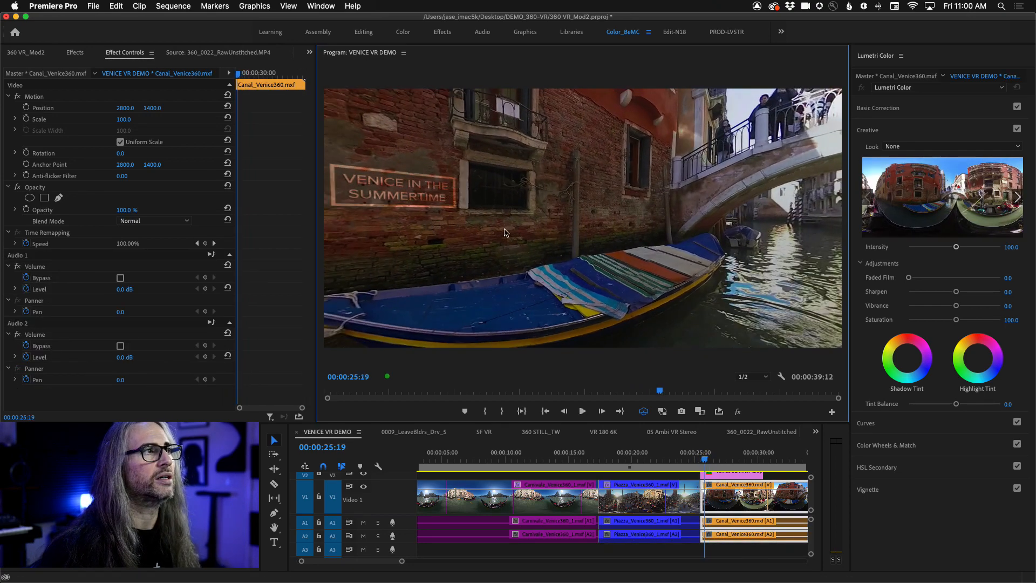
drag(506, 232, 580, 241)
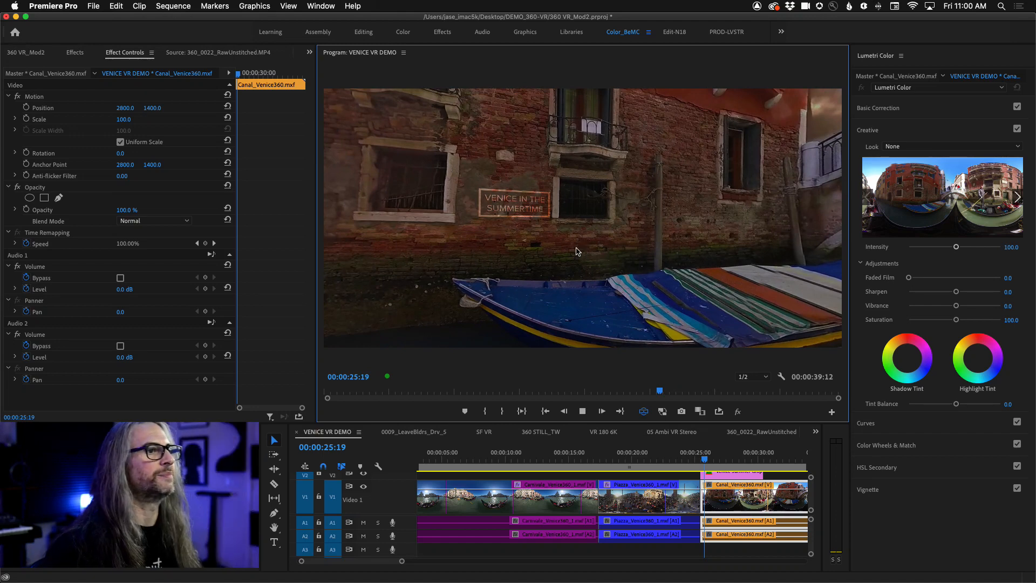
key(space)
key(space)
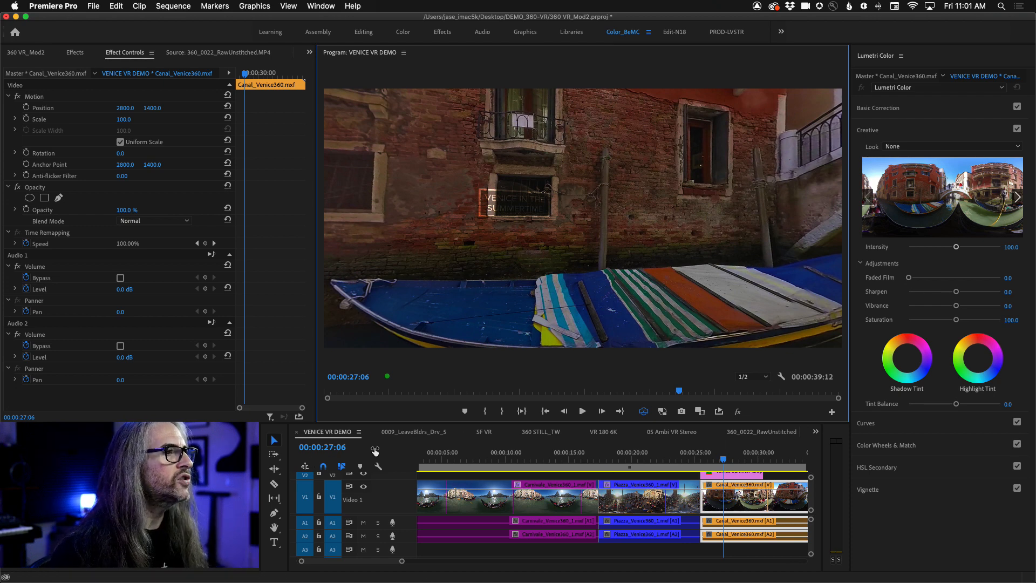
- Open the 0009_LeaveBldrs_Drv_S sequence, turn the VR view and play it to 00:01:20:07
click(400, 432)
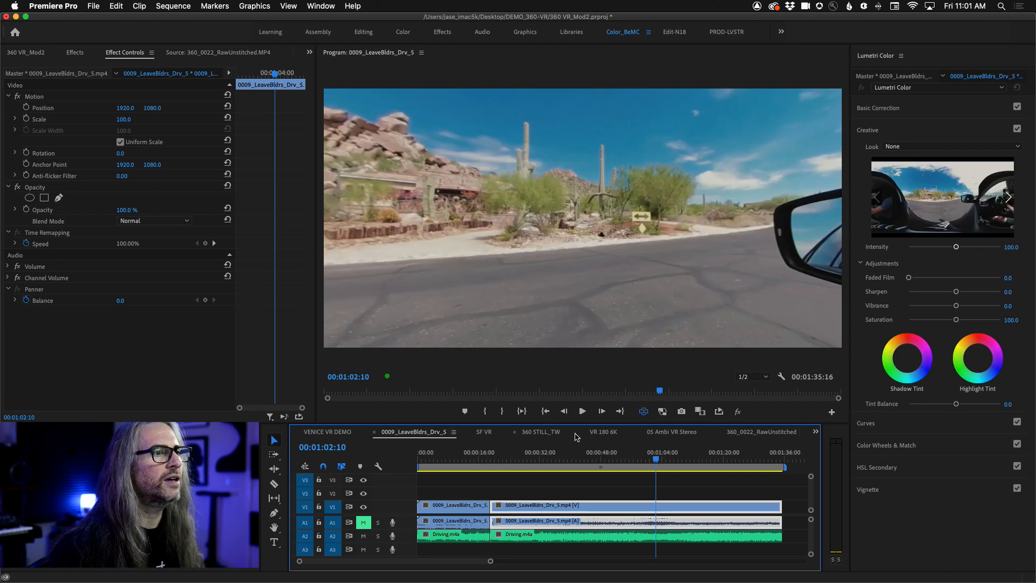
drag(673, 261, 345, 250)
key(space)
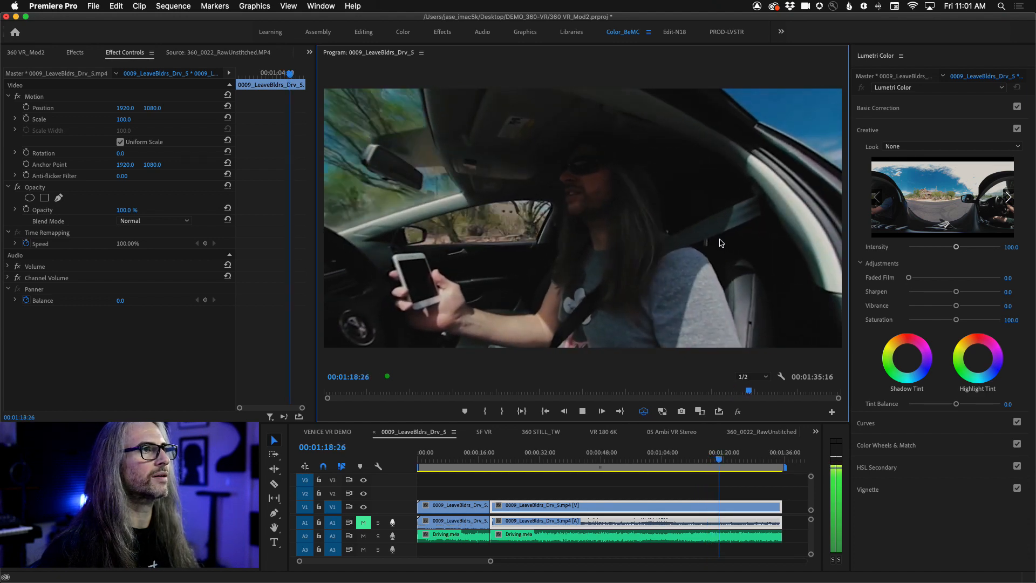
key(space)
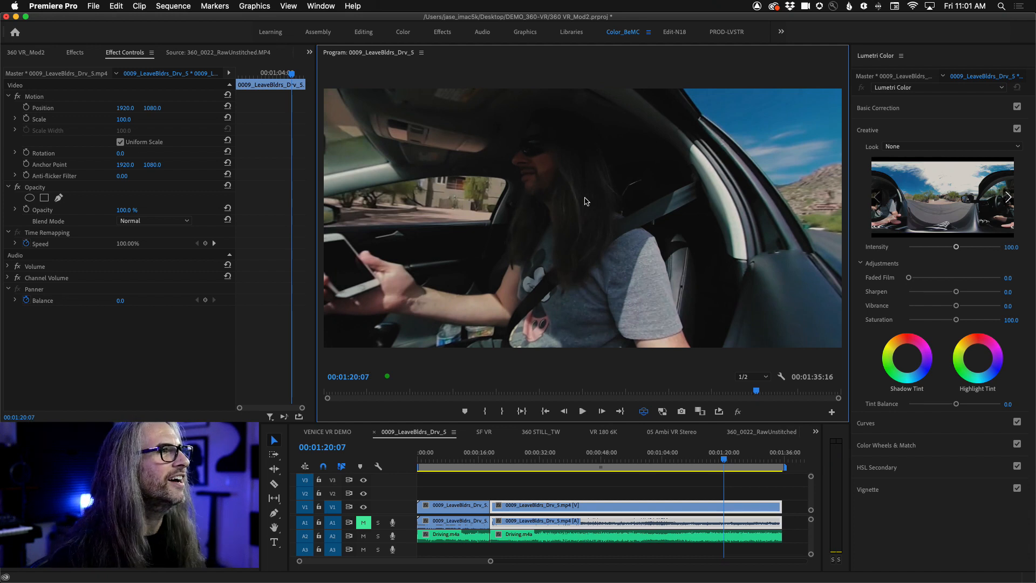
- Look around the paused driving footage in VR view, examining the driver, side window, road and steering wheel
drag(588, 203, 547, 266)
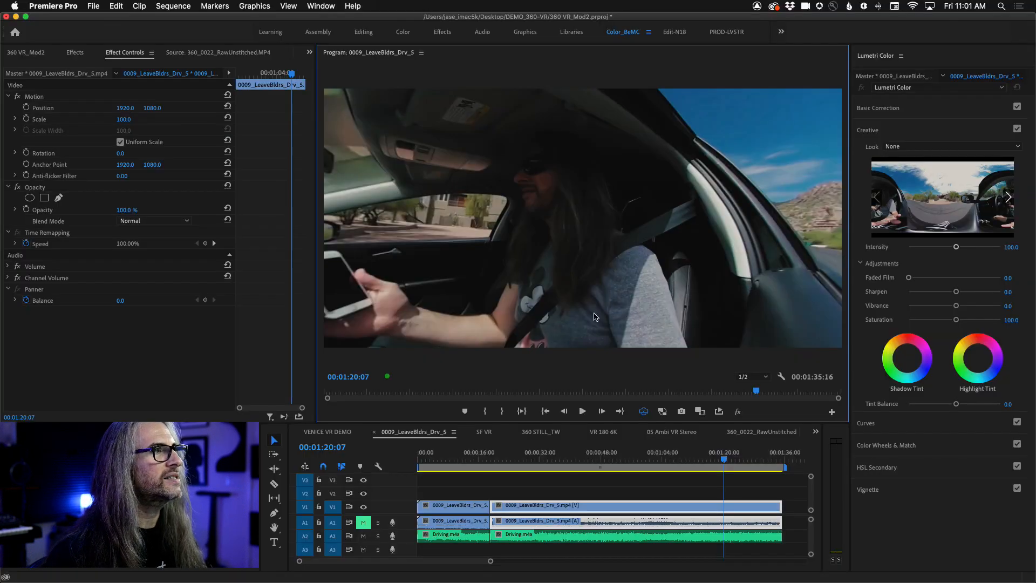
drag(885, 256, 464, 248)
drag(915, 324, 620, 335)
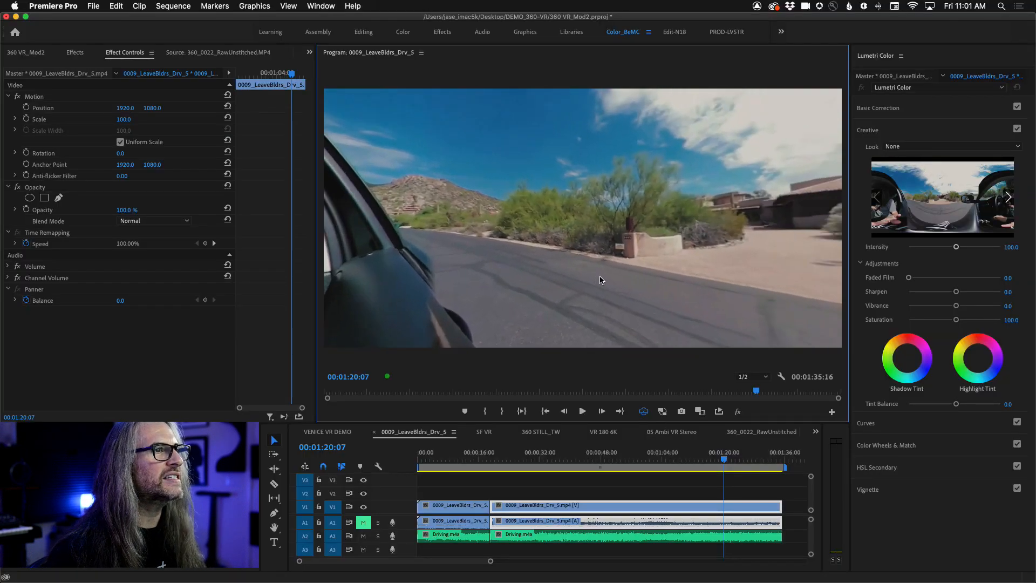
drag(600, 279, 749, 295)
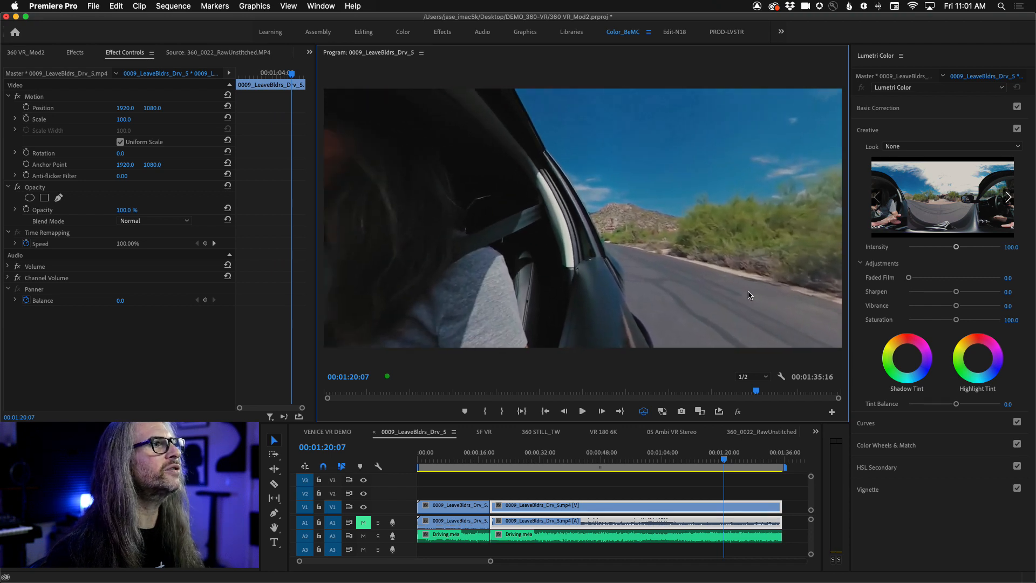
drag(665, 284, 748, 291)
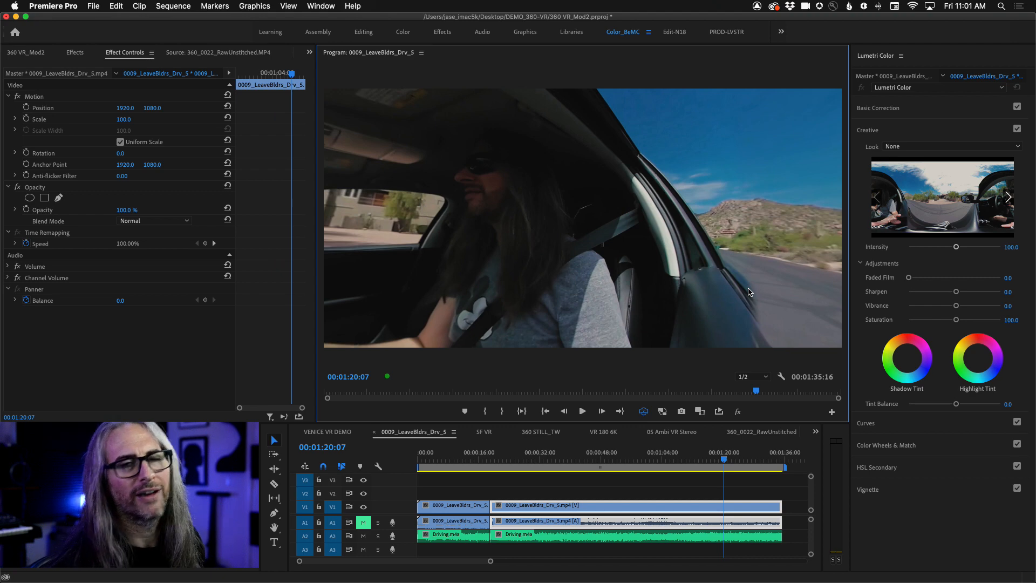
drag(474, 238, 591, 235)
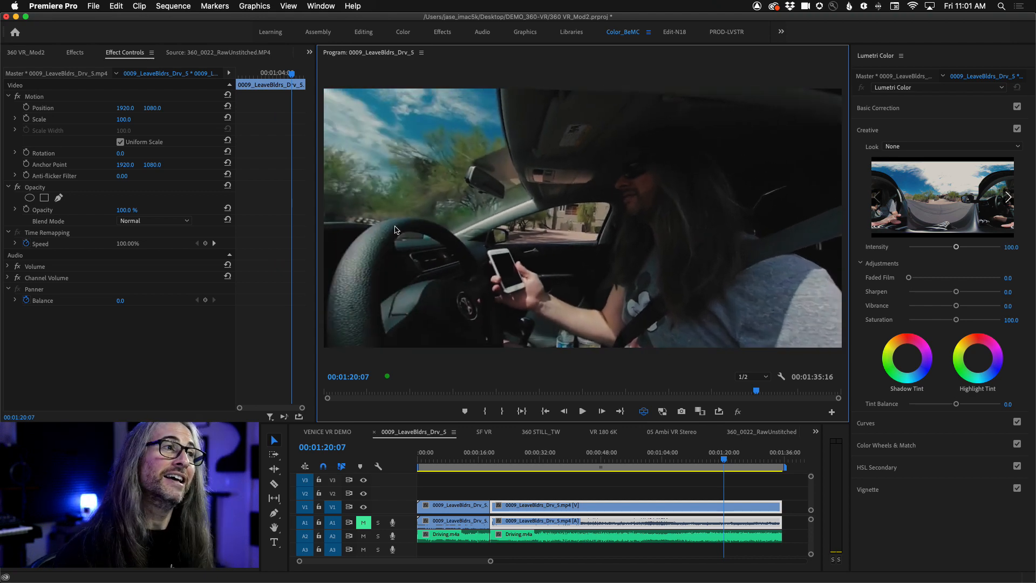
drag(398, 229, 451, 220)
mouse_move(688, 224)
mouse_down()
mouse_move(678, 189)
mouse_move(699, 232)
mouse_up()
- Play the driving footage briefly while turning the VR view back to the driver, stopping at about 00:01:21:15
key(space)
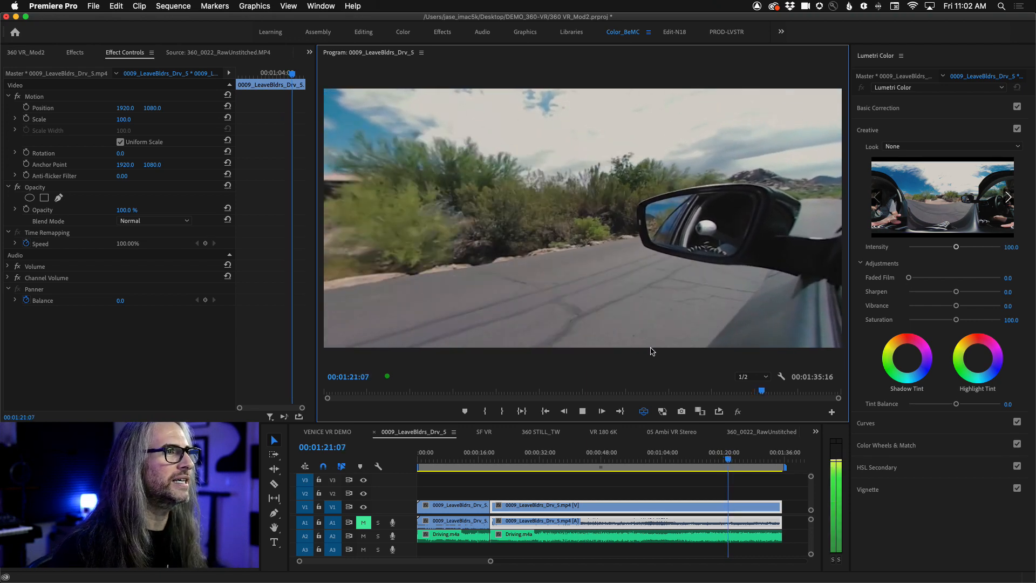
drag(522, 274, 745, 281)
drag(486, 221, 733, 248)
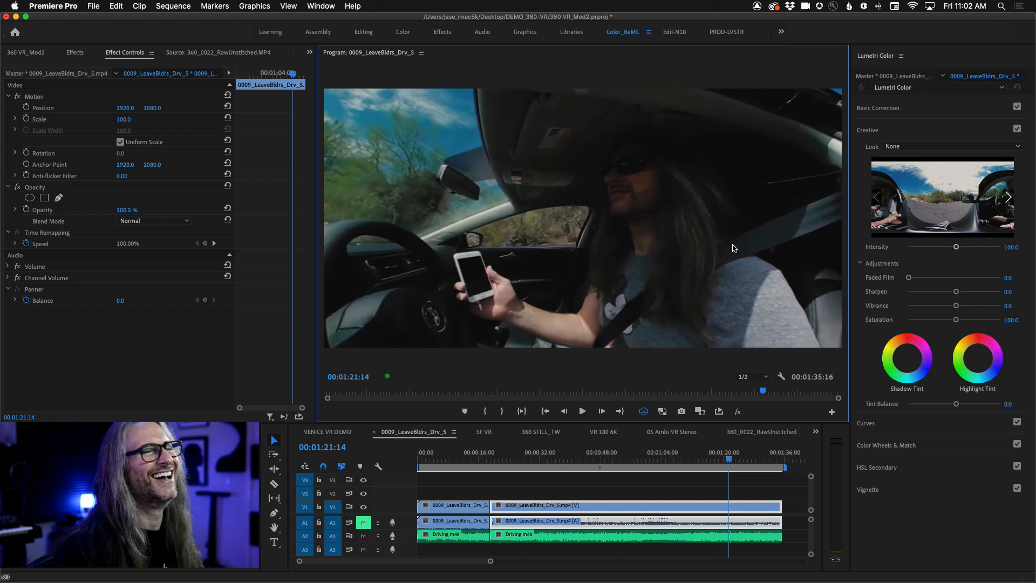
key(space)
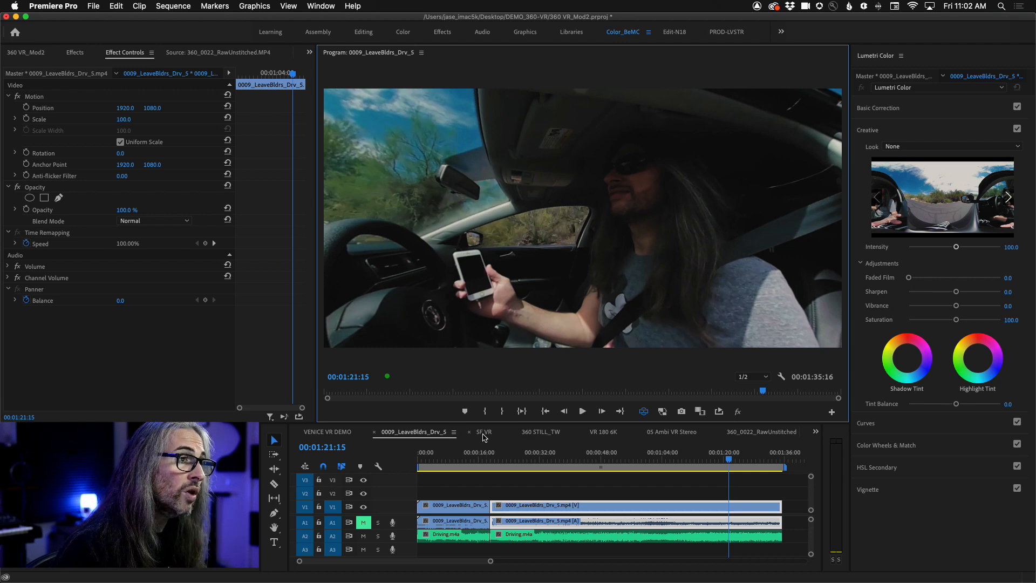
- Open the SF VR sequence and set its VR video stereoscopic view to anaglyph
click(483, 433)
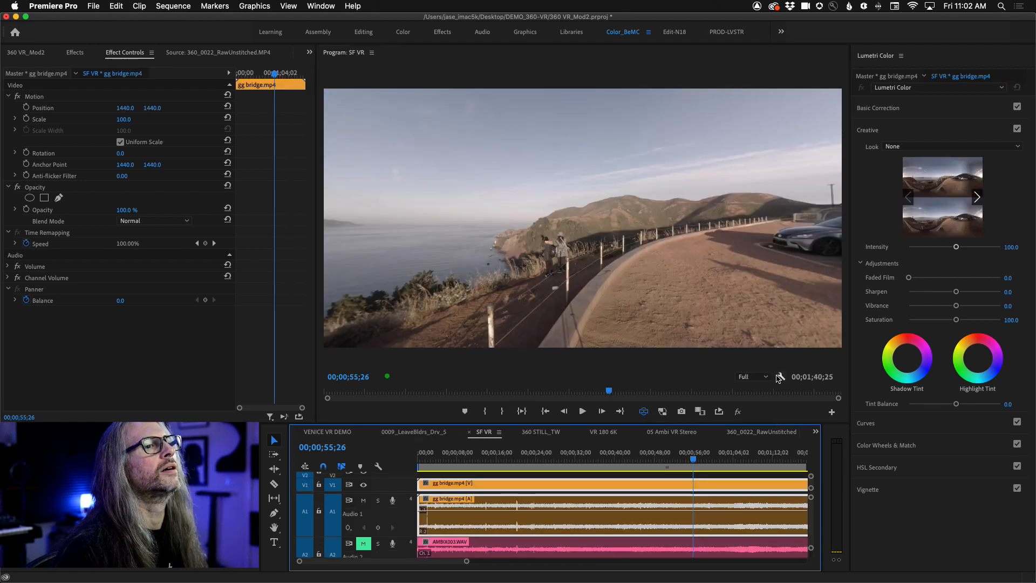
click(781, 377)
mouse_move(822, 208)
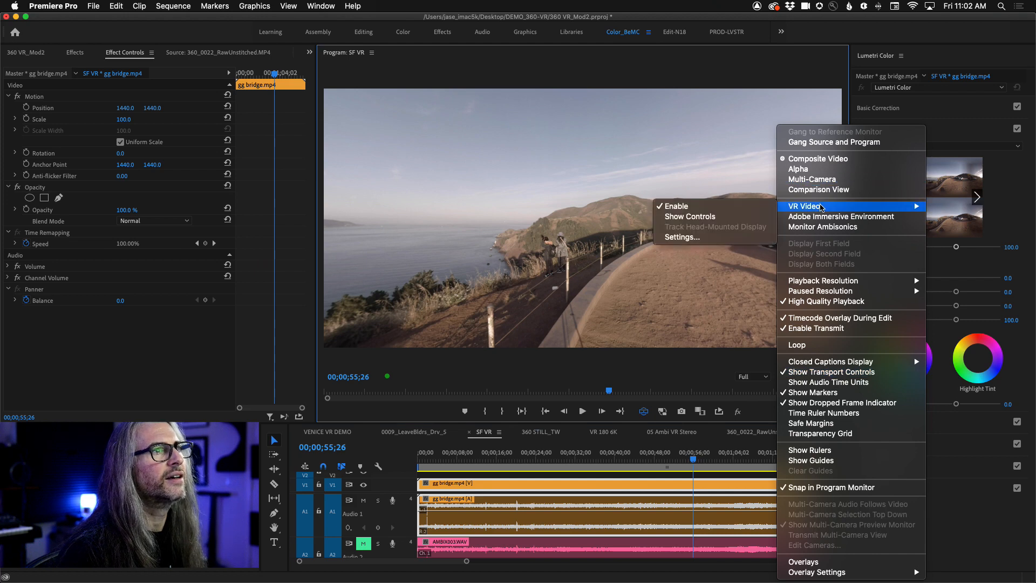
click(682, 238)
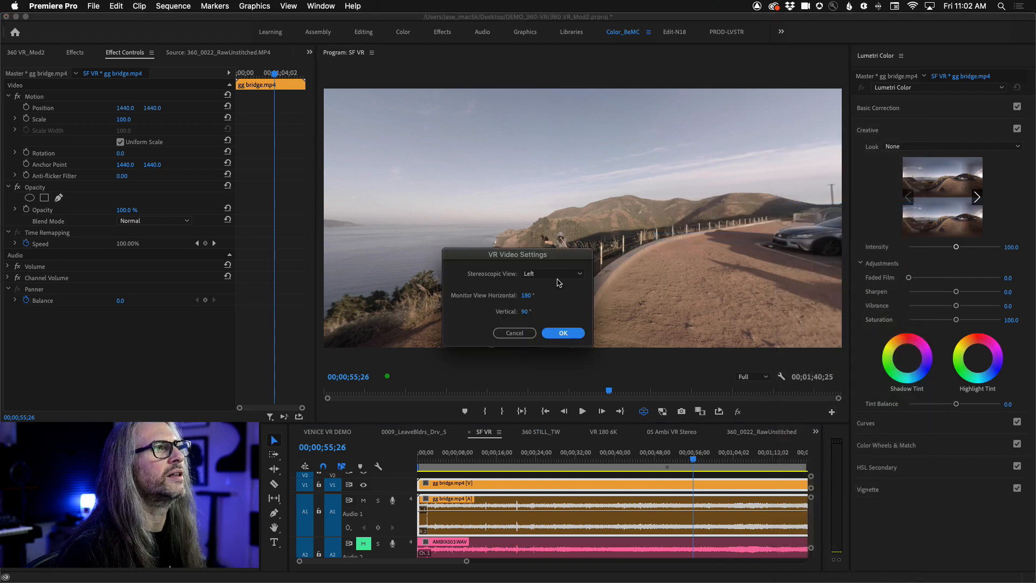
click(556, 274)
click(552, 309)
click(561, 333)
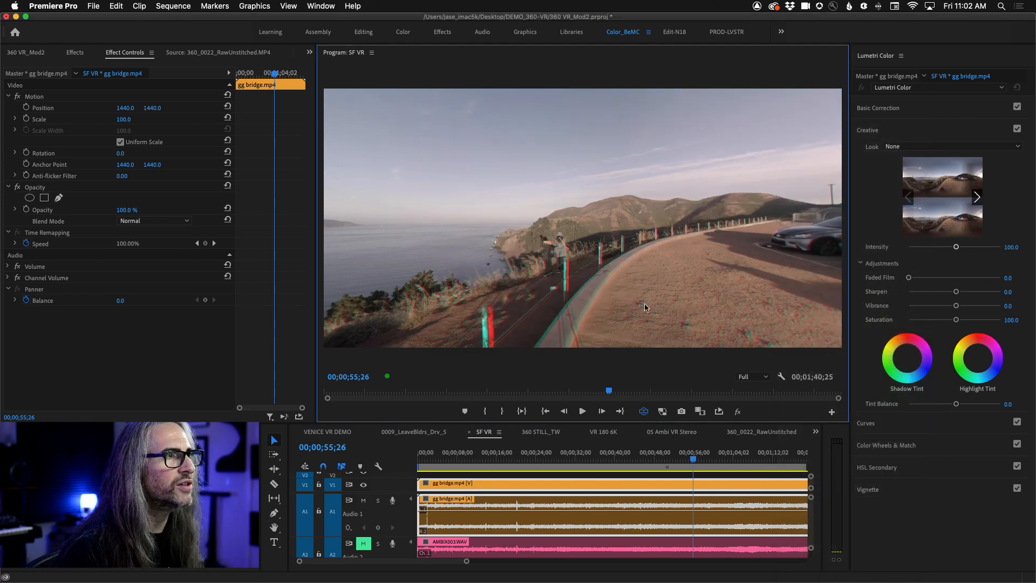
- Look around the anaglyph coastal scene, bring the Audio 2 track into view and select the AMBIX003.WAV clip
drag(601, 318, 706, 256)
drag(428, 238, 799, 216)
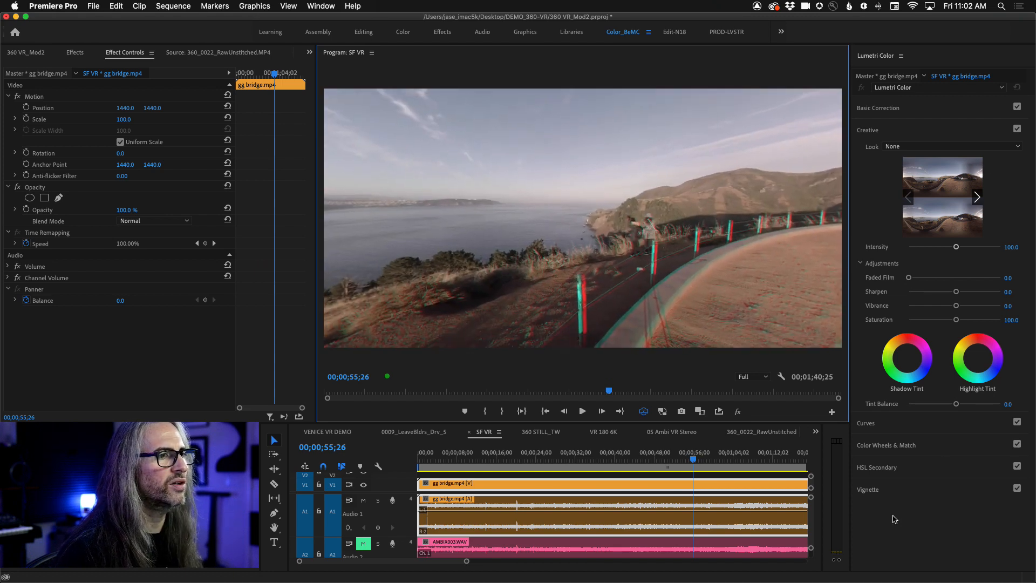
drag(810, 533, 810, 535)
click(556, 523)
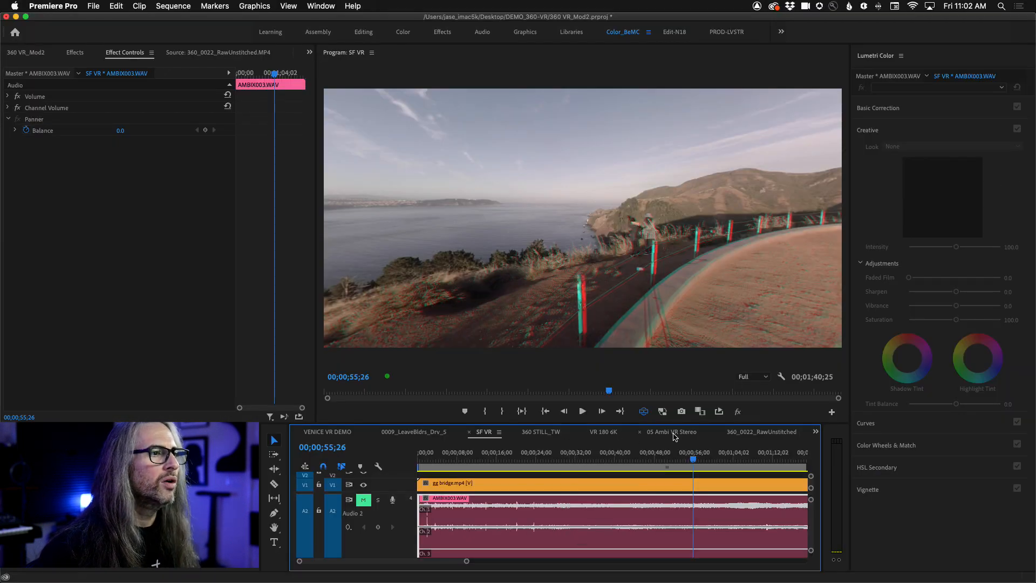
- Open the 05 Ambi VR Stereo sequence, view its media export settings despite the offline material, and leave without exporting
click(673, 433)
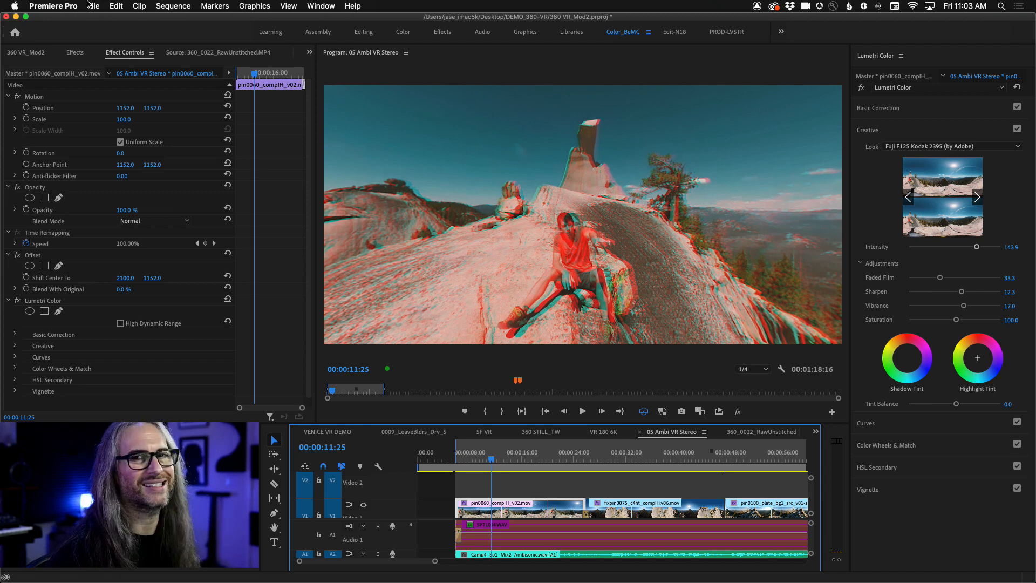
click(92, 6)
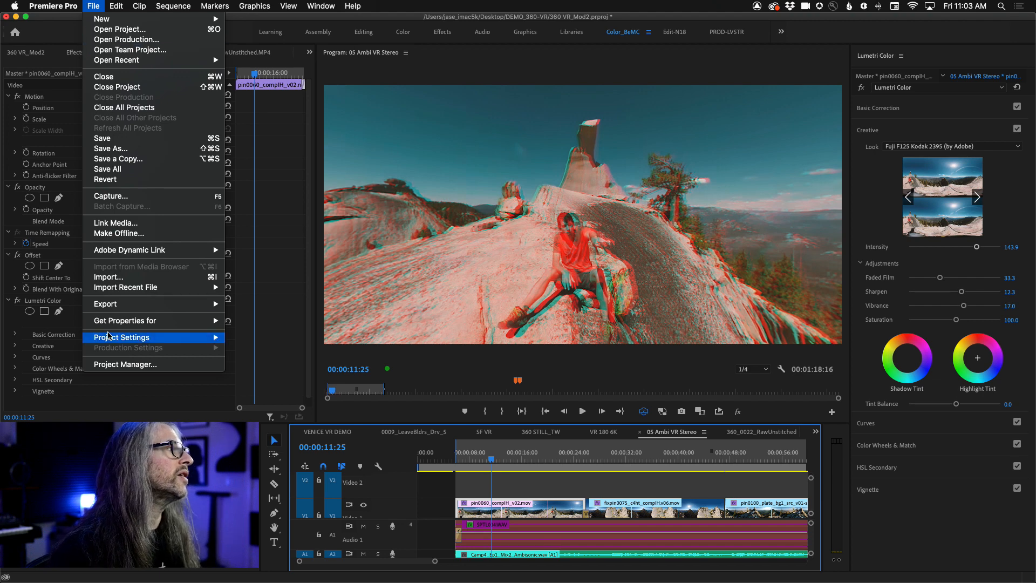
mouse_move(98, 304)
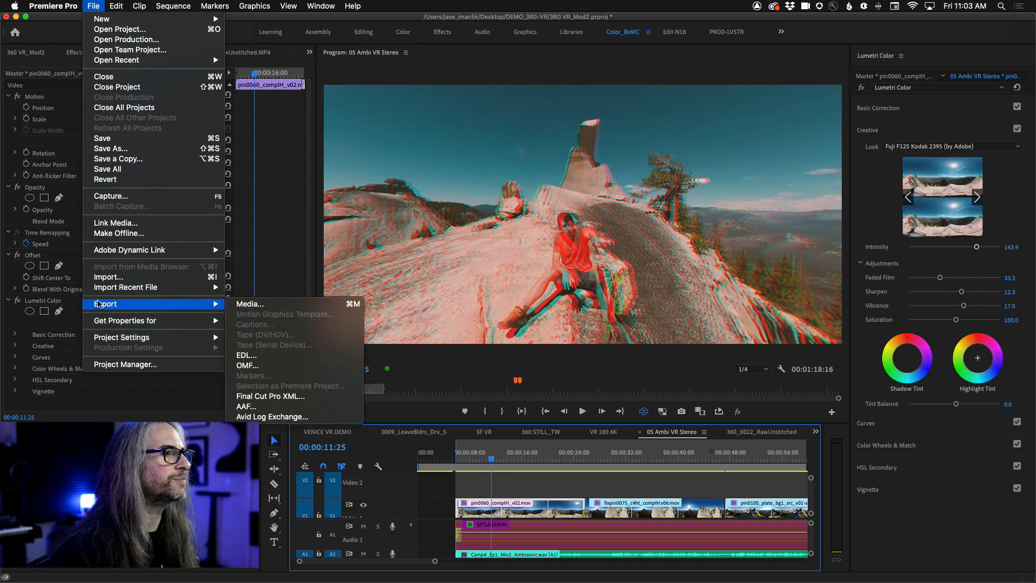
click(326, 307)
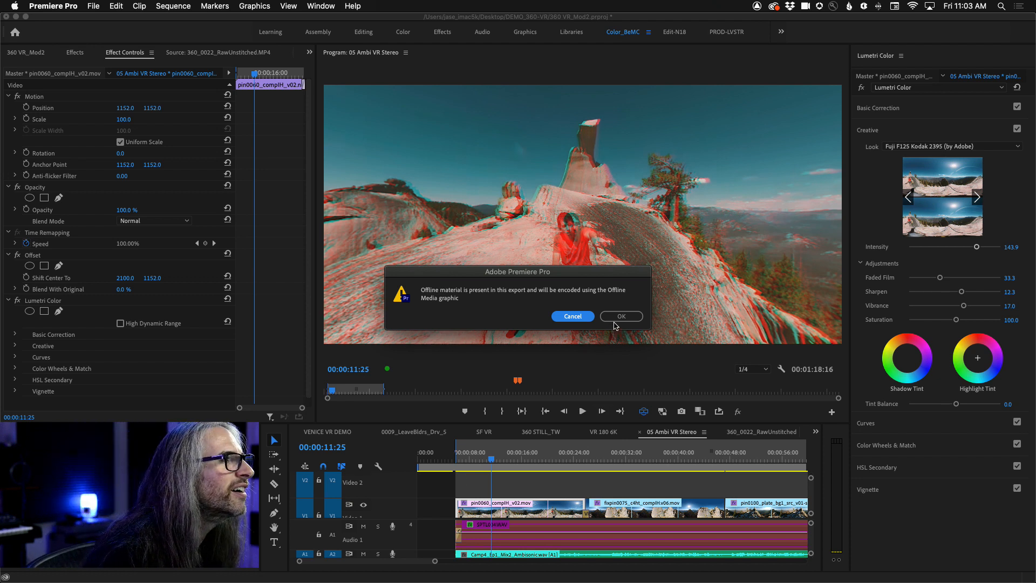
click(615, 322)
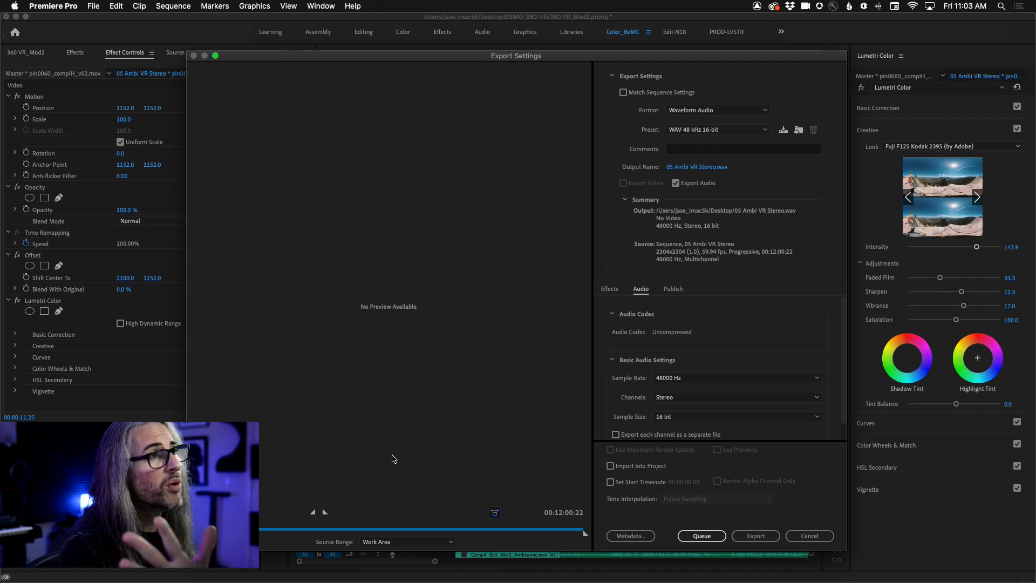
click(802, 537)
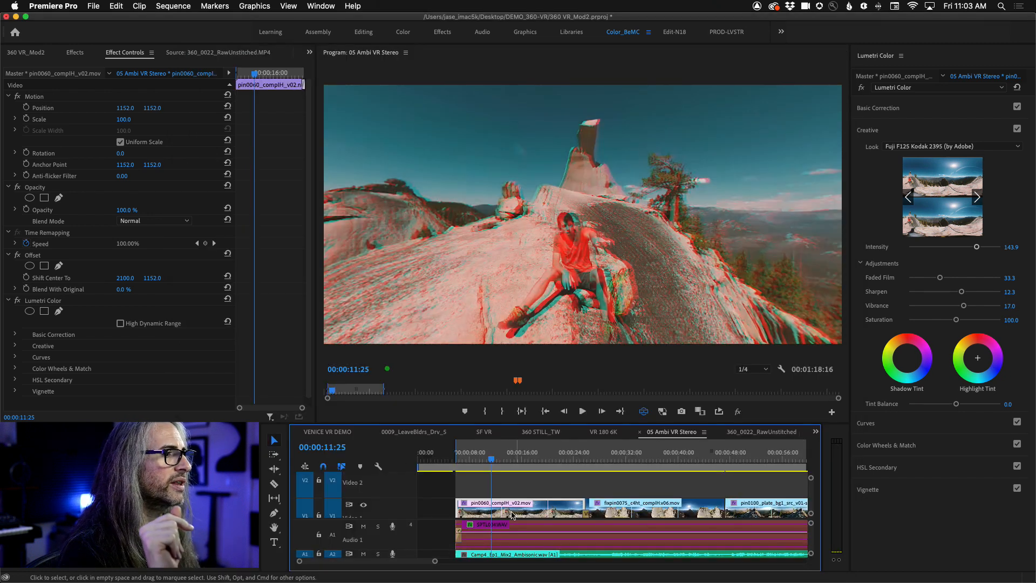
- Delete the clip on the Audio 1 track of 05 Ambi VR Stereo and clear the sequence's In and Out points
click(514, 529)
key(Delete)
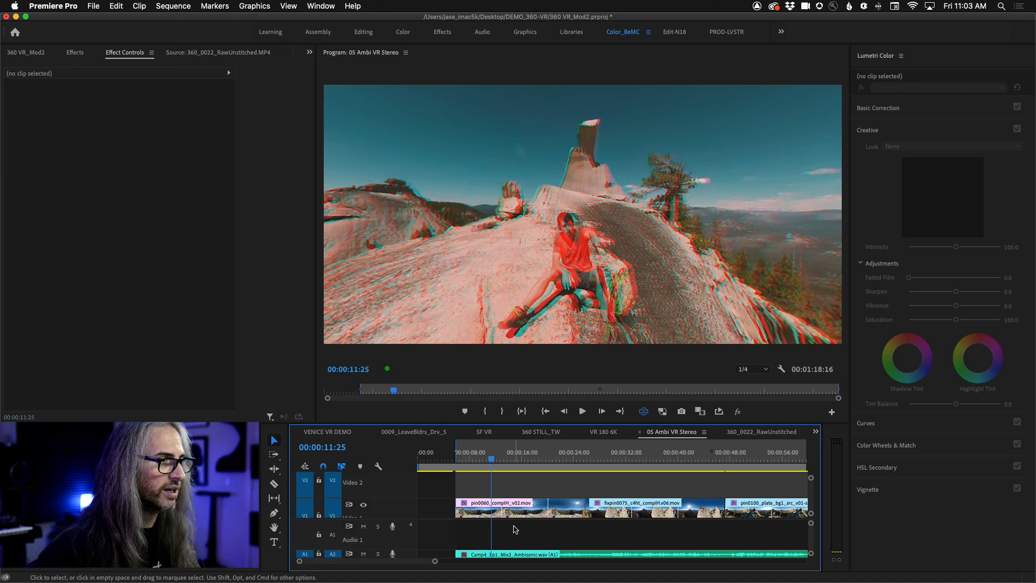
right_click(511, 470)
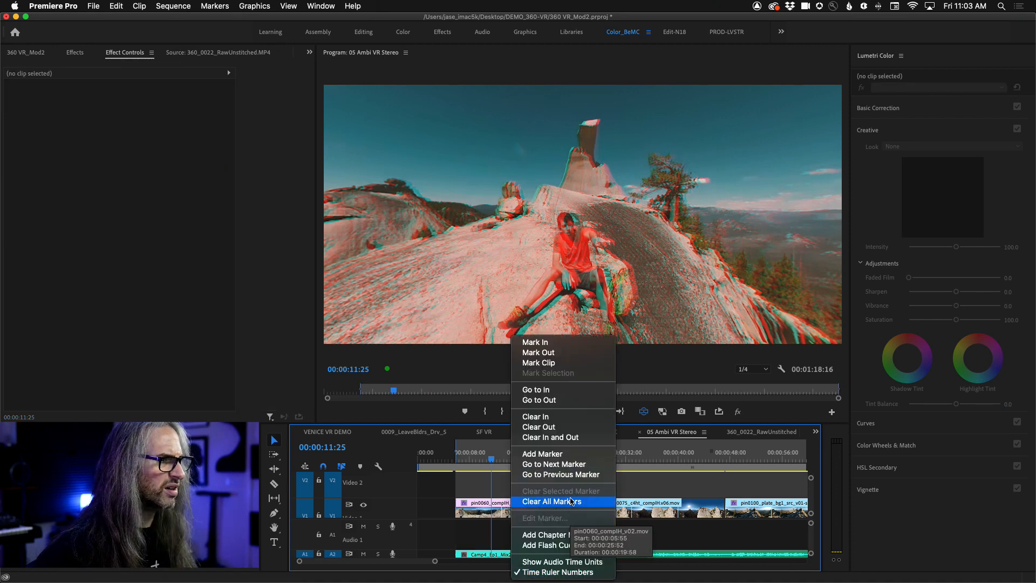
click(526, 438)
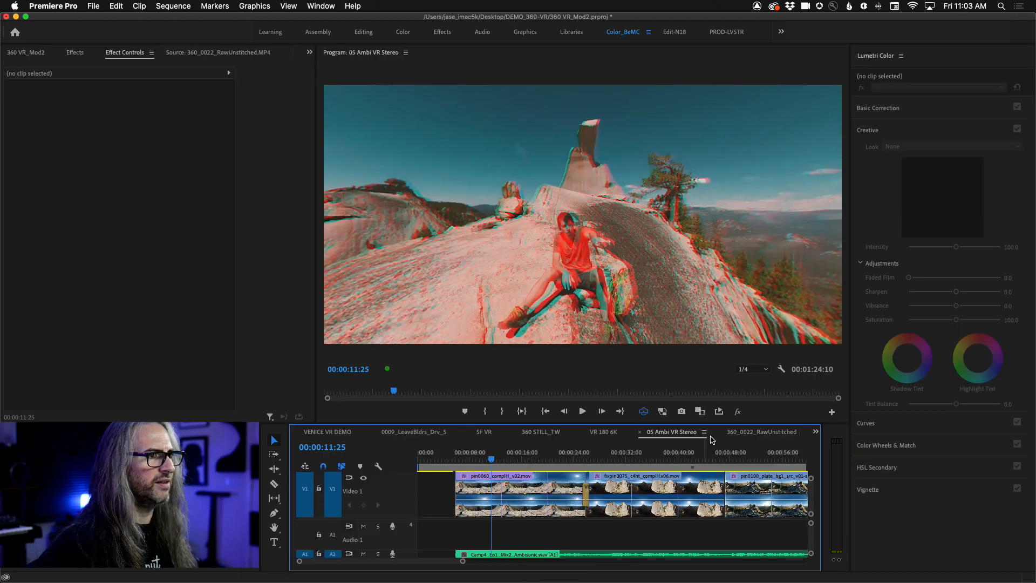
- Open the sequence's media export settings and choose the H.264 format with the VR Over-Under Match Source Ambisonics preset
click(93, 6)
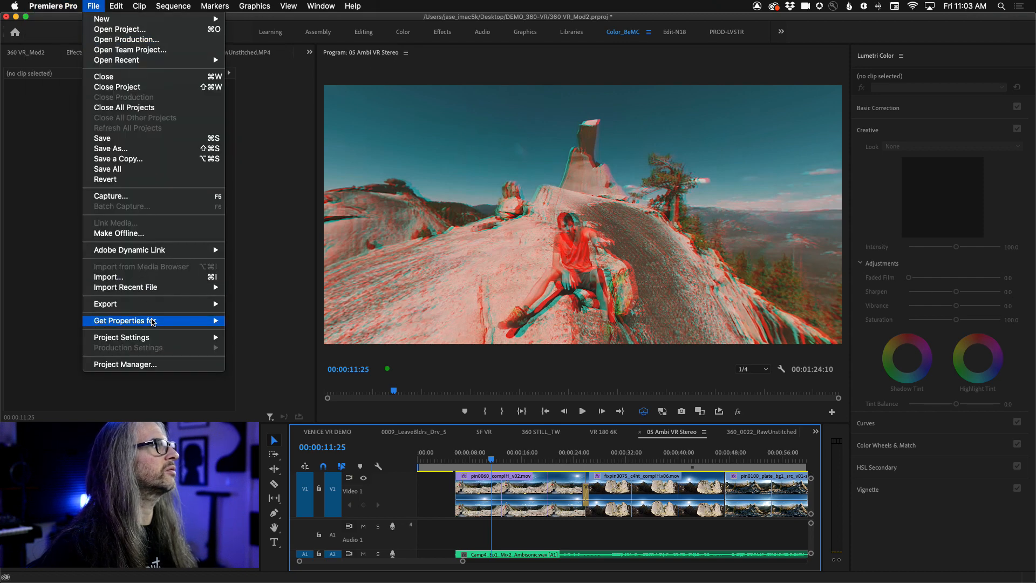
mouse_move(154, 305)
click(299, 305)
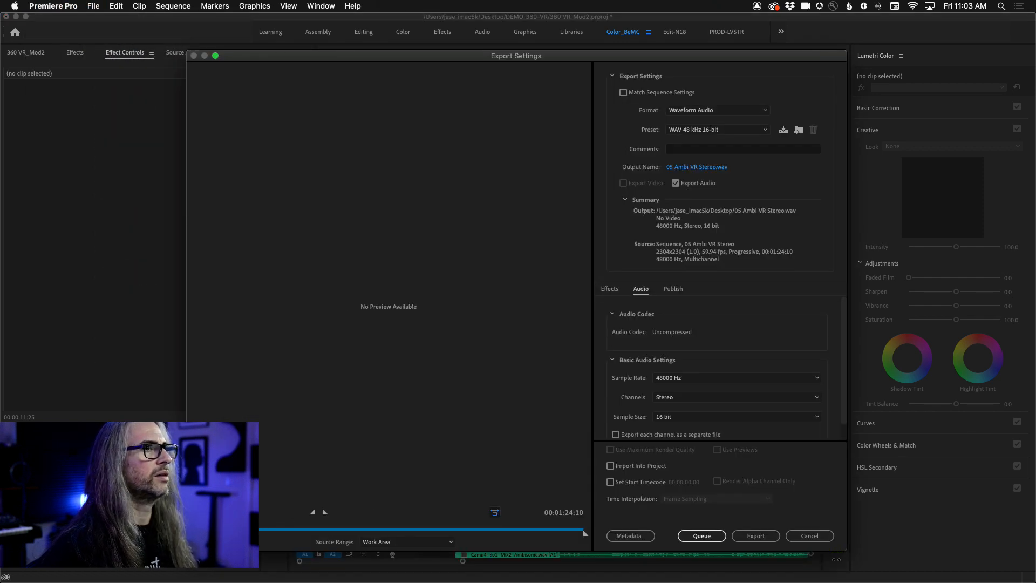
click(696, 110)
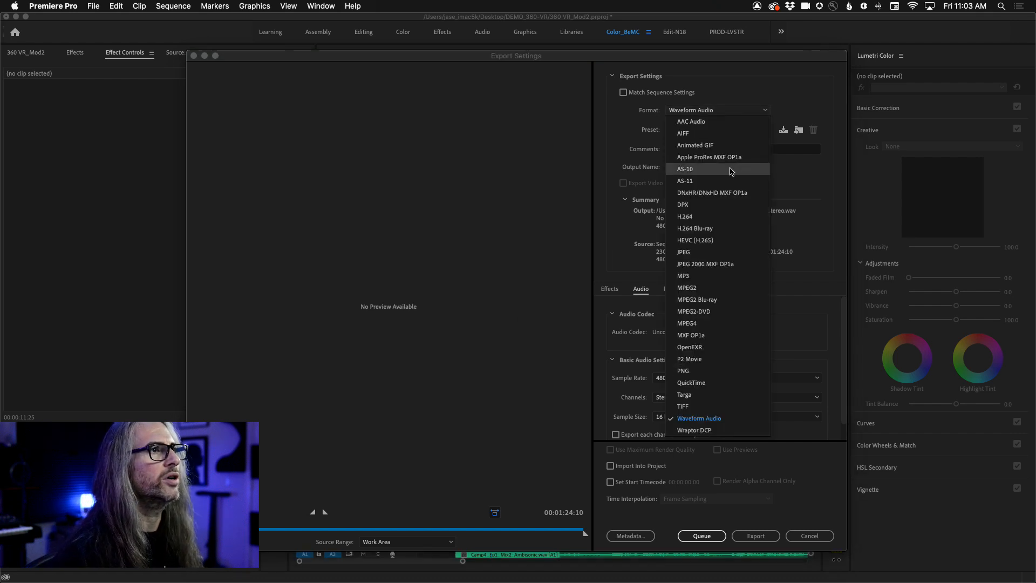
click(707, 217)
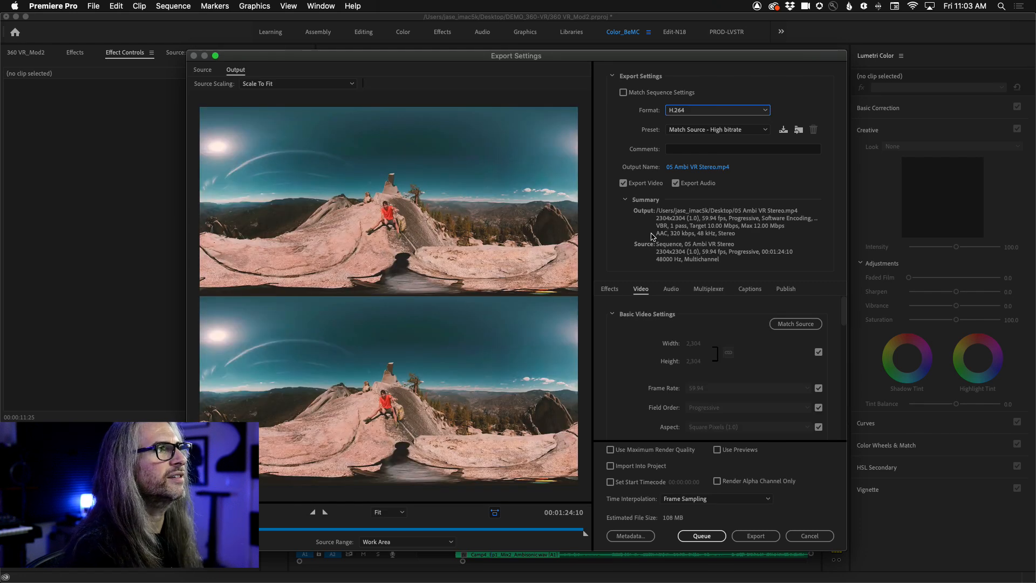
click(745, 129)
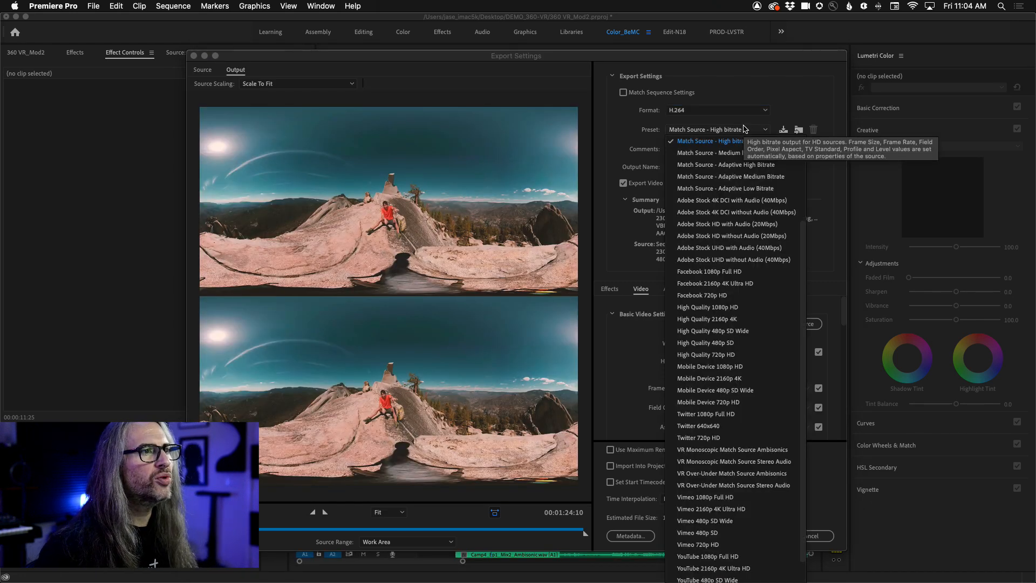
scroll(779, 398, down, 2)
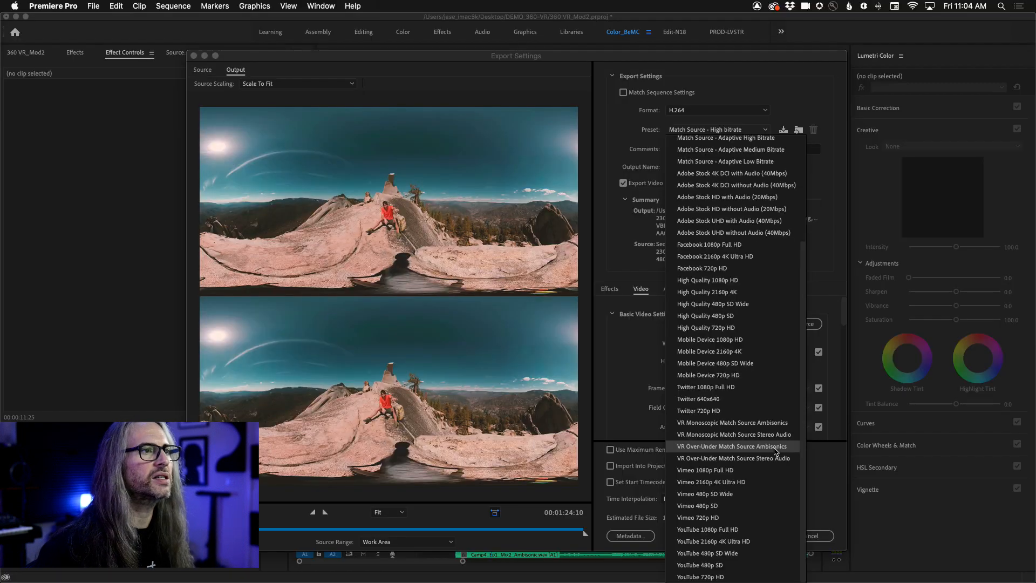
click(777, 446)
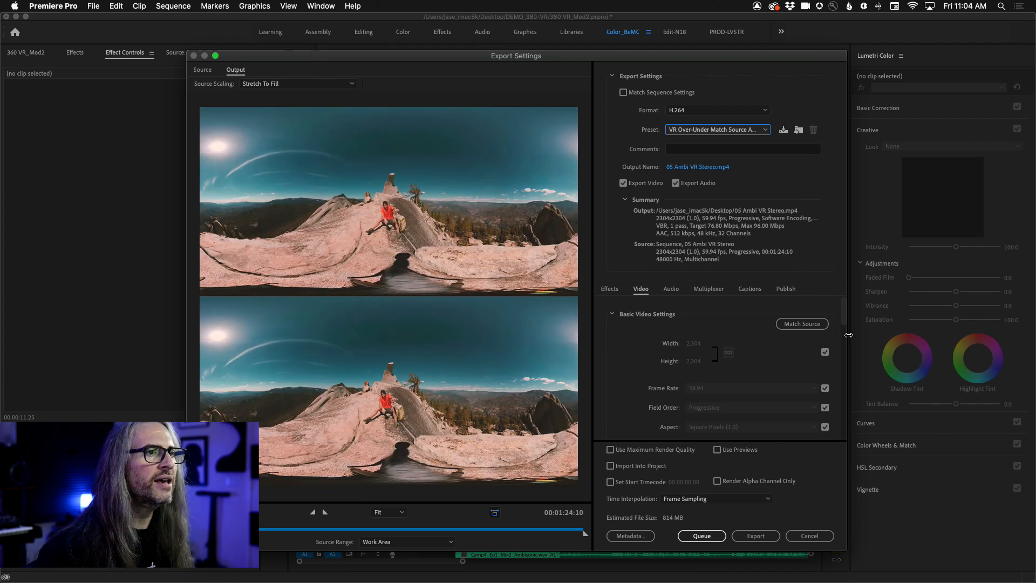
- Review the preset's video and bitrate settings down to VR Video, and leave without exporting
click(840, 312)
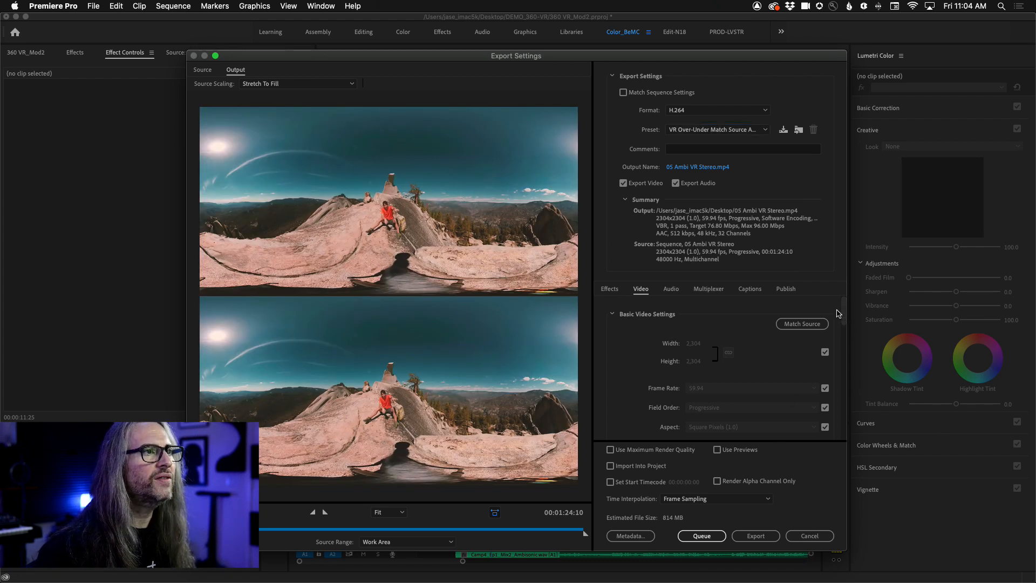
drag(846, 316, 847, 409)
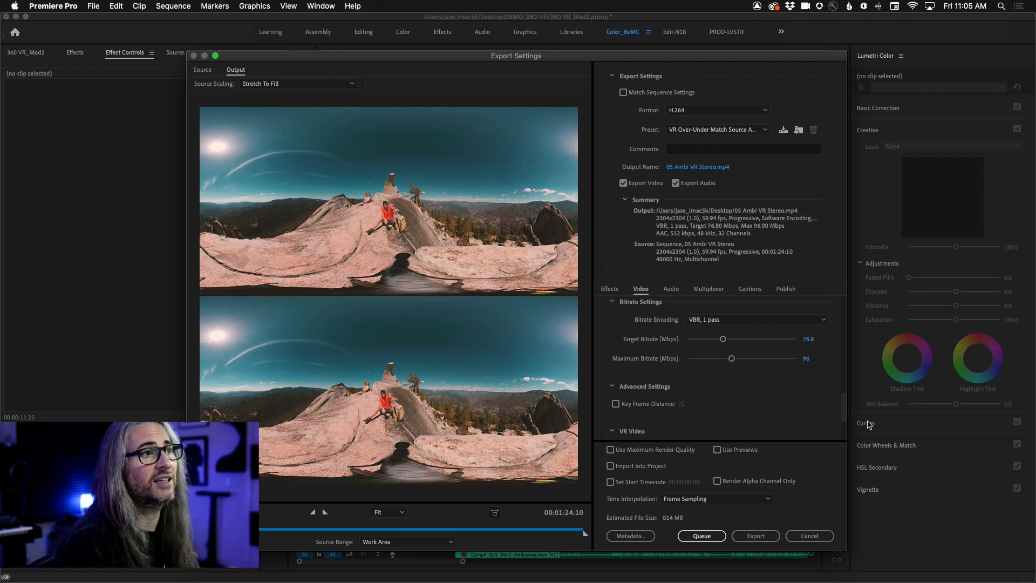
click(808, 537)
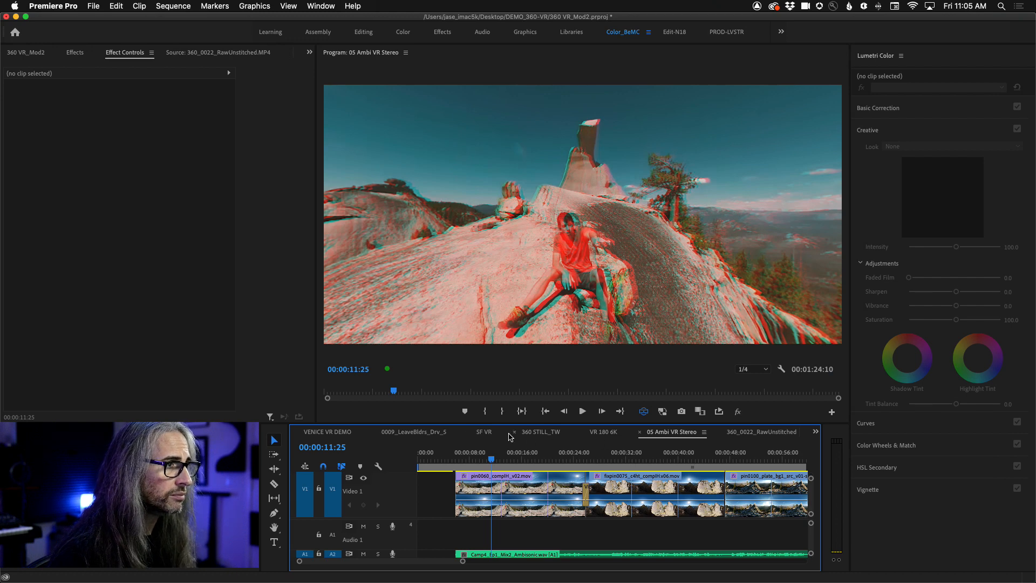
- Open the 360_0022_Stitch_XHC sequence and turn the VR view from the canal to the man in sunglasses
click(816, 432)
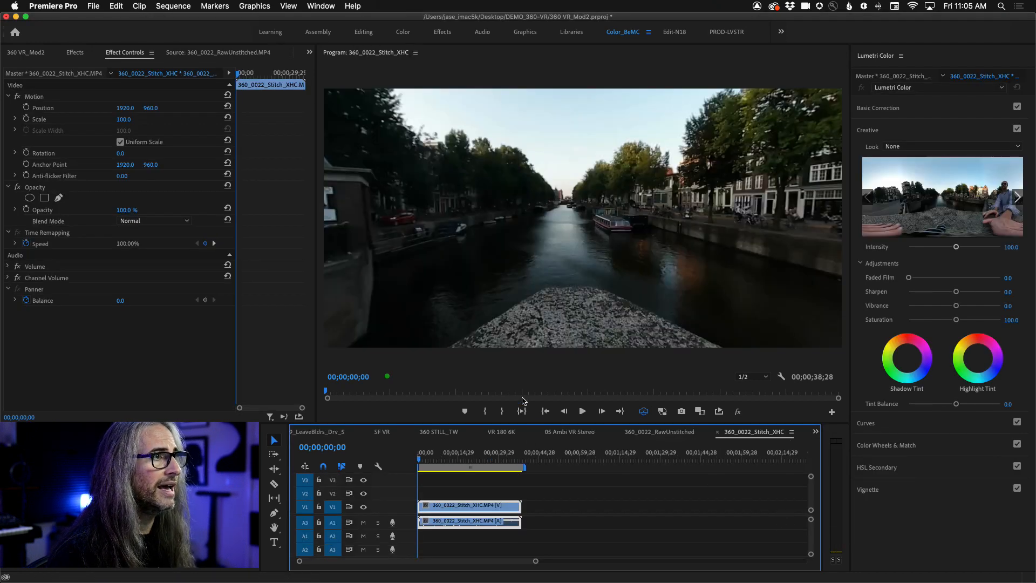
drag(556, 272, 729, 265)
drag(527, 264, 827, 279)
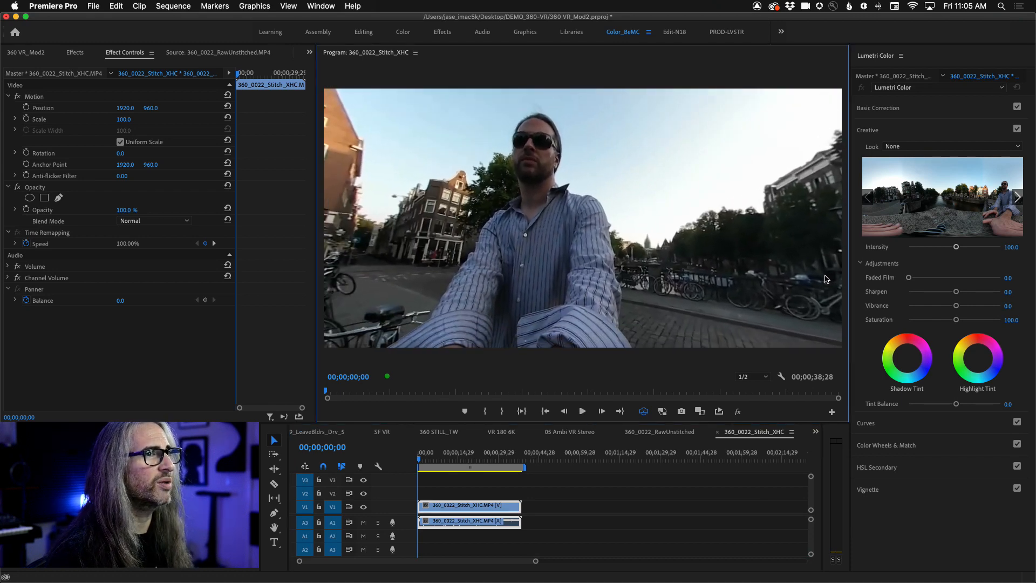
- Apply the Fuji ETERNA 250D Kodak 2395 look to the clip, with Faded Film 36 and Vibrance 52
click(1018, 198)
click(1018, 197)
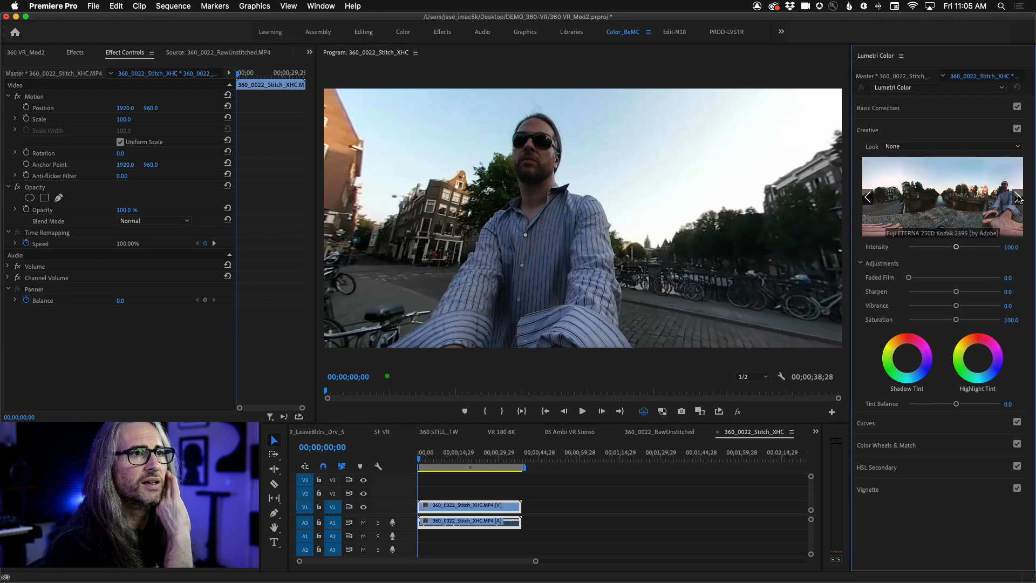
click(953, 204)
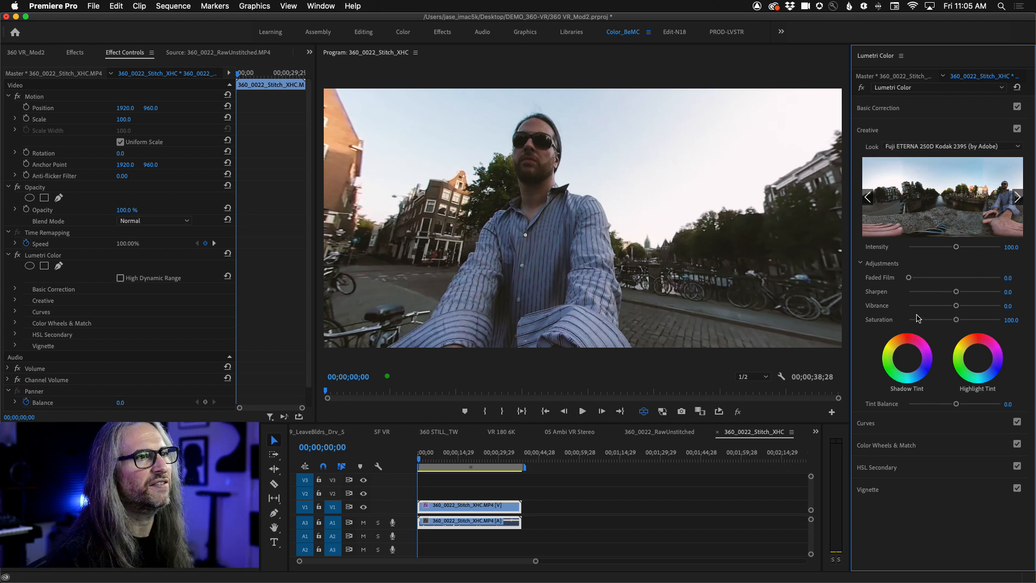
drag(909, 277, 980, 306)
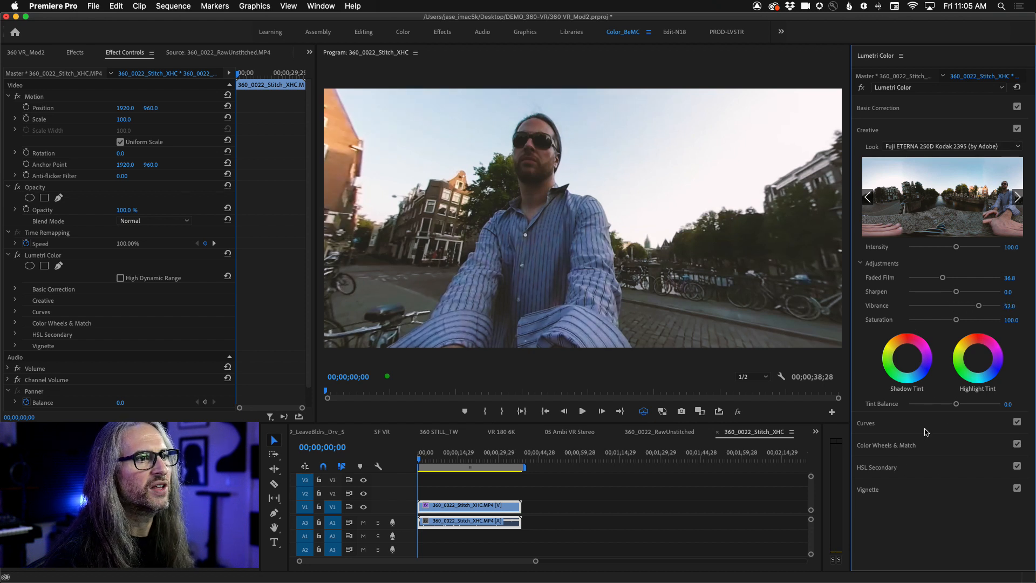
- Sample the blue sky for the Hue vs Sat curve and raise that hue's saturation to the maximum
click(926, 425)
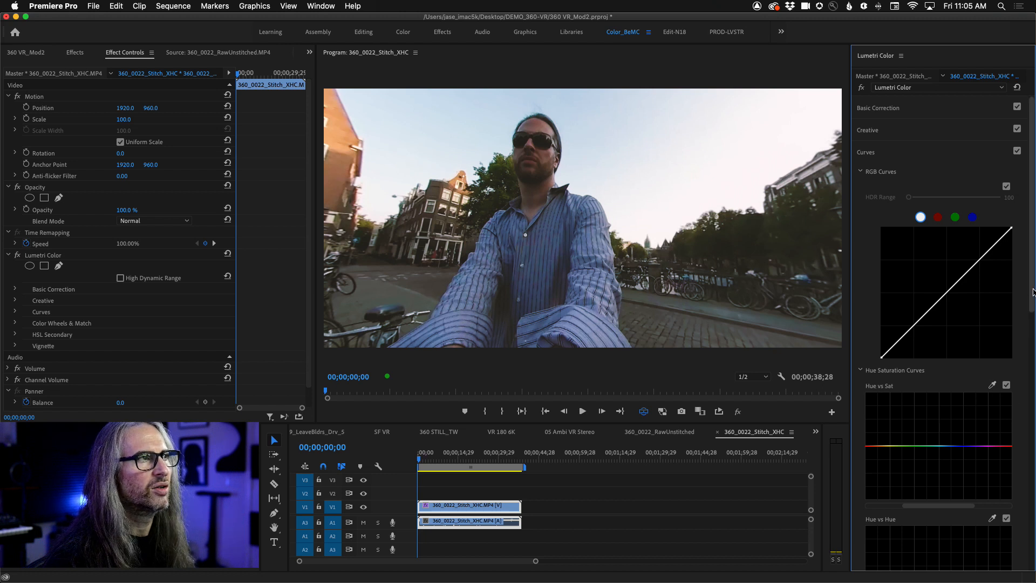
scroll(1033, 309, down, 3)
click(991, 322)
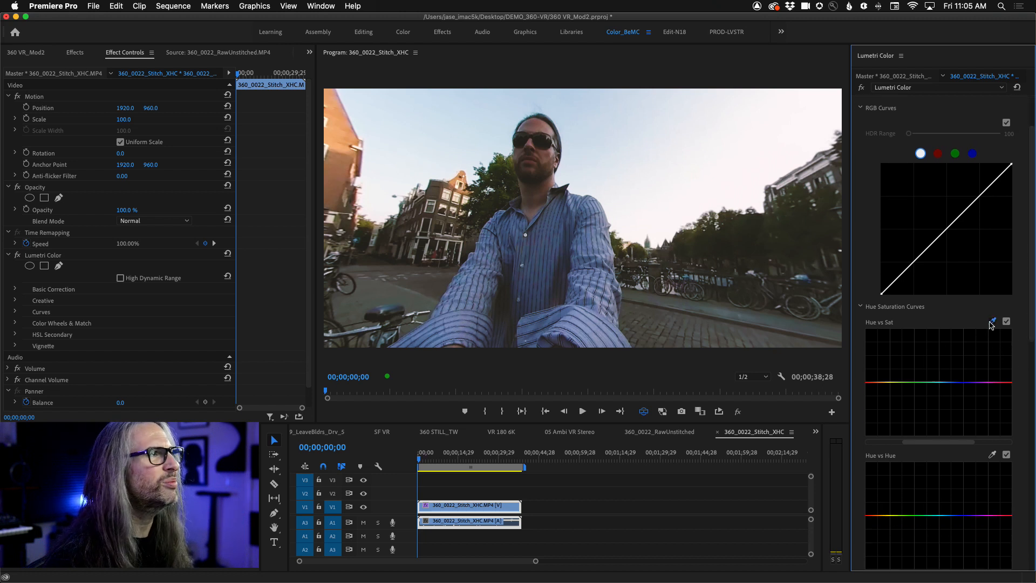
click(499, 97)
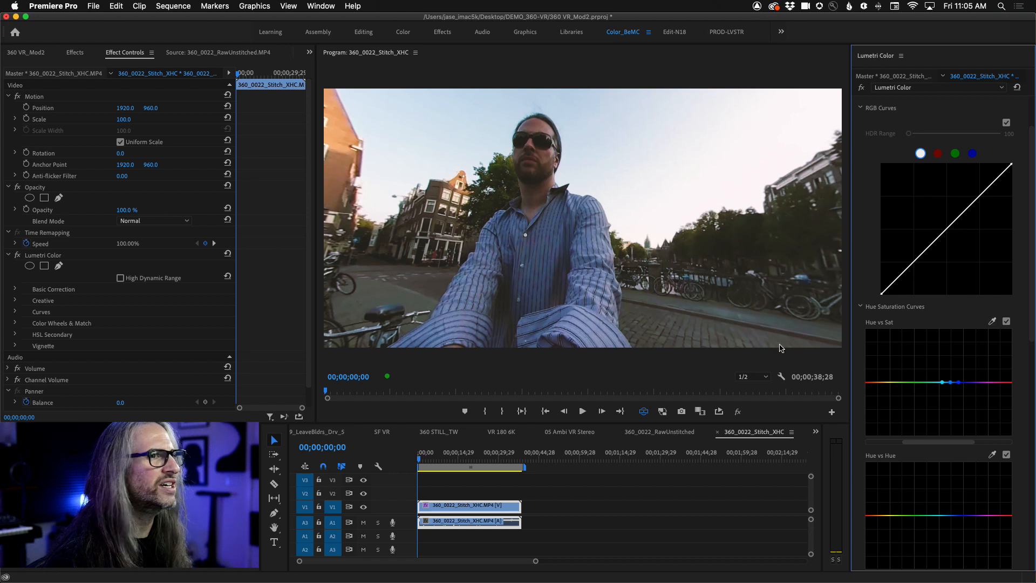
drag(952, 383, 951, 330)
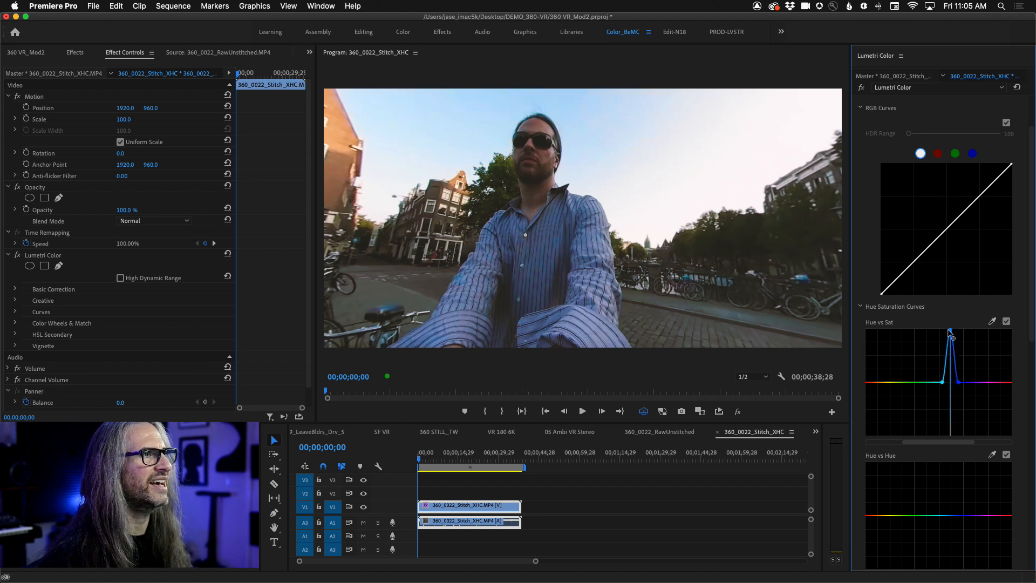
- Lower the blue peak of the Hue vs Sat curve to about half its height and check the sky around the man
scroll(951, 332, down, 1)
click(992, 311)
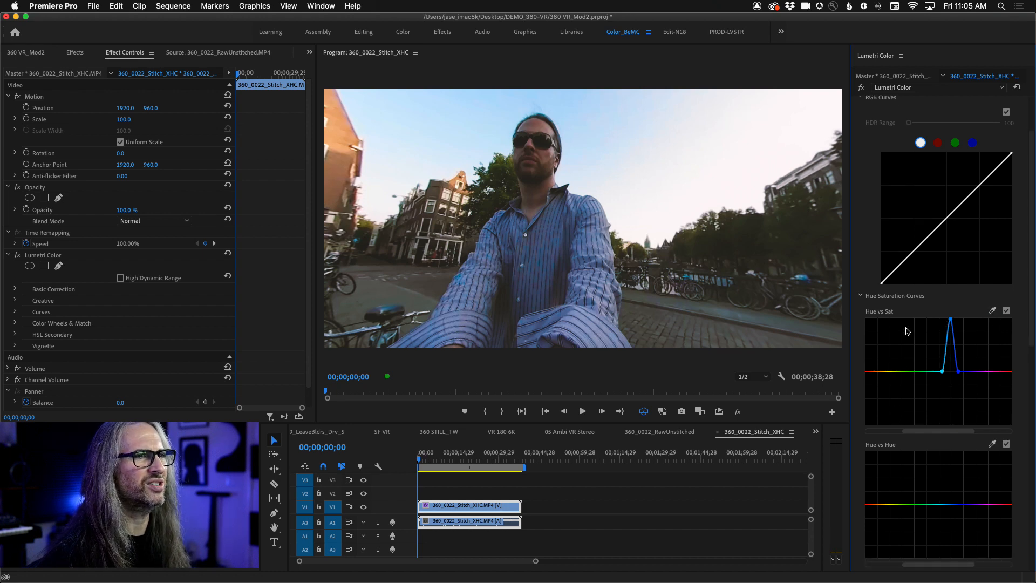
drag(596, 217, 437, 169)
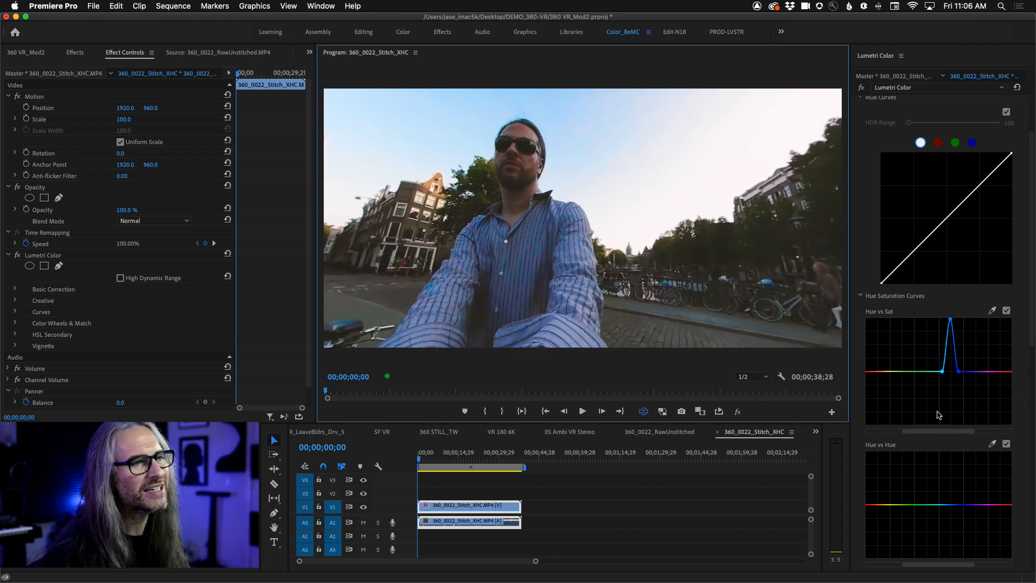
drag(951, 320, 948, 353)
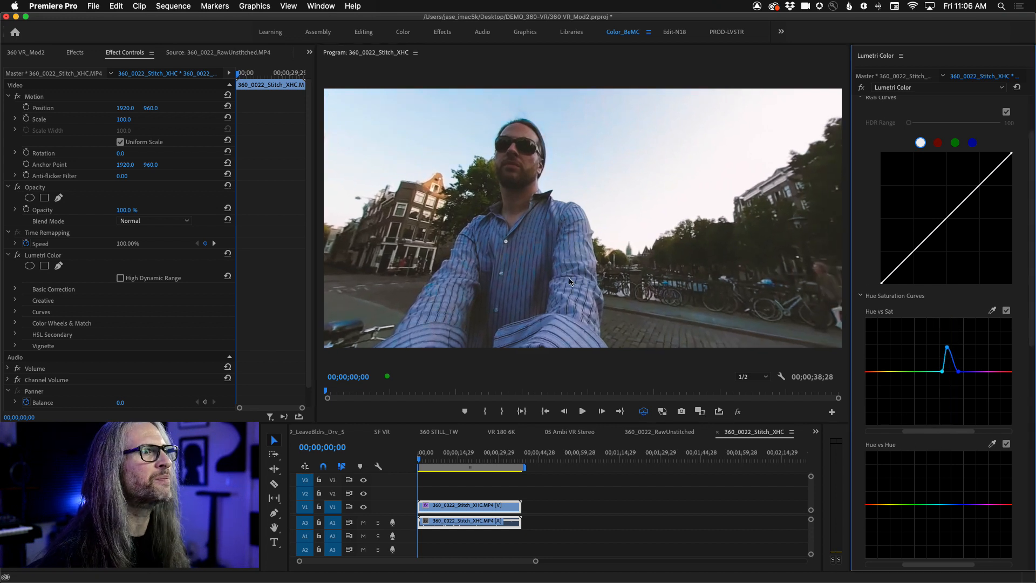
drag(671, 316, 671, 296)
drag(496, 291, 499, 317)
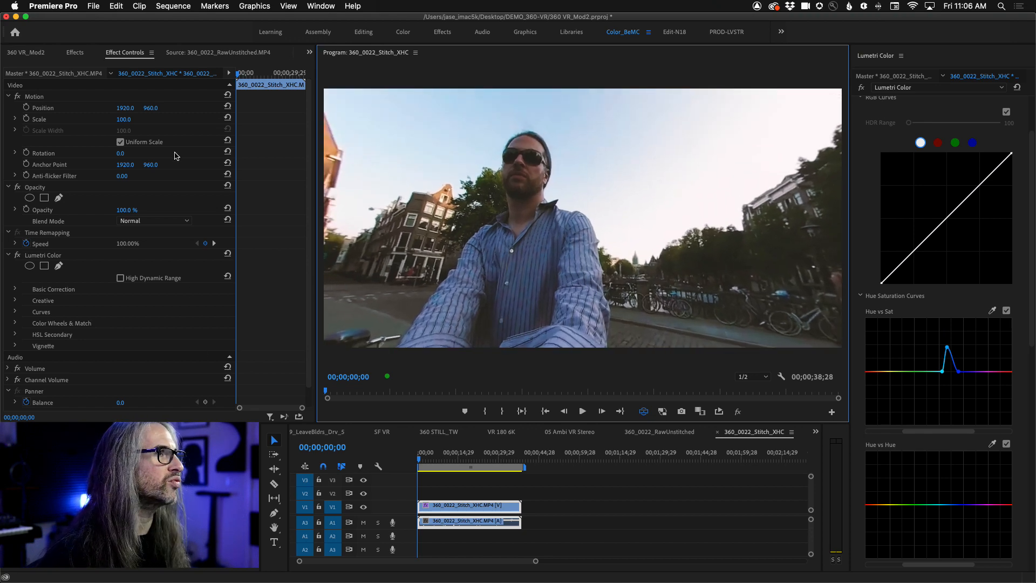
- Open the media export settings for 360_0022_Stitch_XHC and choose the VR Monoscopic Match Source Stereo Audio preset
click(95, 5)
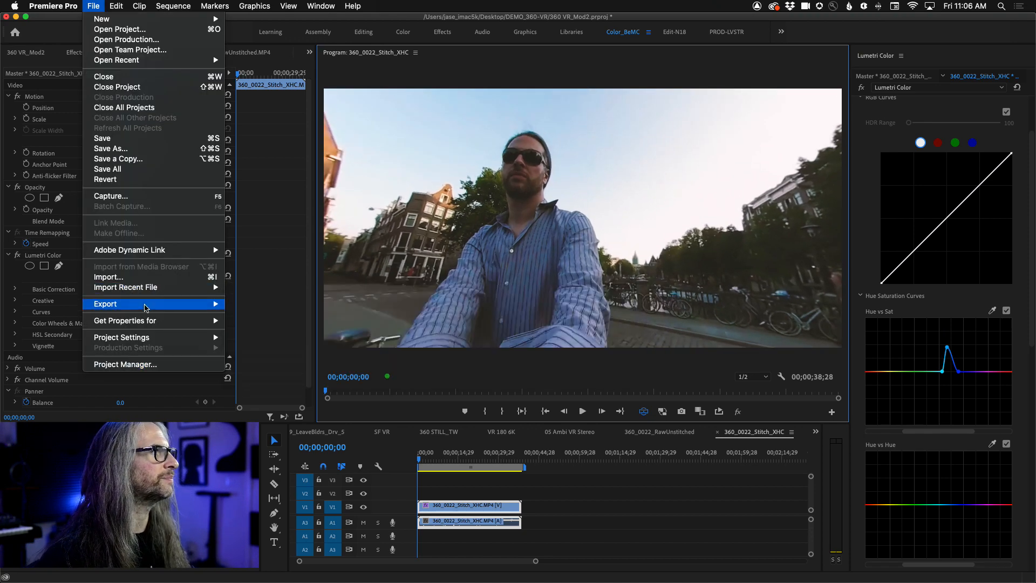
mouse_move(146, 305)
click(276, 307)
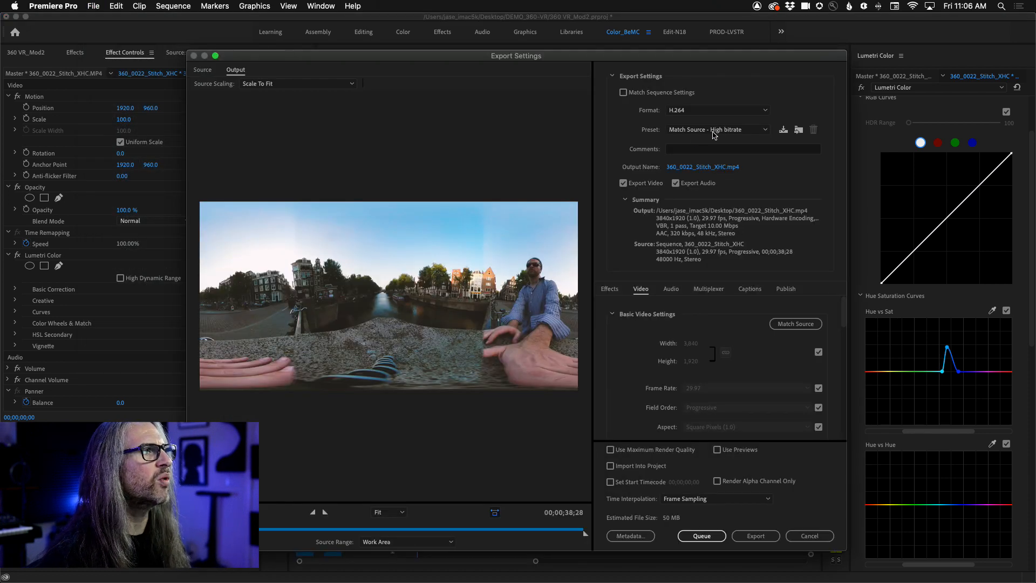
click(718, 131)
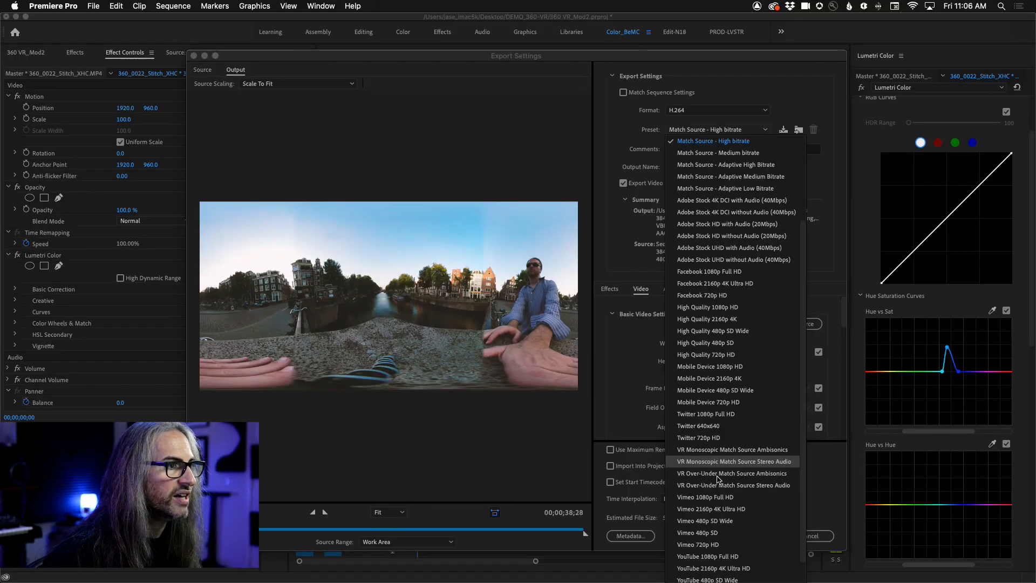
click(692, 463)
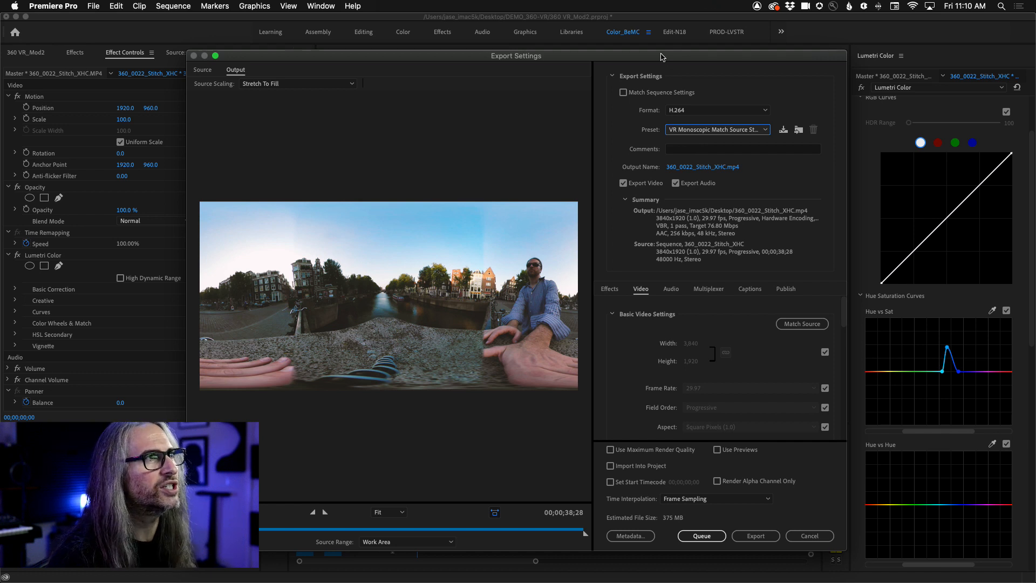
drag(659, 51, 658, 30)
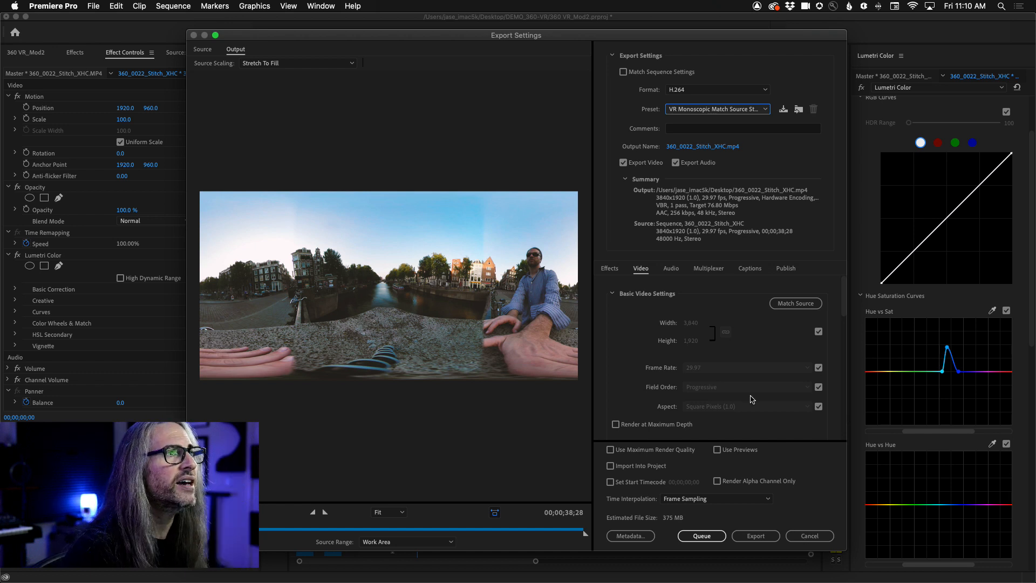
- Change the export format to HEVC (H.265) and view its presets, keeping Match Source - High Bitrate
click(704, 90)
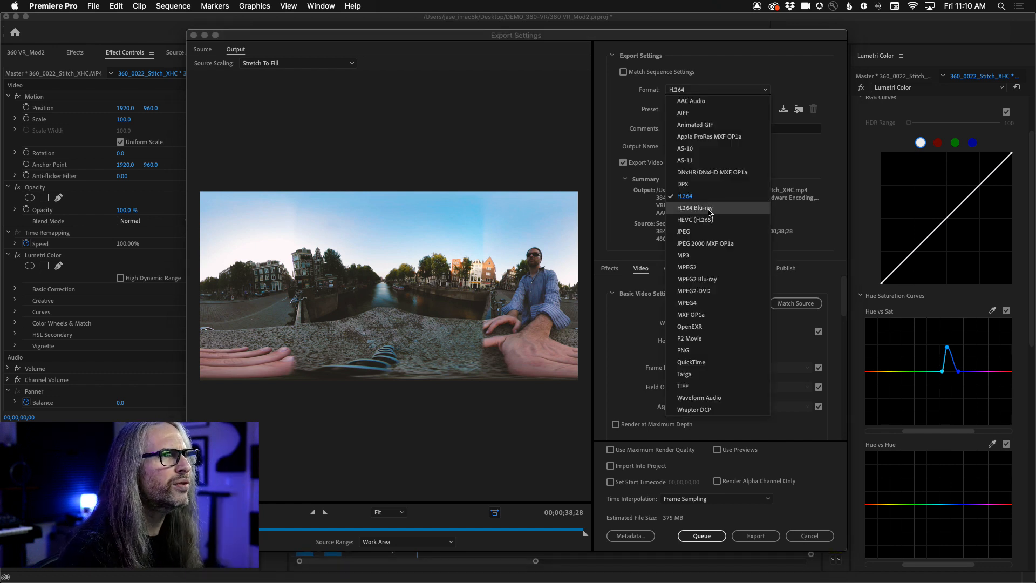
click(693, 198)
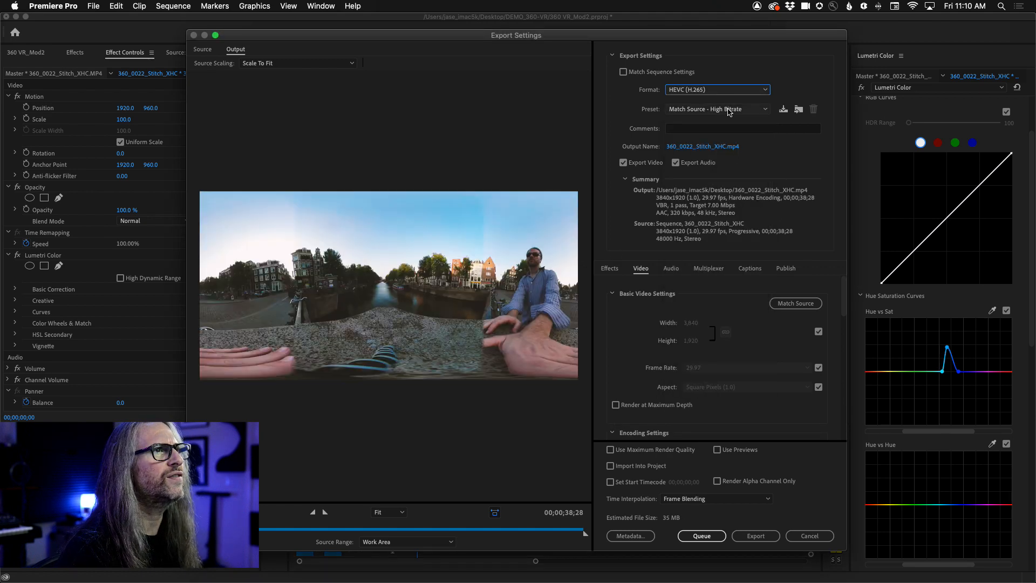
click(731, 109)
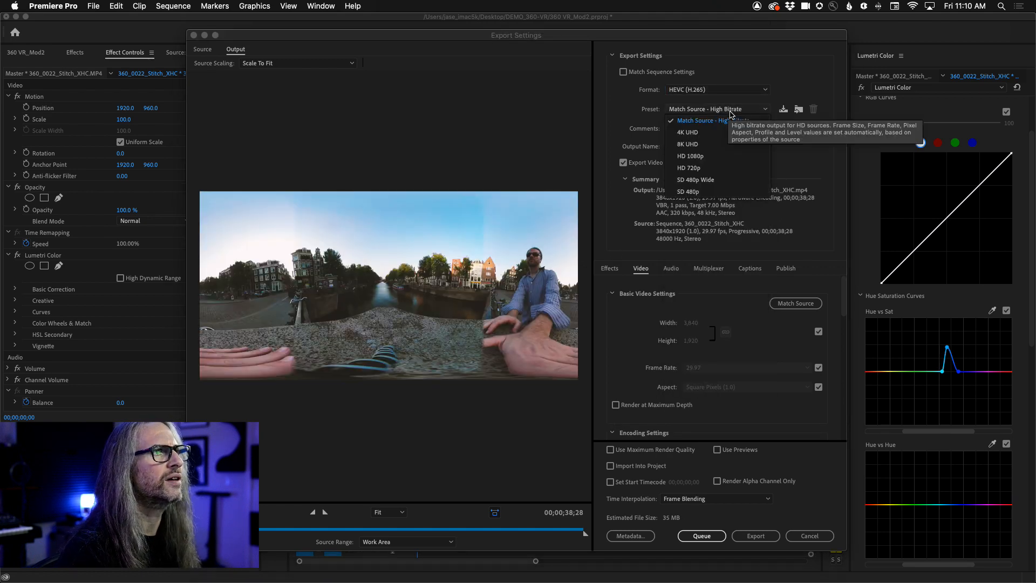
click(826, 181)
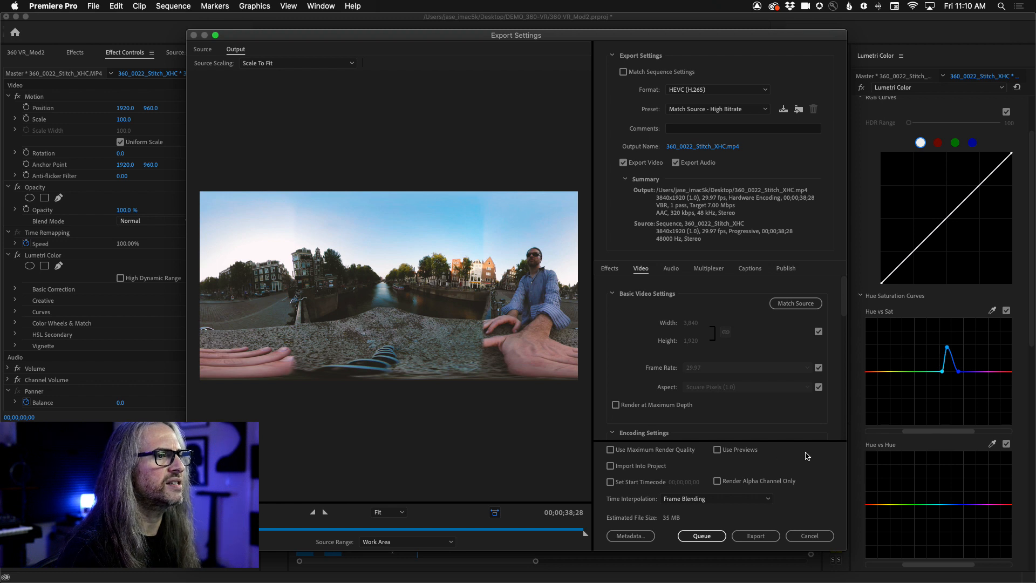
- Review the VR Video settings, toggle Video Is VR off and back on, and check the audio settings before cancelling the export
scroll(768, 335, down, 10)
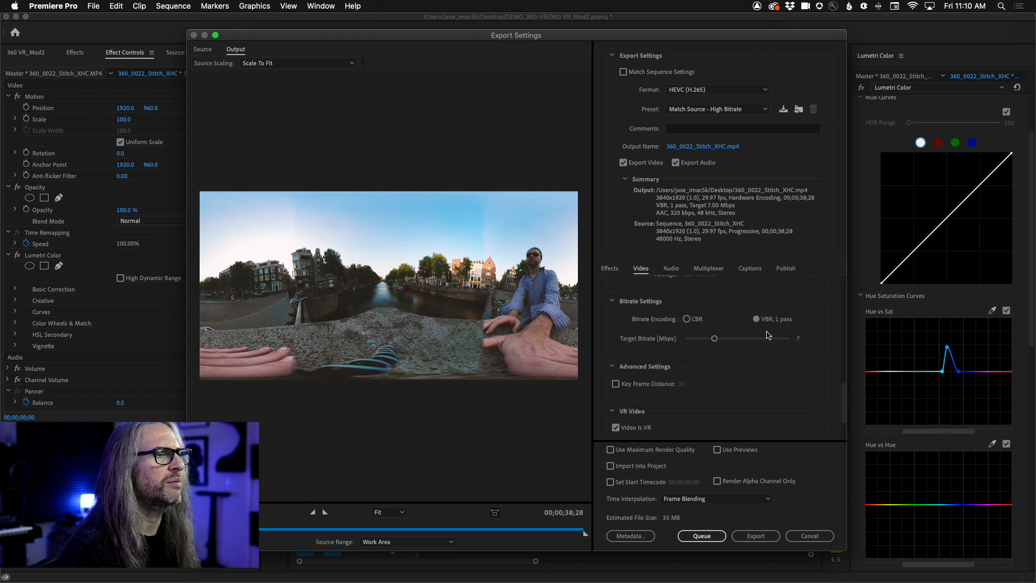
scroll(768, 335, down, 4)
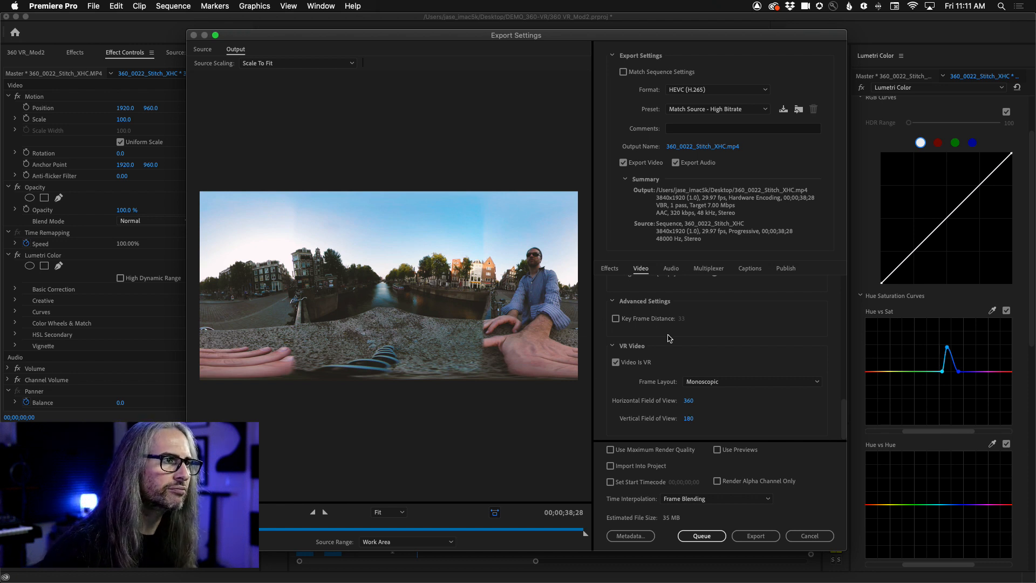
click(616, 362)
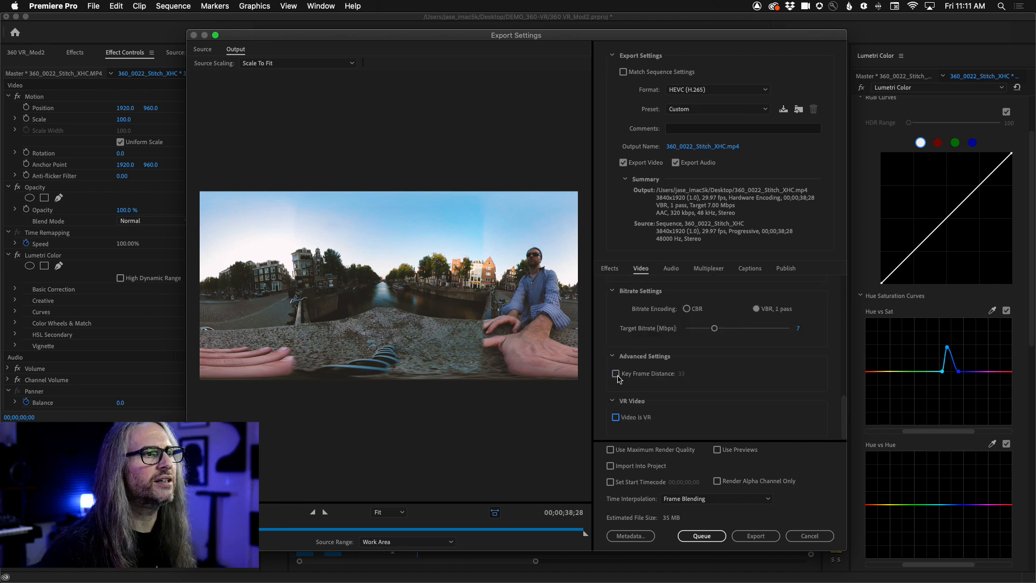
click(617, 417)
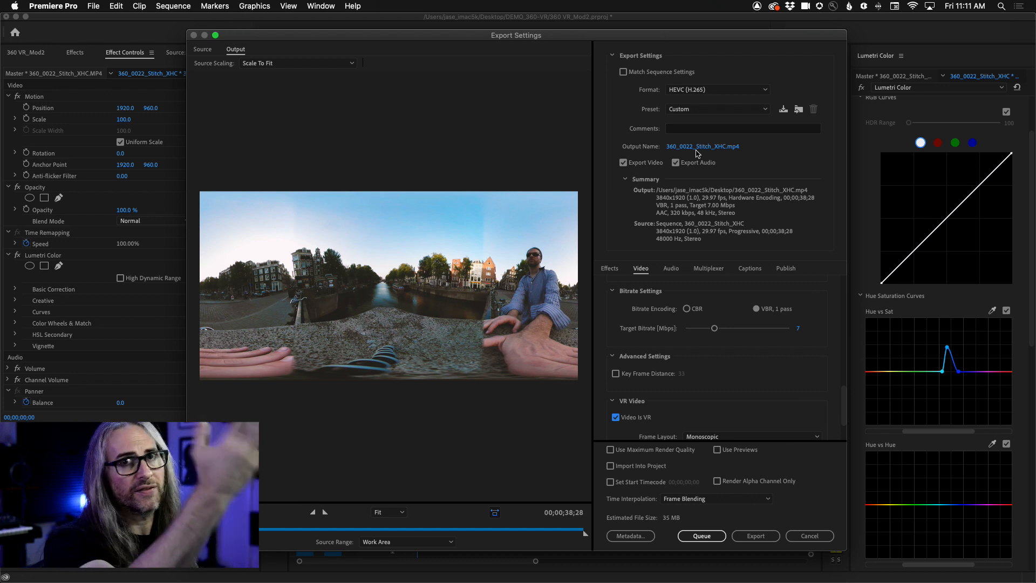
scroll(750, 402, down, 2)
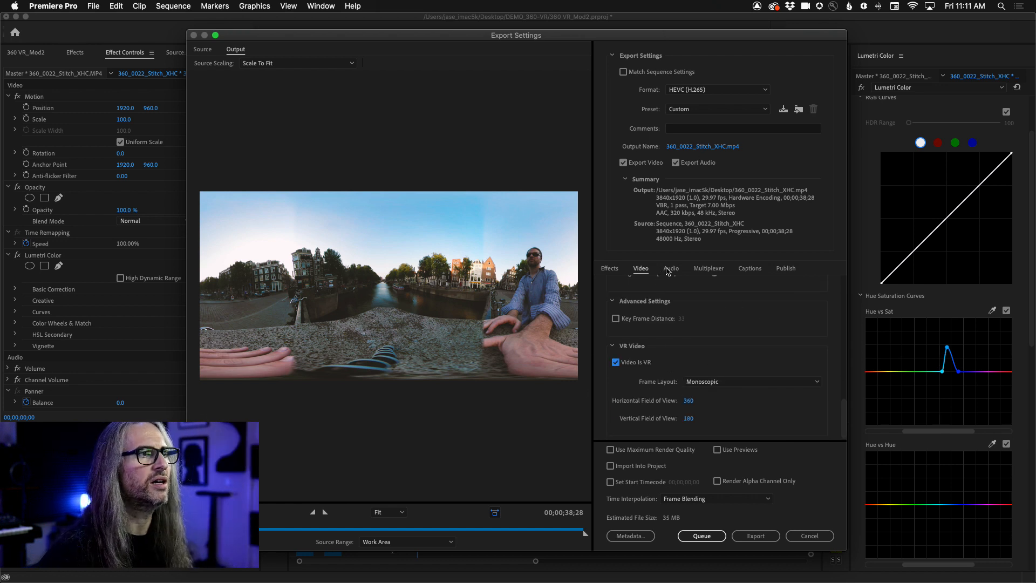
click(669, 268)
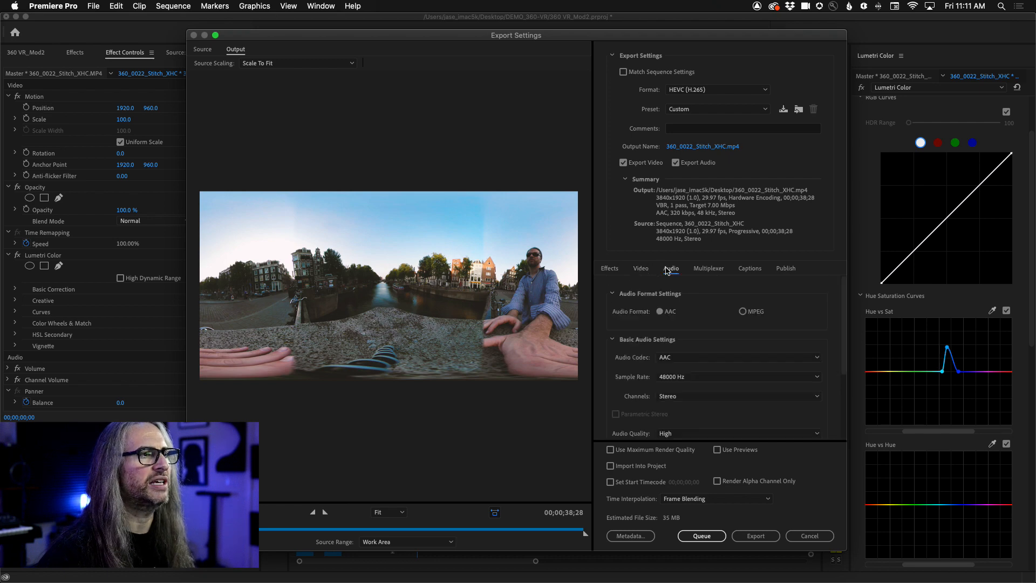
click(799, 538)
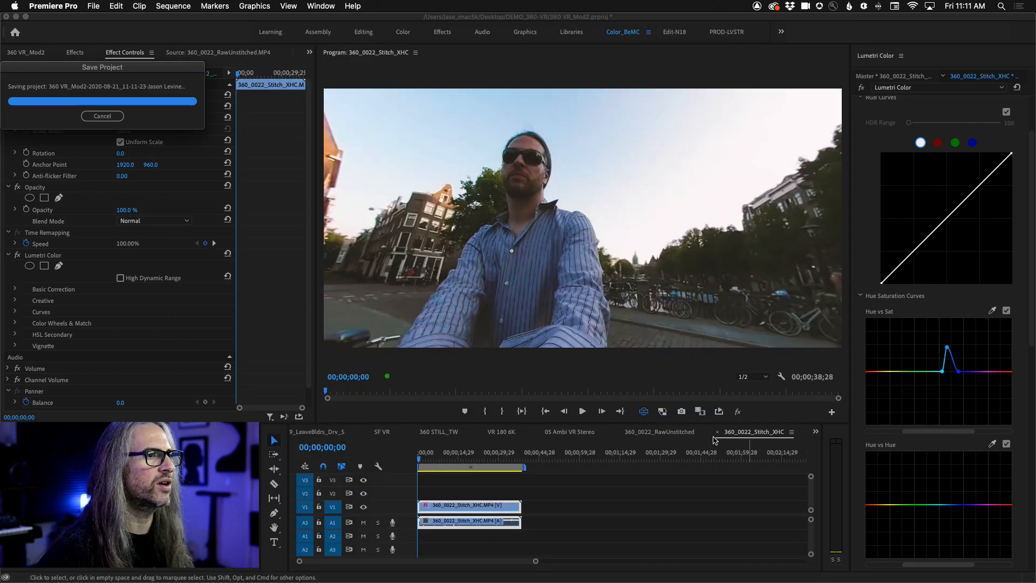
- Open the media export settings for the 05 Ambi VR Stereo sequence
click(568, 434)
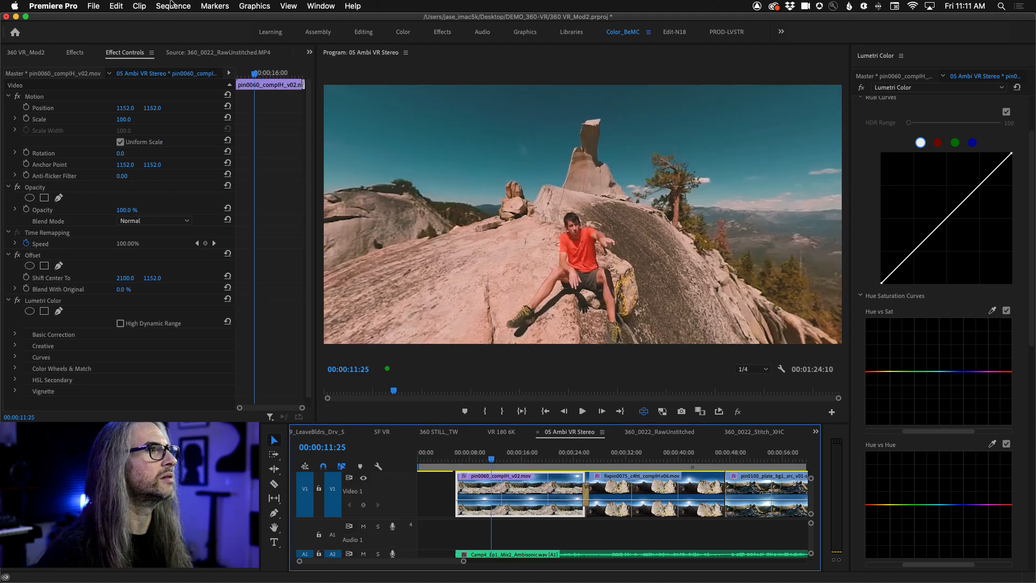
click(100, 5)
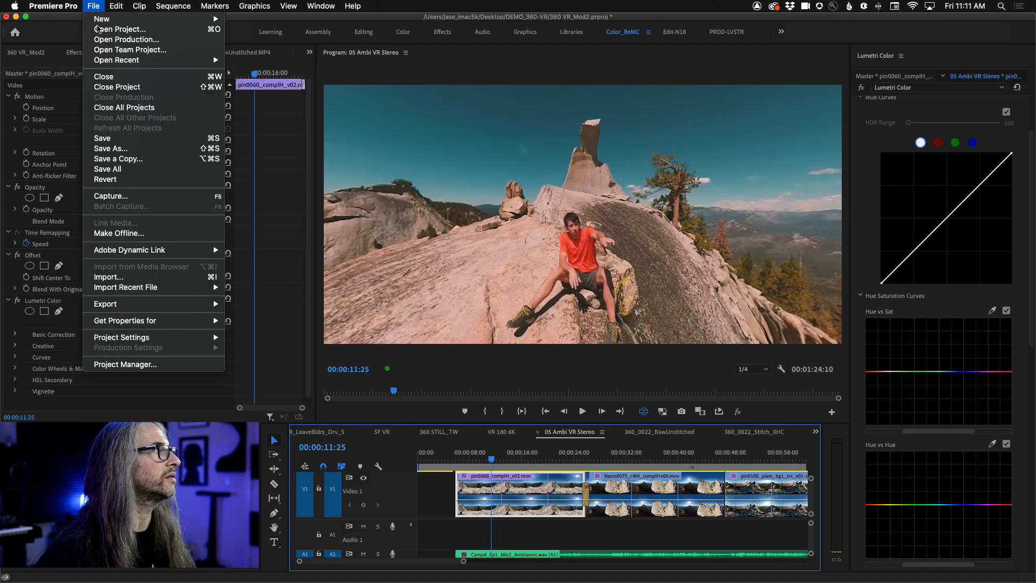
mouse_move(164, 302)
click(249, 304)
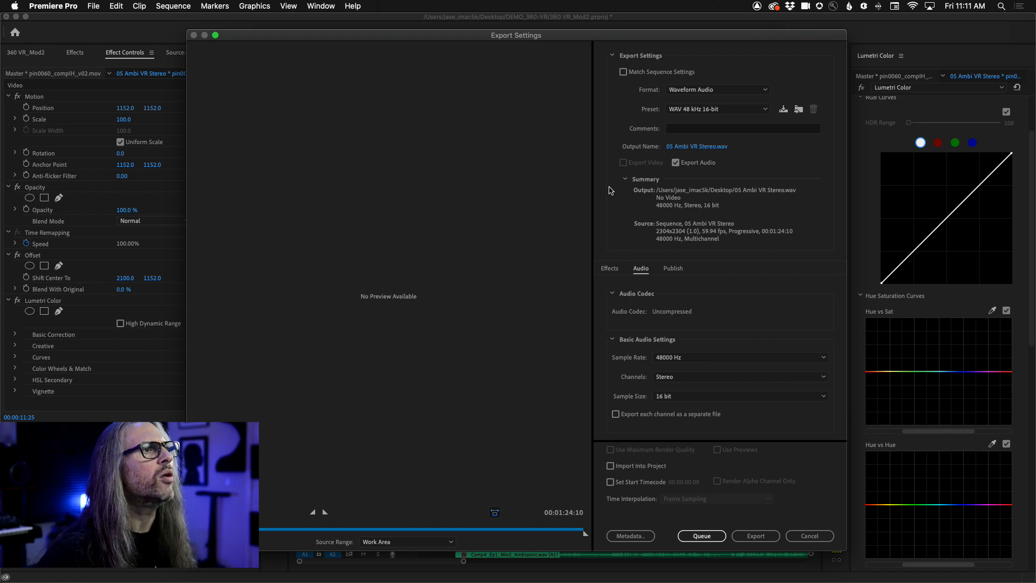
- Set the export format to H.264 with the VR Over-Under Match Source Ambisonics preset
click(703, 93)
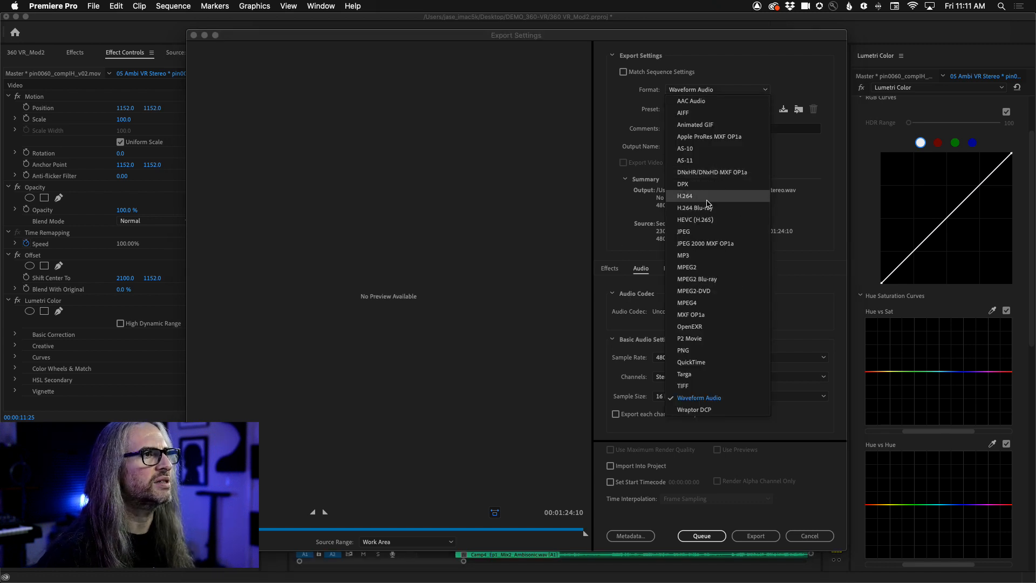
click(712, 109)
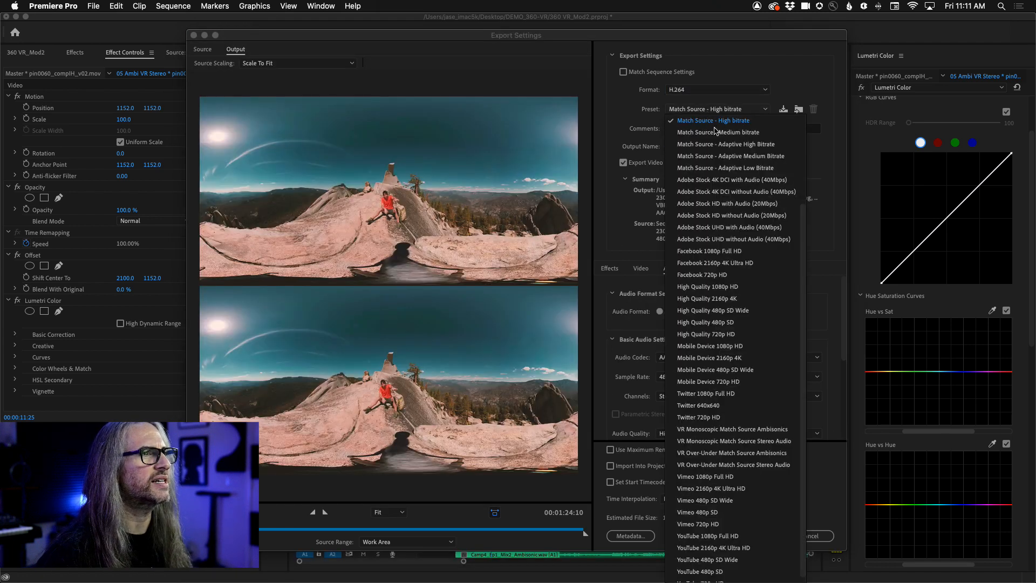
scroll(752, 513, down, 1)
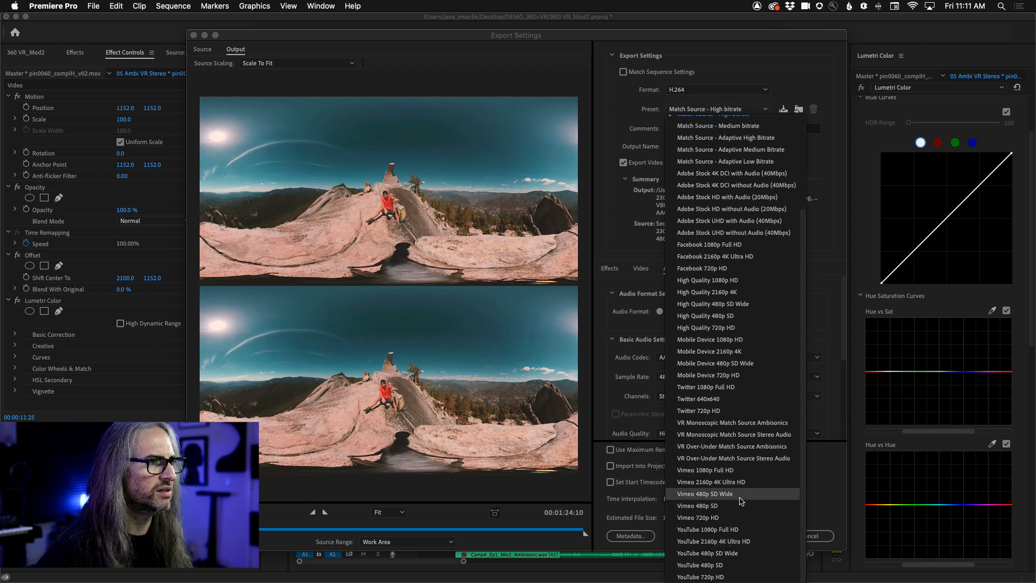
click(747, 448)
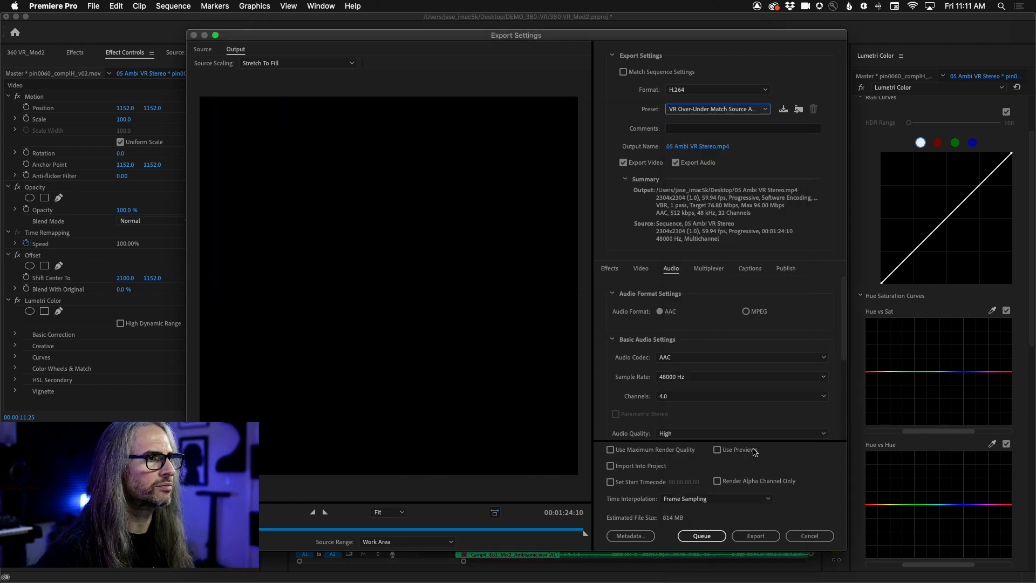
- Examine the export's audio settings down to the Ambisonics option, and cancel the export
click(840, 349)
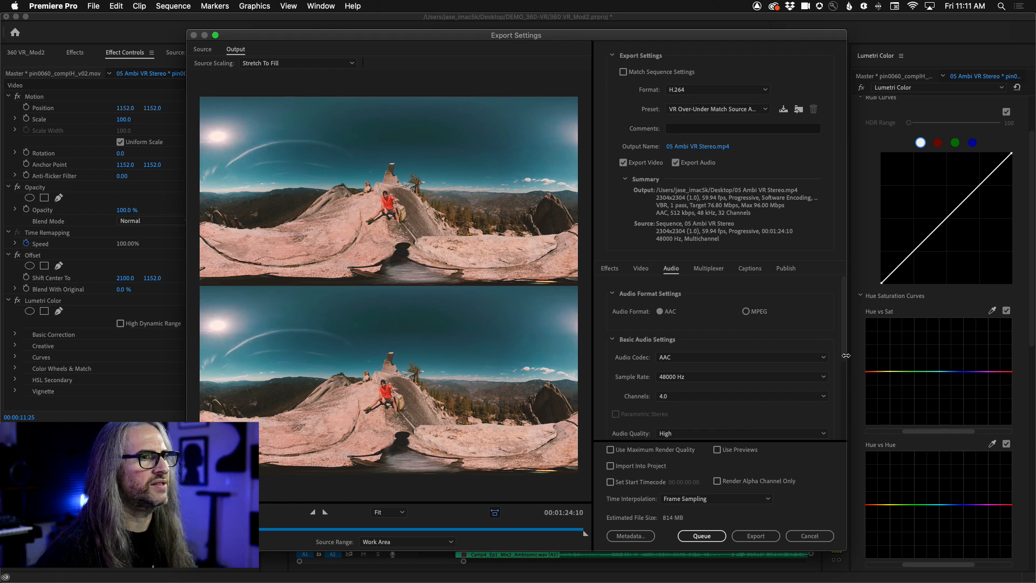
drag(842, 351, 845, 379)
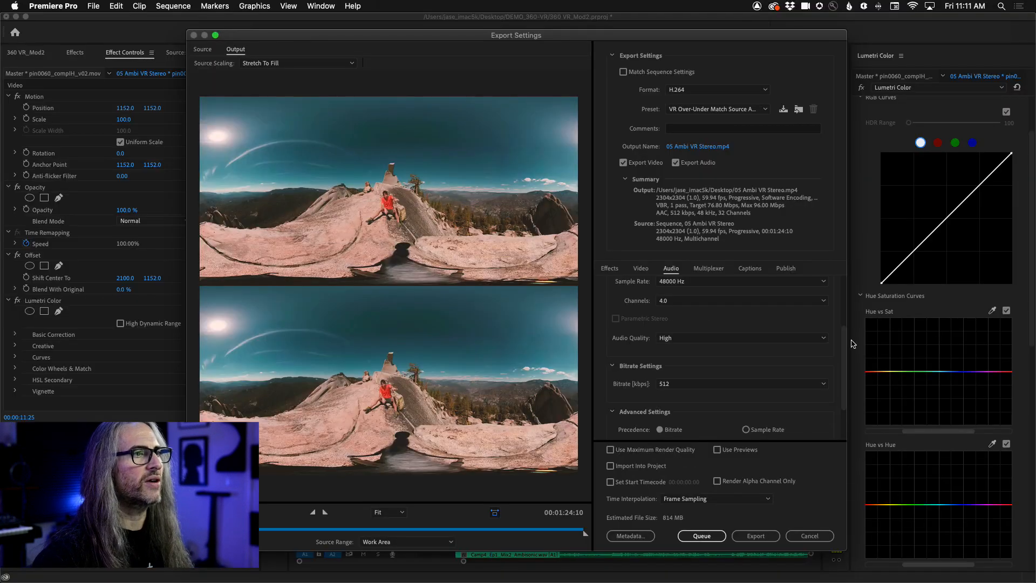
drag(844, 360, 838, 403)
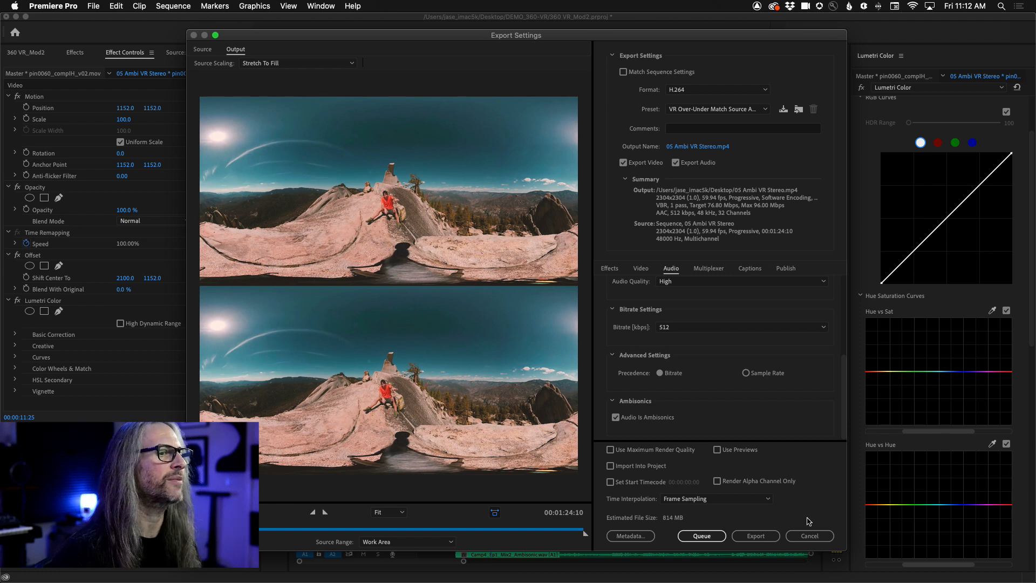
click(810, 536)
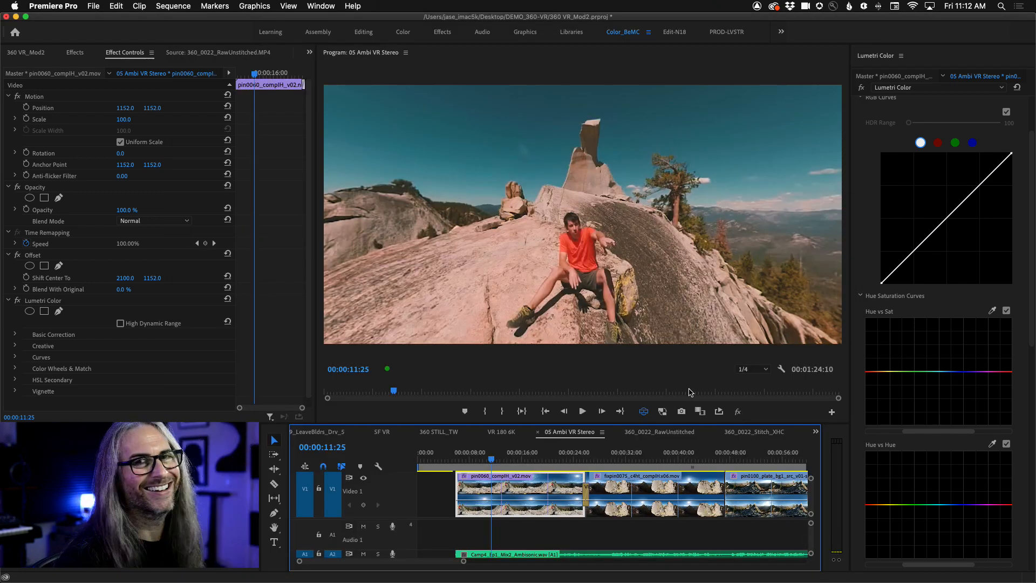
- Switch to After Effects and scrub the 360_0023_Stitch_XHC composition between about 6 and 9 seconds to preview the 360 footage
key(super+Tab)
key(super+Tab)
key(super+Tab)
key(super+Tab)
key(super+Tab)
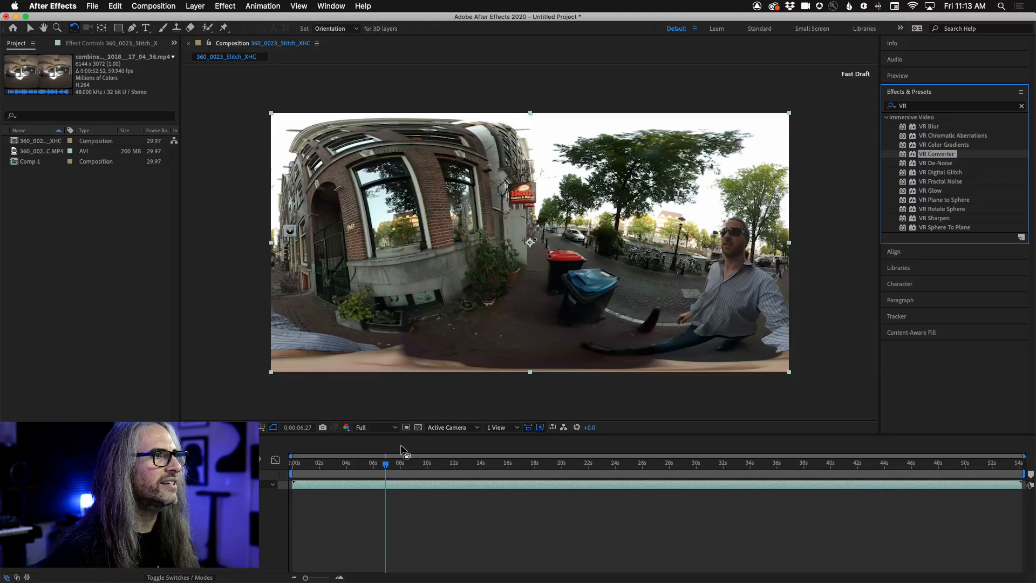
drag(385, 463, 418, 467)
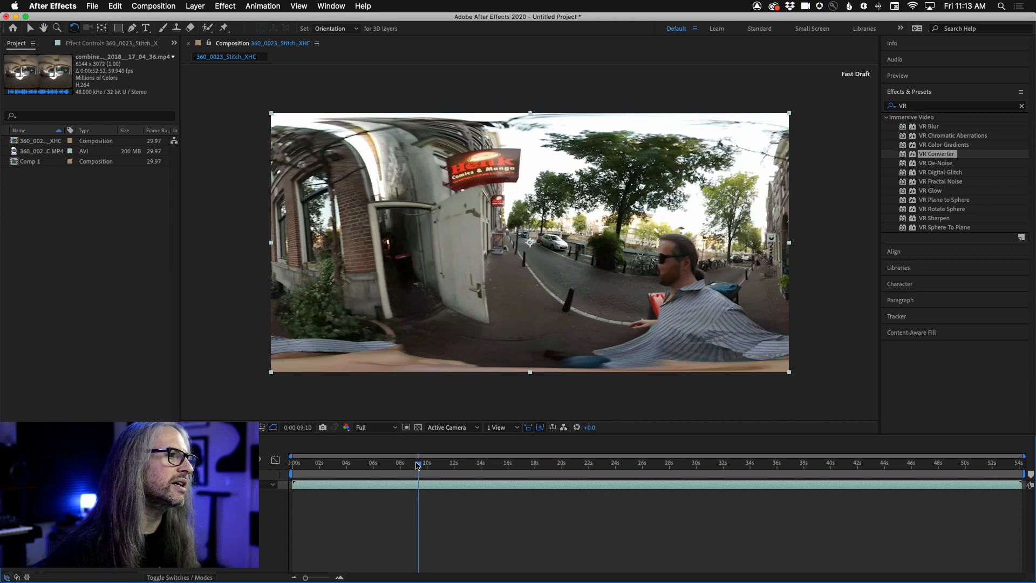
drag(418, 465, 387, 467)
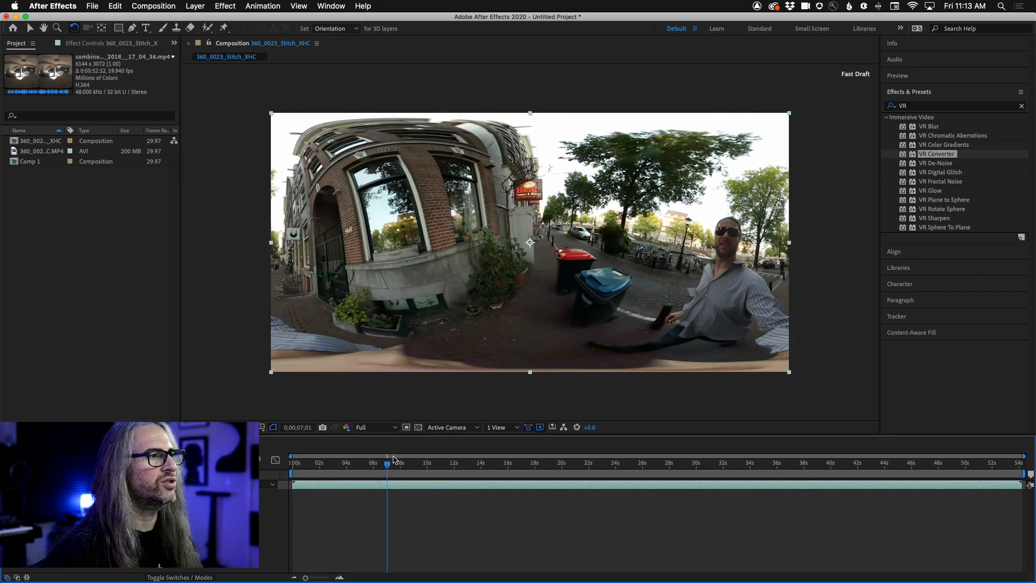
drag(387, 465, 374, 466)
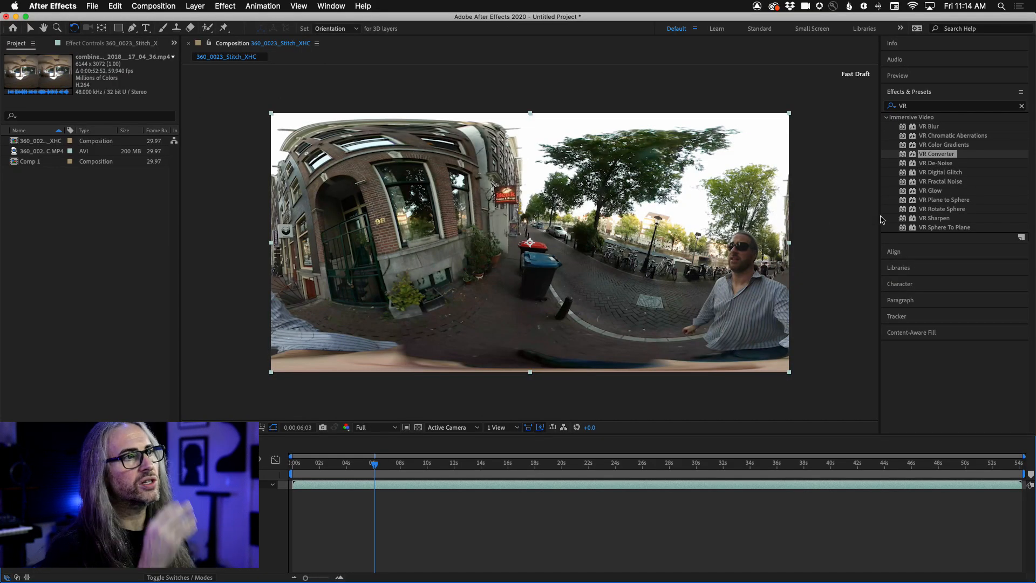
click(153, 6)
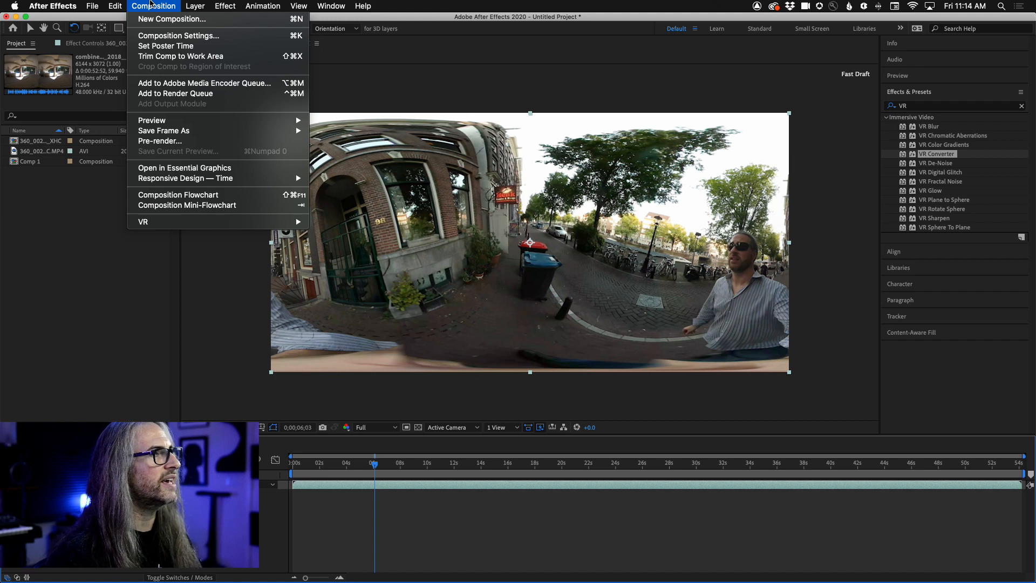
mouse_move(155, 224)
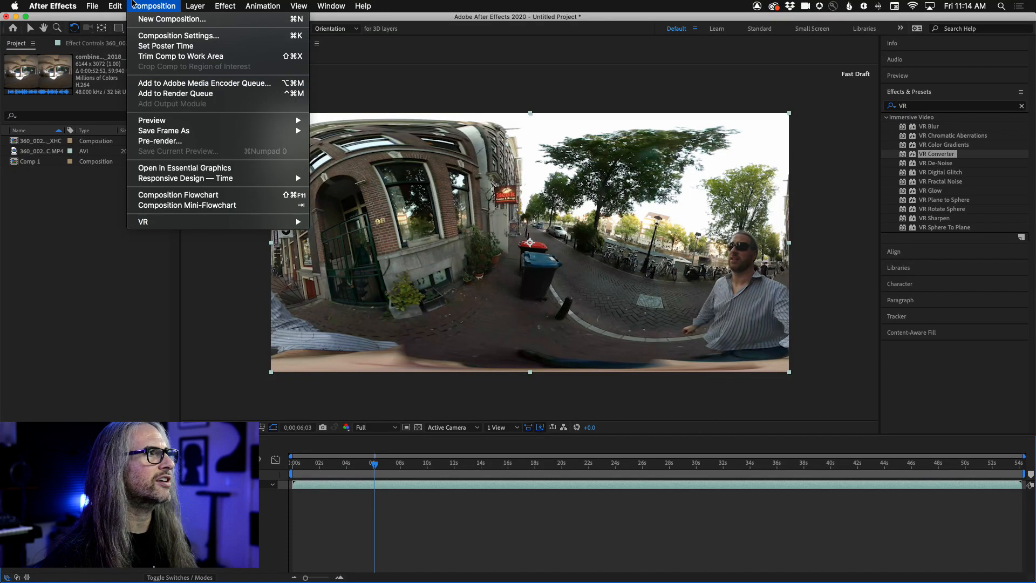
click(132, 3)
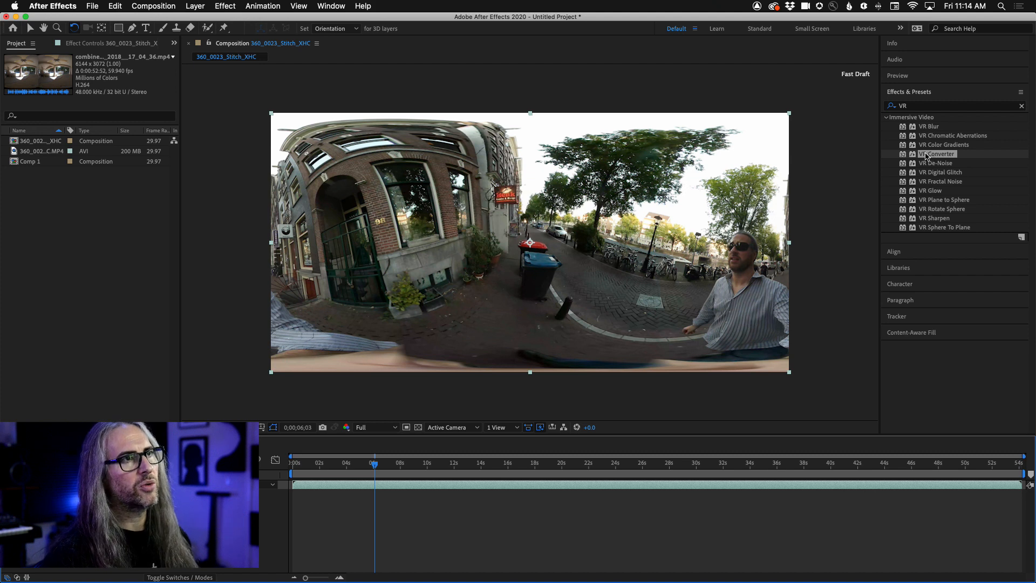
- Apply the VR Converter effect to the 360_0023_Stitch_XHC footage and set its input to Equirectangular 2:1
drag(915, 156, 566, 278)
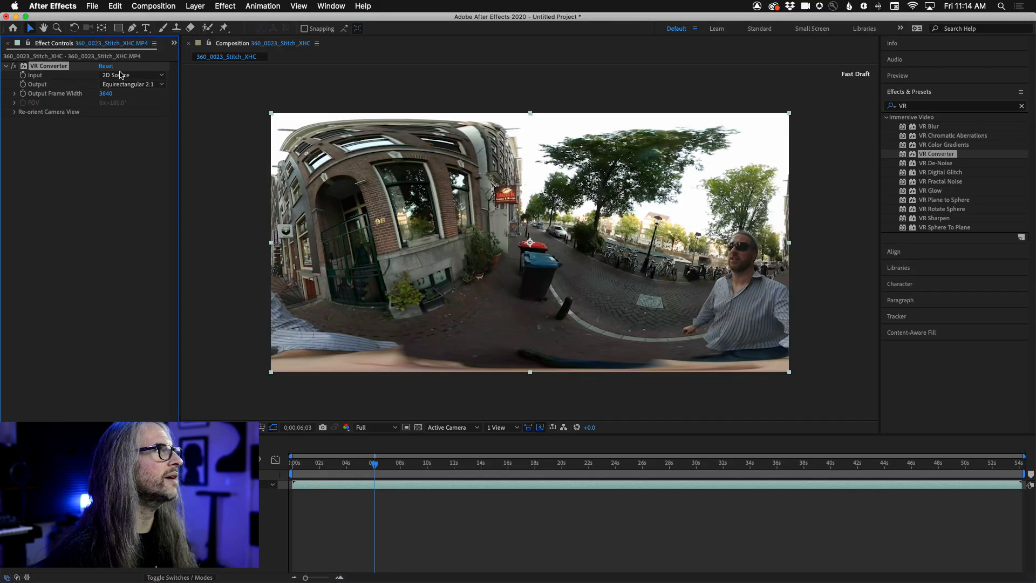
click(158, 75)
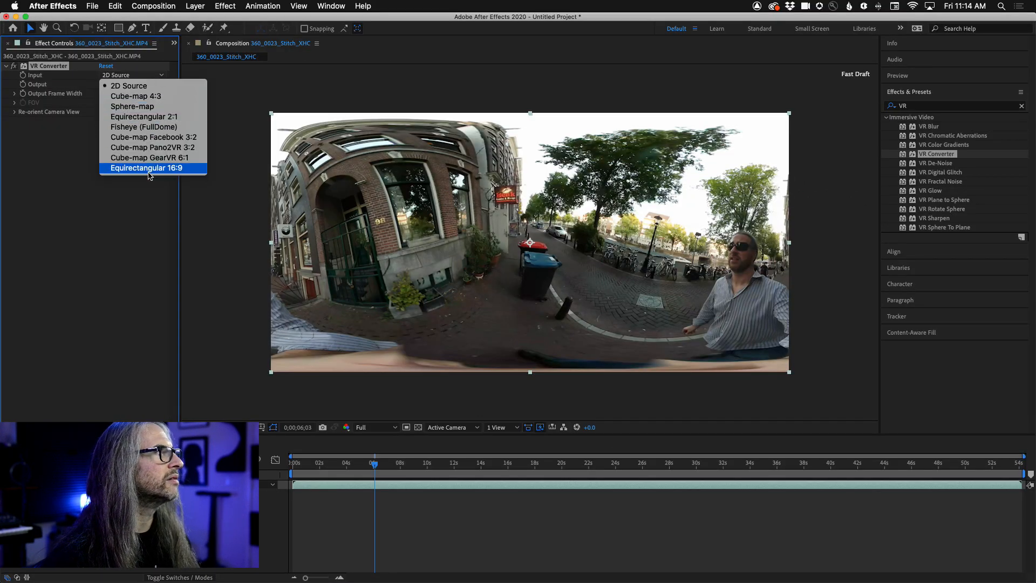
click(170, 117)
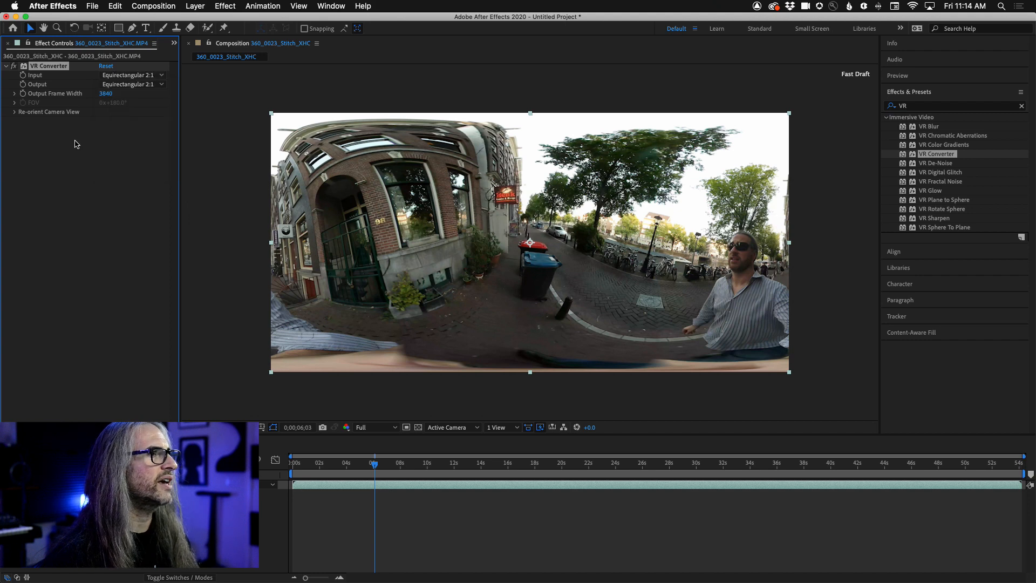
- Set the VR Converter output to Cube-map 4:3 and scrub back to about 3 seconds to preview it
click(133, 85)
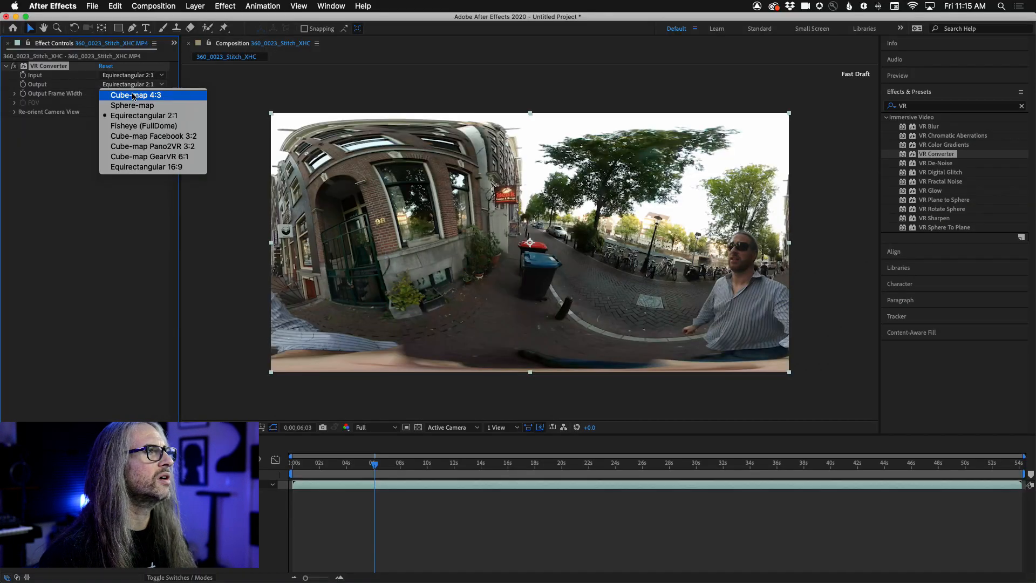
click(133, 95)
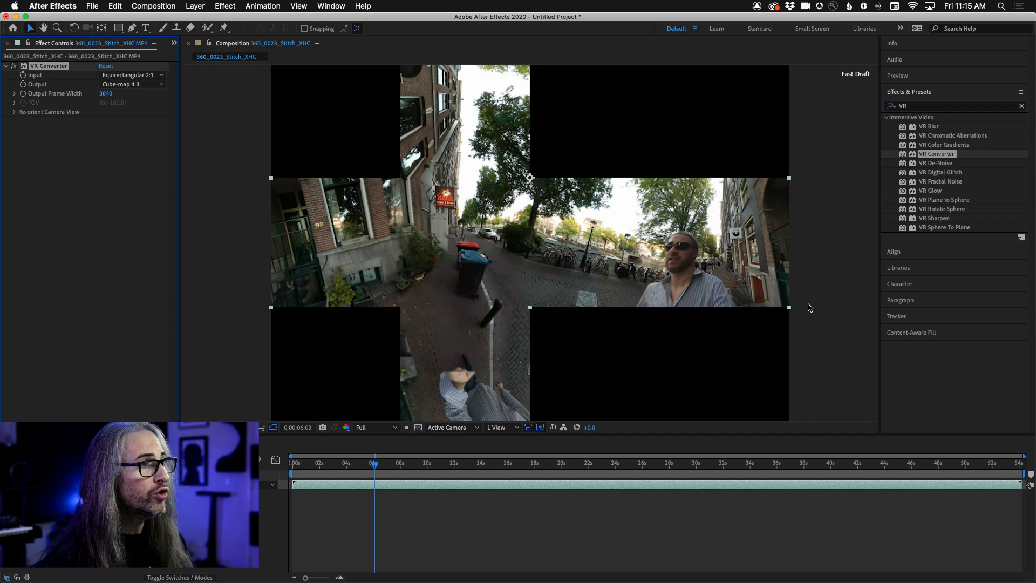
click(376, 466)
mouse_move(376, 466)
mouse_down()
mouse_move(347, 464)
mouse_move(521, 463)
mouse_move(370, 459)
mouse_up()
drag(347, 460, 333, 462)
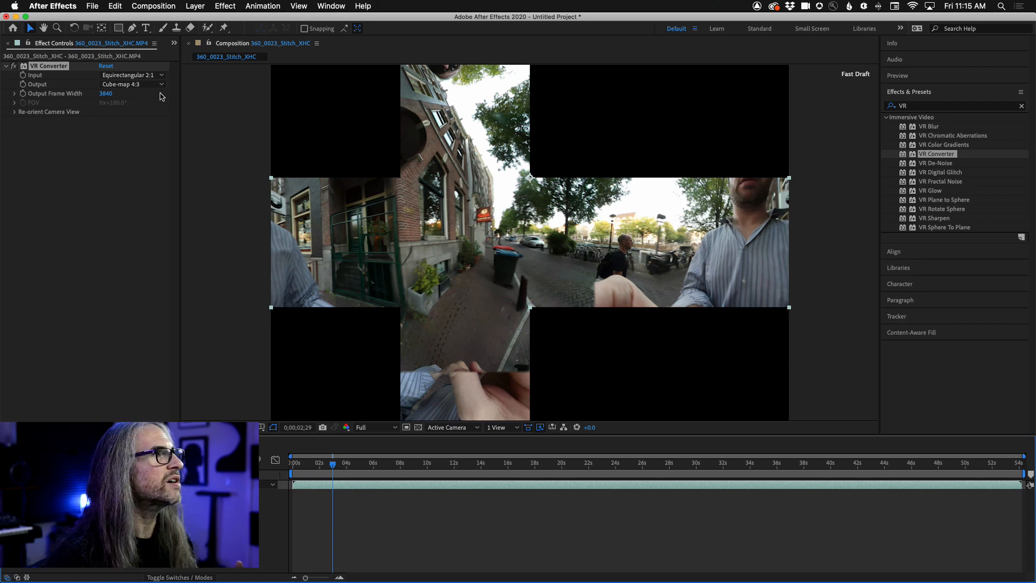
- Change the VR Converter output to Sphere-map and scrub forward to about 16 seconds to preview it
click(140, 84)
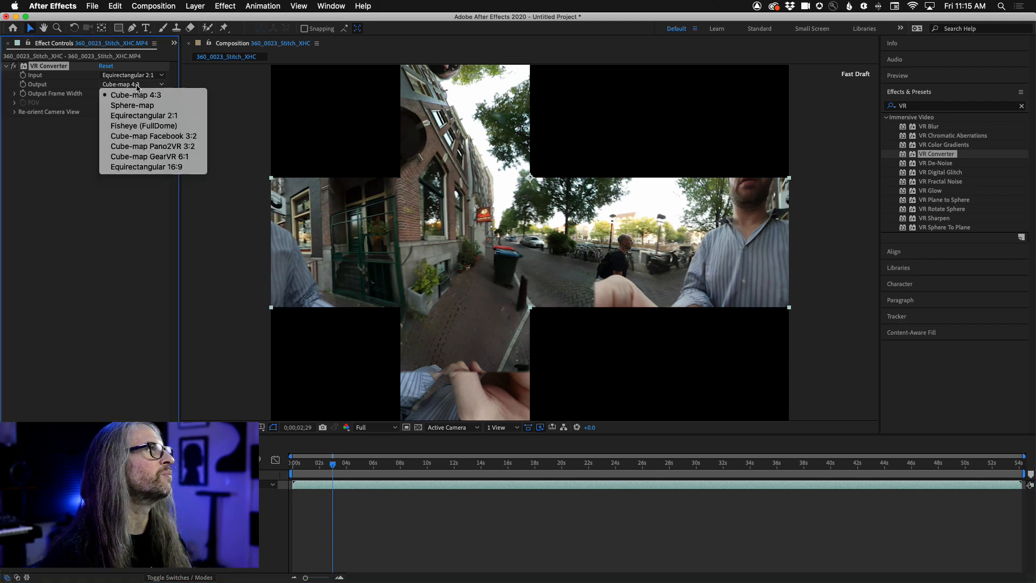
click(136, 106)
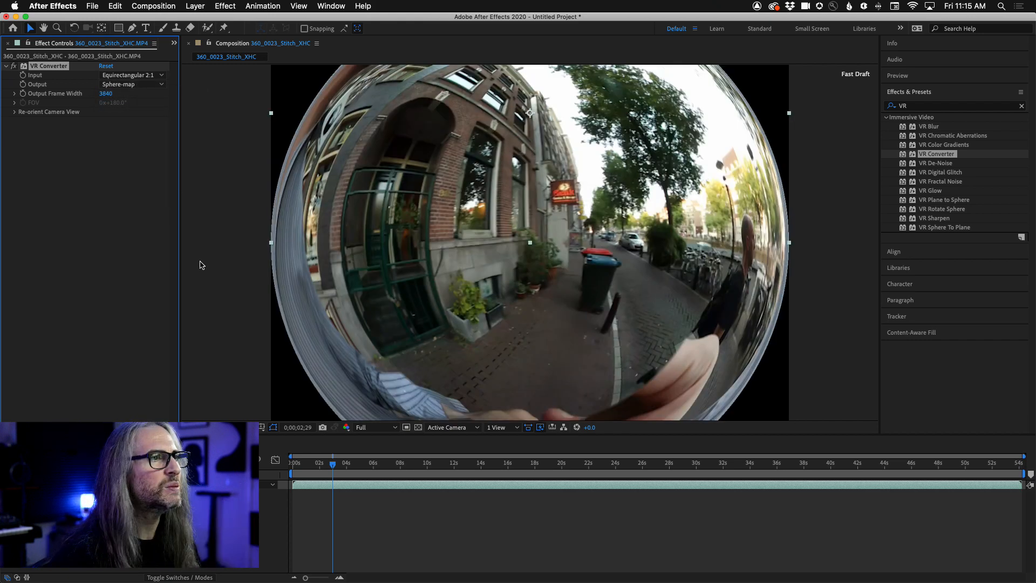
drag(332, 462, 510, 465)
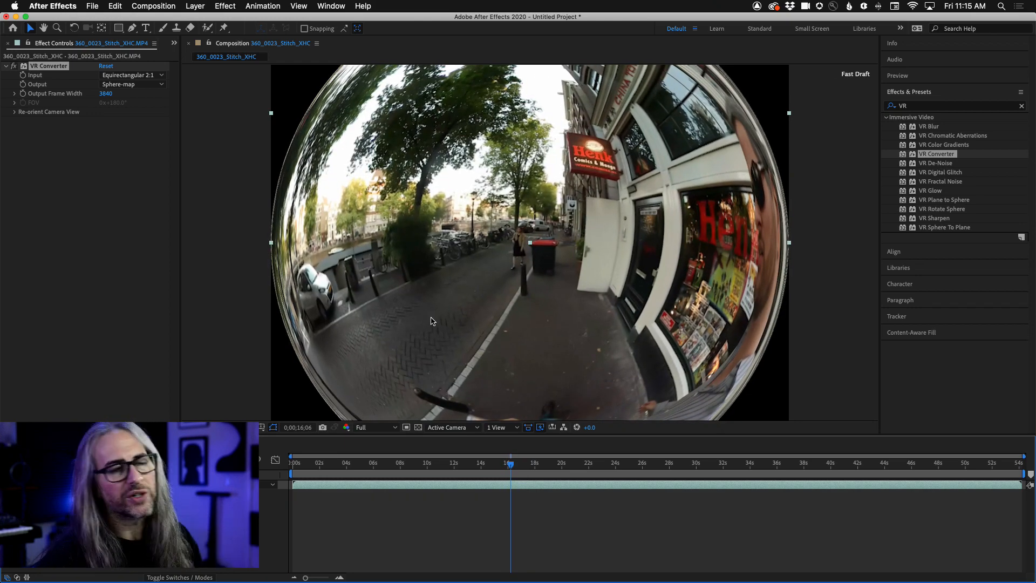
- Preview the VR Converter output as Fisheye (FullDome) and return it to Sphere-map
click(121, 87)
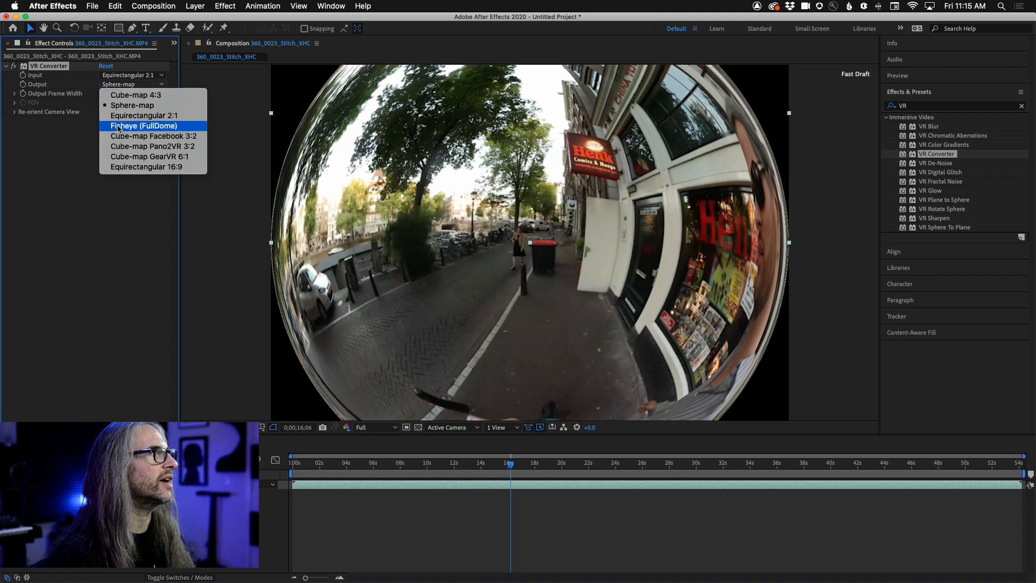
click(143, 126)
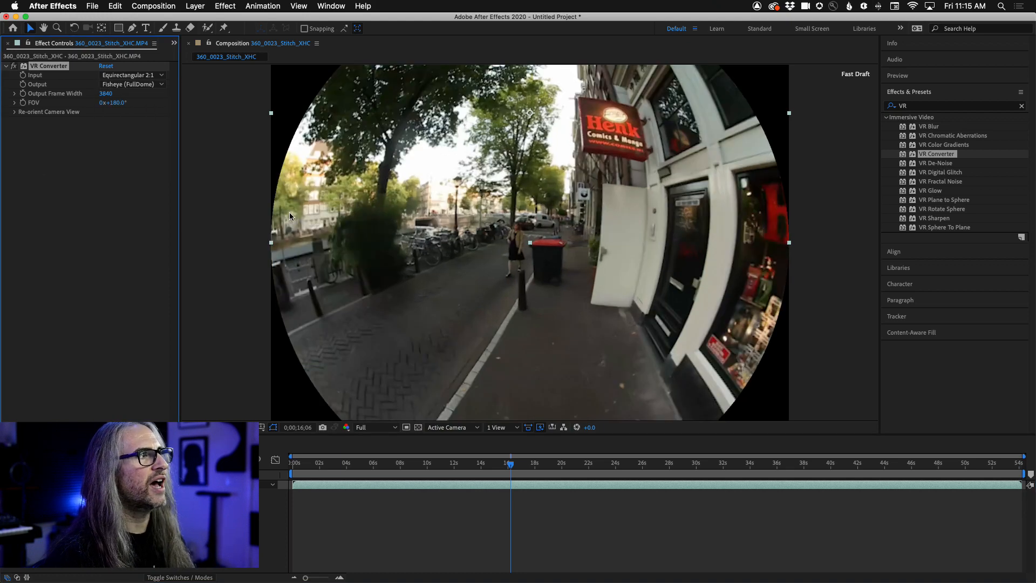
click(127, 88)
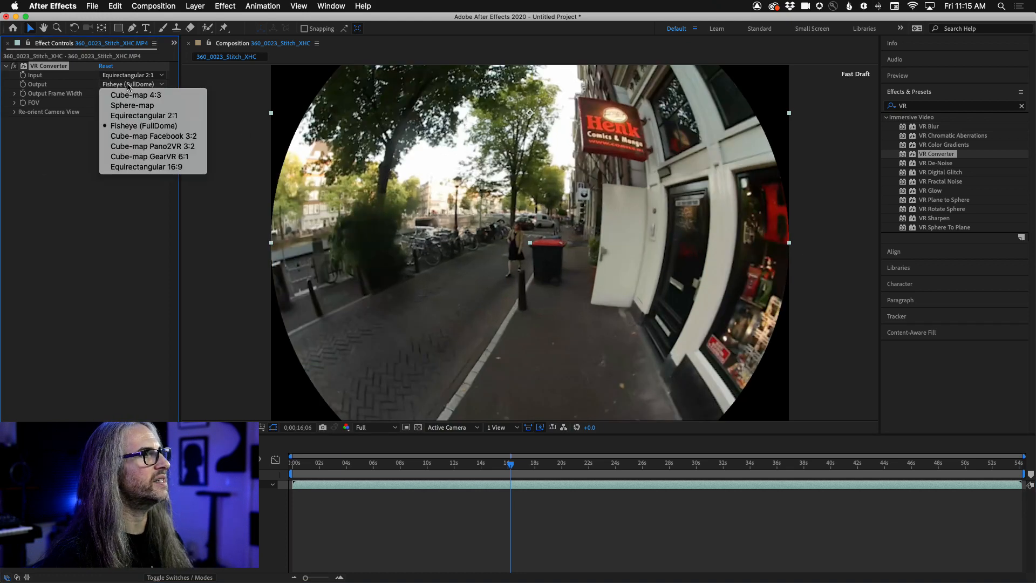
click(141, 103)
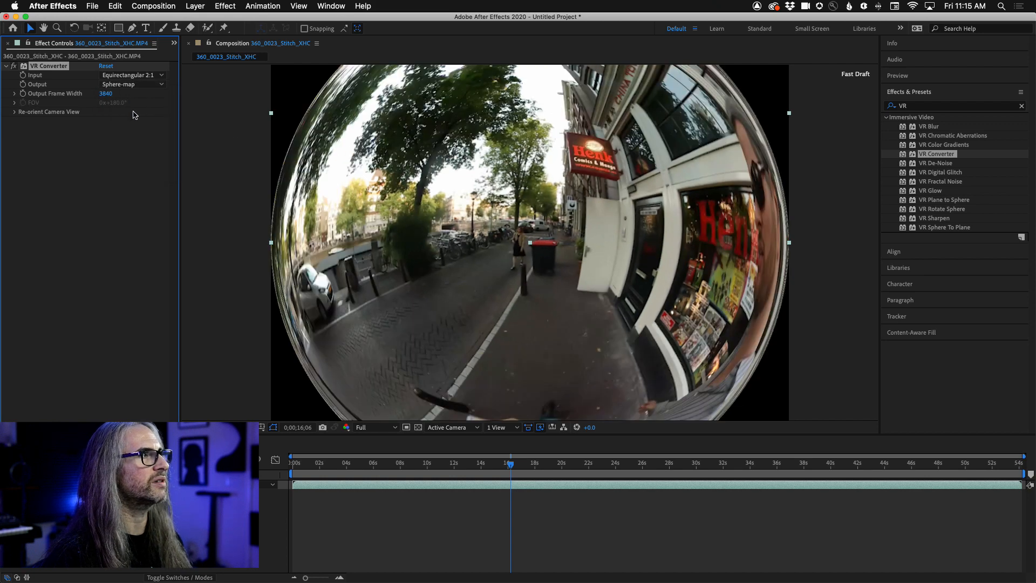
- Set the VR Converter output to Cube-map Facebook 3:2 and scrub forward to about 20 seconds to preview it
click(116, 85)
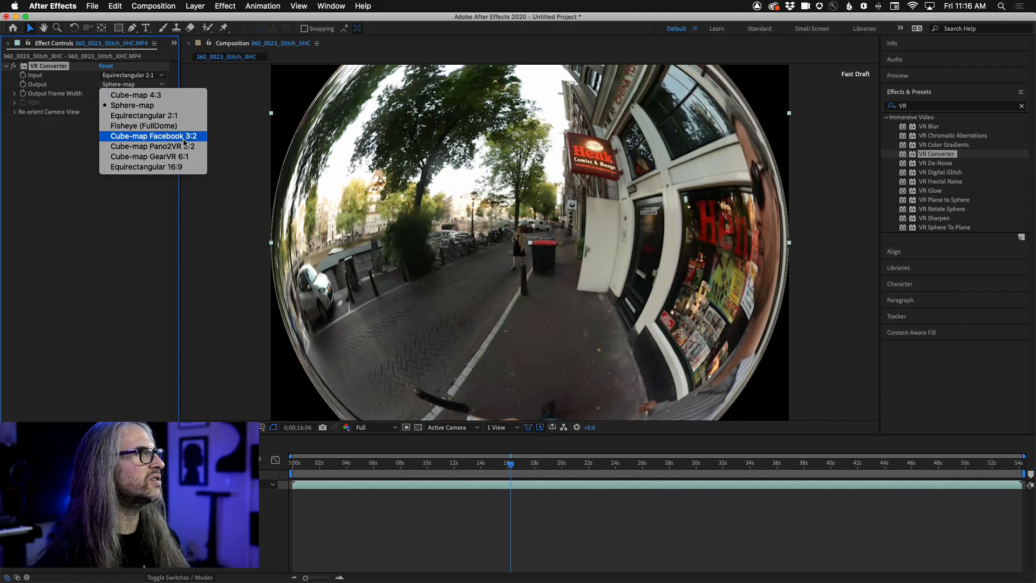
click(183, 143)
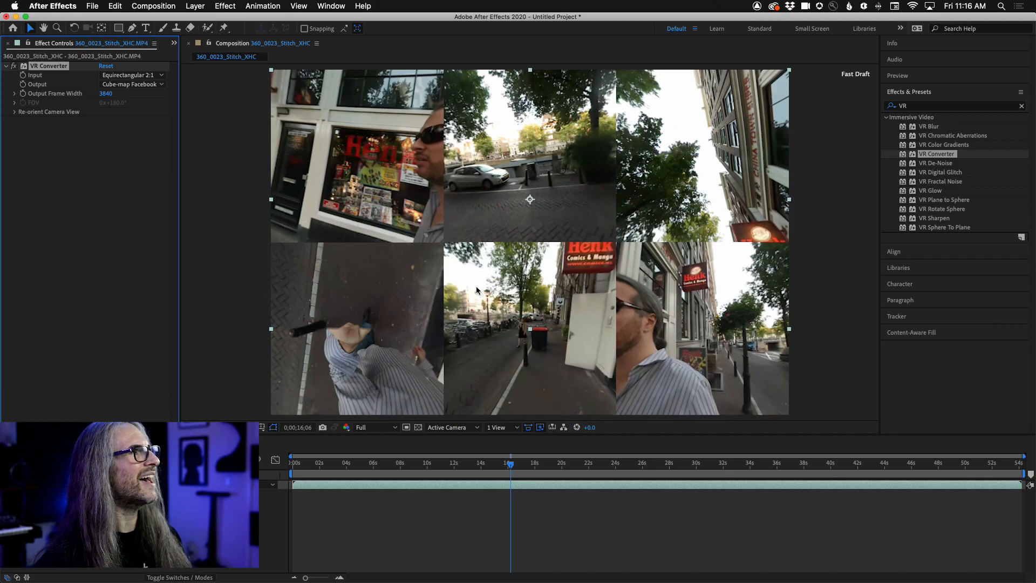
drag(515, 467, 569, 462)
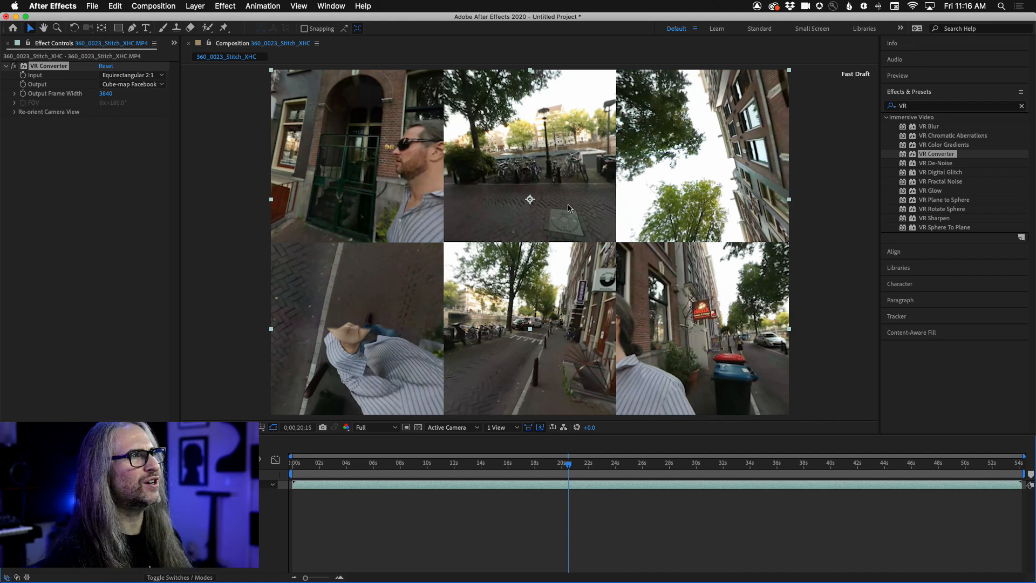
- Preview the Equirectangular 16:9 output, set VR Converter back to Sphere-map and reveal its Re-orient Camera View settings
click(139, 86)
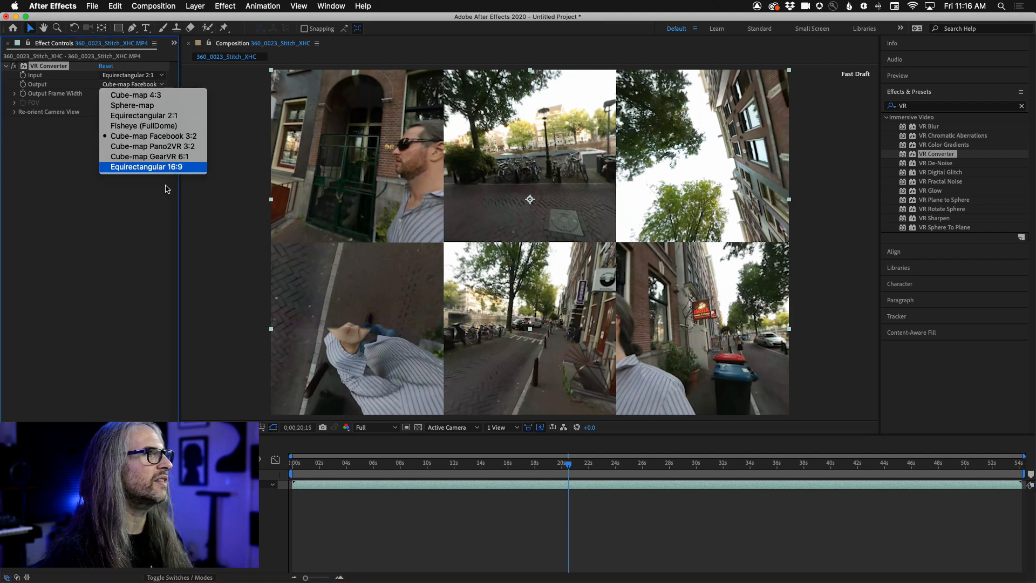
click(163, 168)
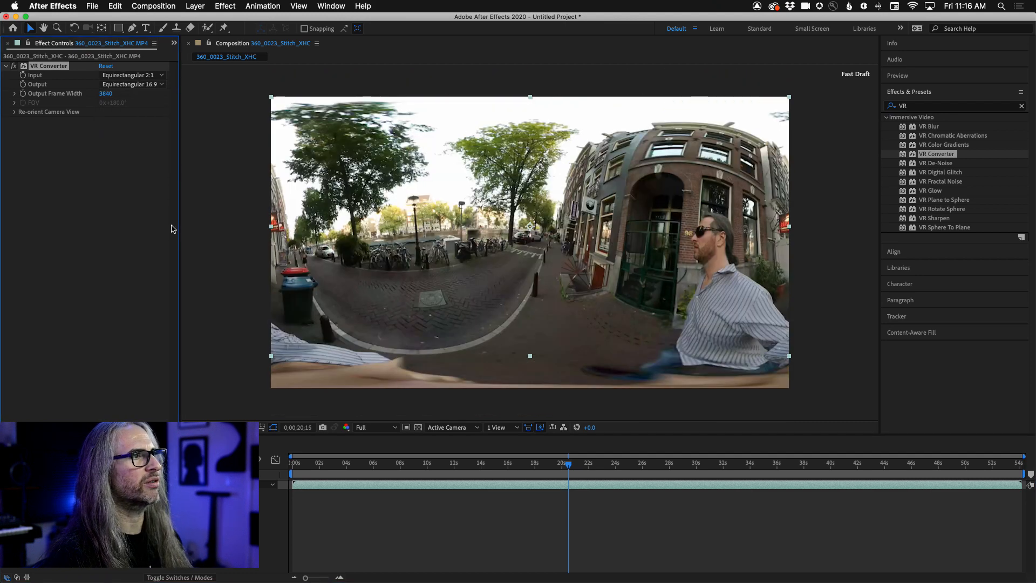
click(143, 87)
click(144, 107)
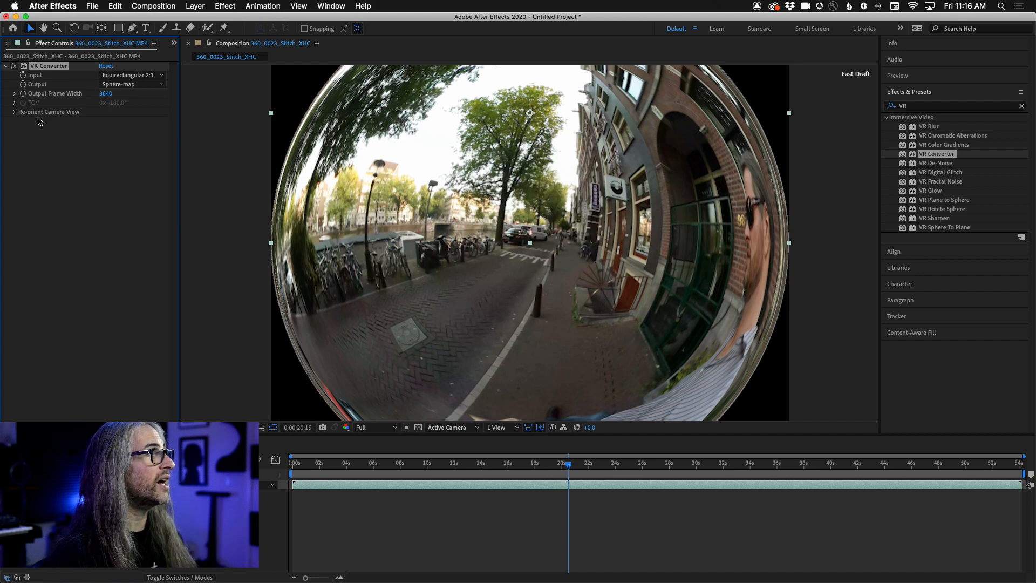
click(14, 113)
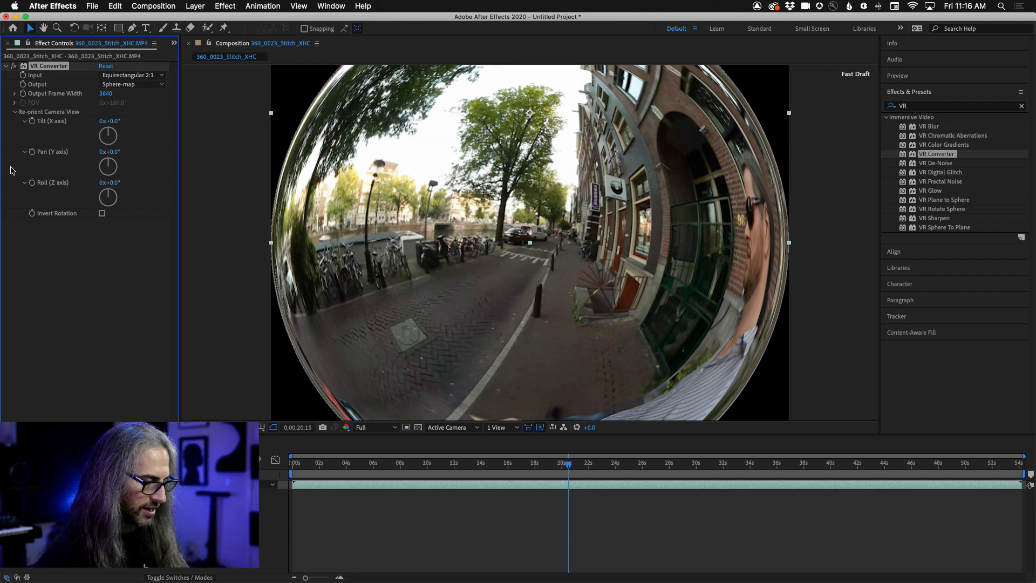
- Switch to Premiere Pro and scrub the VENICE VR DEMO sequence back to 00:00:07:17
key(super+Tab)
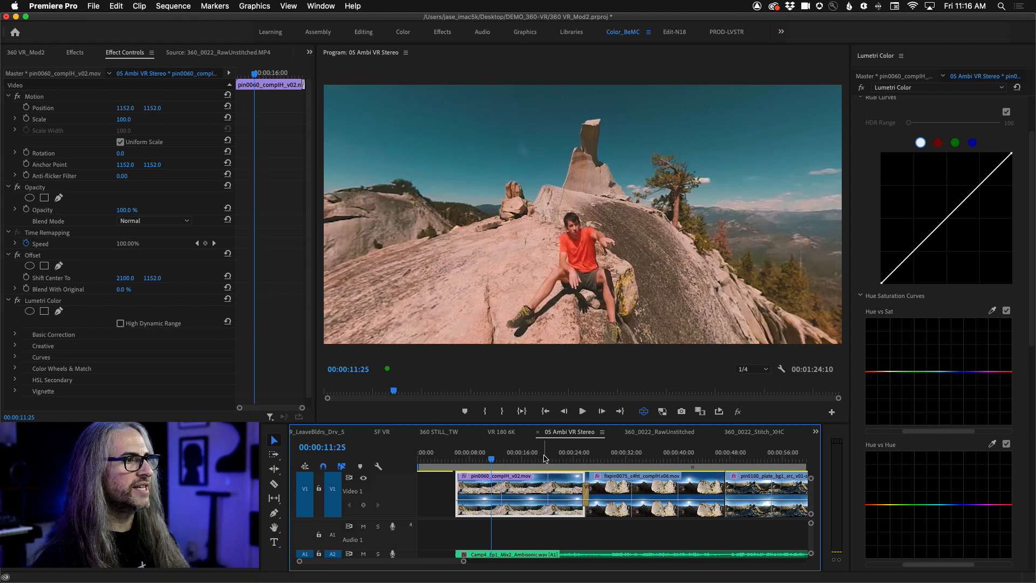
click(501, 432)
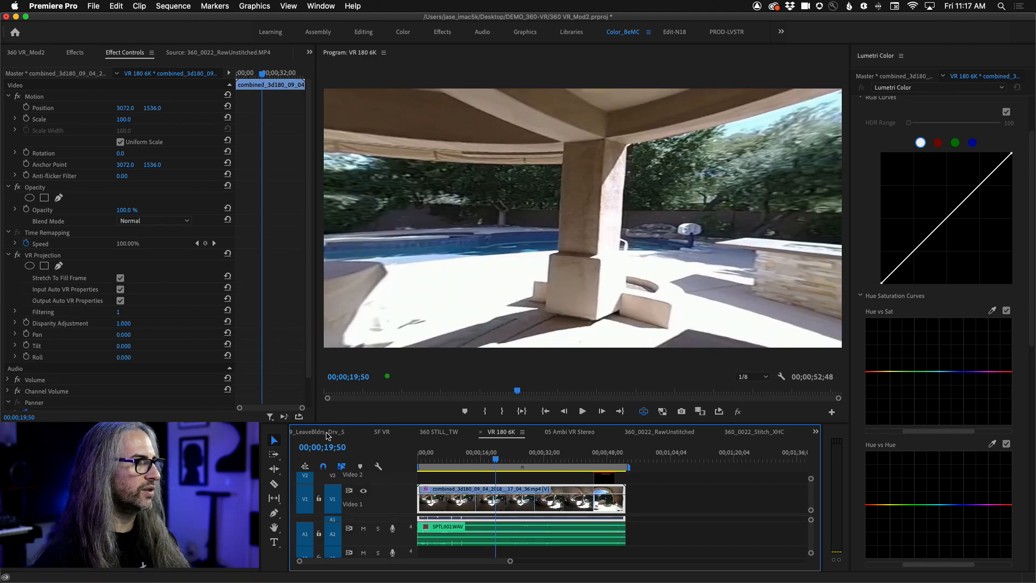
scroll(527, 435, up, 4)
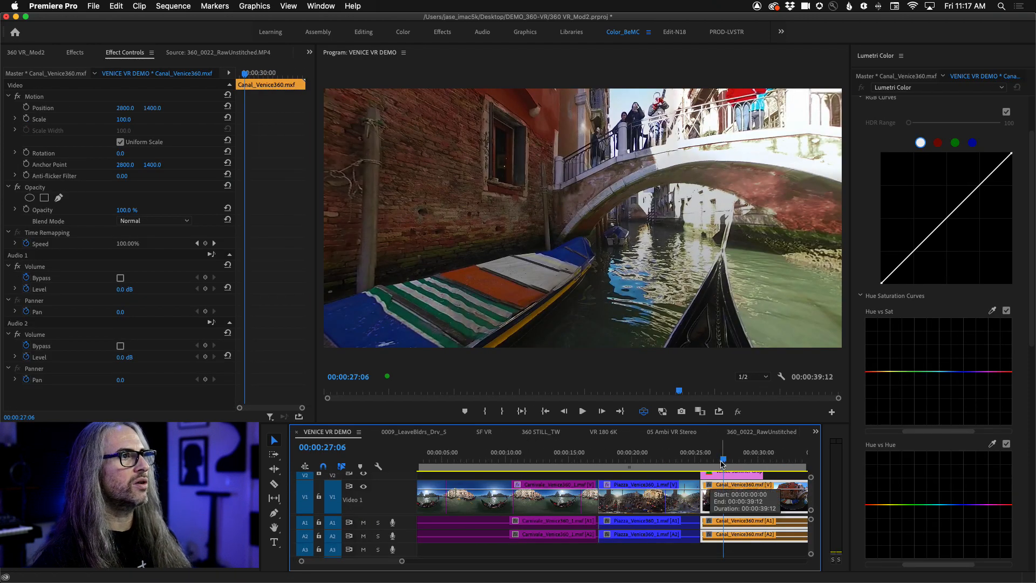
drag(723, 462, 475, 462)
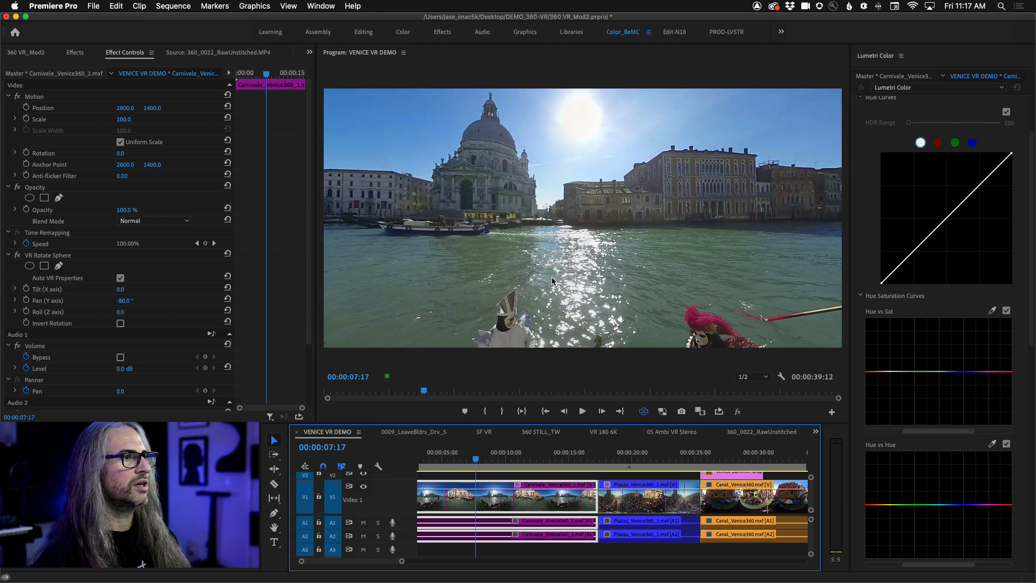
- Look around the Carnivale_Venice360_1 clip in the VR view and compare it with the VR Rotate Sphere effect off and on
drag(512, 276, 532, 309)
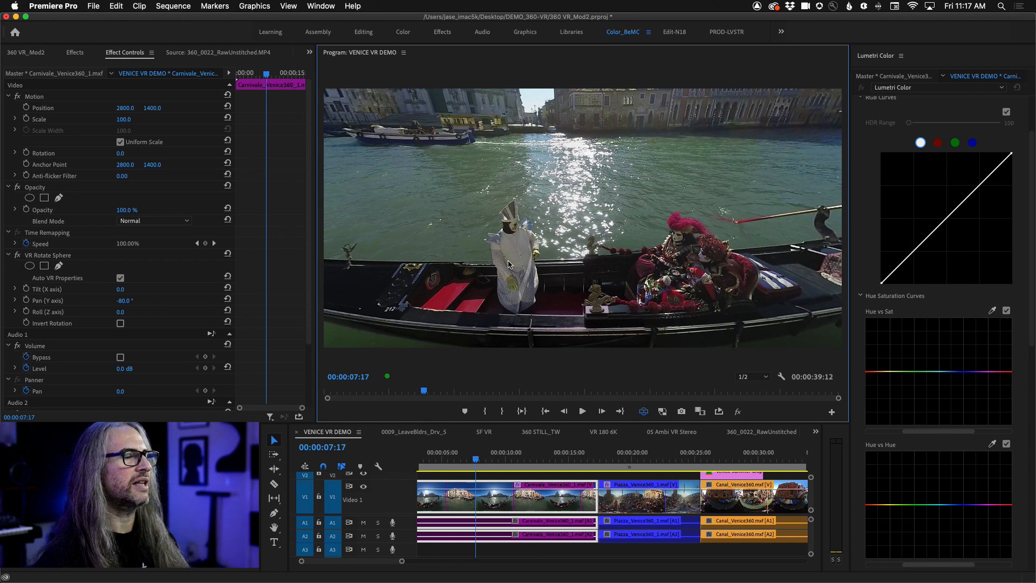
drag(508, 264, 584, 217)
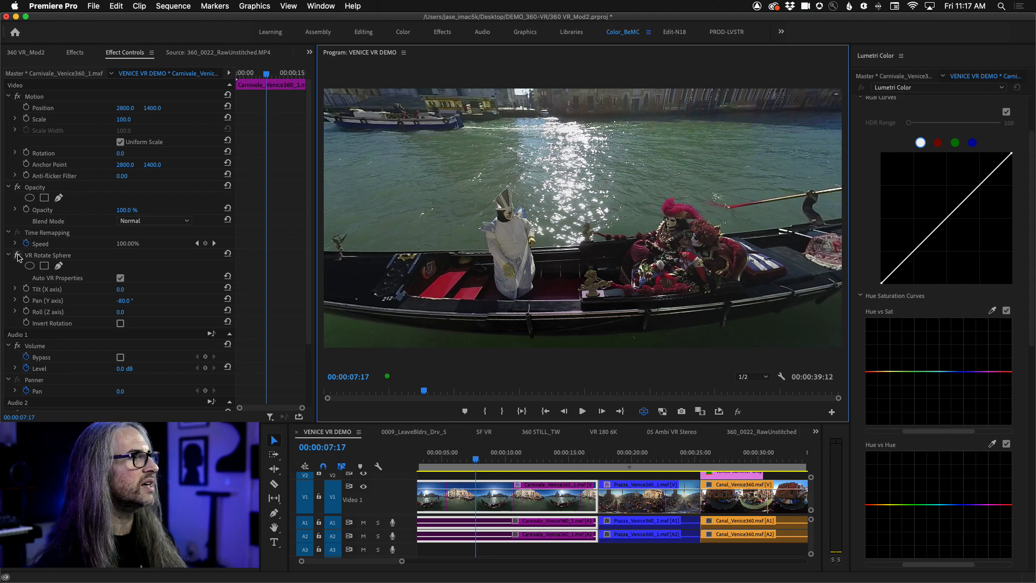
click(18, 256)
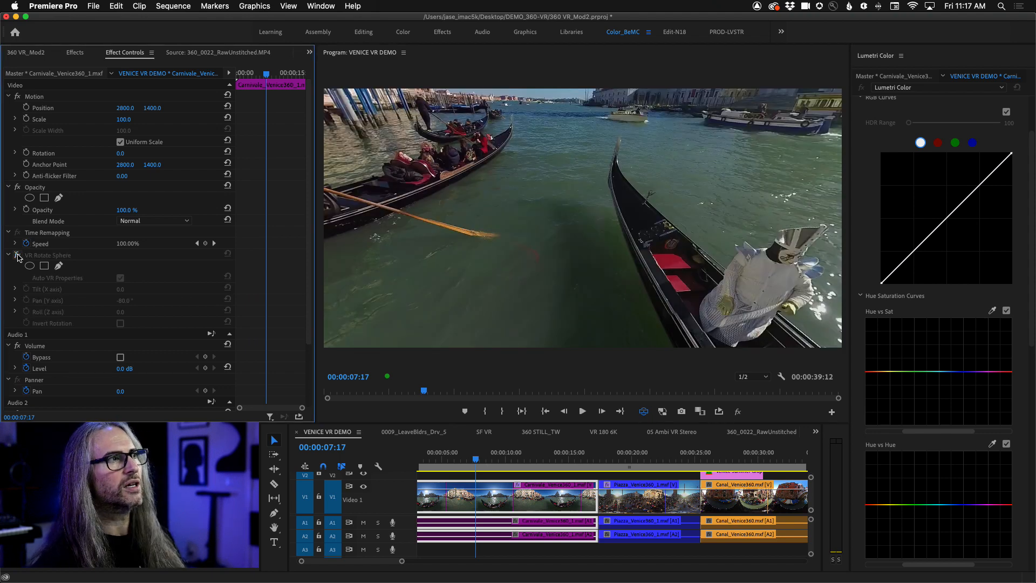
click(18, 256)
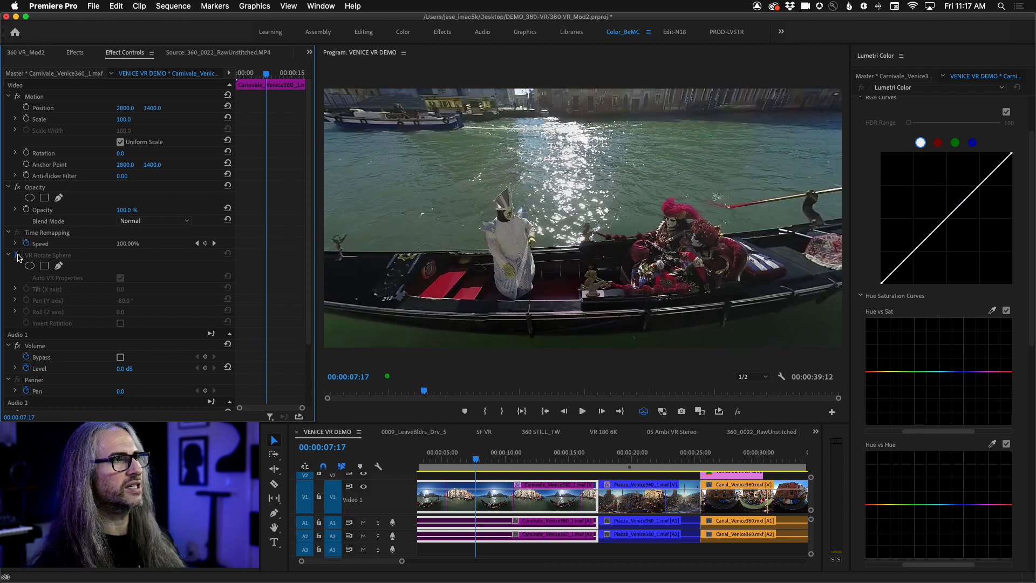
drag(651, 222, 601, 251)
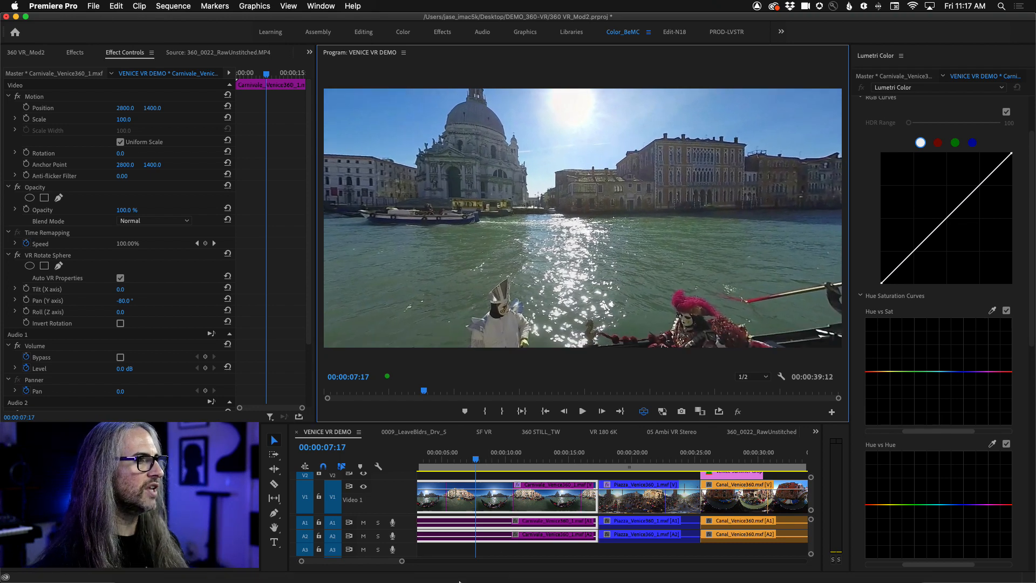
- Switch to After Effects, set VR Converter's Pan (Y axis) to -126° and scrub forward to about 35 seconds to preview it
click(479, 575)
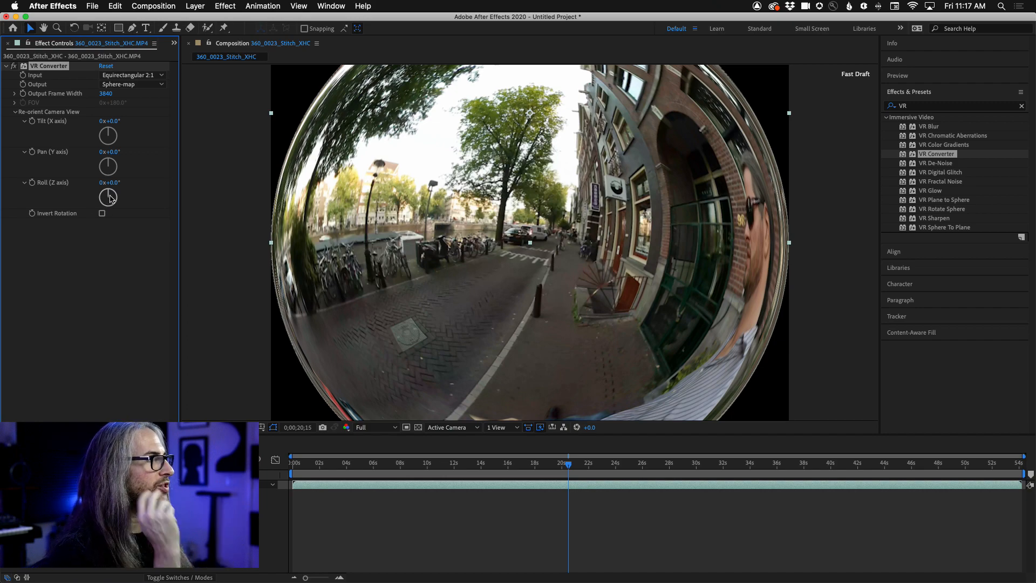
drag(109, 198, 101, 173)
key(super+z)
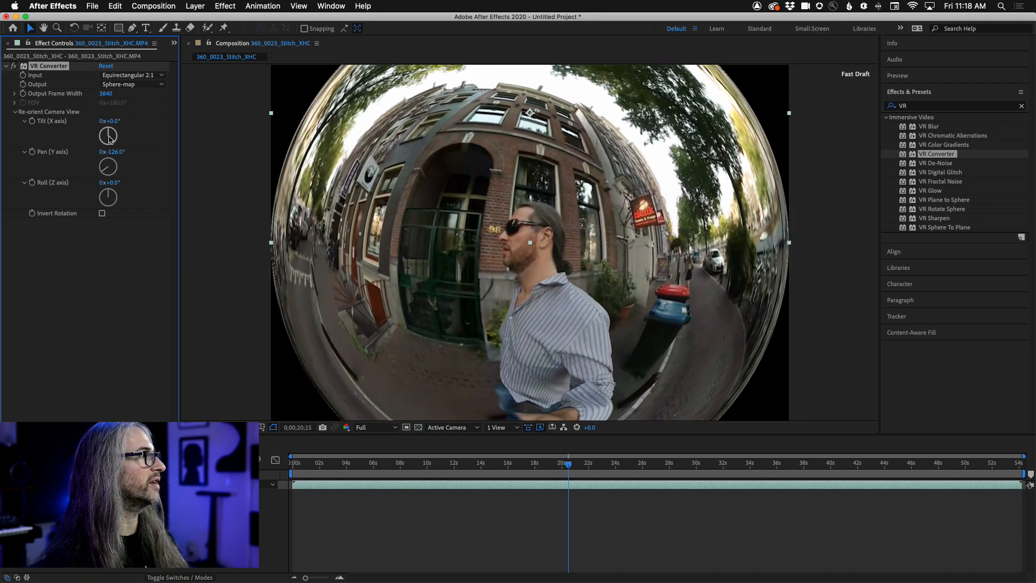
drag(110, 135, 108, 107)
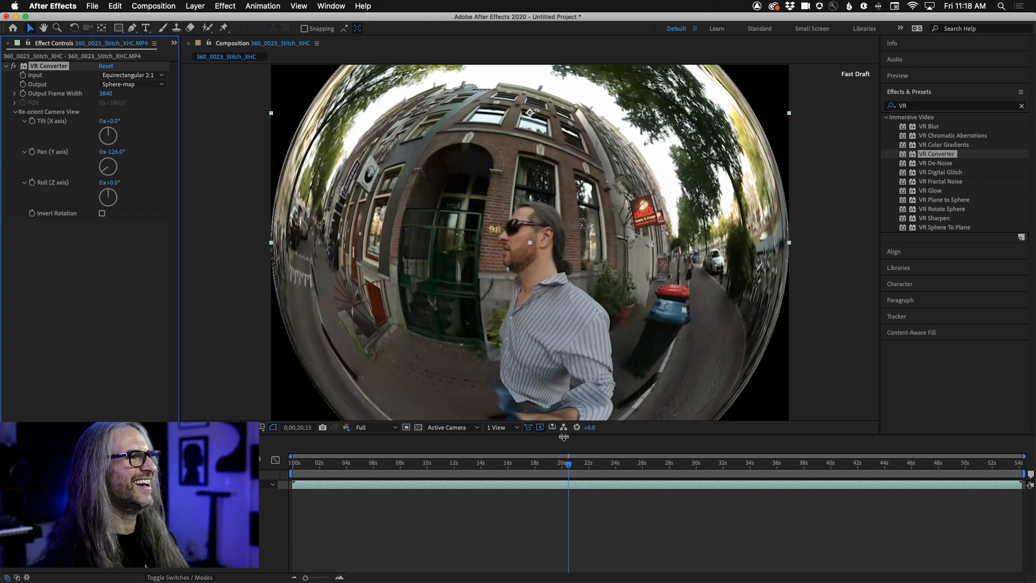
click(563, 468)
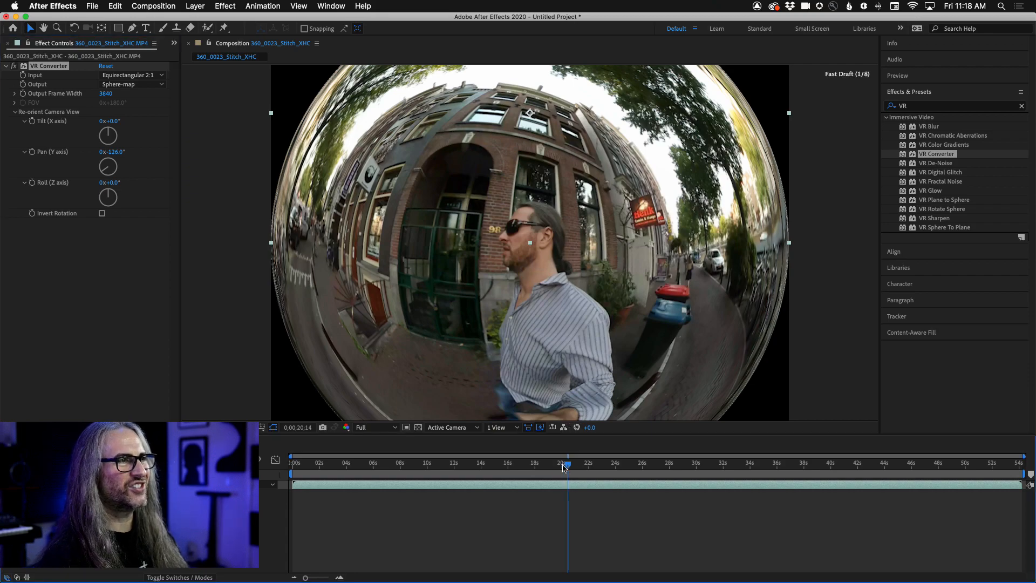
drag(564, 467, 765, 463)
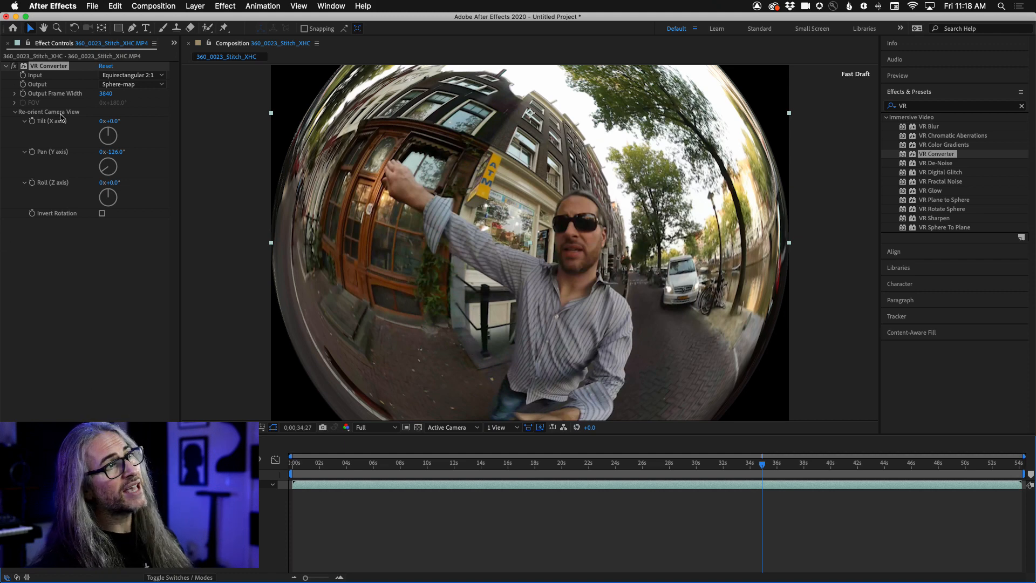
- Examine the export options for the composition, including adding it to the Adobe Media Encoder queue
click(91, 4)
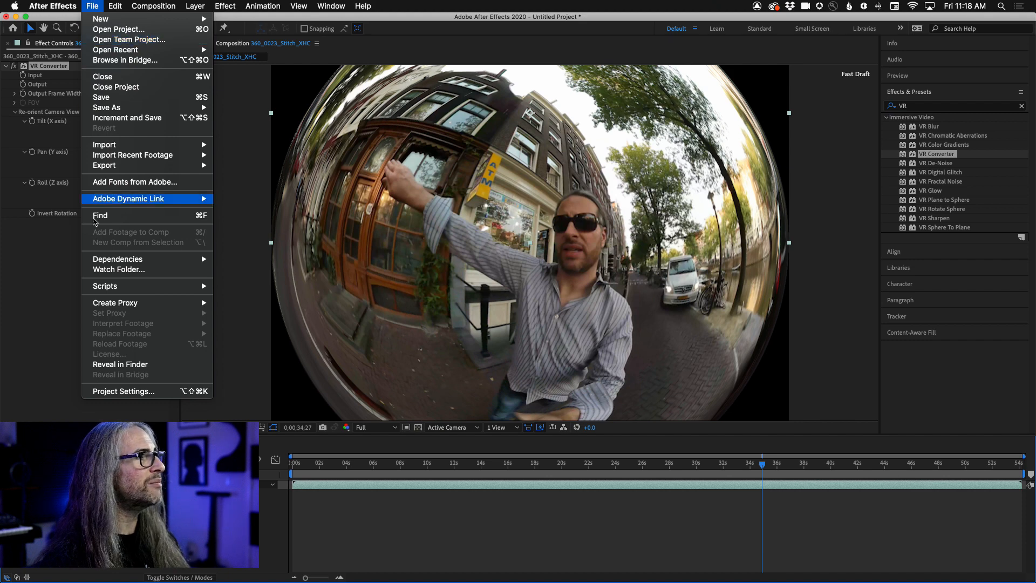
mouse_move(124, 4)
mouse_move(92, 5)
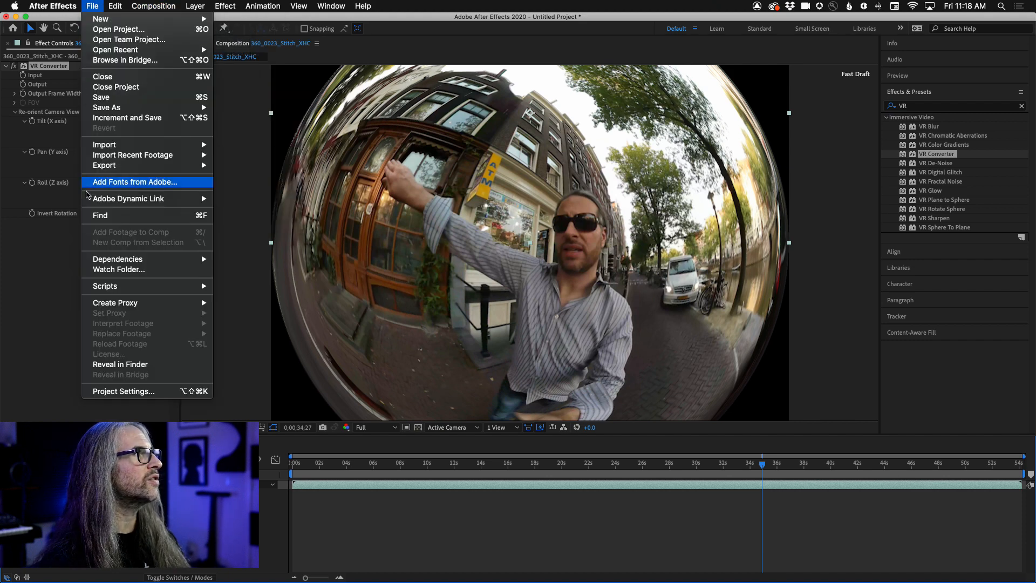
mouse_move(110, 171)
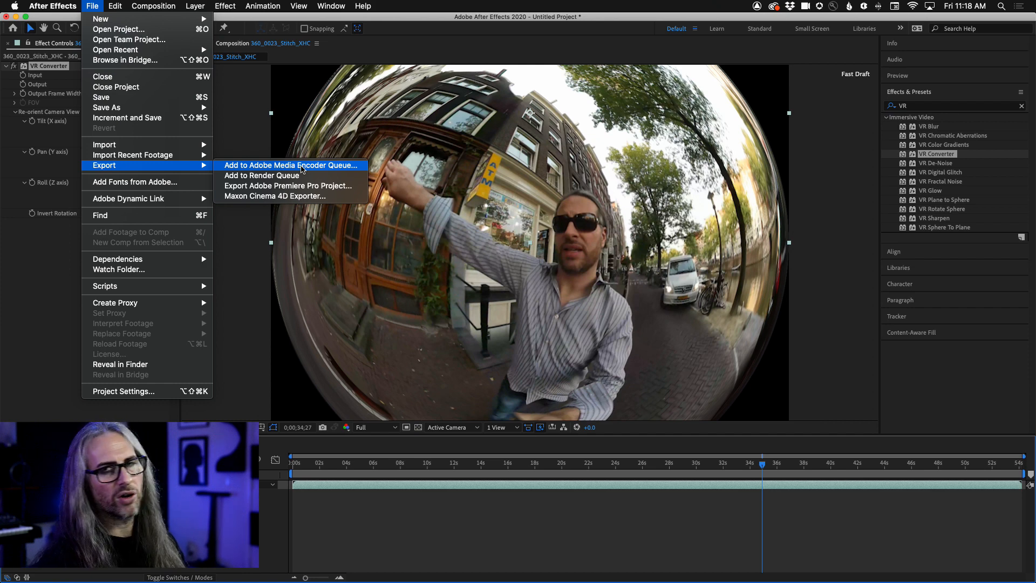
click(229, 4)
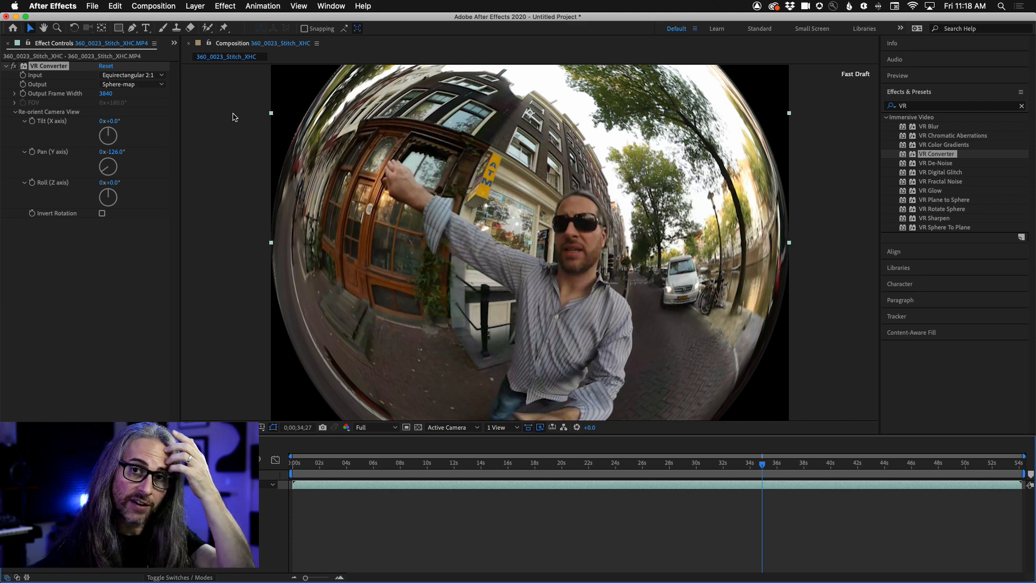
- Switch to Premiere Pro and review its immersive video effects and transitions and the Program Monitor's VR settings
key(super+Tab)
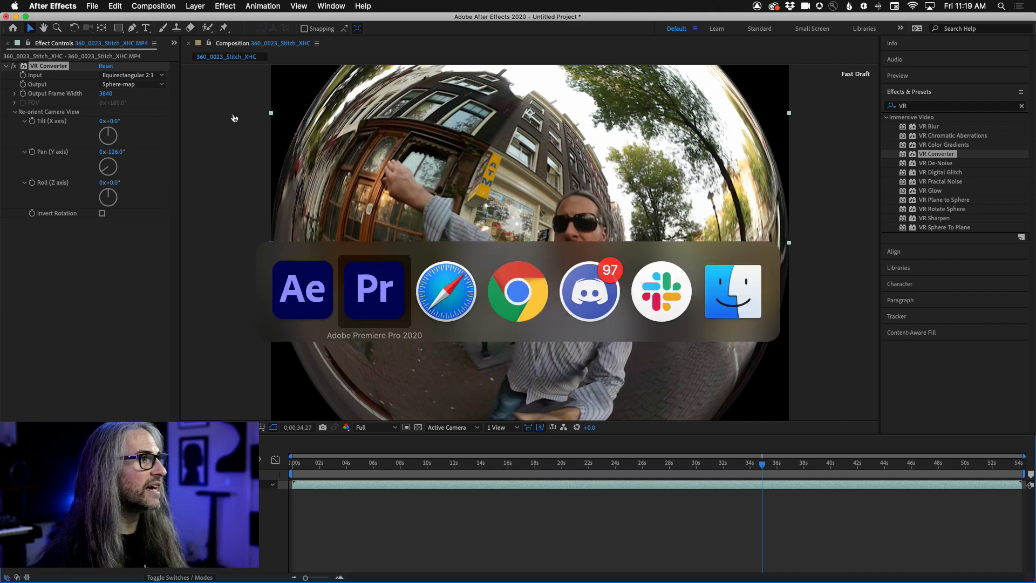
click(76, 53)
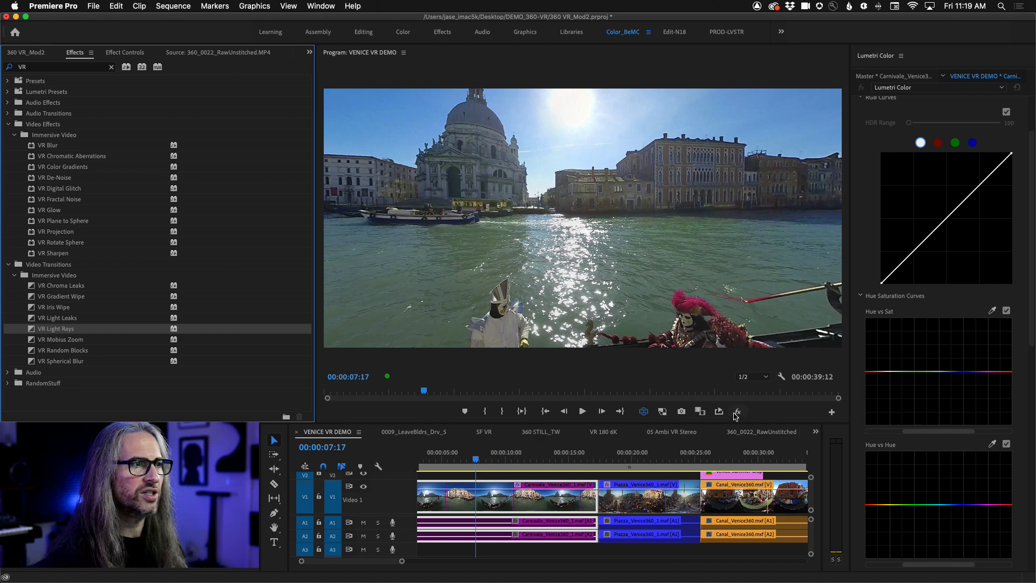
click(781, 378)
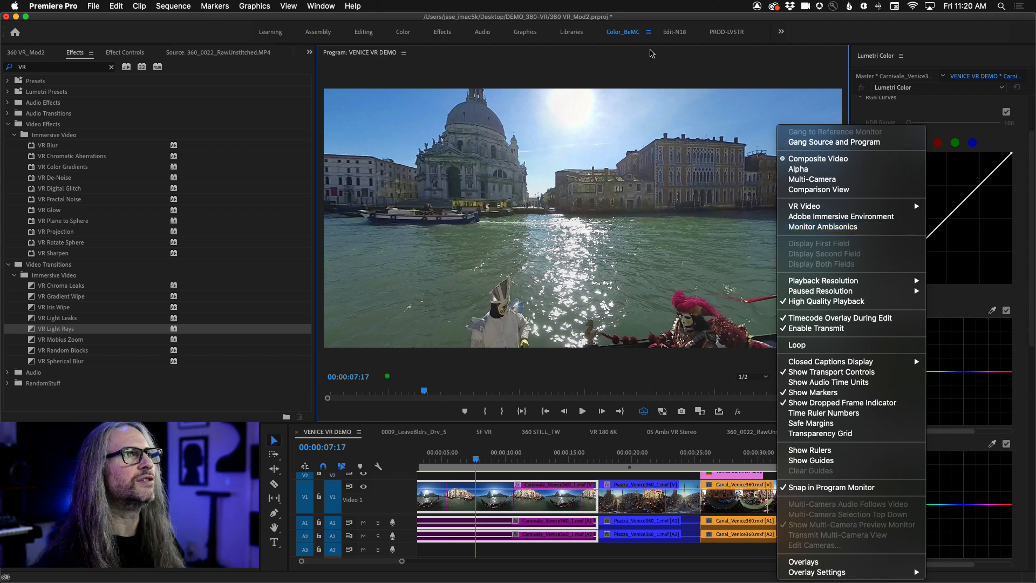
click(651, 63)
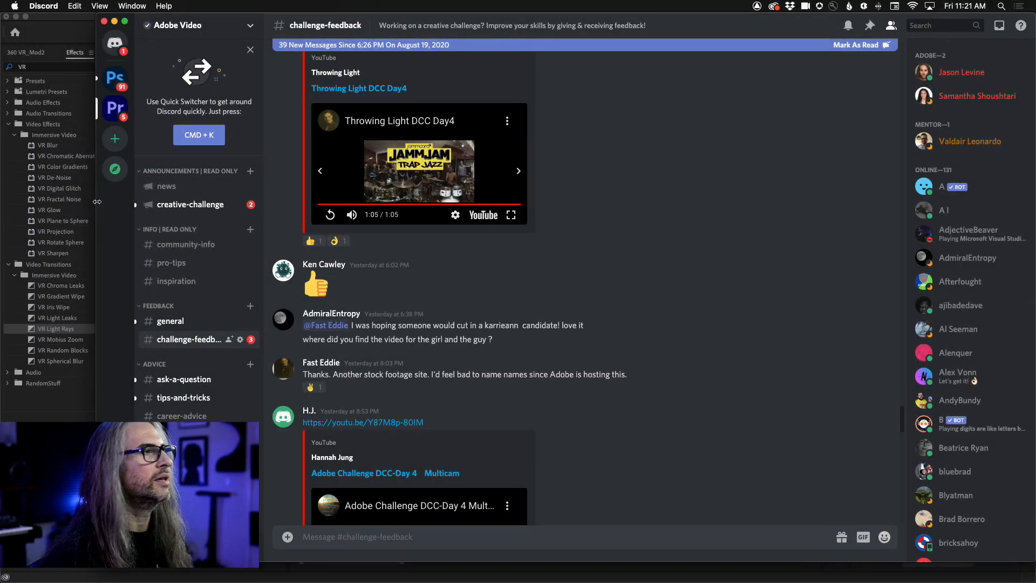
- Switch to Discord and look through the posts in the Adobe Video server's challenge-feedback channel
scroll(440, 252, up, 2)
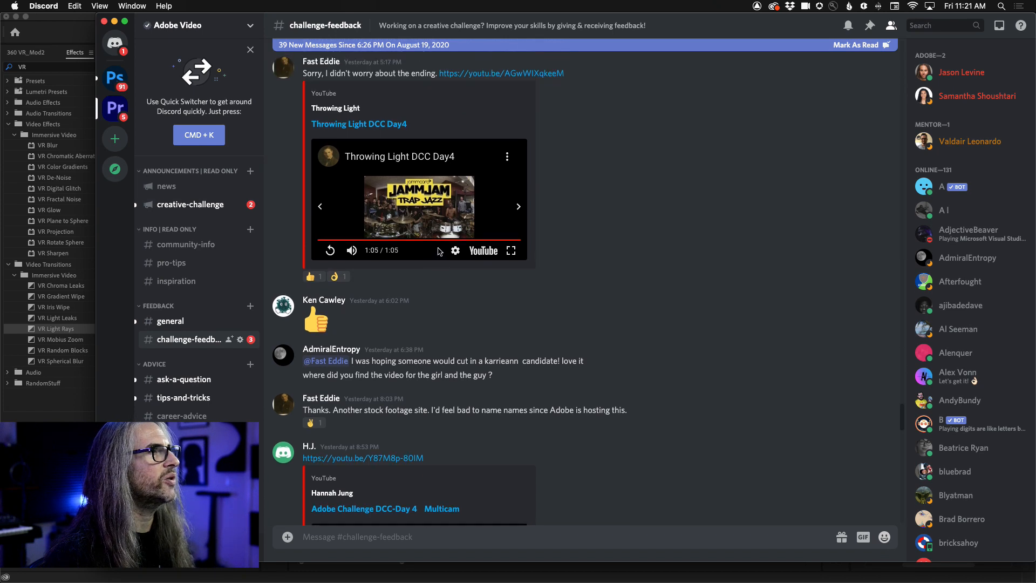
scroll(438, 251, down, 1)
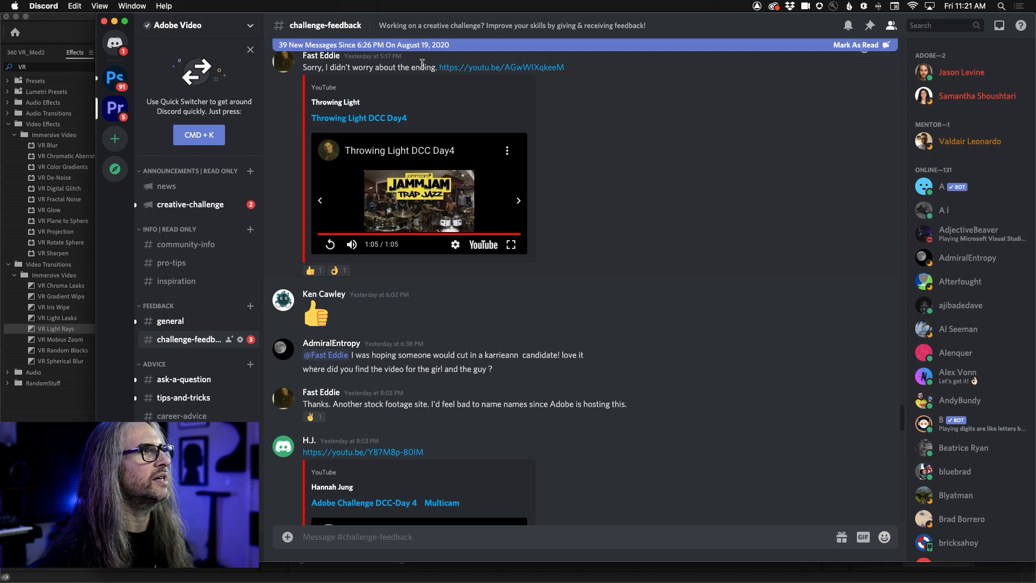
- Find the Day 5 "Stylized Video" submission at the end of the challenge-feedback posts and play it in full screen
scroll(507, 436, down, 1)
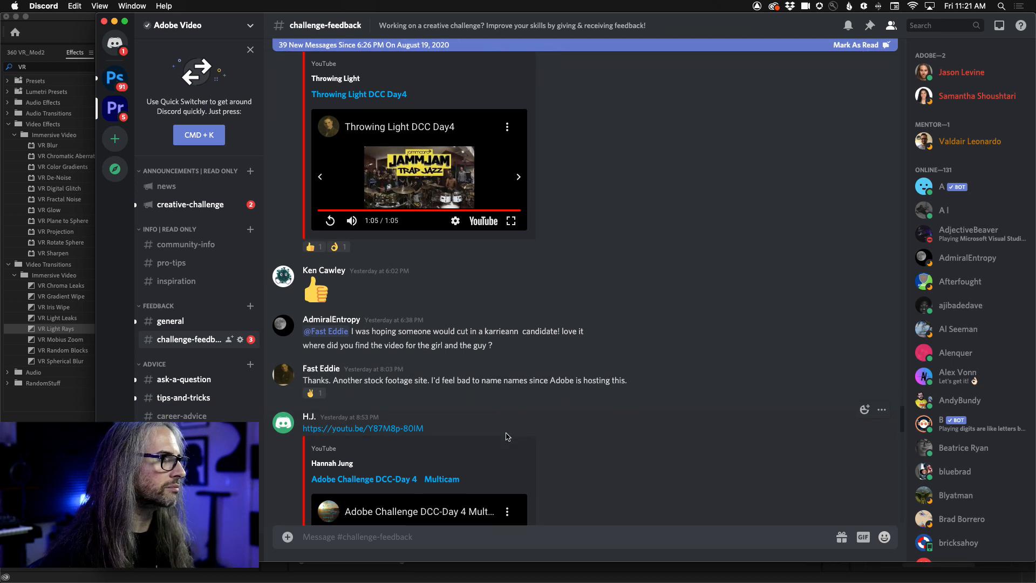
scroll(507, 436, down, 15)
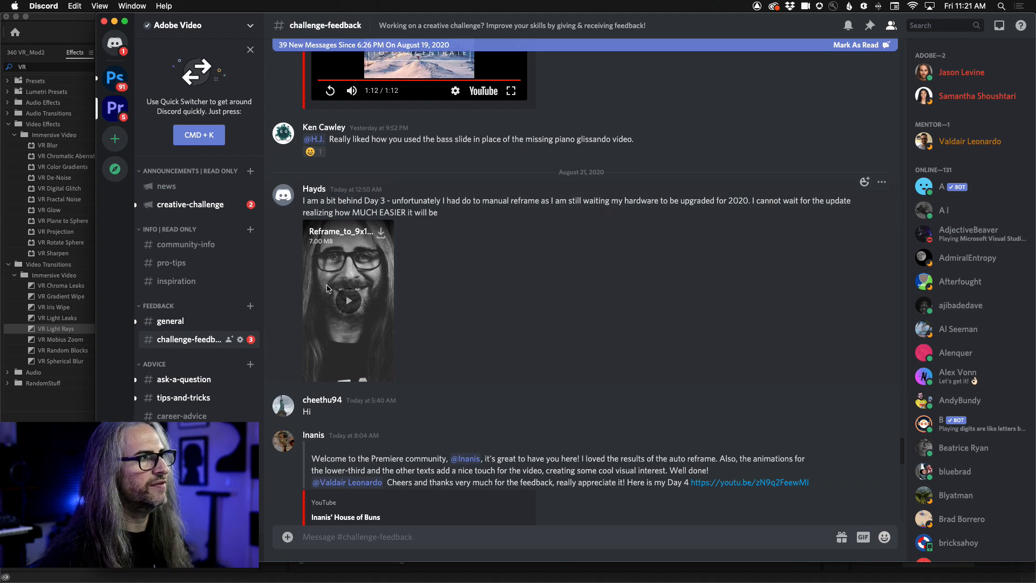
scroll(349, 291, down, 10)
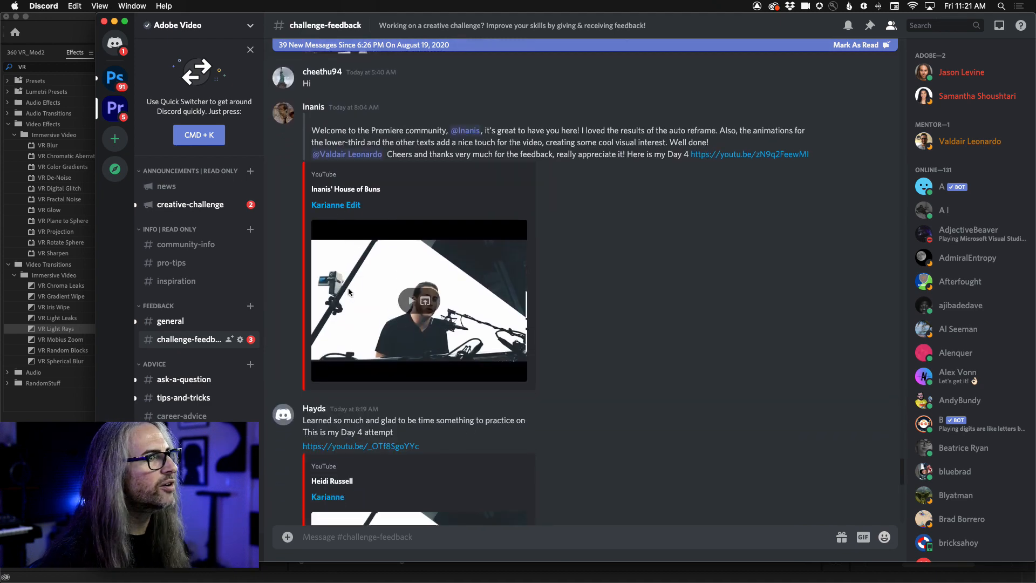
scroll(348, 292, down, 14)
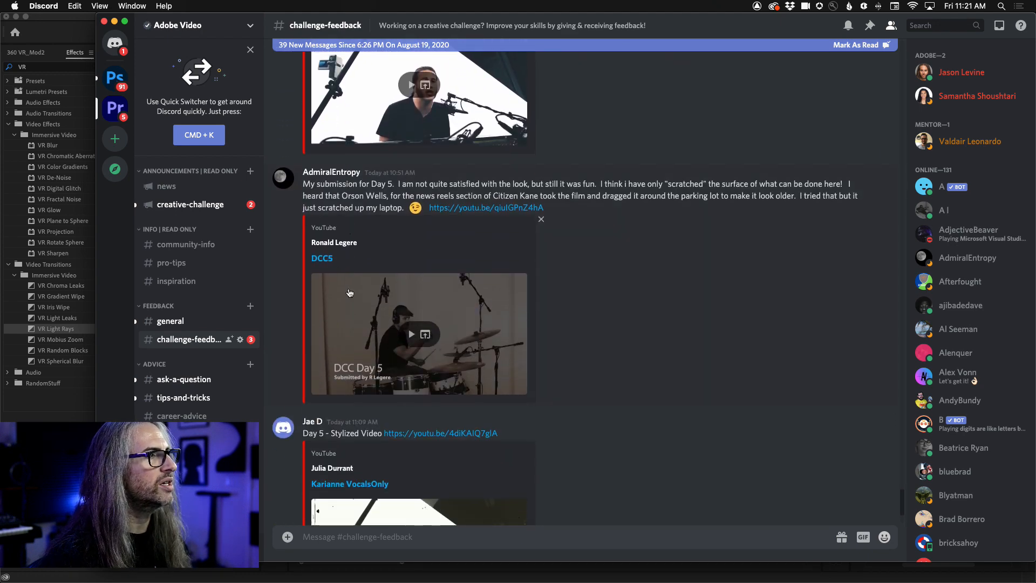
scroll(393, 309, down, 3)
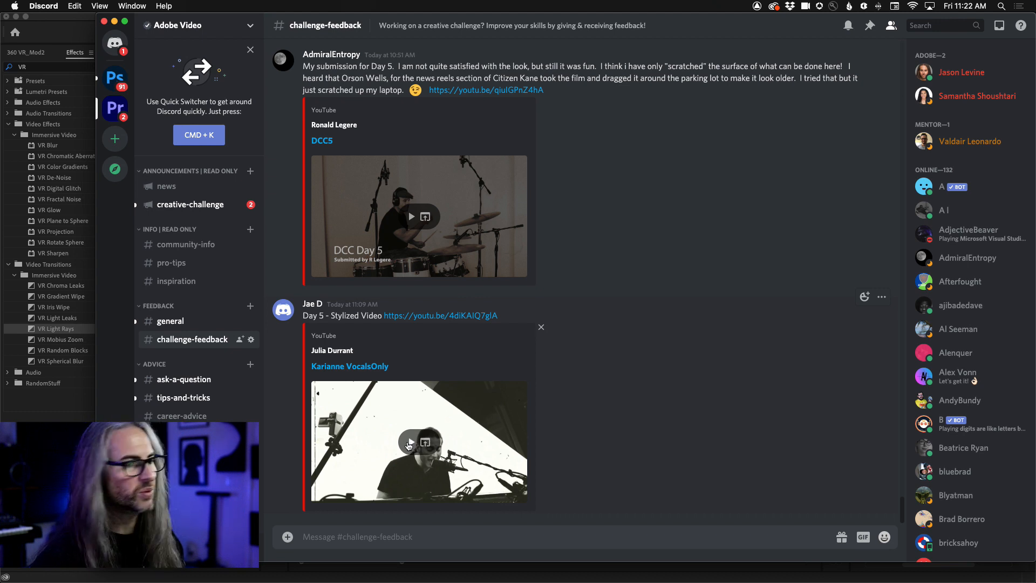
click(408, 443)
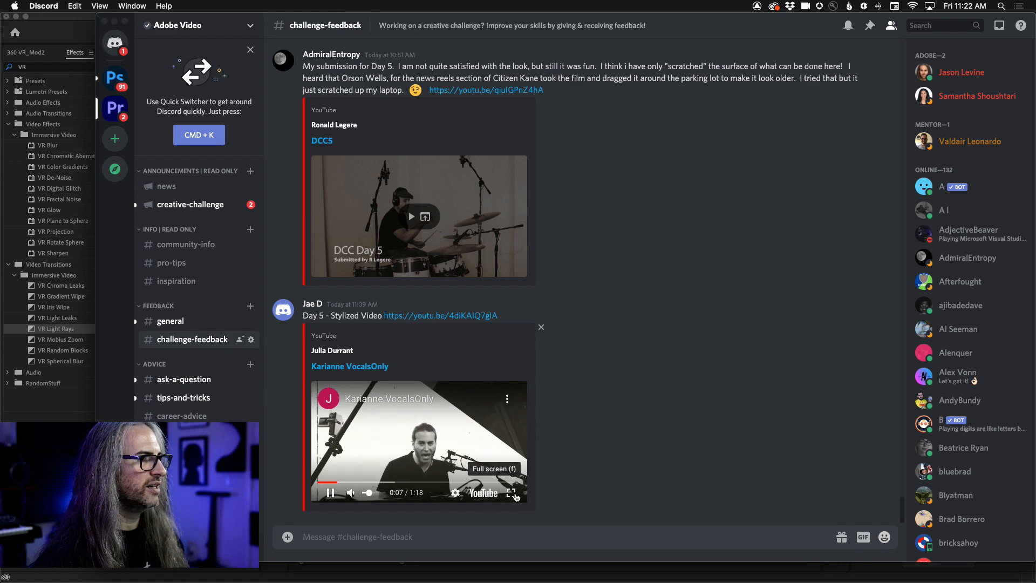
click(514, 495)
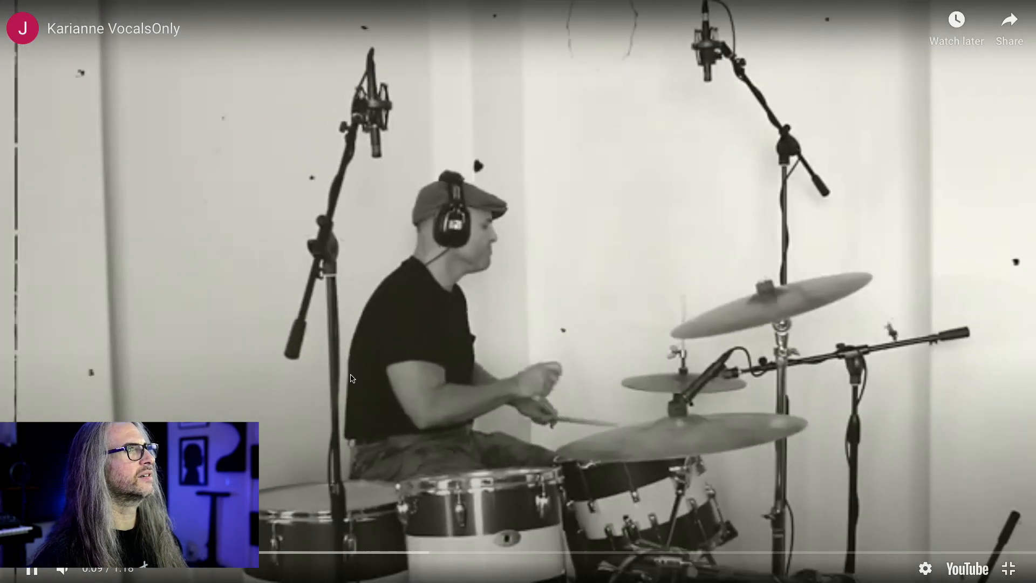
- Raise the playback volume of the Day 5 video, watch it, leave full screen and pause it
mouse_move(90, 571)
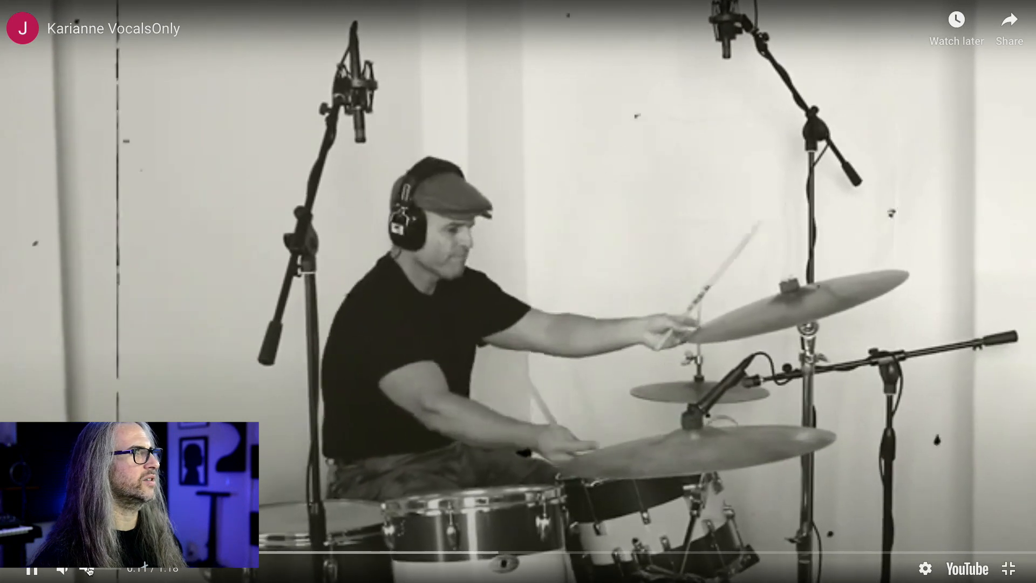
mouse_move(90, 571)
mouse_down()
mouse_move(113, 571)
mouse_move(100, 570)
mouse_up()
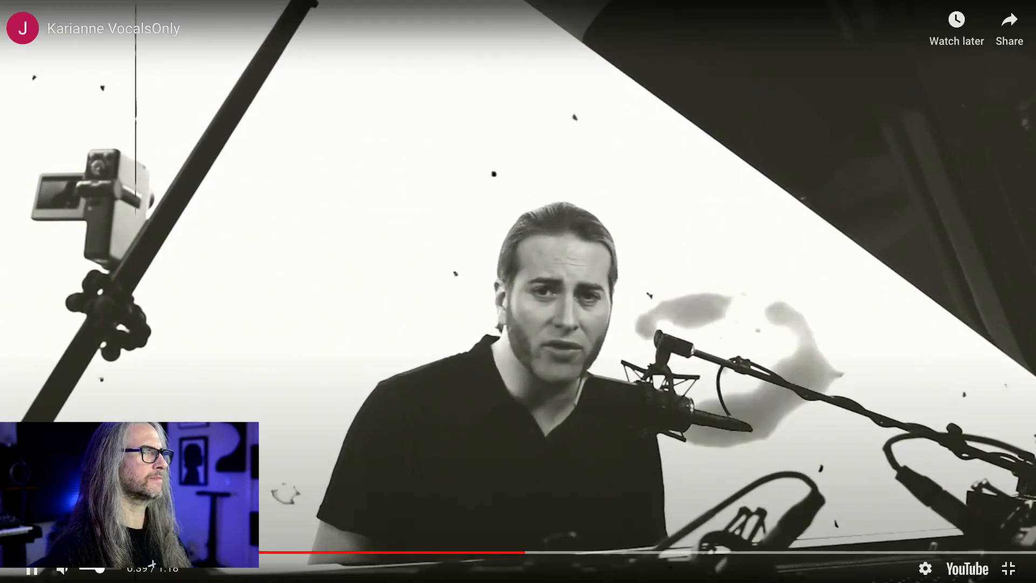
key(Escape)
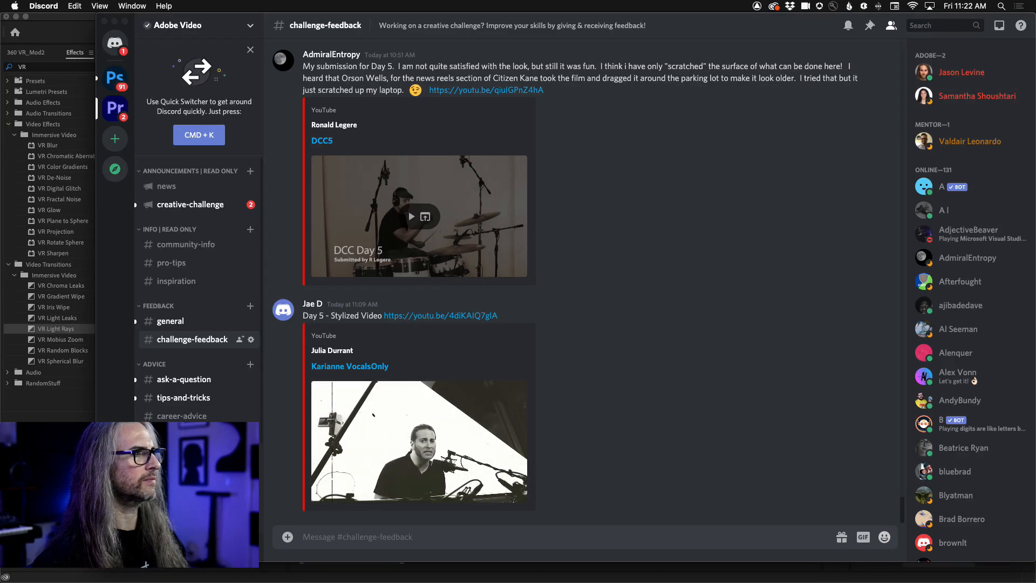
mouse_move(325, 498)
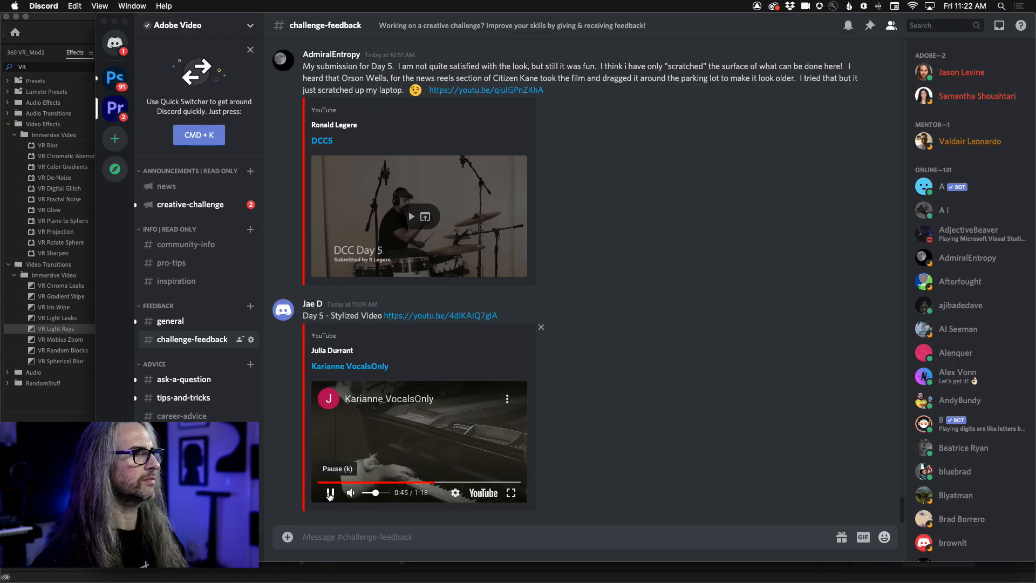
click(330, 493)
- Go back to the "Adobe Challenge DCC-Day 4 Multicam" submission, replay it in full screen, pause it and leave full screen
scroll(474, 371, up, 15)
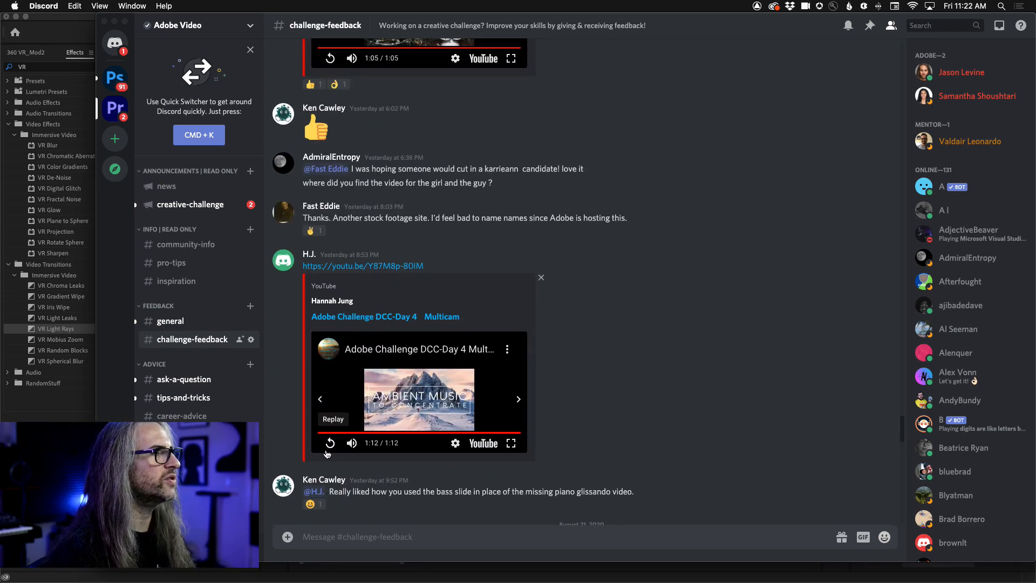
click(330, 443)
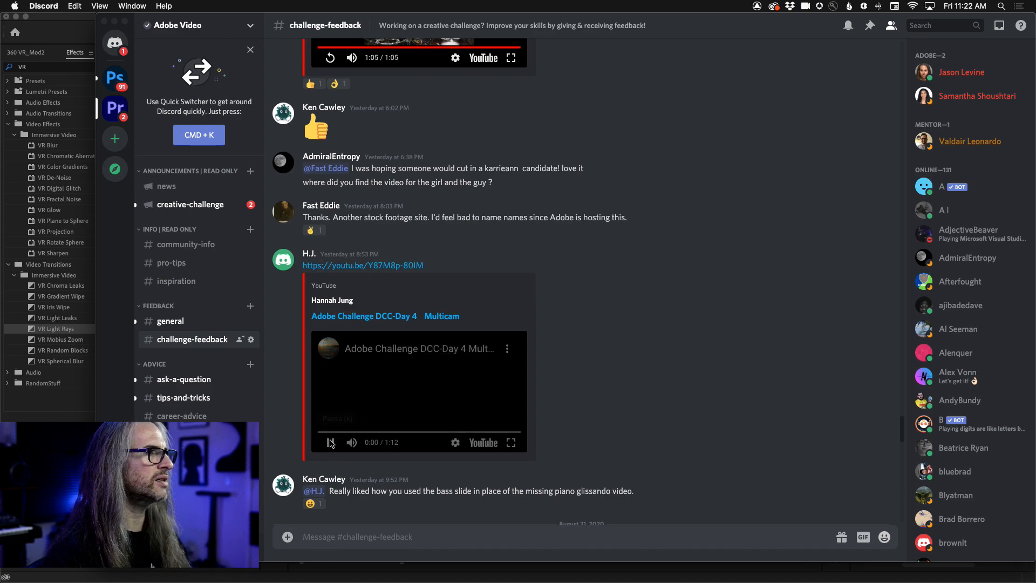
click(512, 443)
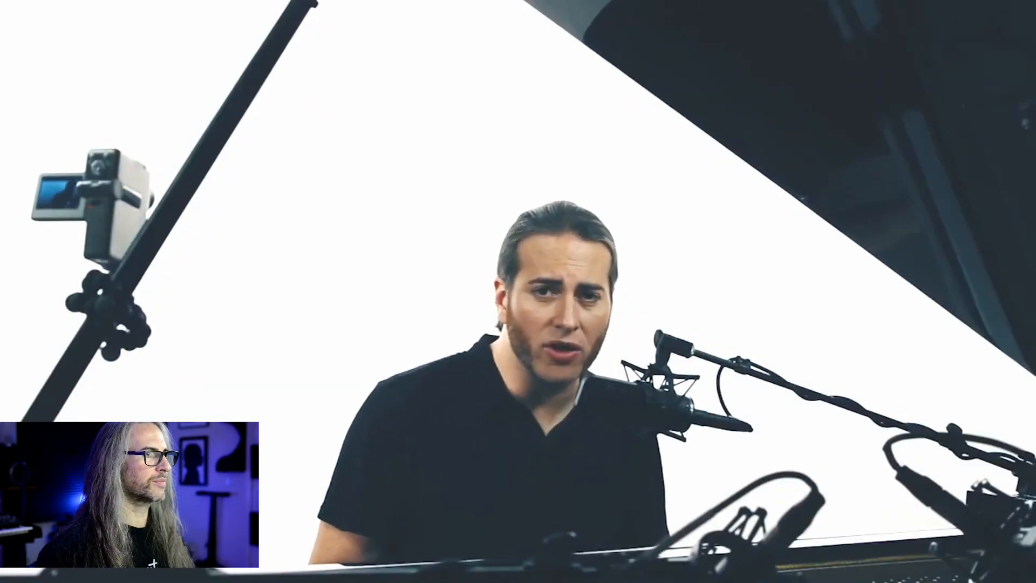
key(space)
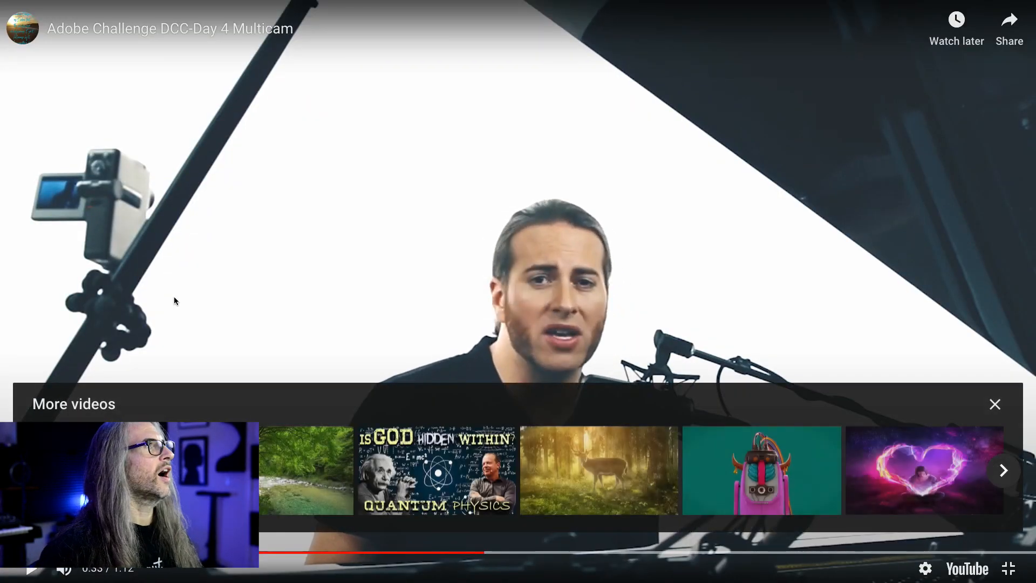
key(Escape)
- Find the earlier "Throwing Light DCC Day4" submission and replay it in full screen
scroll(429, 258, up, 5)
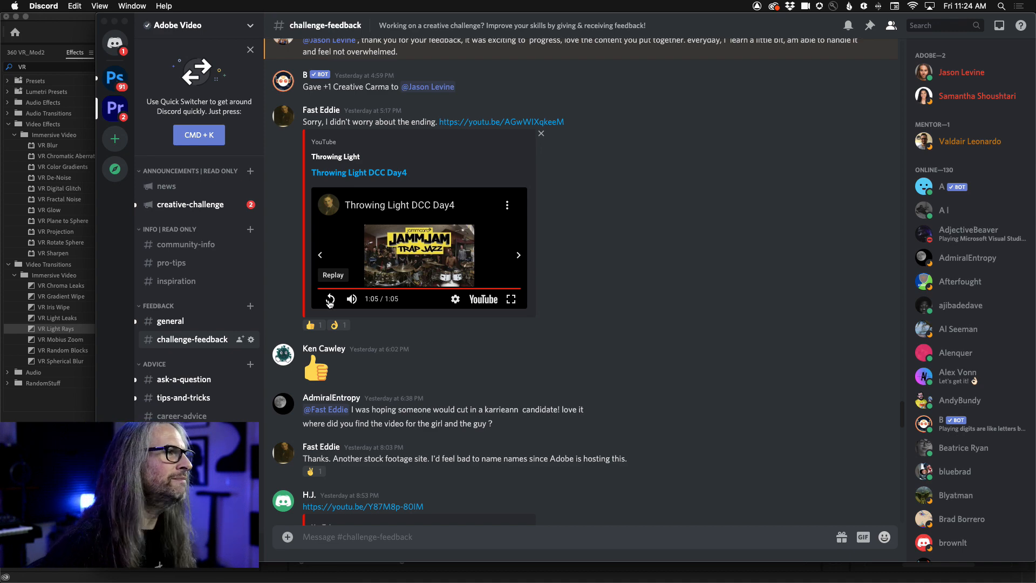
click(330, 300)
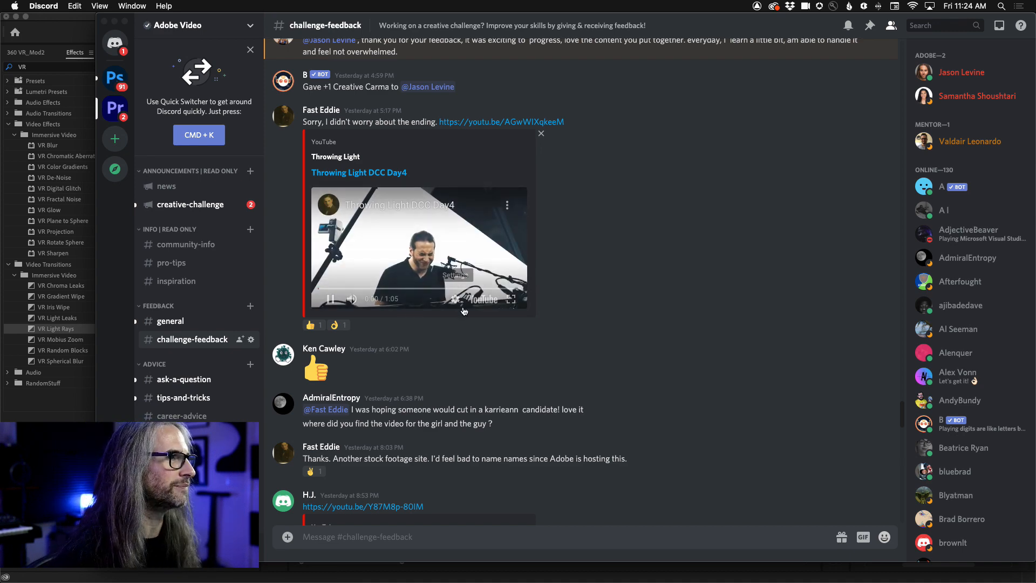
click(511, 299)
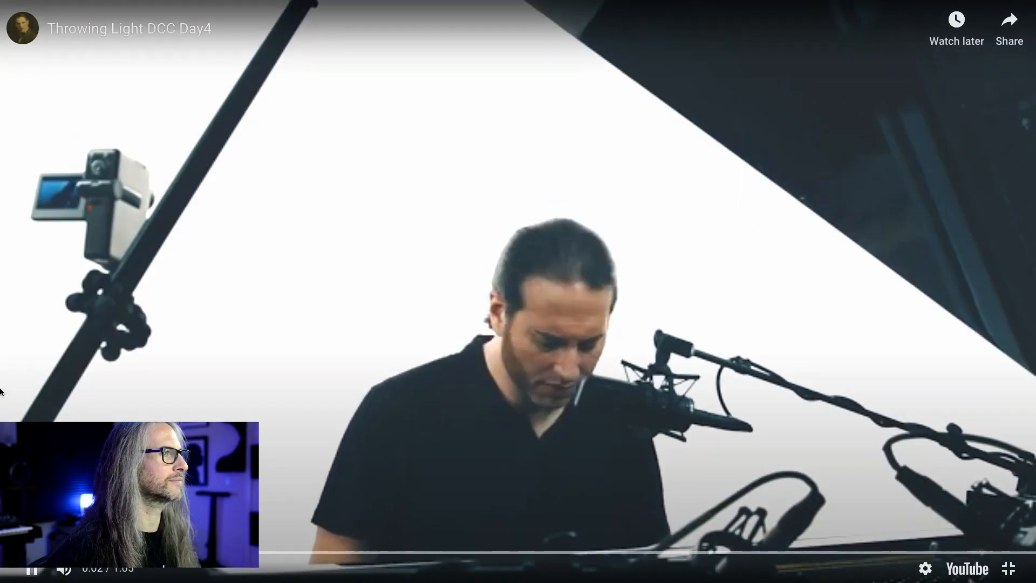